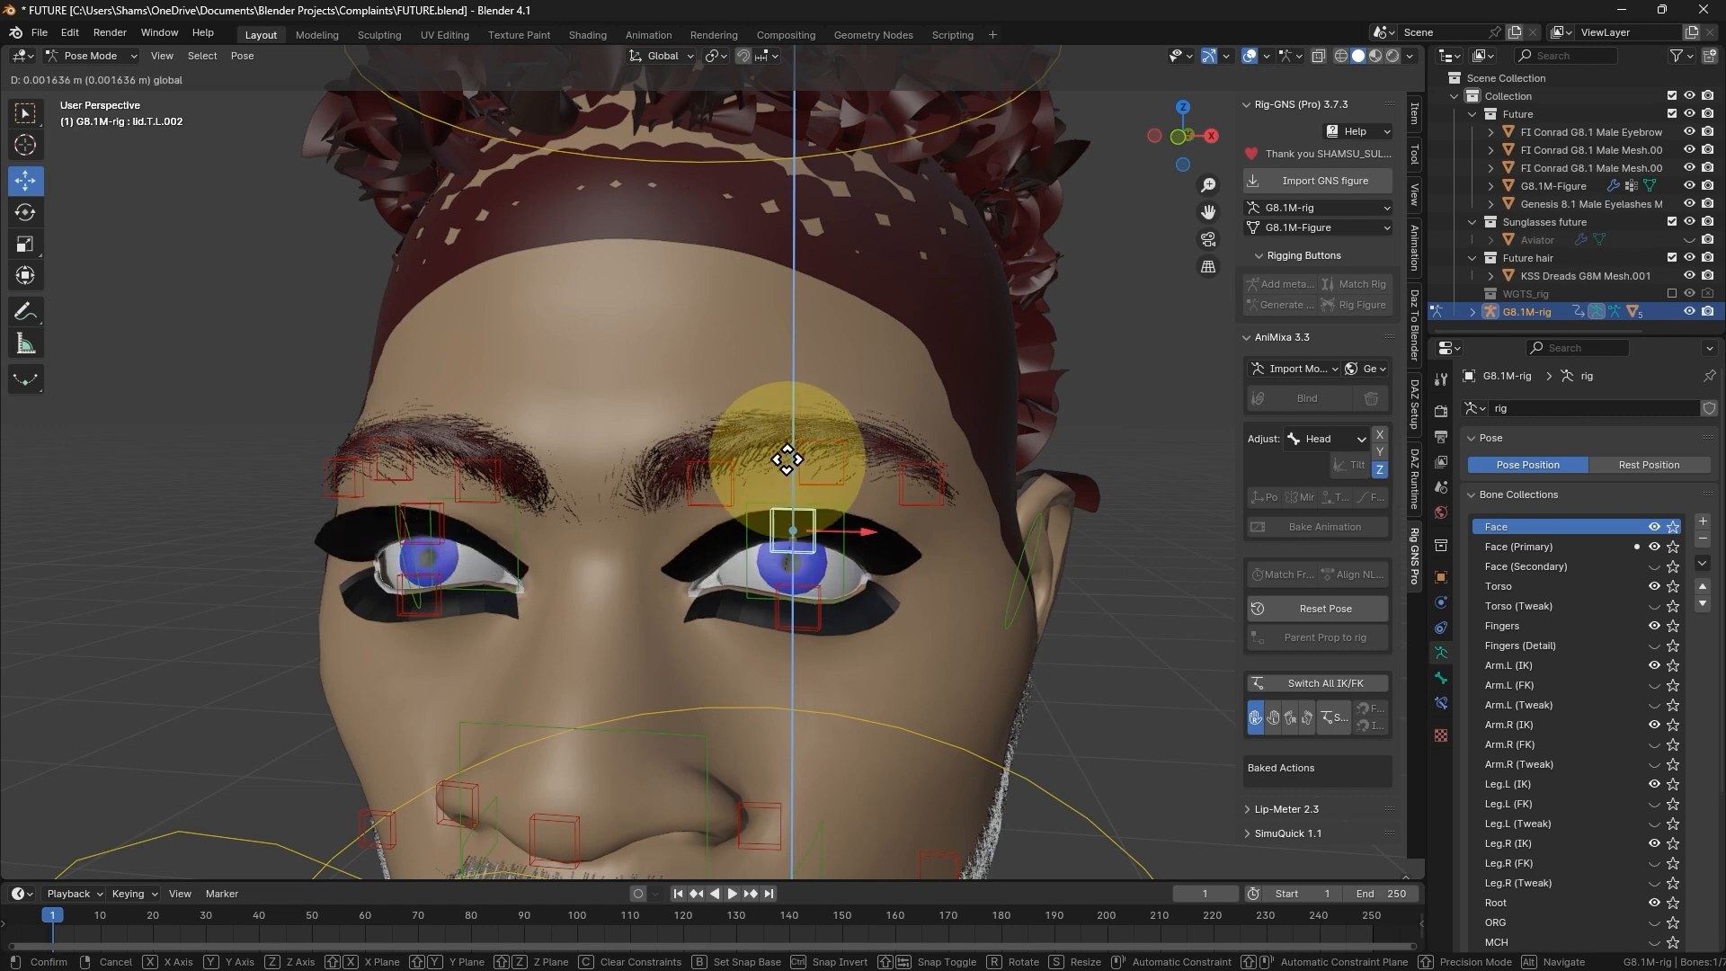
- Switch the rig to Object Mode, unhide all hidden objects and select the Aviator sunglasses
{"action": "scroll", "coordinate": [852, 449], "scroll_direction": "down", "scroll_amount": 2}
{"action": "key", "text": "ctrl+Tab"}
{"action": "scroll", "coordinate": [737, 445], "scroll_direction": "down", "scroll_amount": 2}
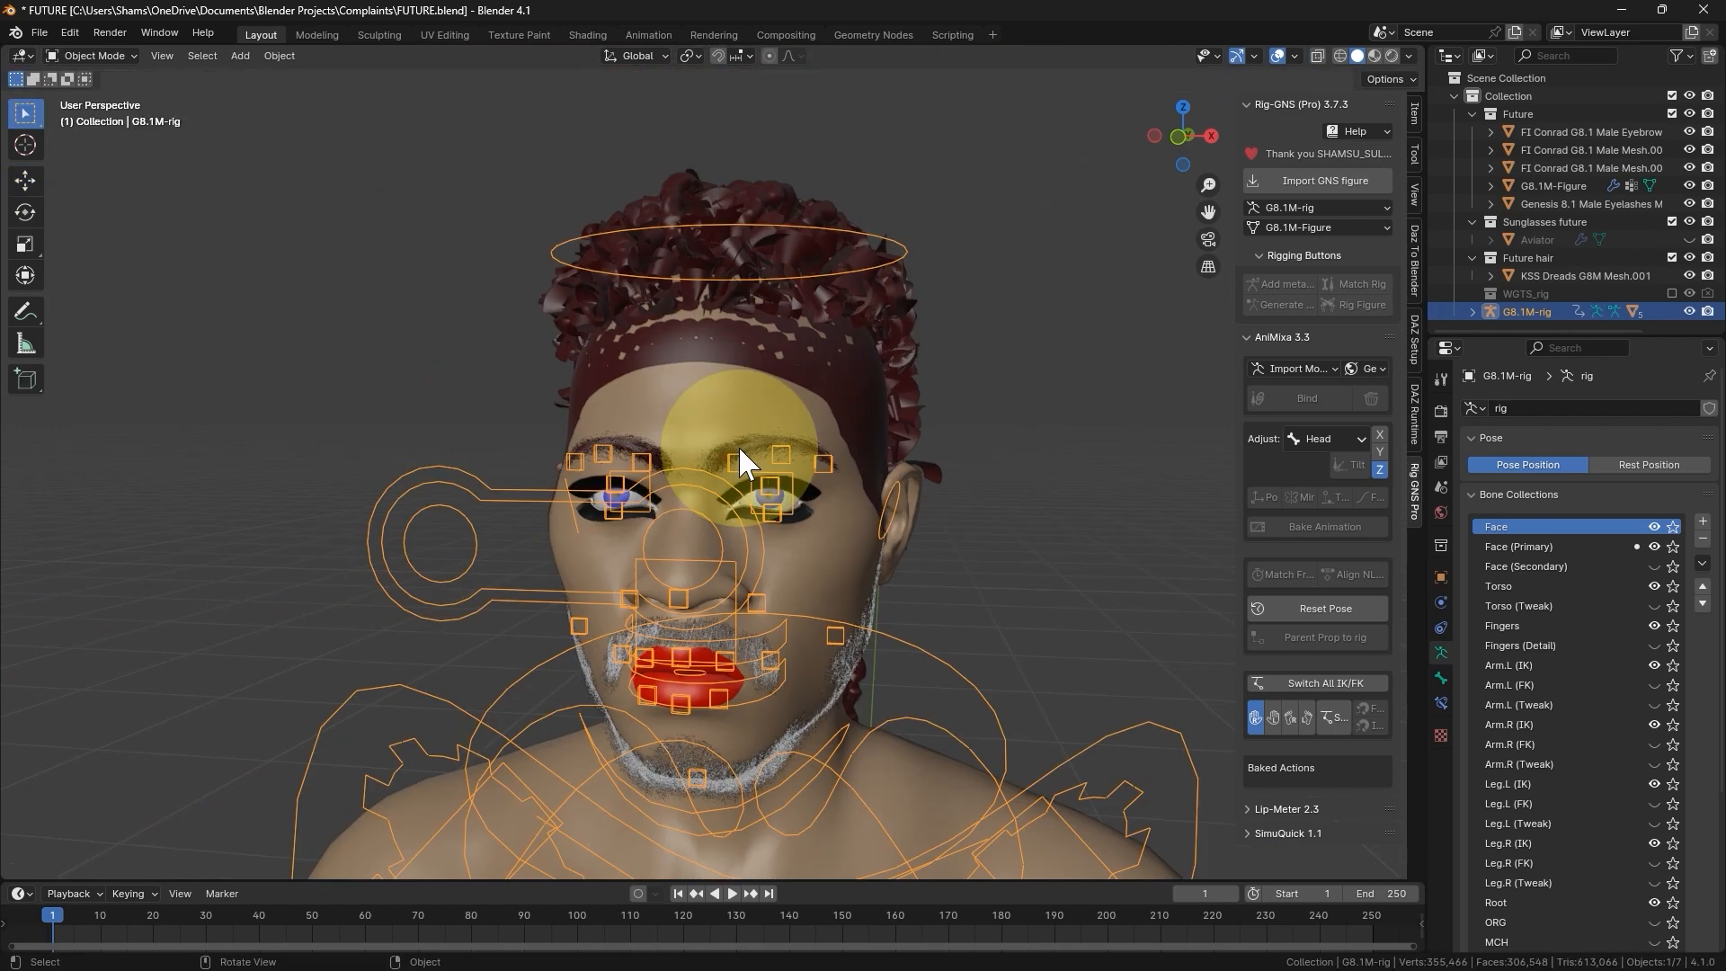
{"action": "key", "text": "alt+h"}
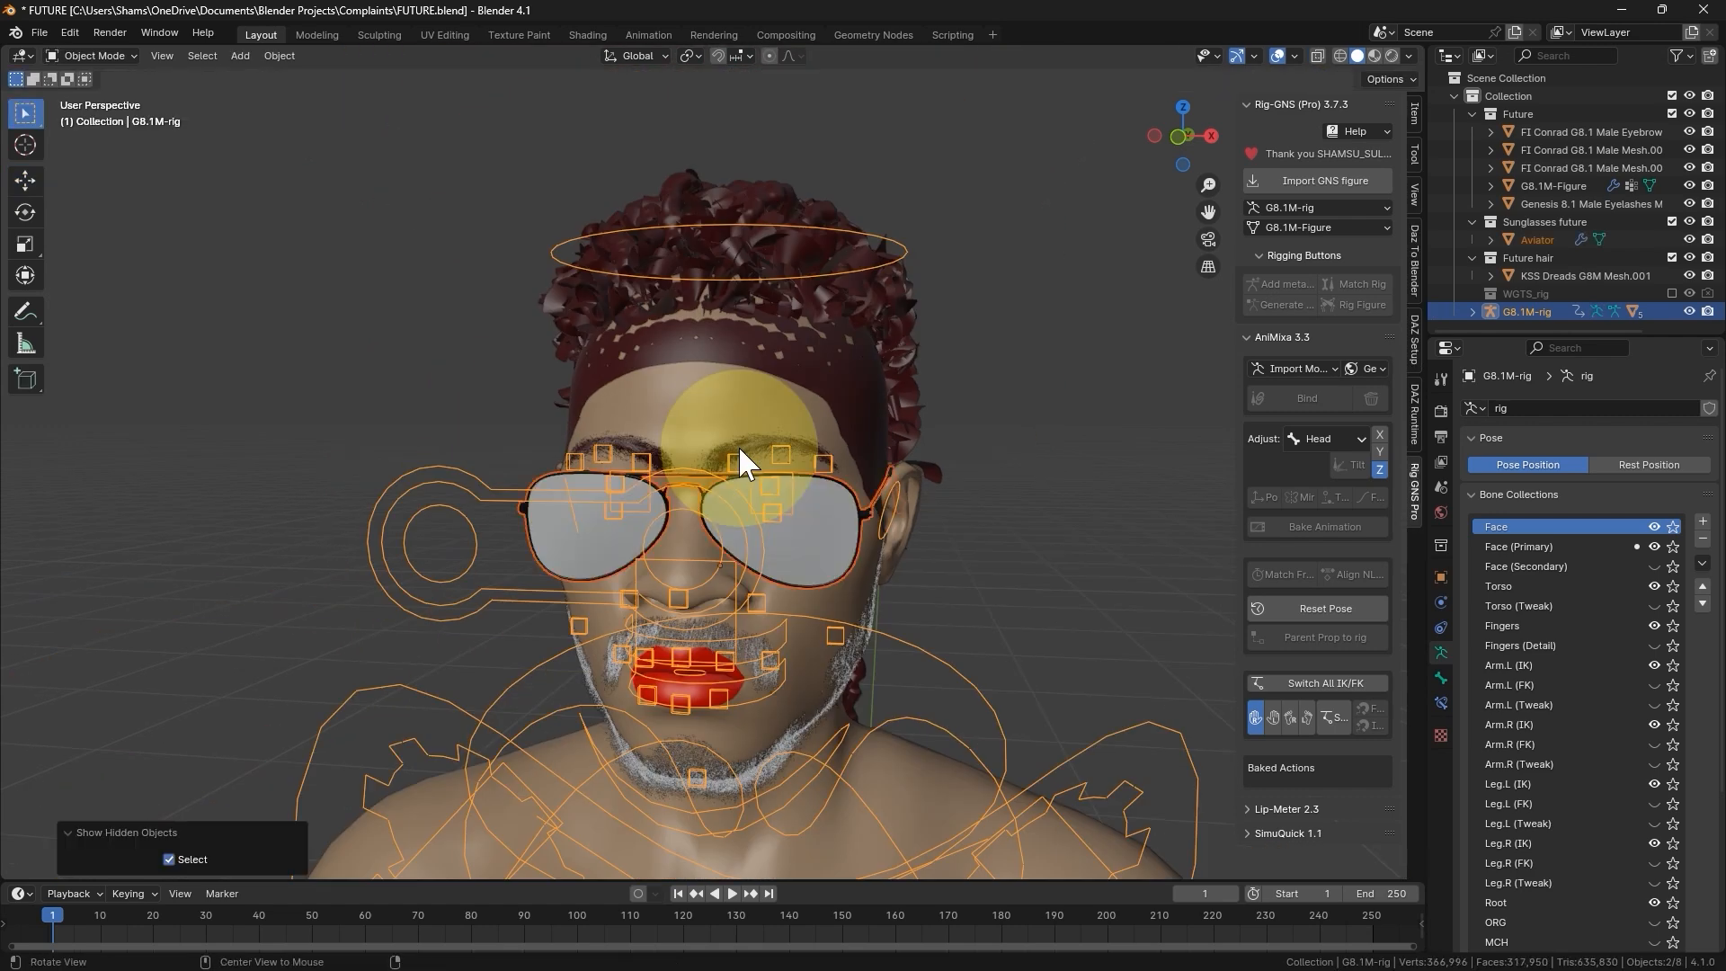
{"action": "left_click", "coordinate": [847, 527]}
{"action": "middle_click_drag", "start_coordinate": [855, 526], "coordinate": [797, 617]}
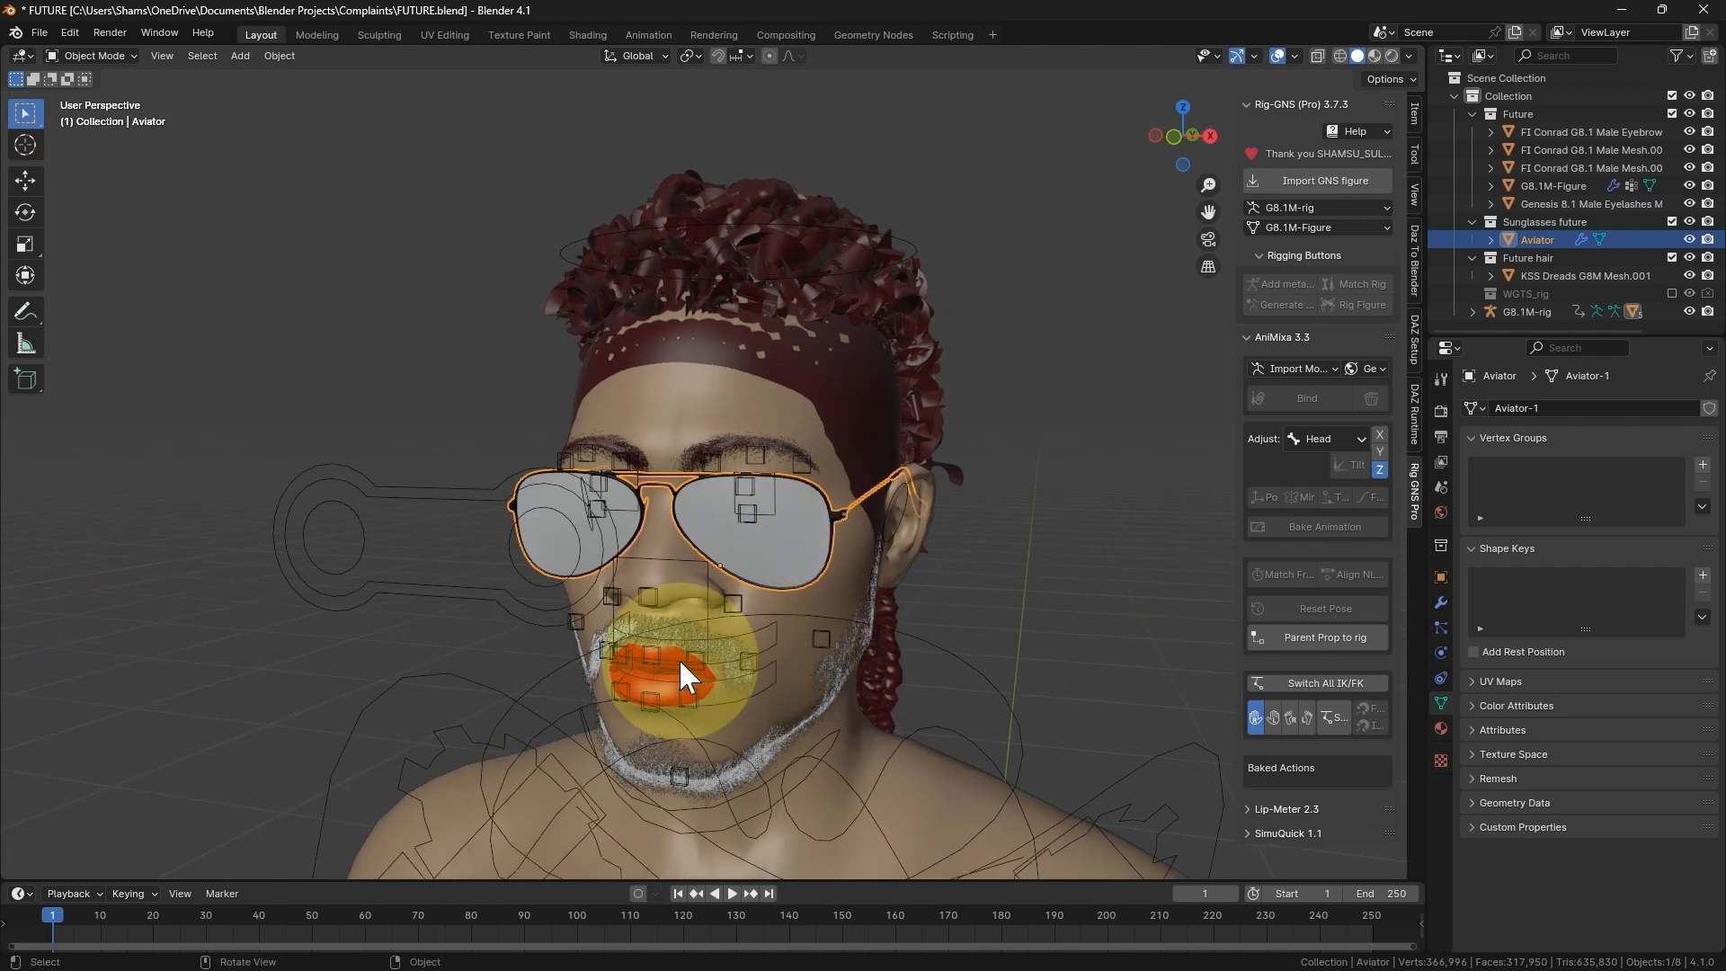
- Parent the moustache mesh to the rig as a prop using the Transfer parenting type
{"action": "scroll", "coordinate": [678, 658], "scroll_direction": "up", "scroll_amount": 3}
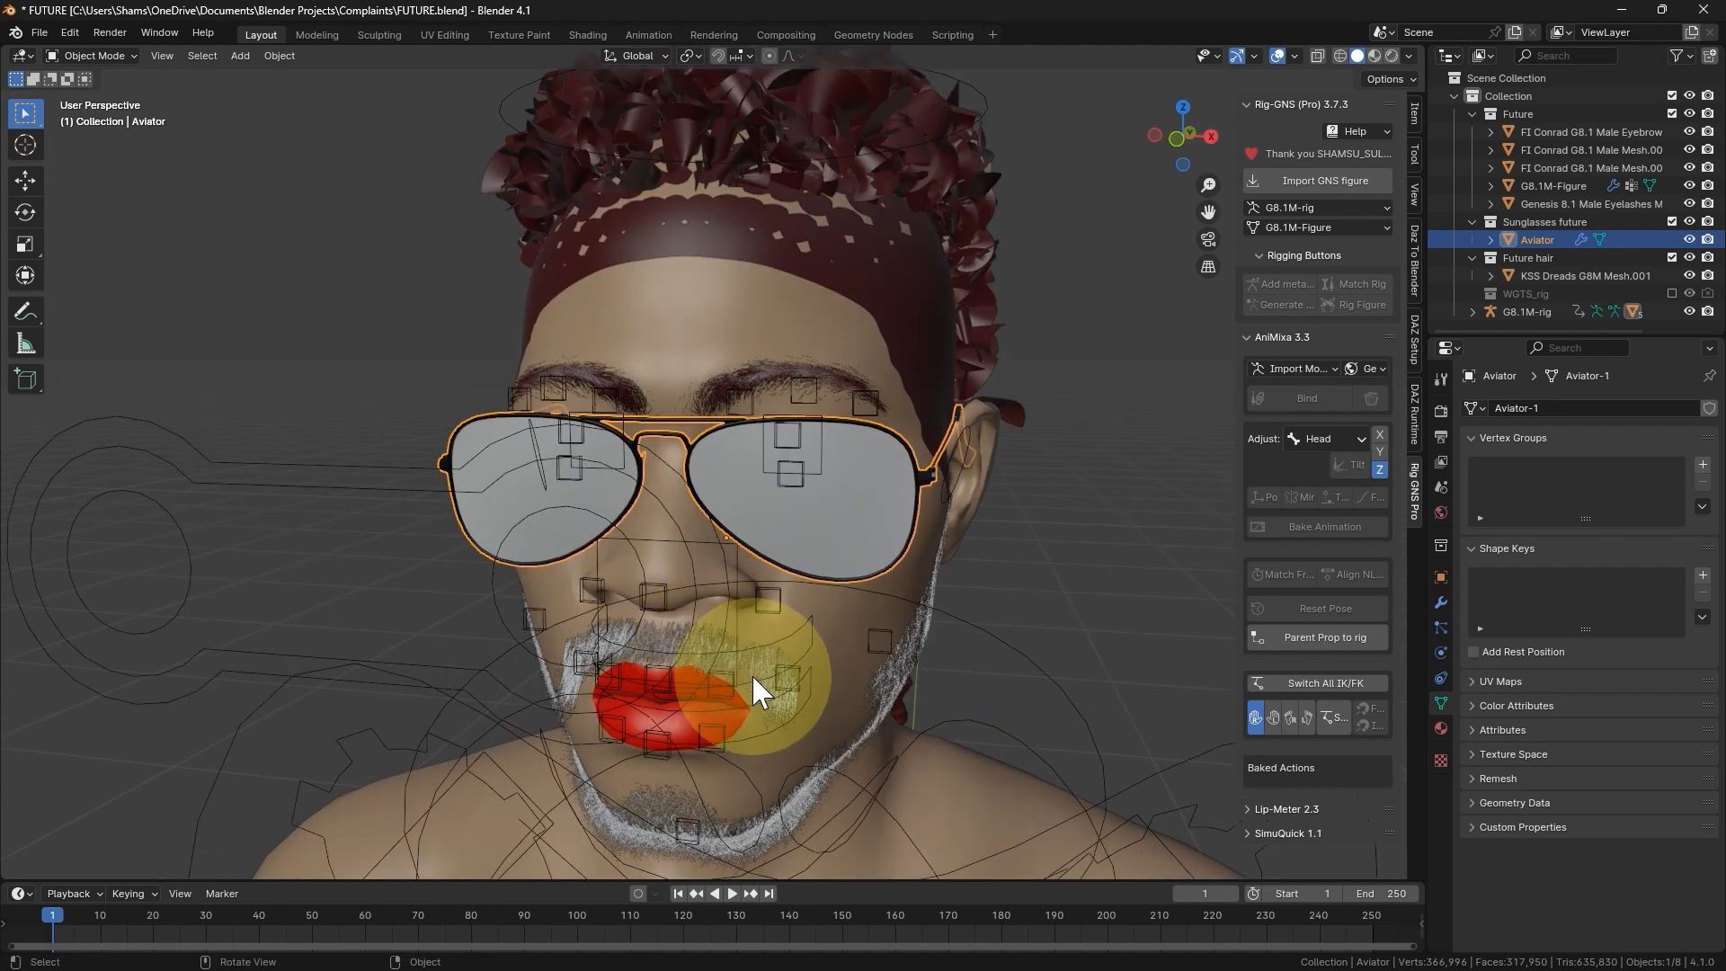
{"action": "left_click", "coordinate": [761, 682]}
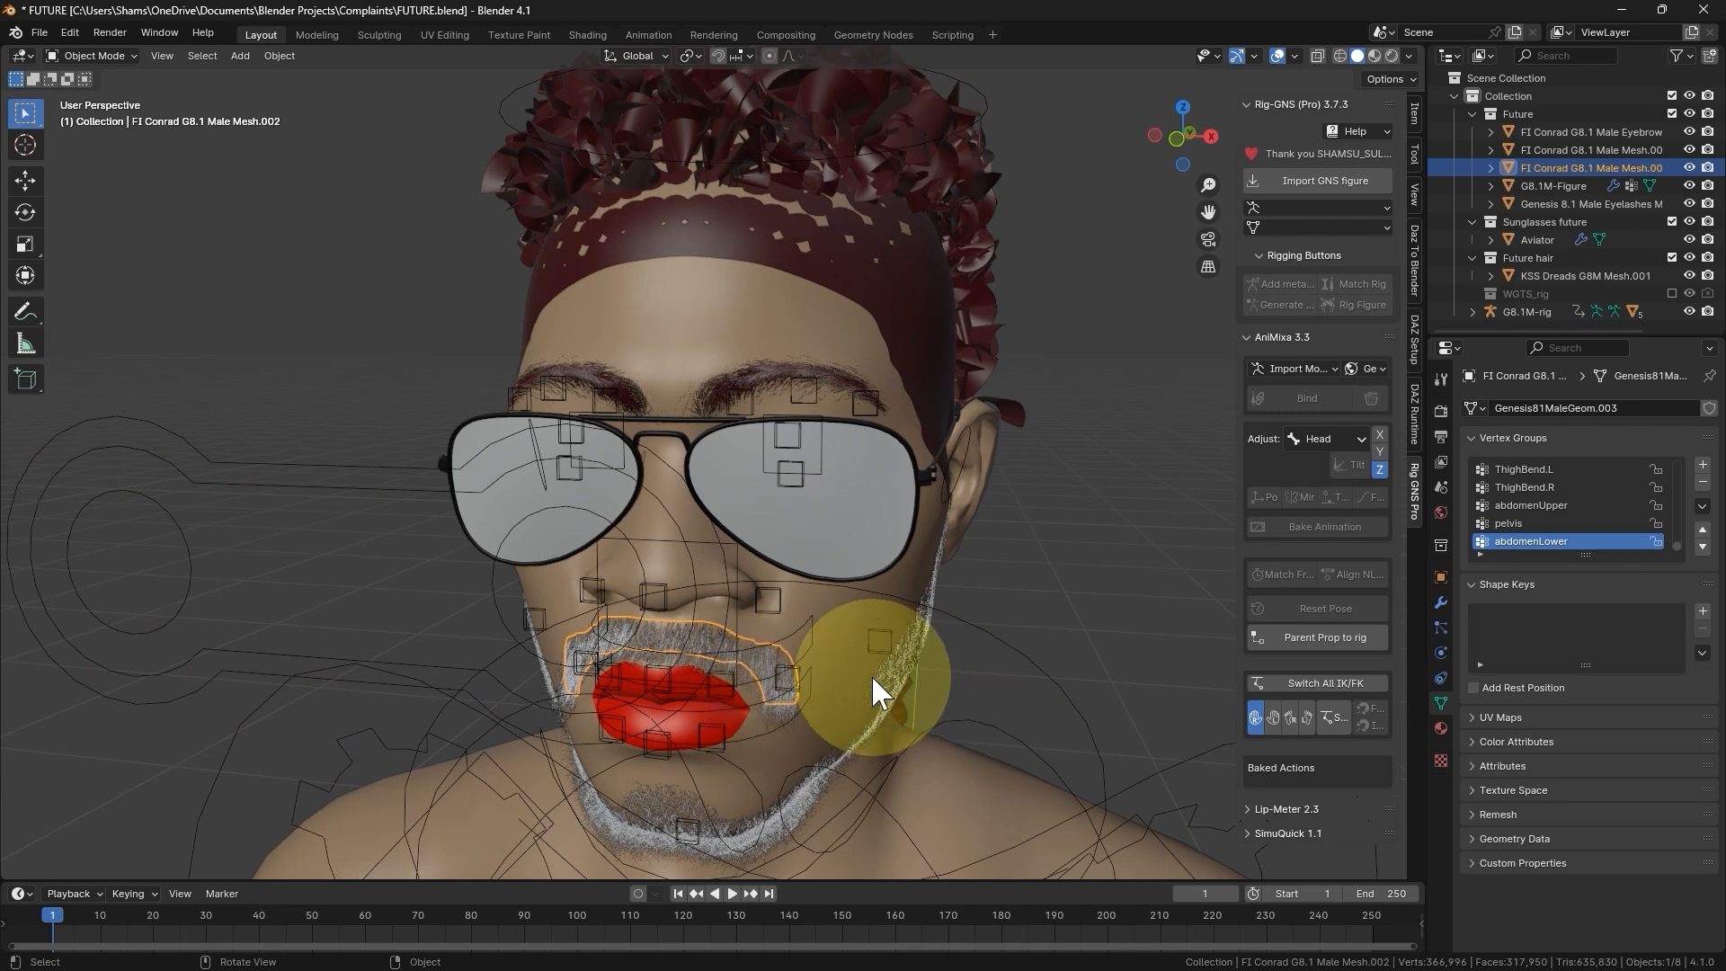
{"action": "left_click", "coordinate": [1300, 636]}
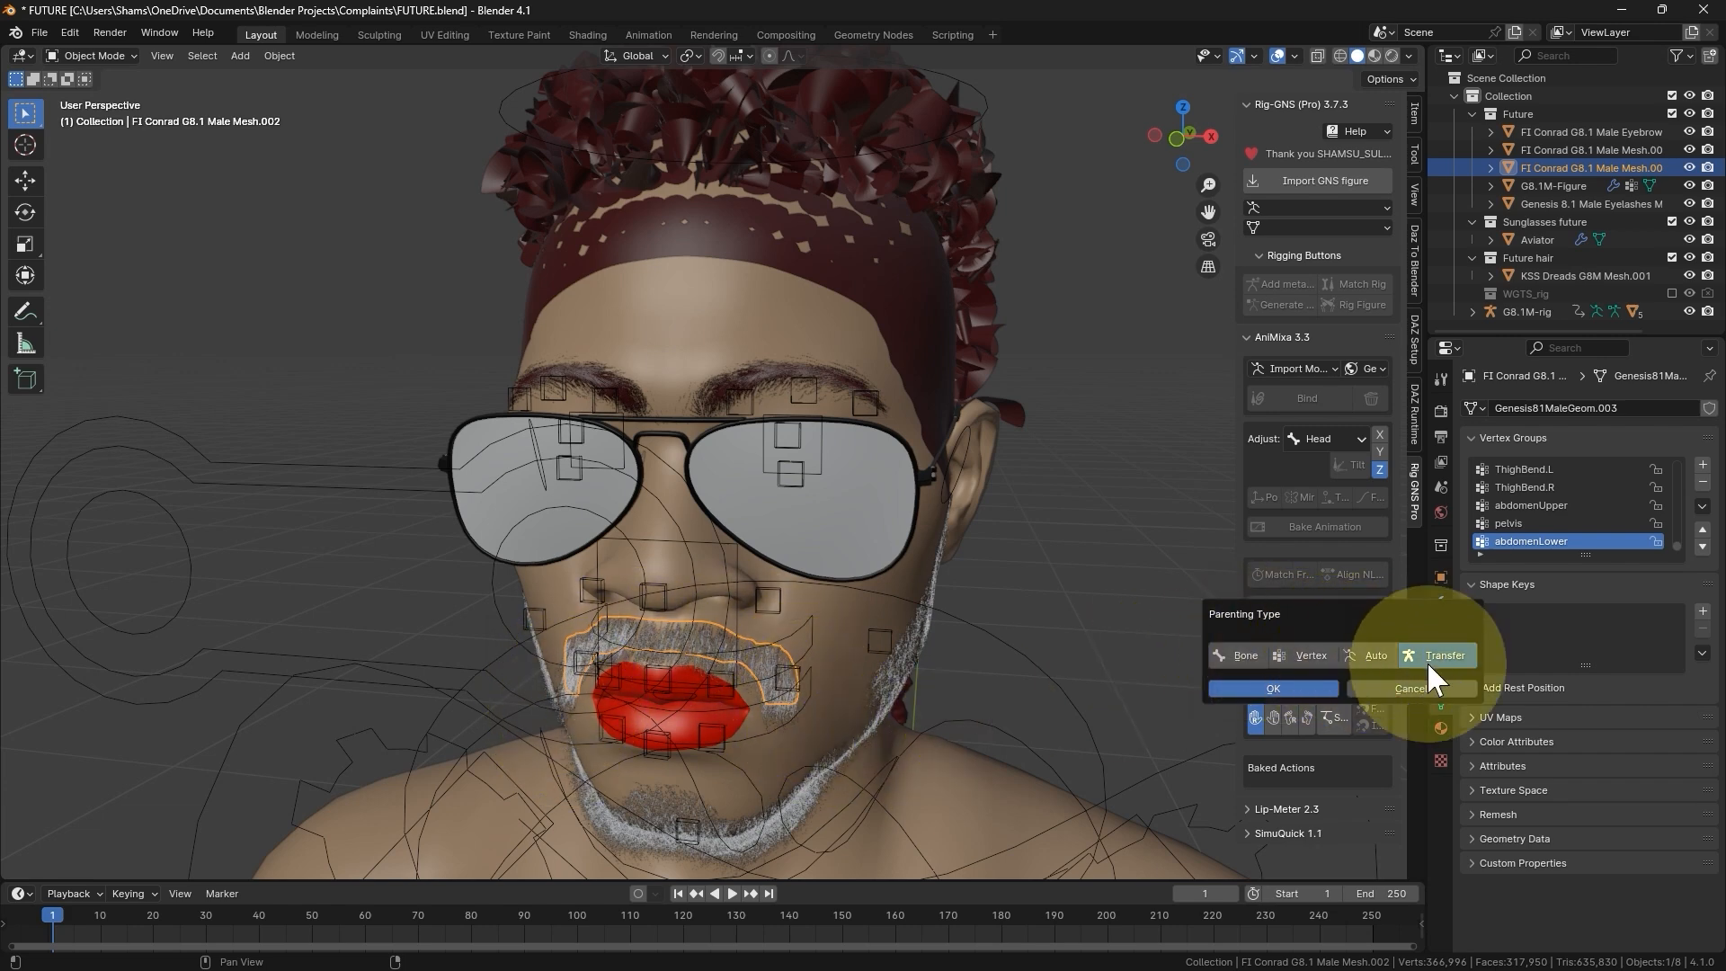
{"action": "left_click", "coordinate": [1298, 687]}
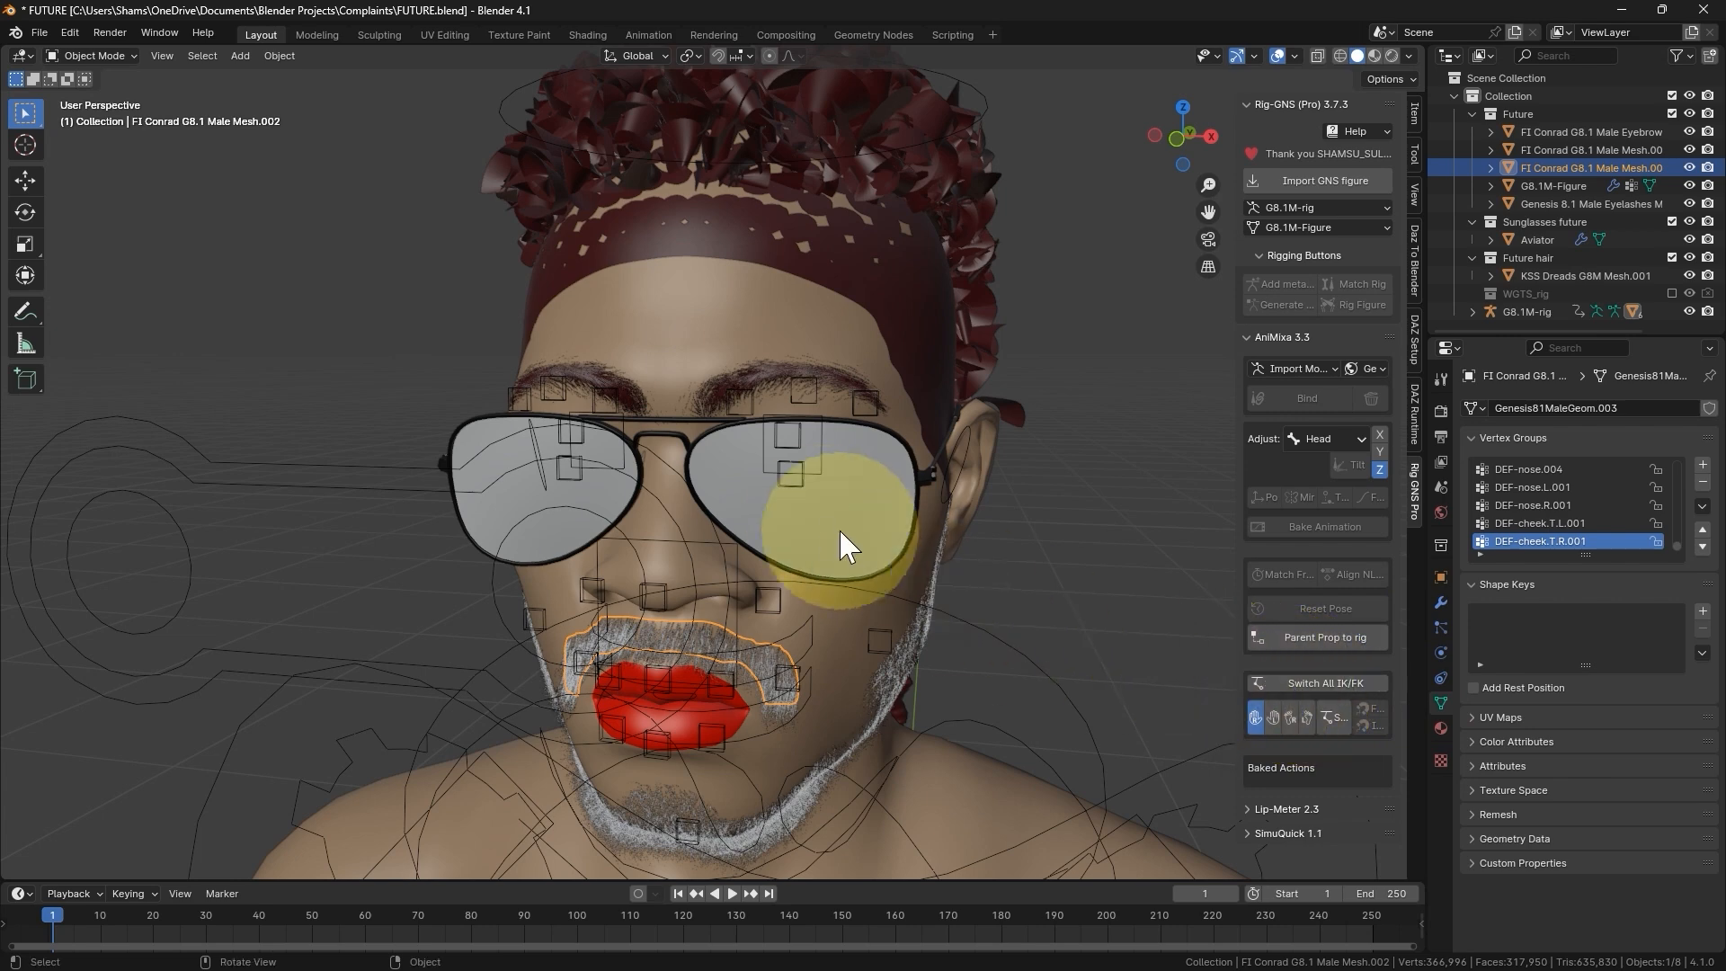
- Parent the beard mesh to the rig as a prop using the Transfer parenting type
{"action": "left_click", "coordinate": [895, 692]}
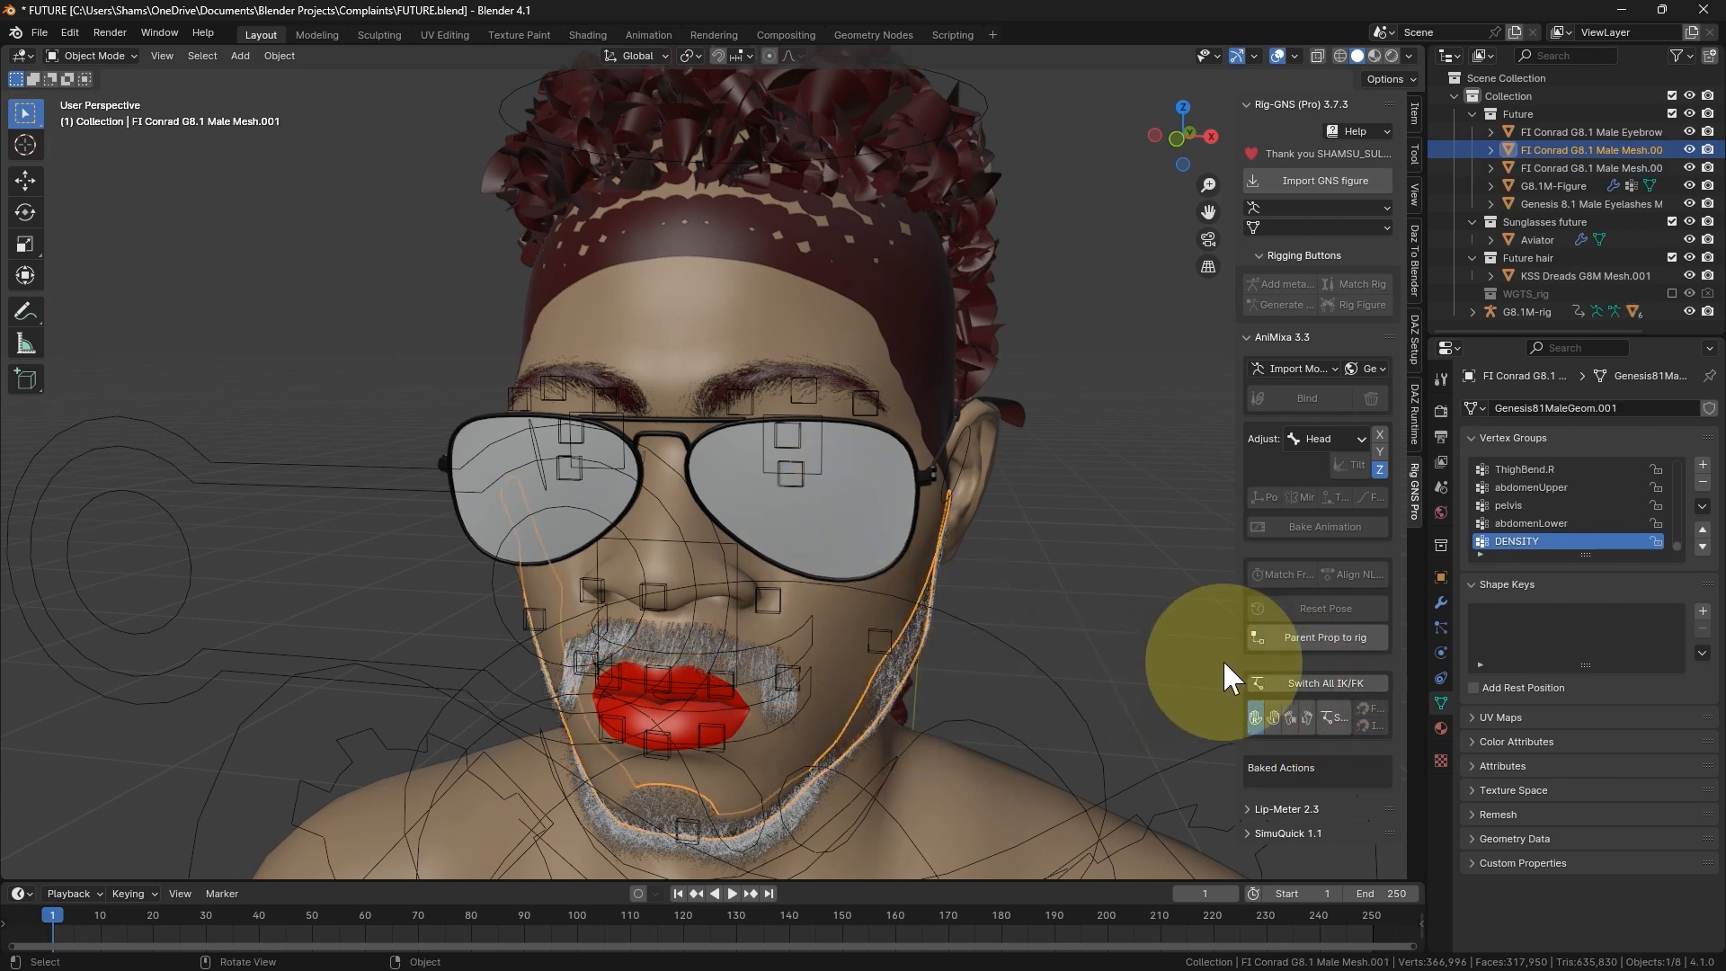
{"action": "left_click", "coordinate": [1291, 635]}
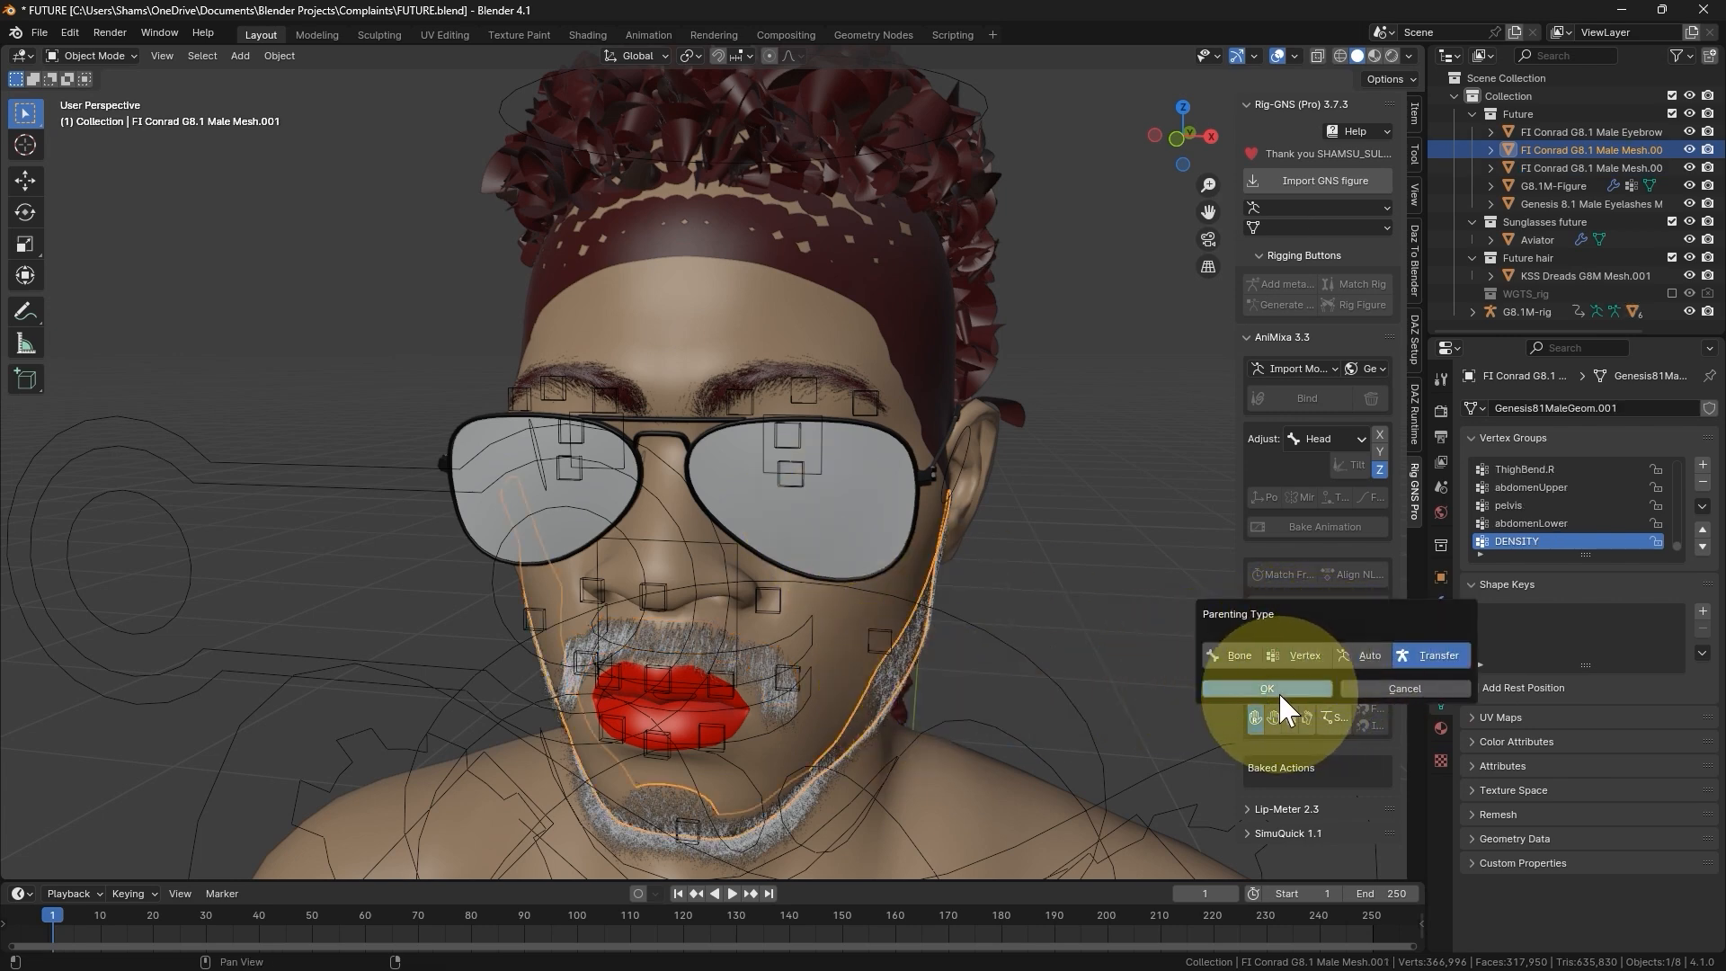
{"action": "left_click", "coordinate": [1278, 687]}
- Test the facial hair by freely rotating the Head_Ctrl bone in Pose Mode, cancel the rotation and return to Object Mode
{"action": "scroll", "coordinate": [878, 369], "scroll_direction": "down", "scroll_amount": 4}
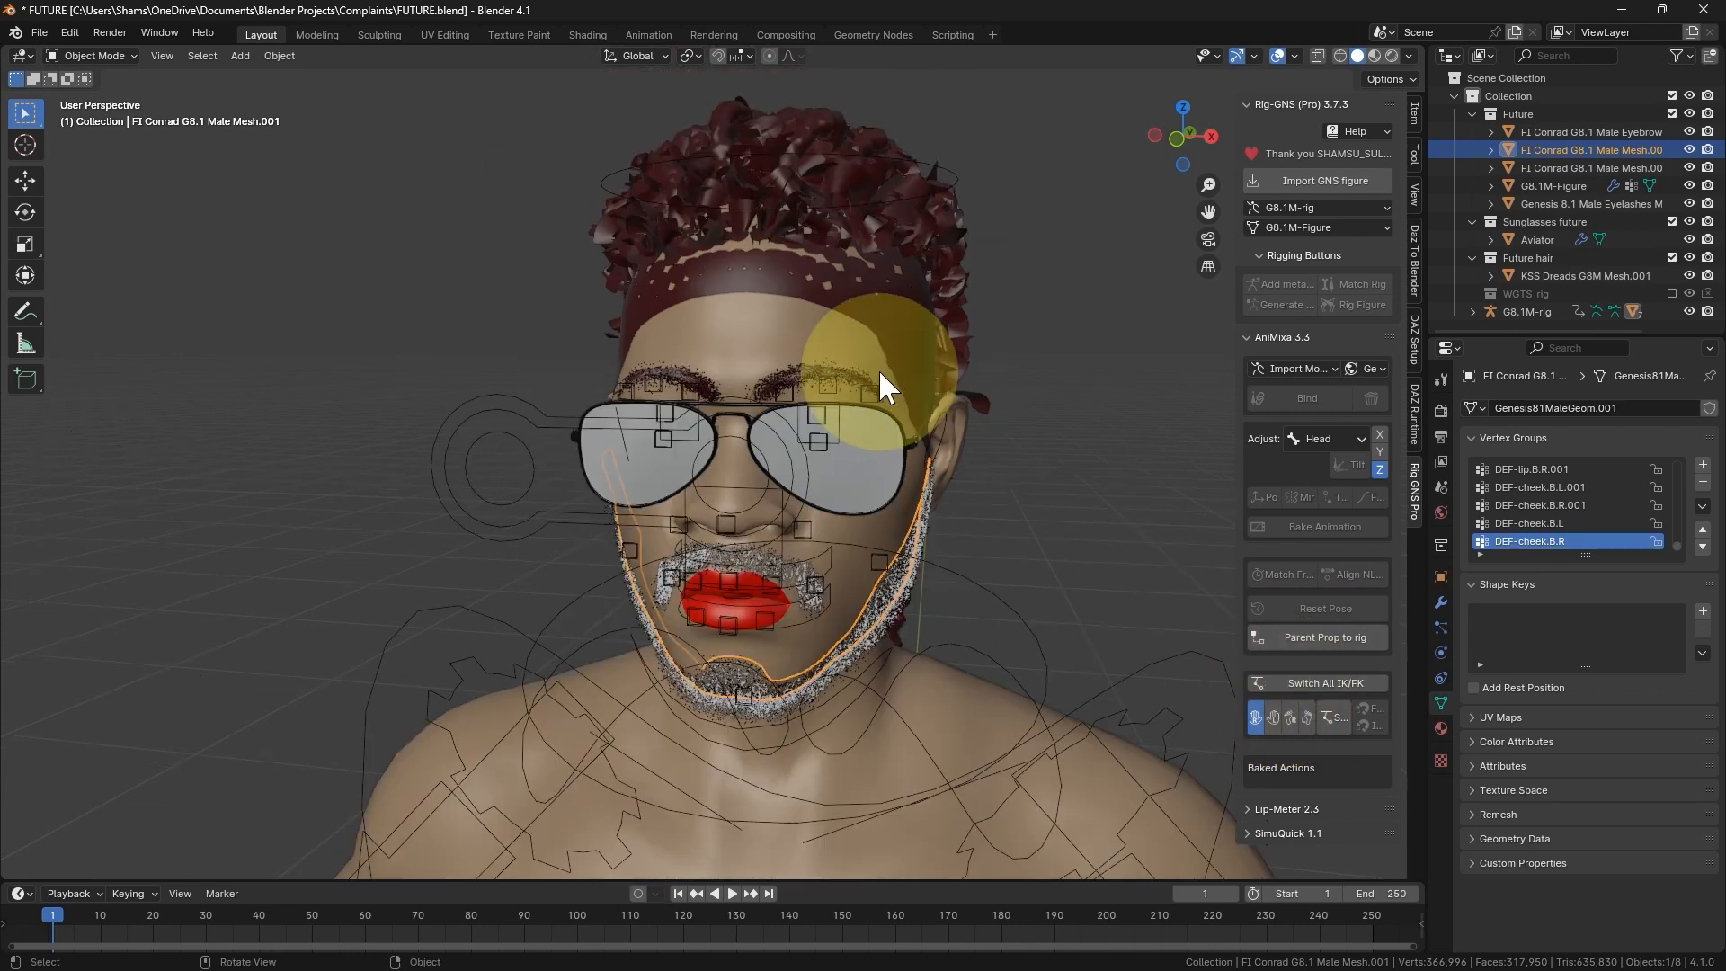
{"action": "middle_click_drag", "start_coordinate": [834, 588], "coordinate": [845, 574]}
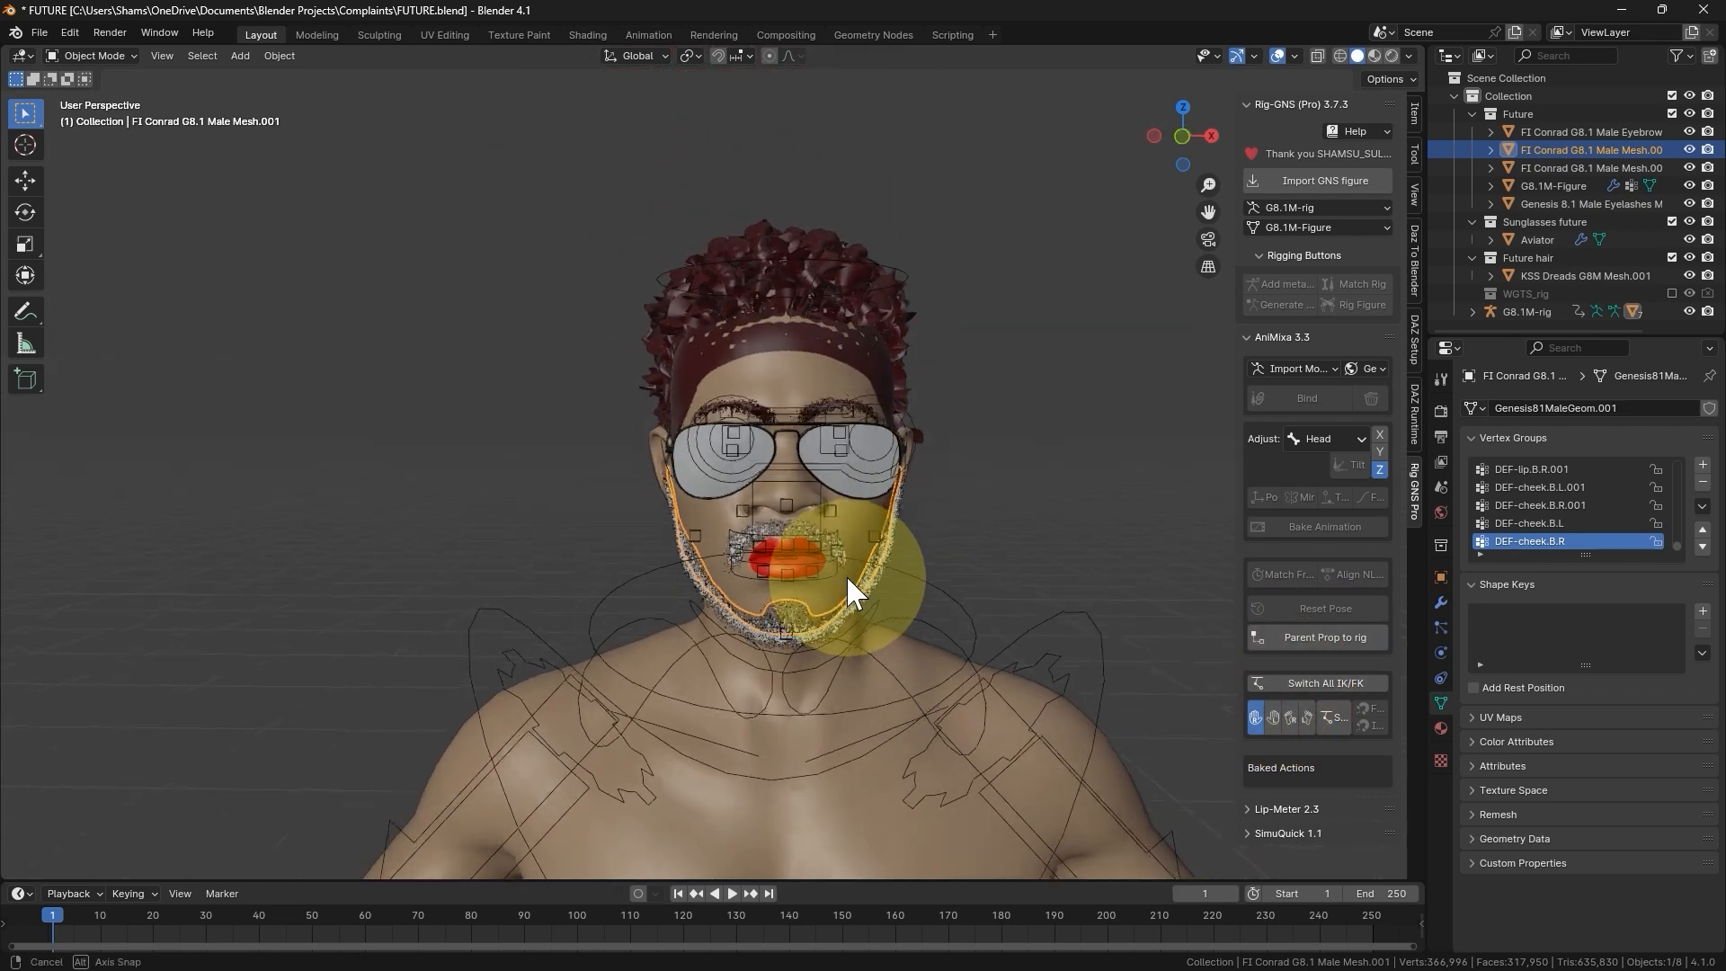
{"action": "left_click", "coordinate": [893, 261]}
{"action": "key", "text": "ctrl+Tab"}
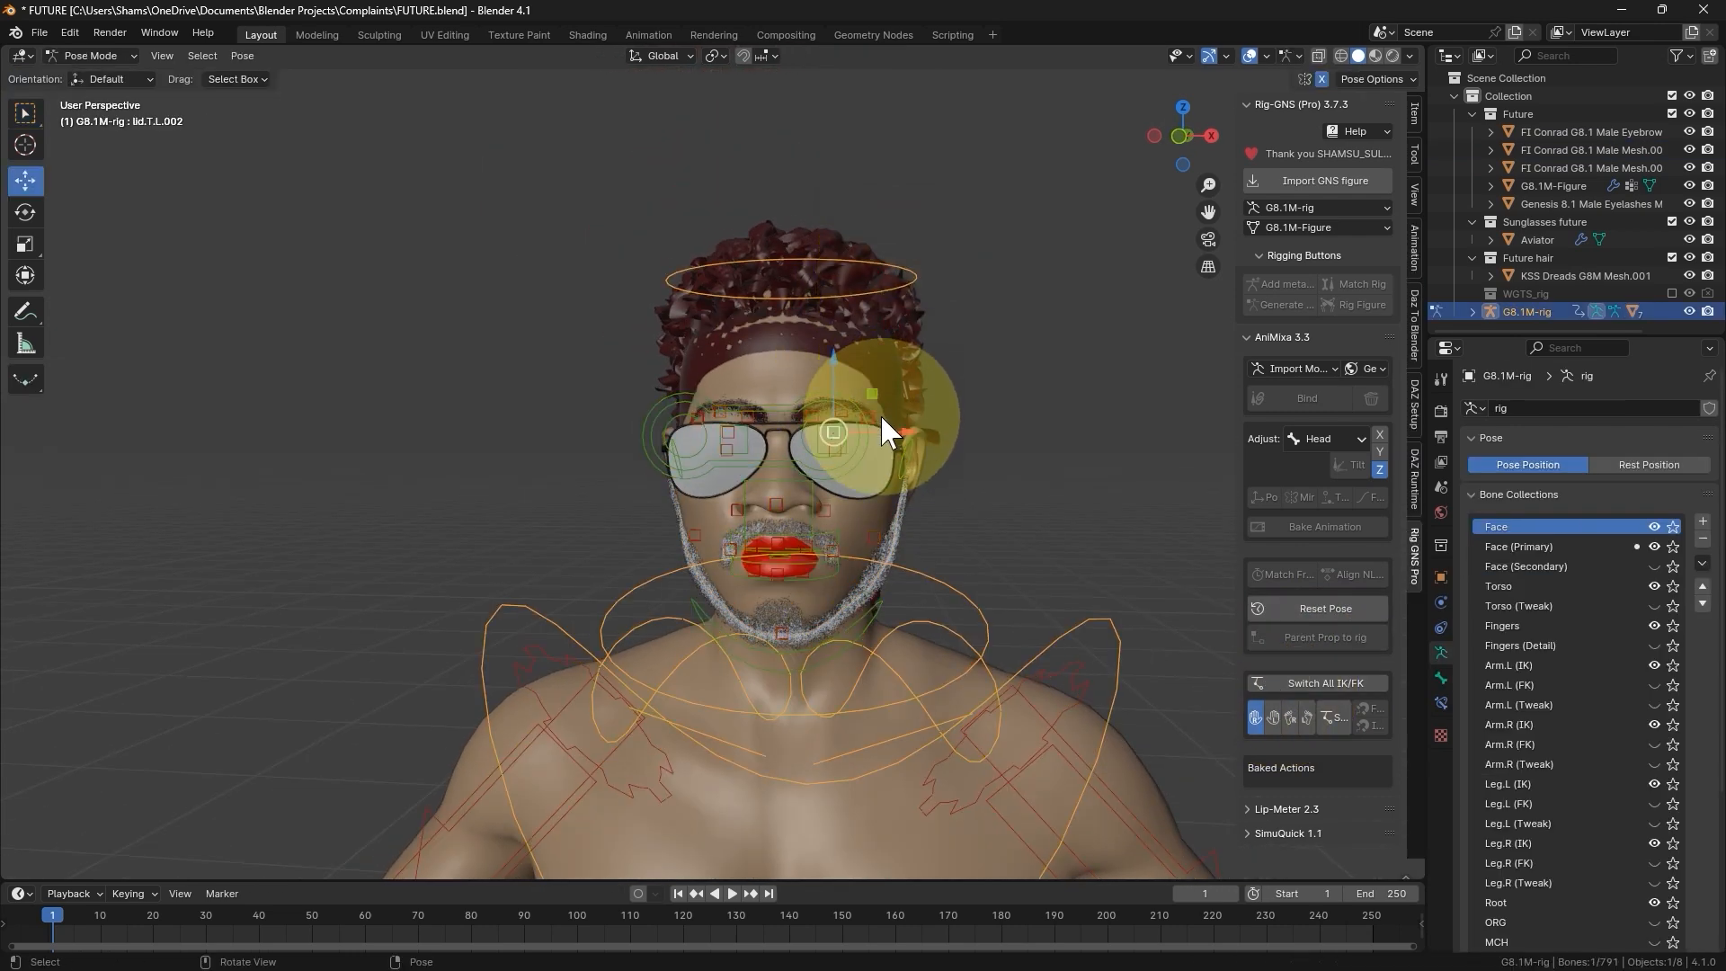
{"action": "left_click", "coordinate": [861, 289]}
{"action": "key", "text": "r"}
{"action": "key", "text": "r"}
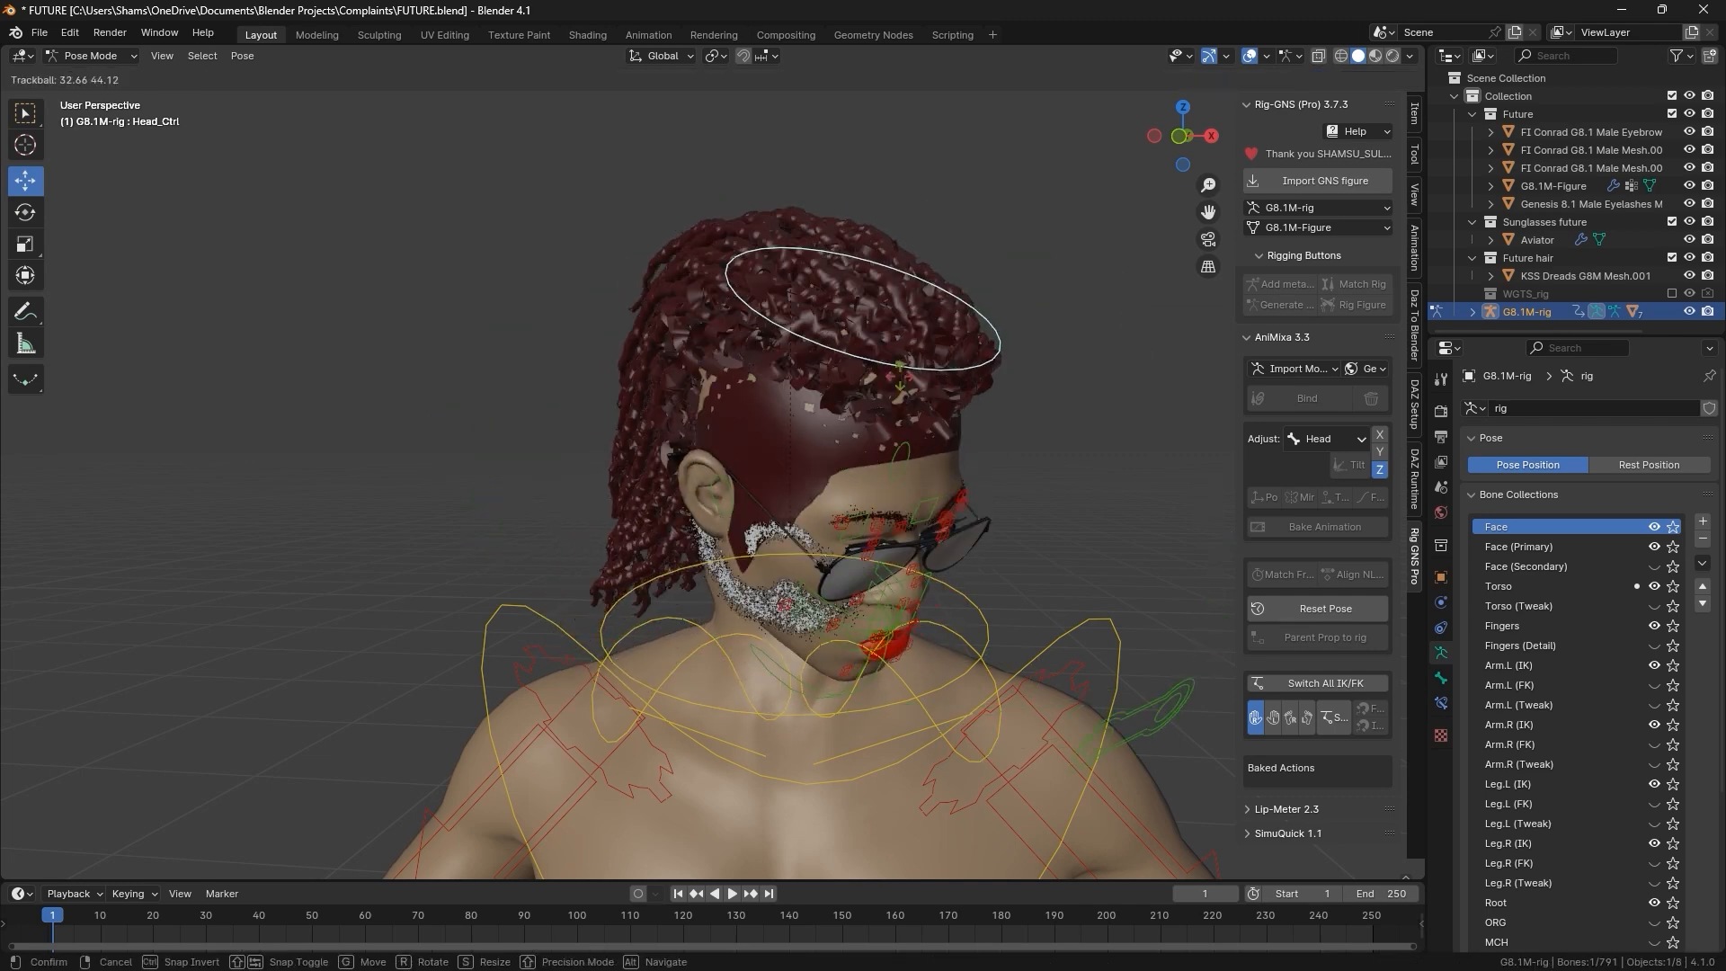
{"action": "key", "text": "Escape"}
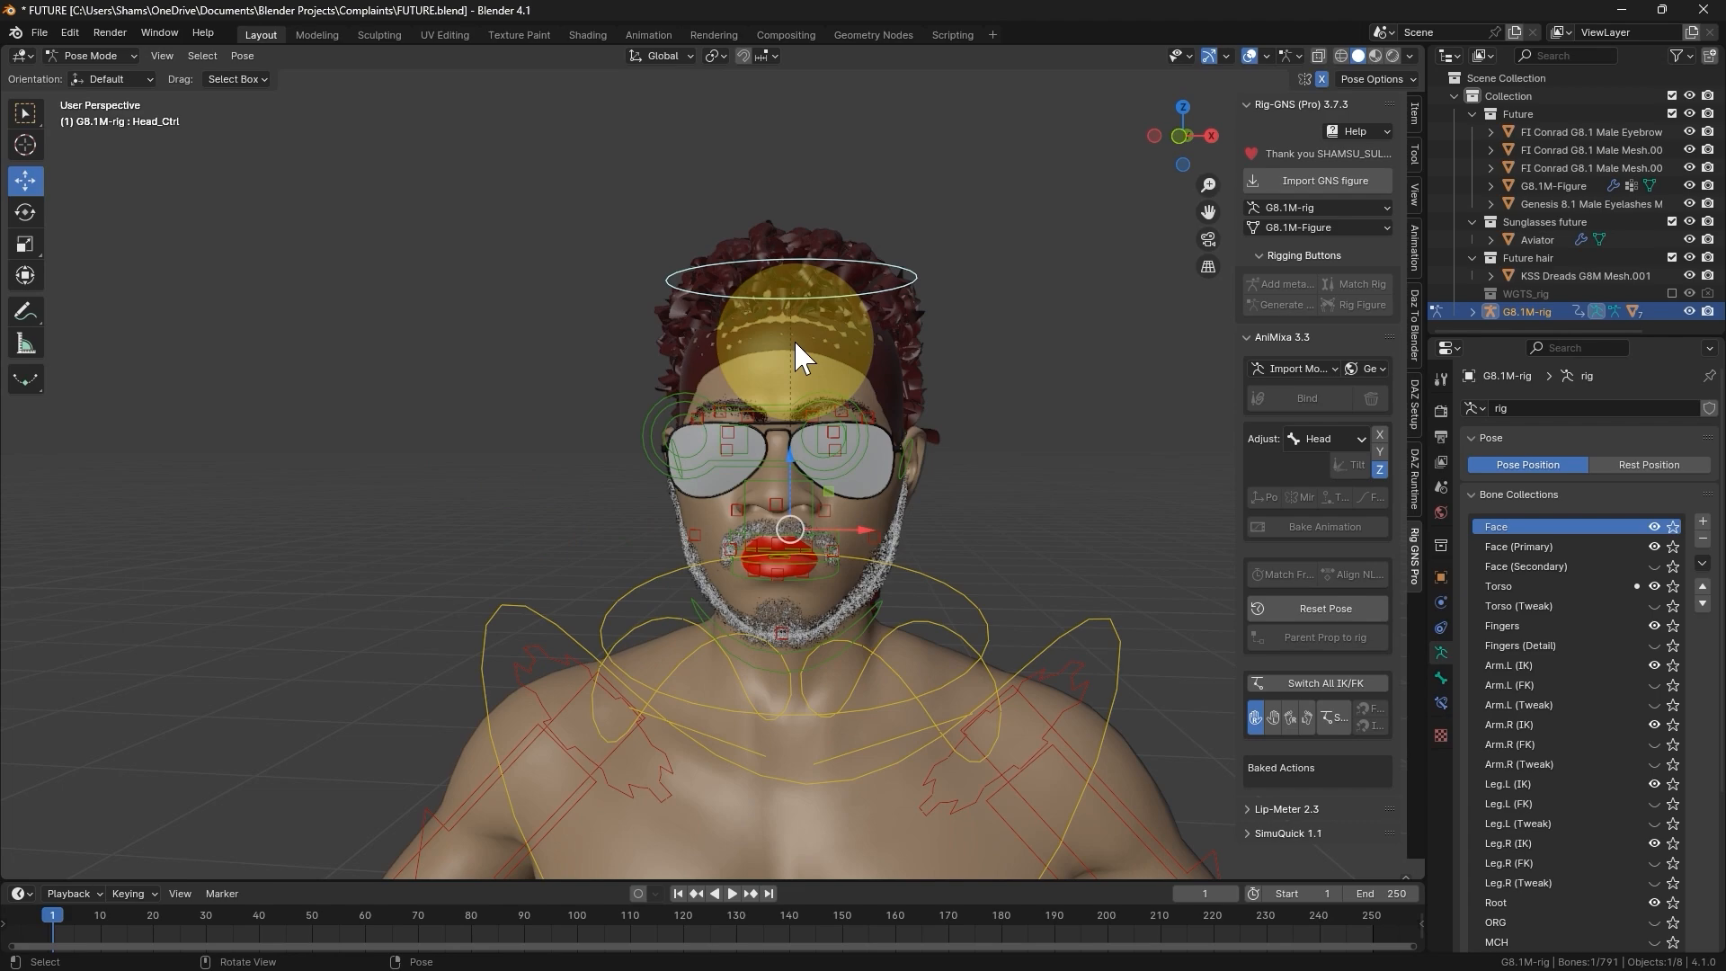
{"action": "key", "text": "ctrl+Tab"}
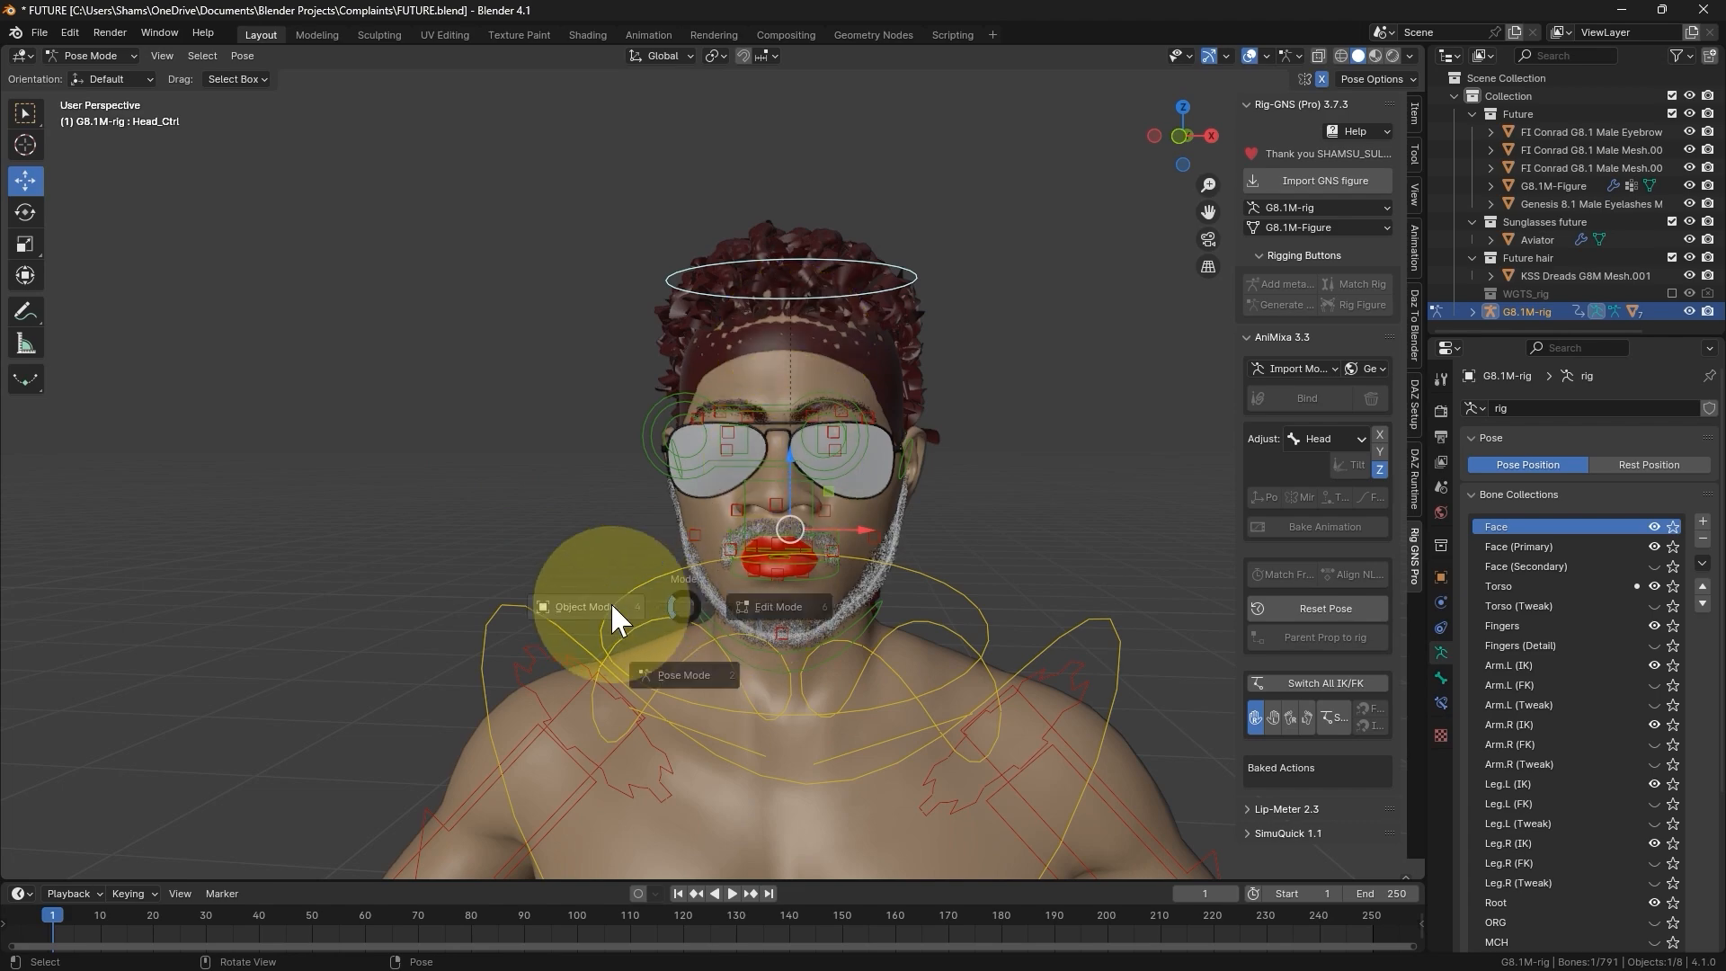
{"action": "left_click", "coordinate": [611, 602]}
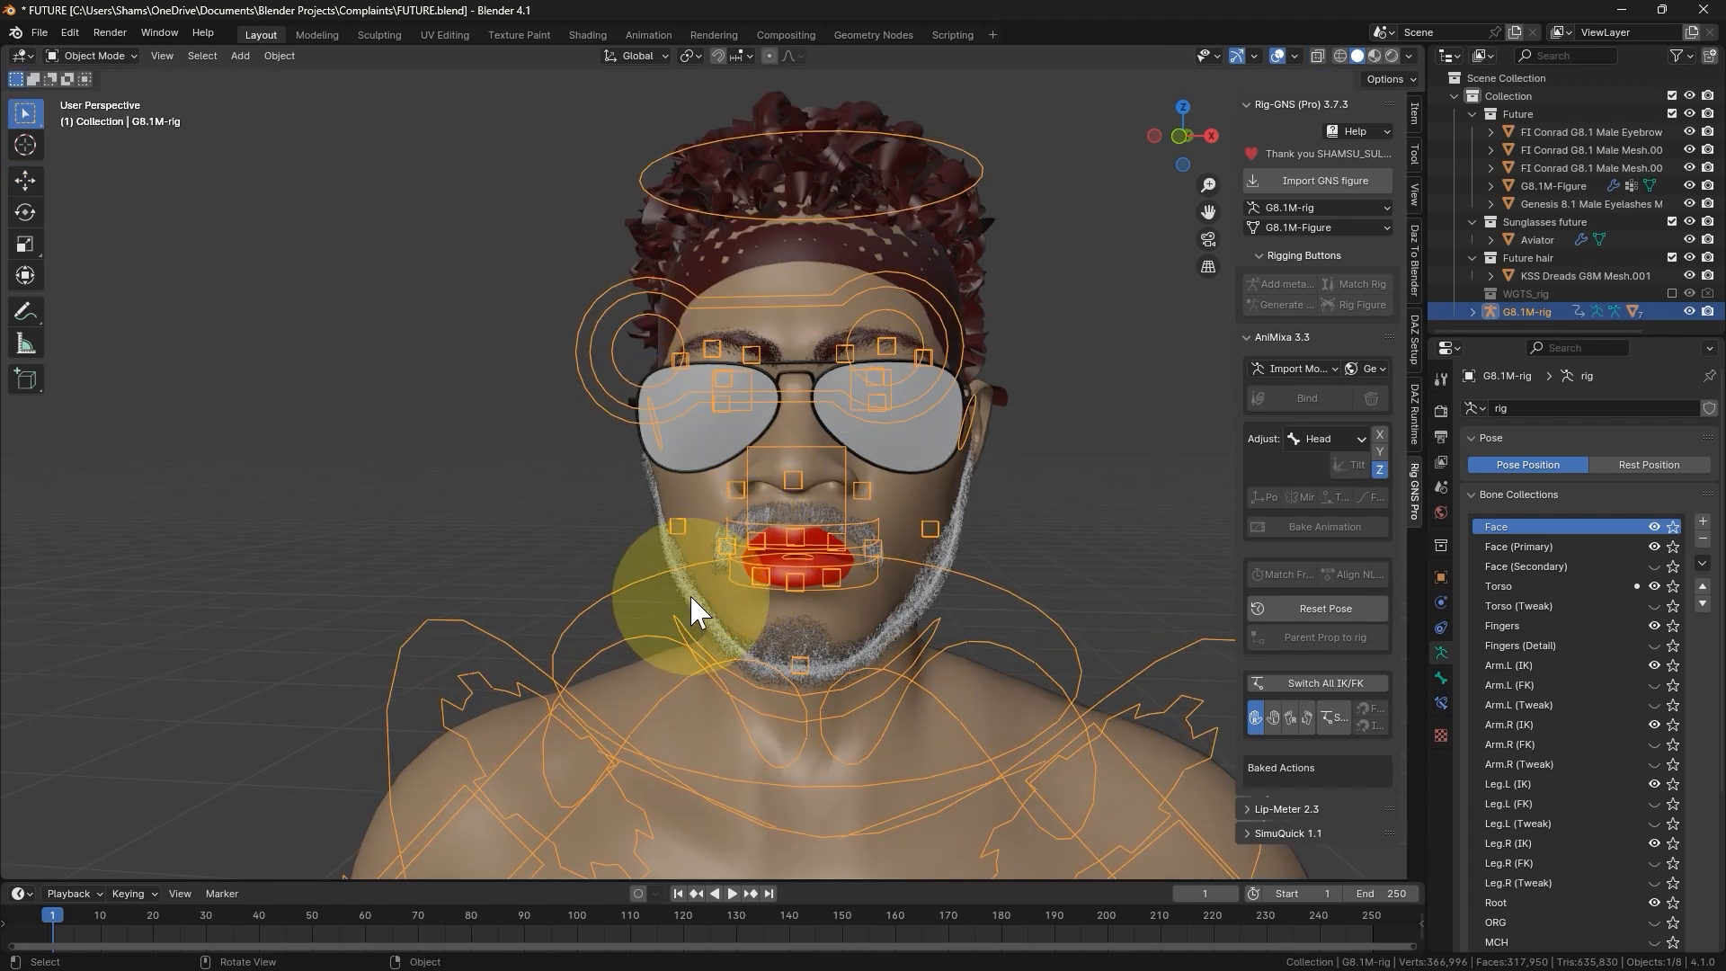
- Put the moustache mesh in Weight Paint mode and sample its weights, choosing the LipNasolabialCrease.R vertex group
{"action": "middle_click_drag", "start_coordinate": [688, 593], "coordinate": [965, 510]}
{"action": "left_click", "coordinate": [964, 510]}
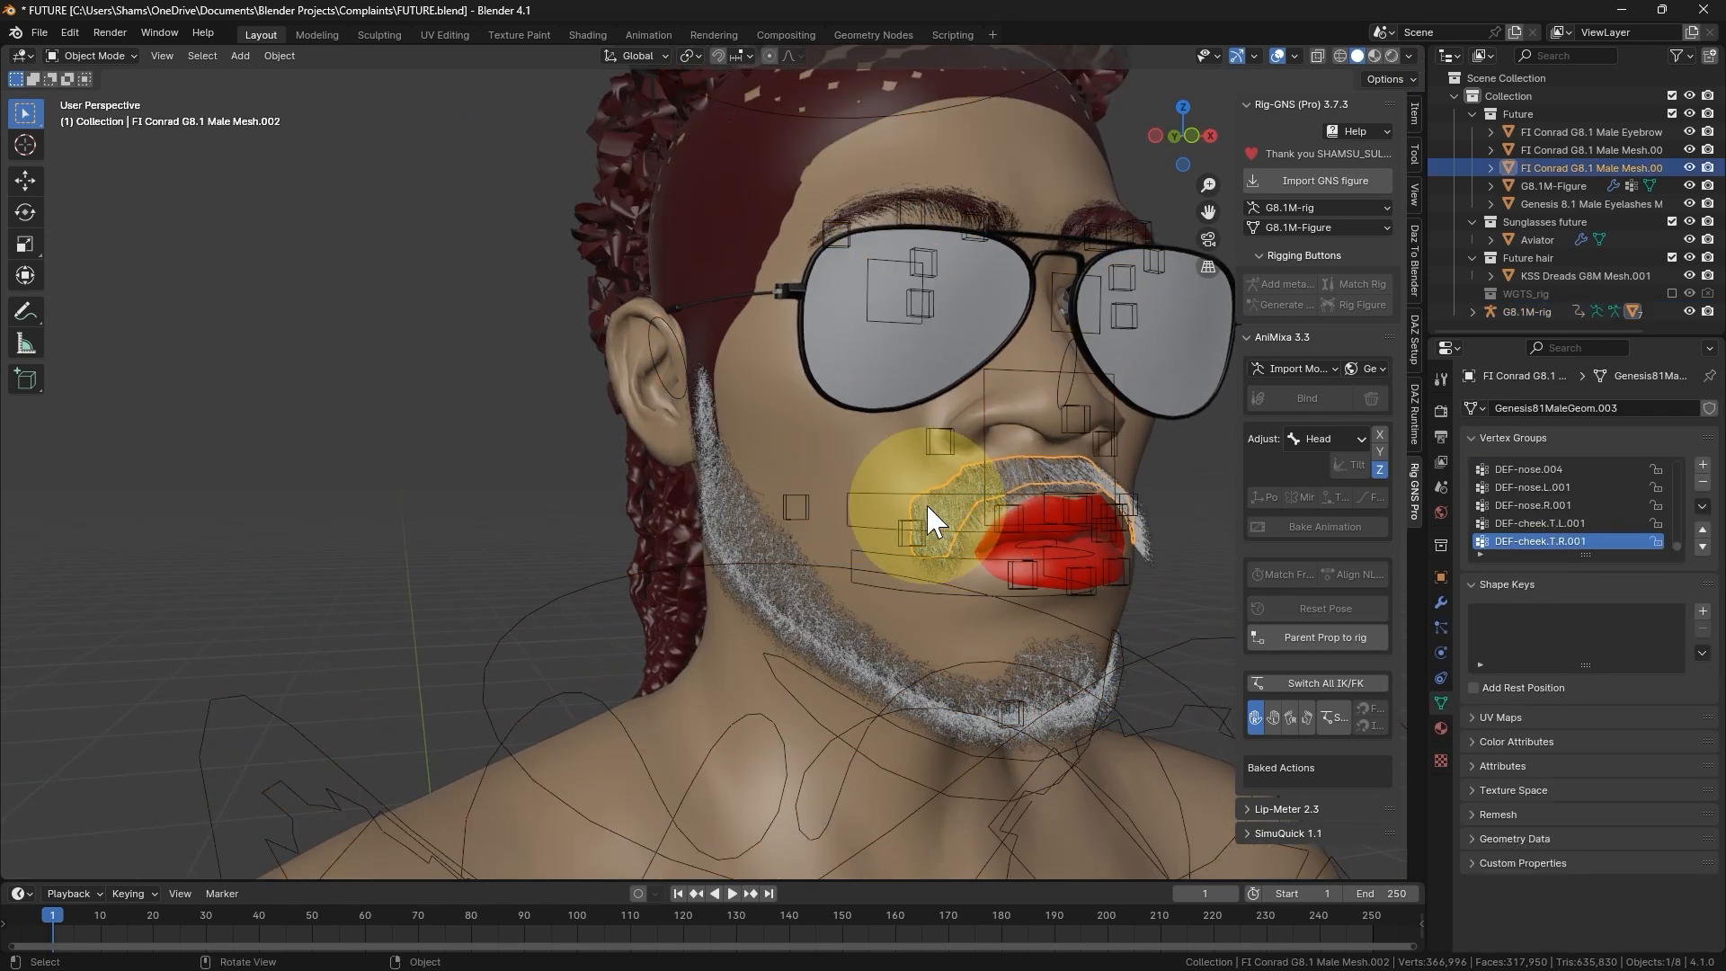
{"action": "key", "text": "ctrl+Tab"}
{"action": "left_click", "coordinate": [768, 426]}
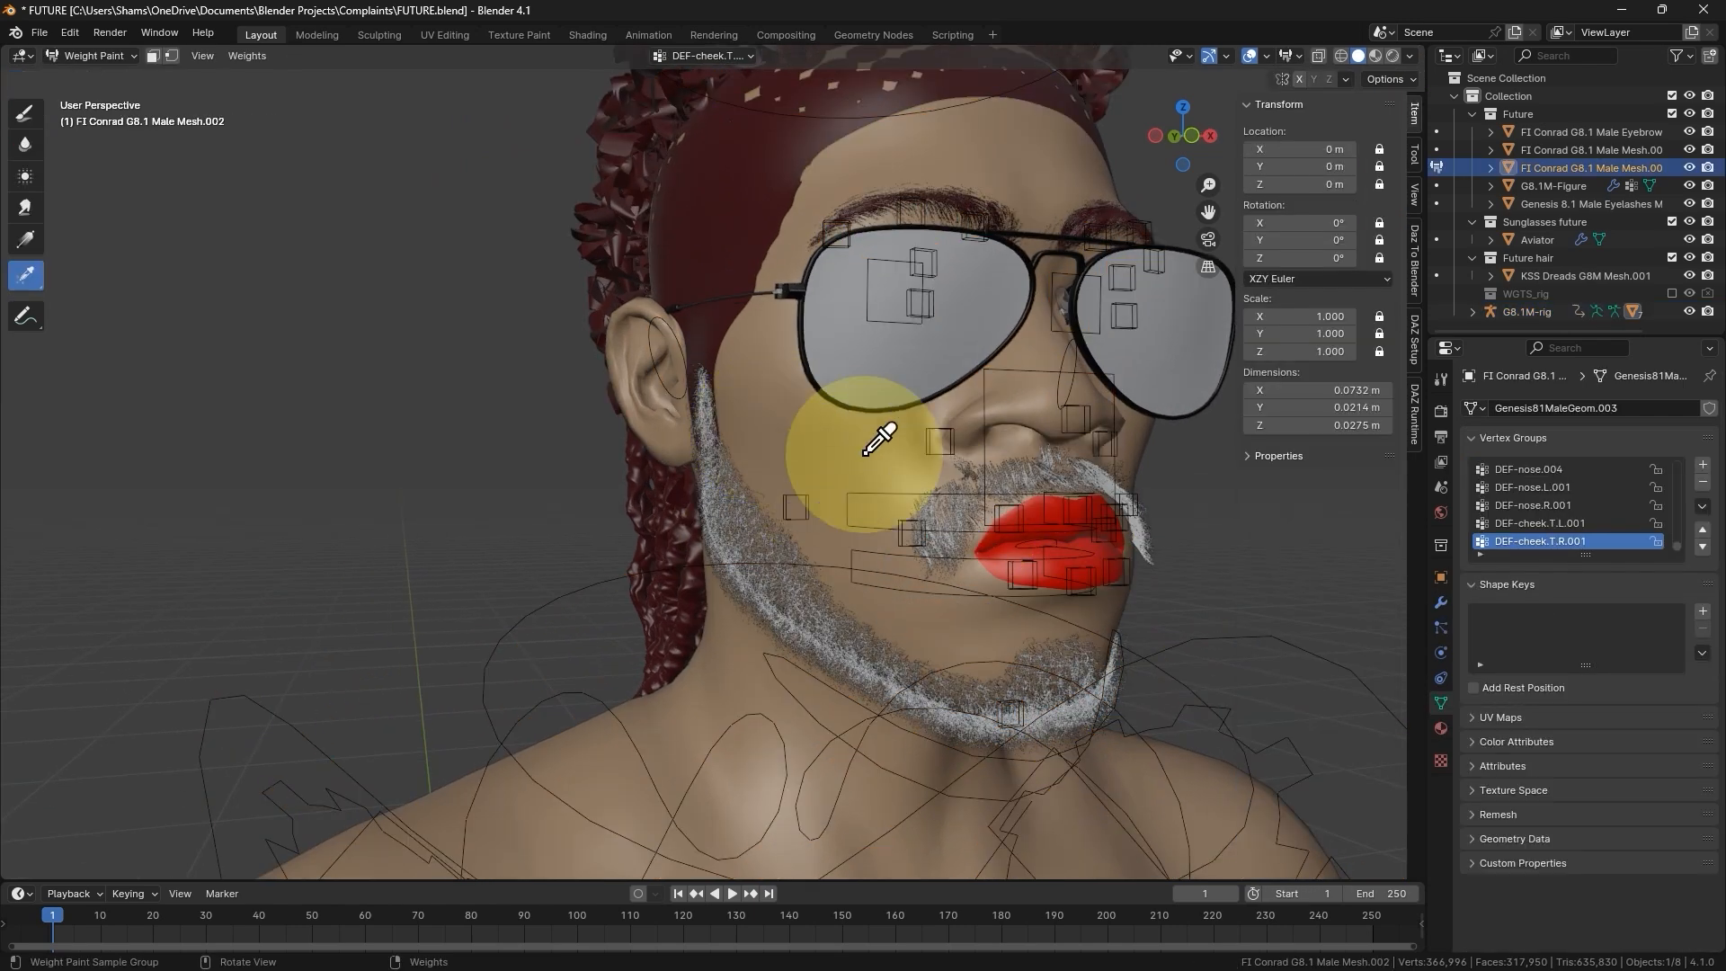
{"action": "left_click", "coordinate": [968, 505]}
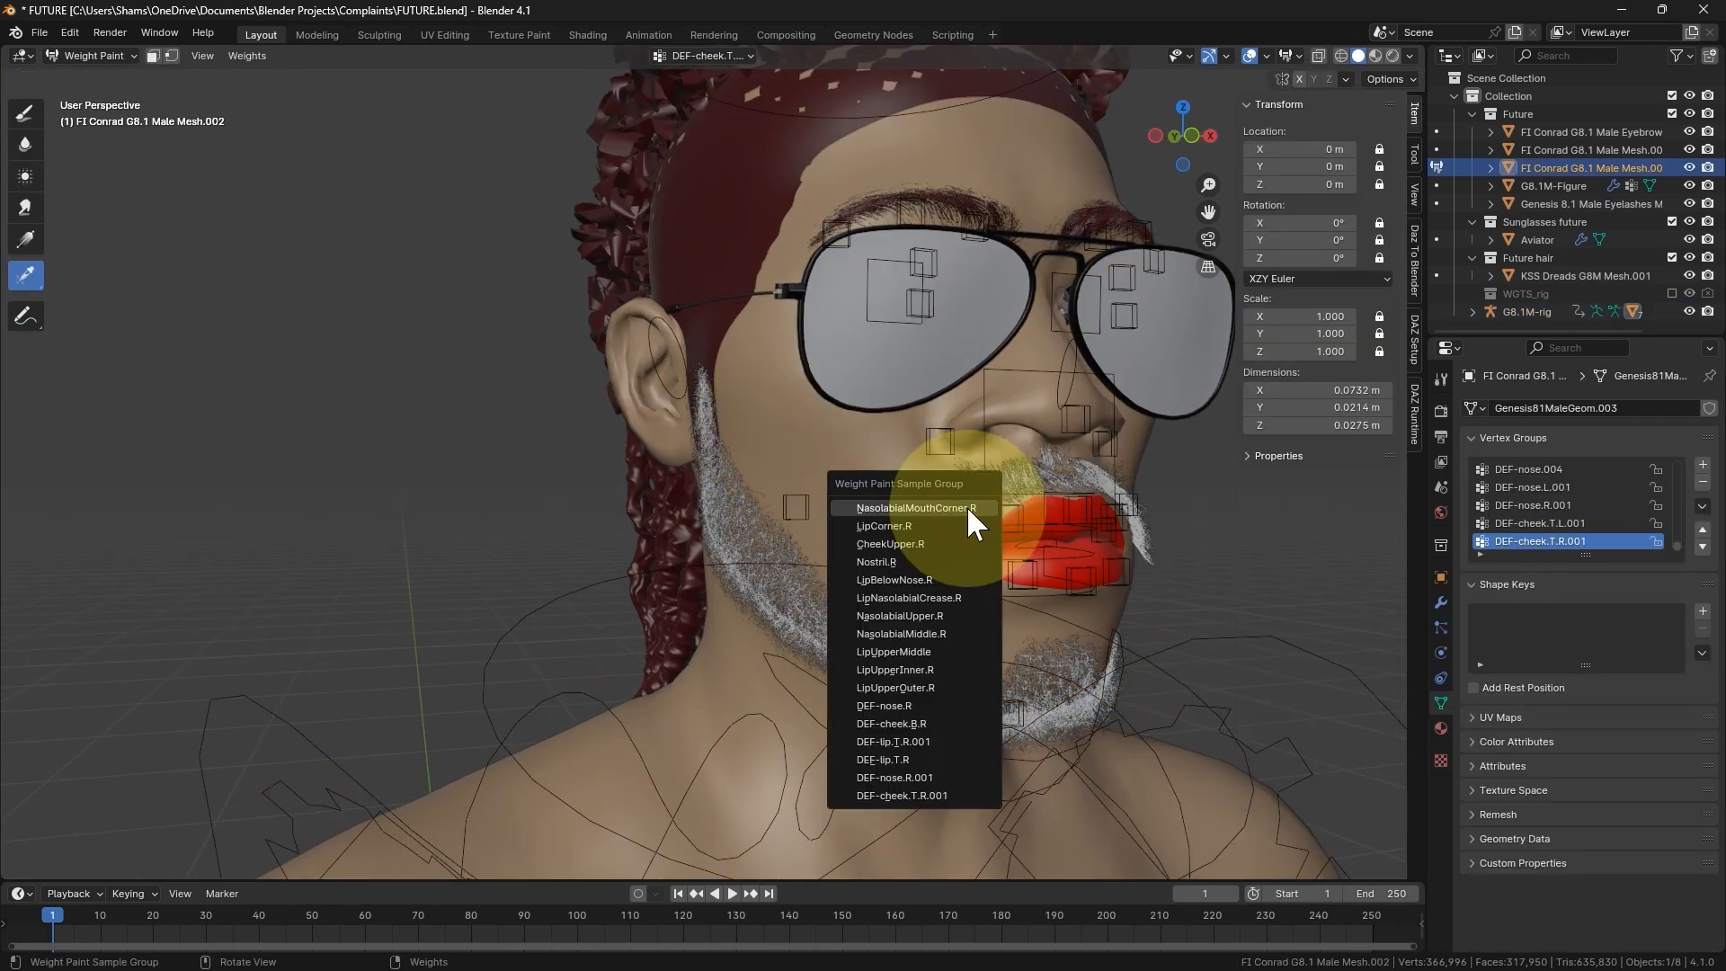
{"action": "left_click", "coordinate": [939, 598]}
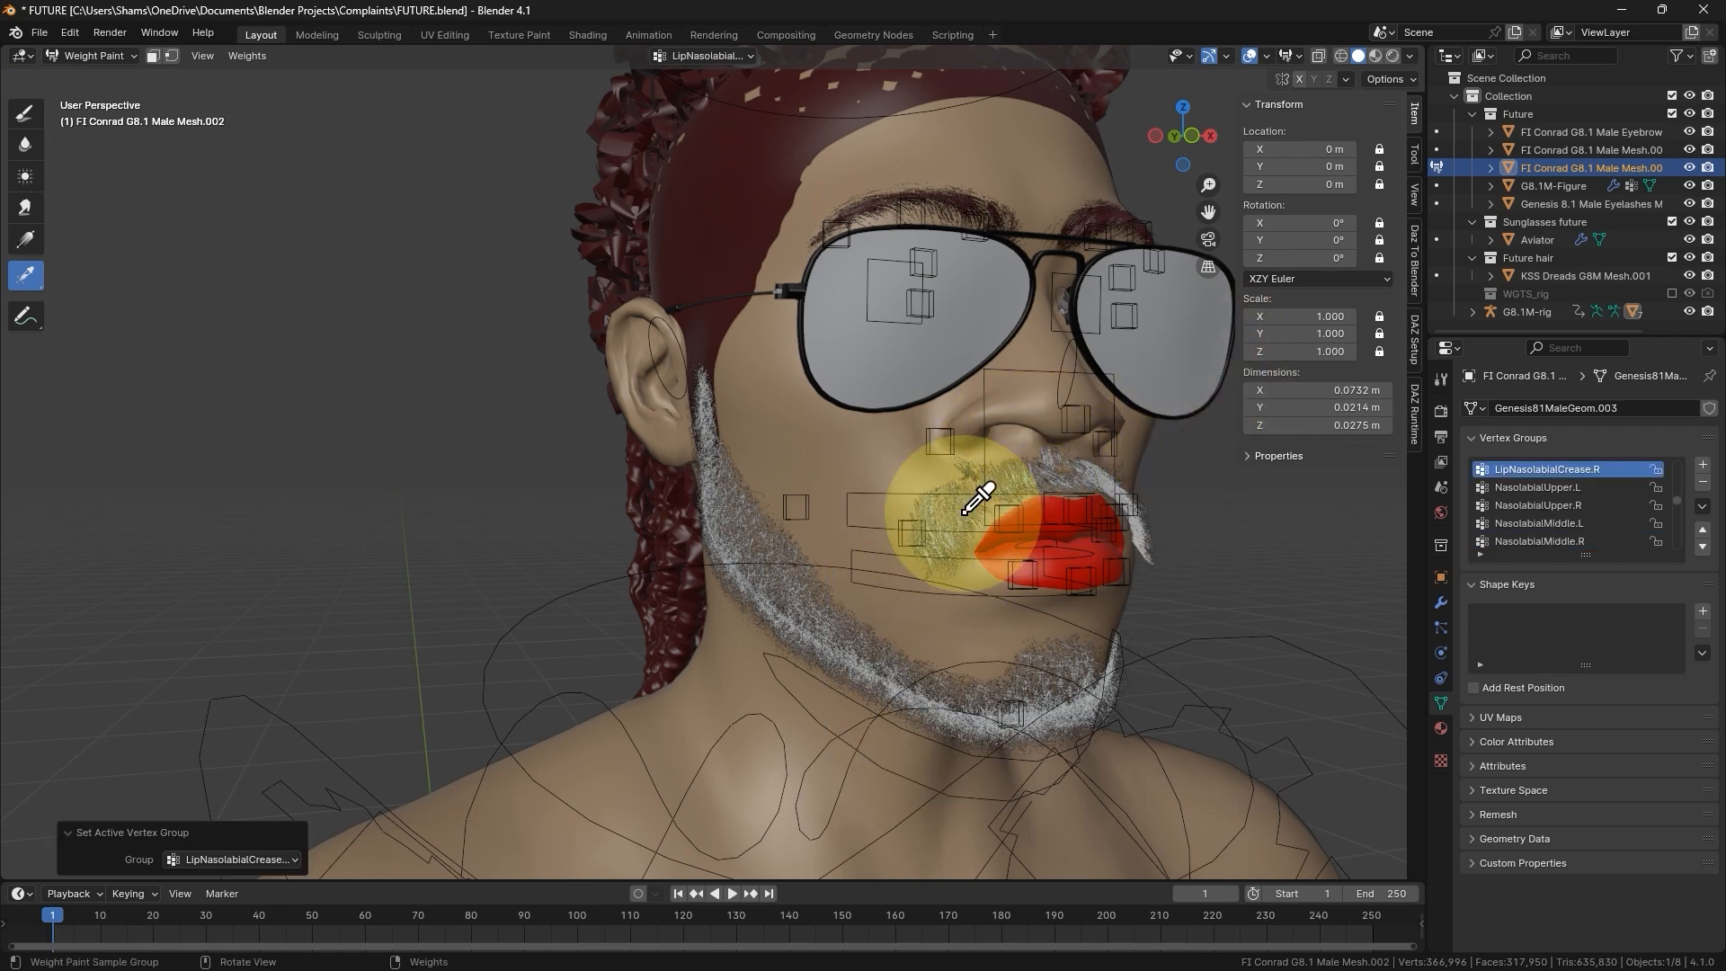
- Isolate the moustache in local view and toggle its ParticleSystem modifier's viewport display off and on, then return to the full scene in Object Mode
{"action": "middle_click_drag", "start_coordinate": [974, 489], "coordinate": [949, 486]}
{"action": "key", "text": "KP_Divide"}
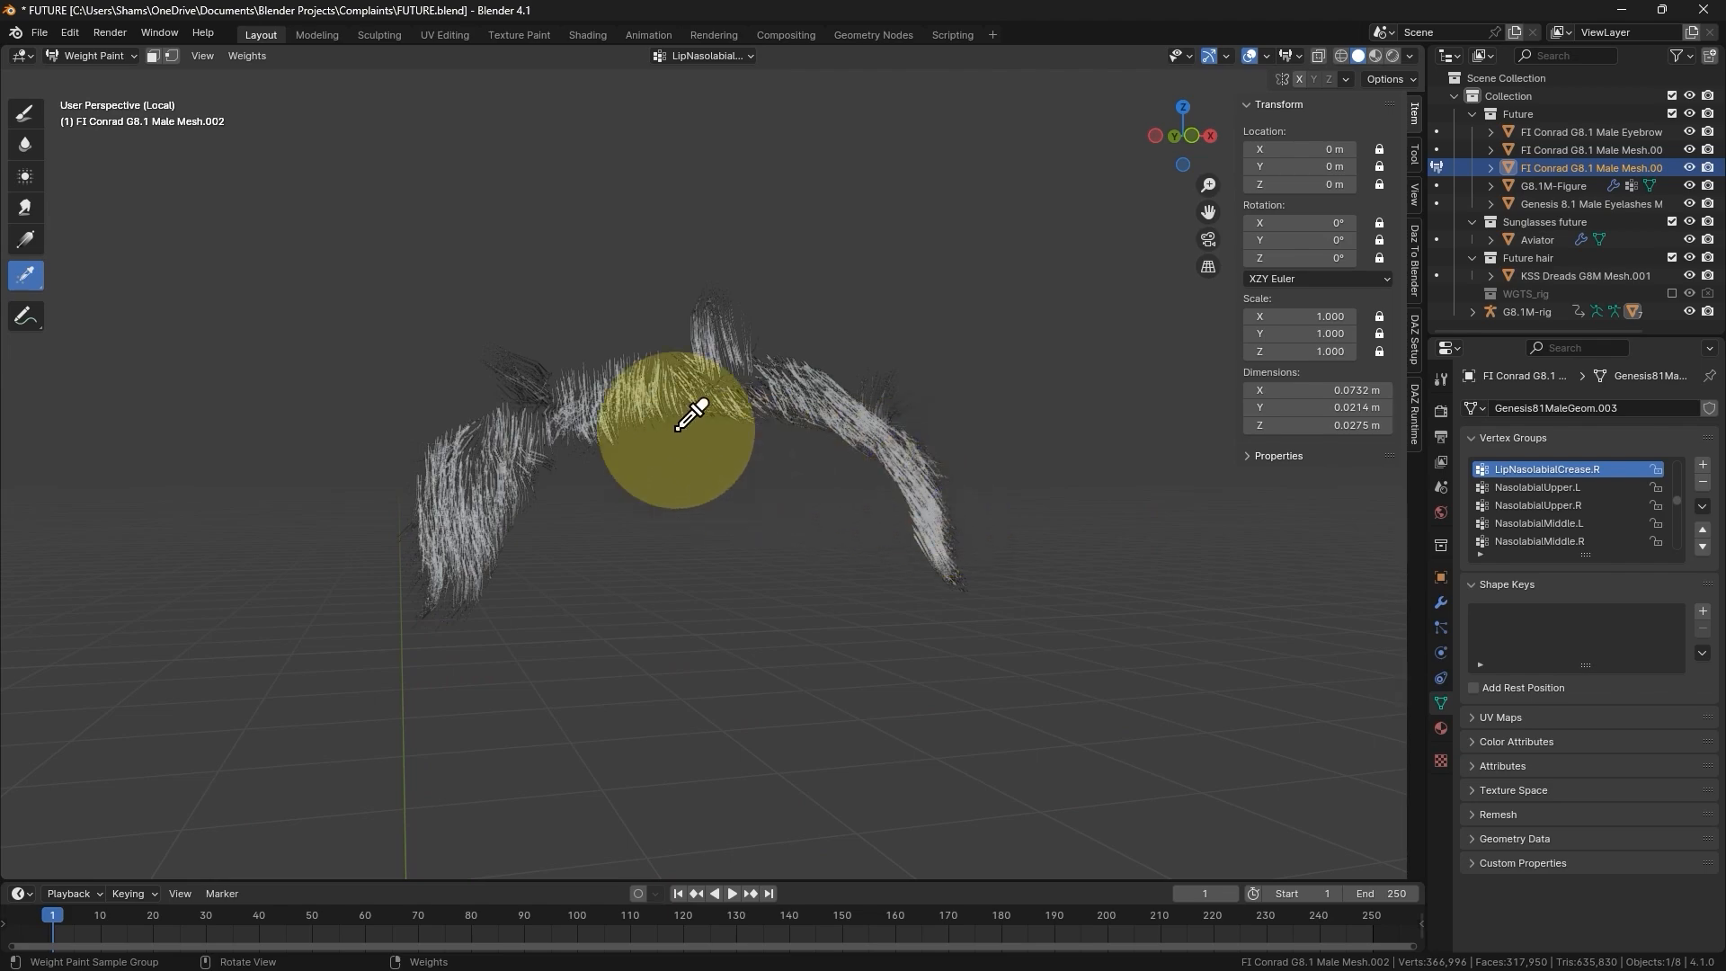
{"action": "middle_click_drag", "start_coordinate": [697, 405], "coordinate": [1272, 482]}
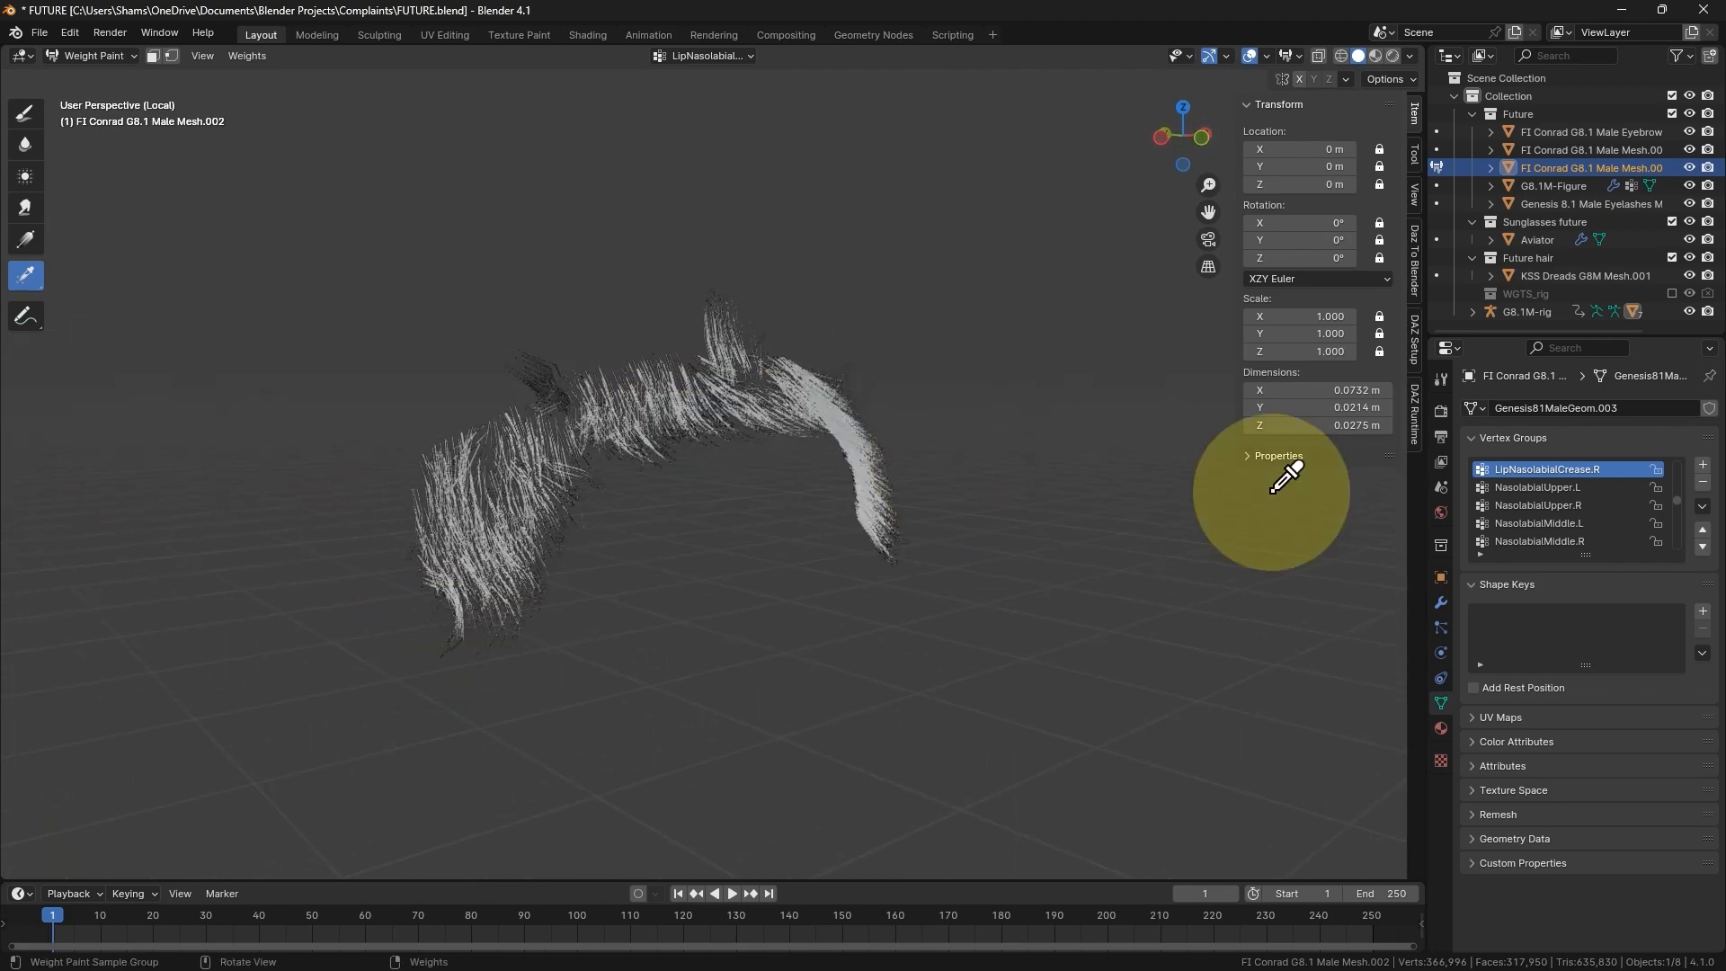
{"action": "left_click", "coordinate": [1442, 603]}
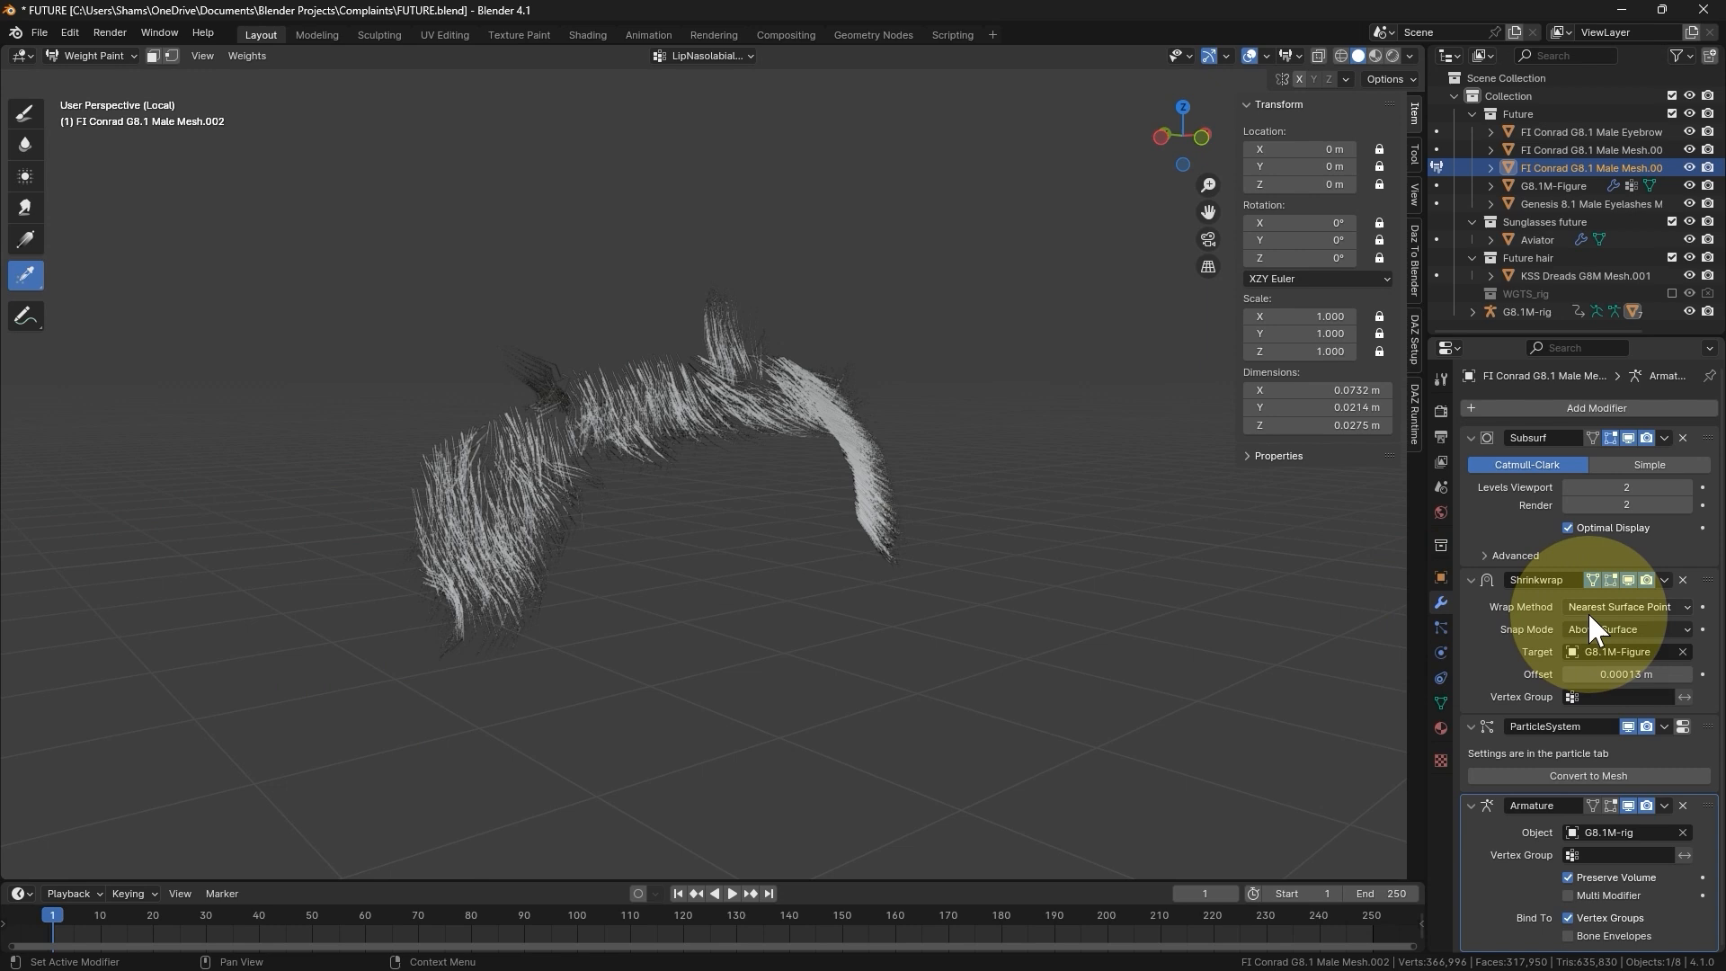
{"action": "left_click", "coordinate": [1471, 581]}
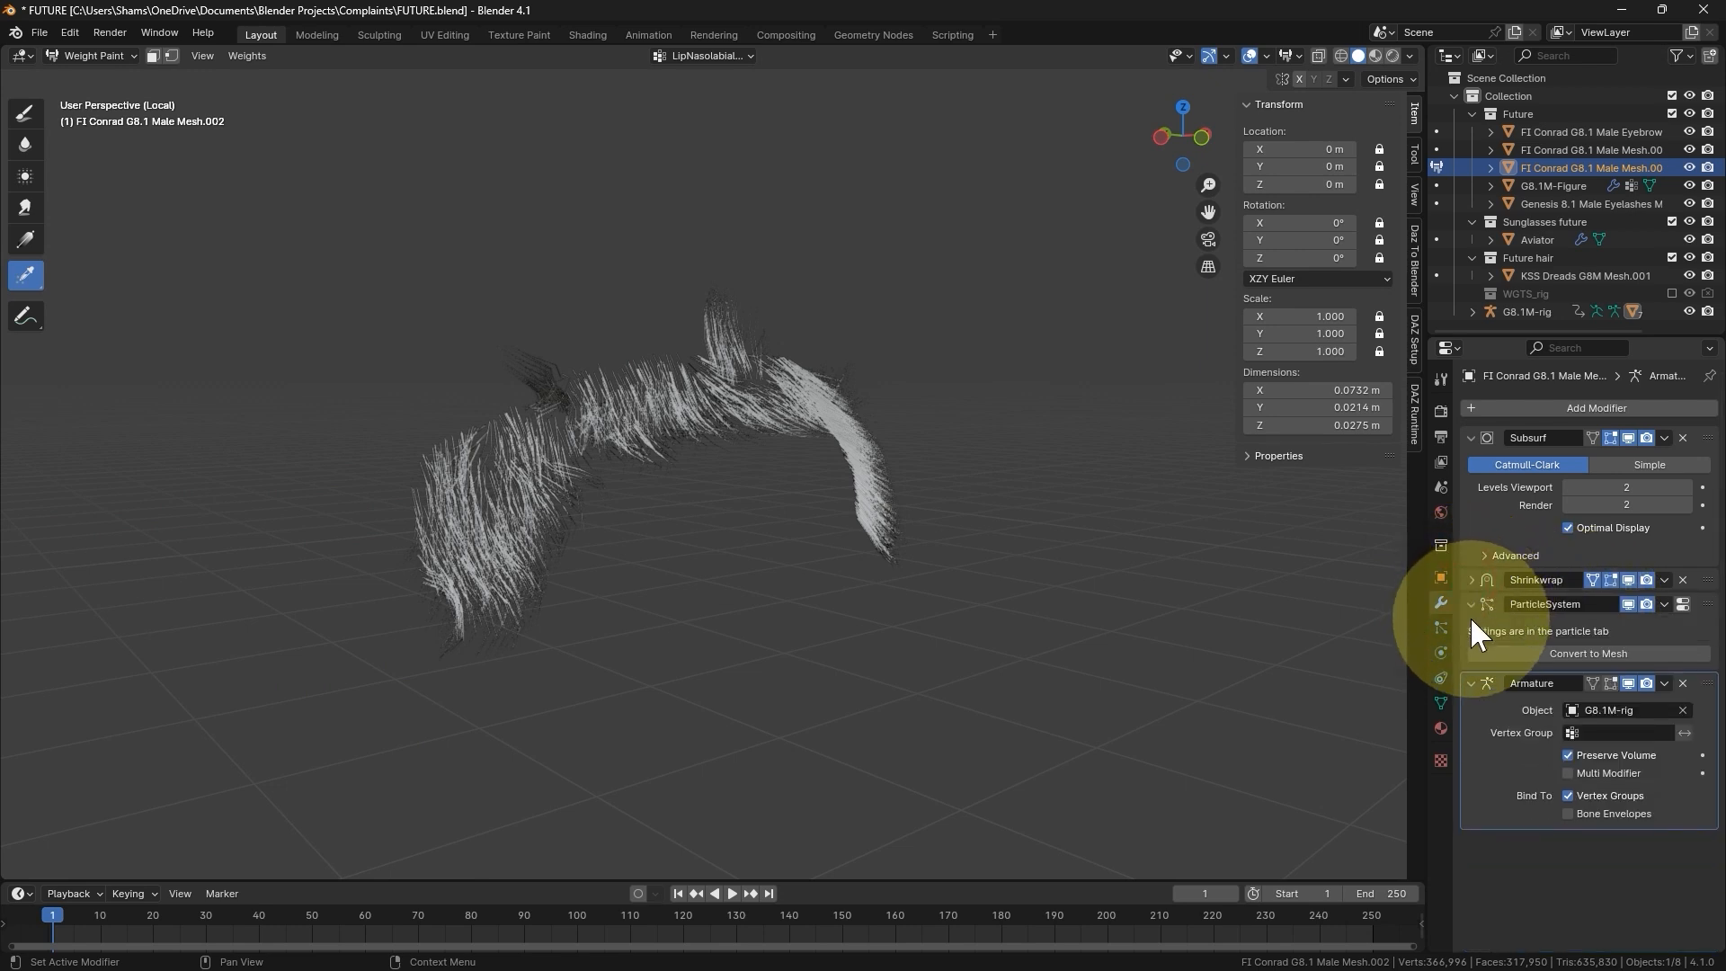
{"action": "left_click", "coordinate": [1471, 603]}
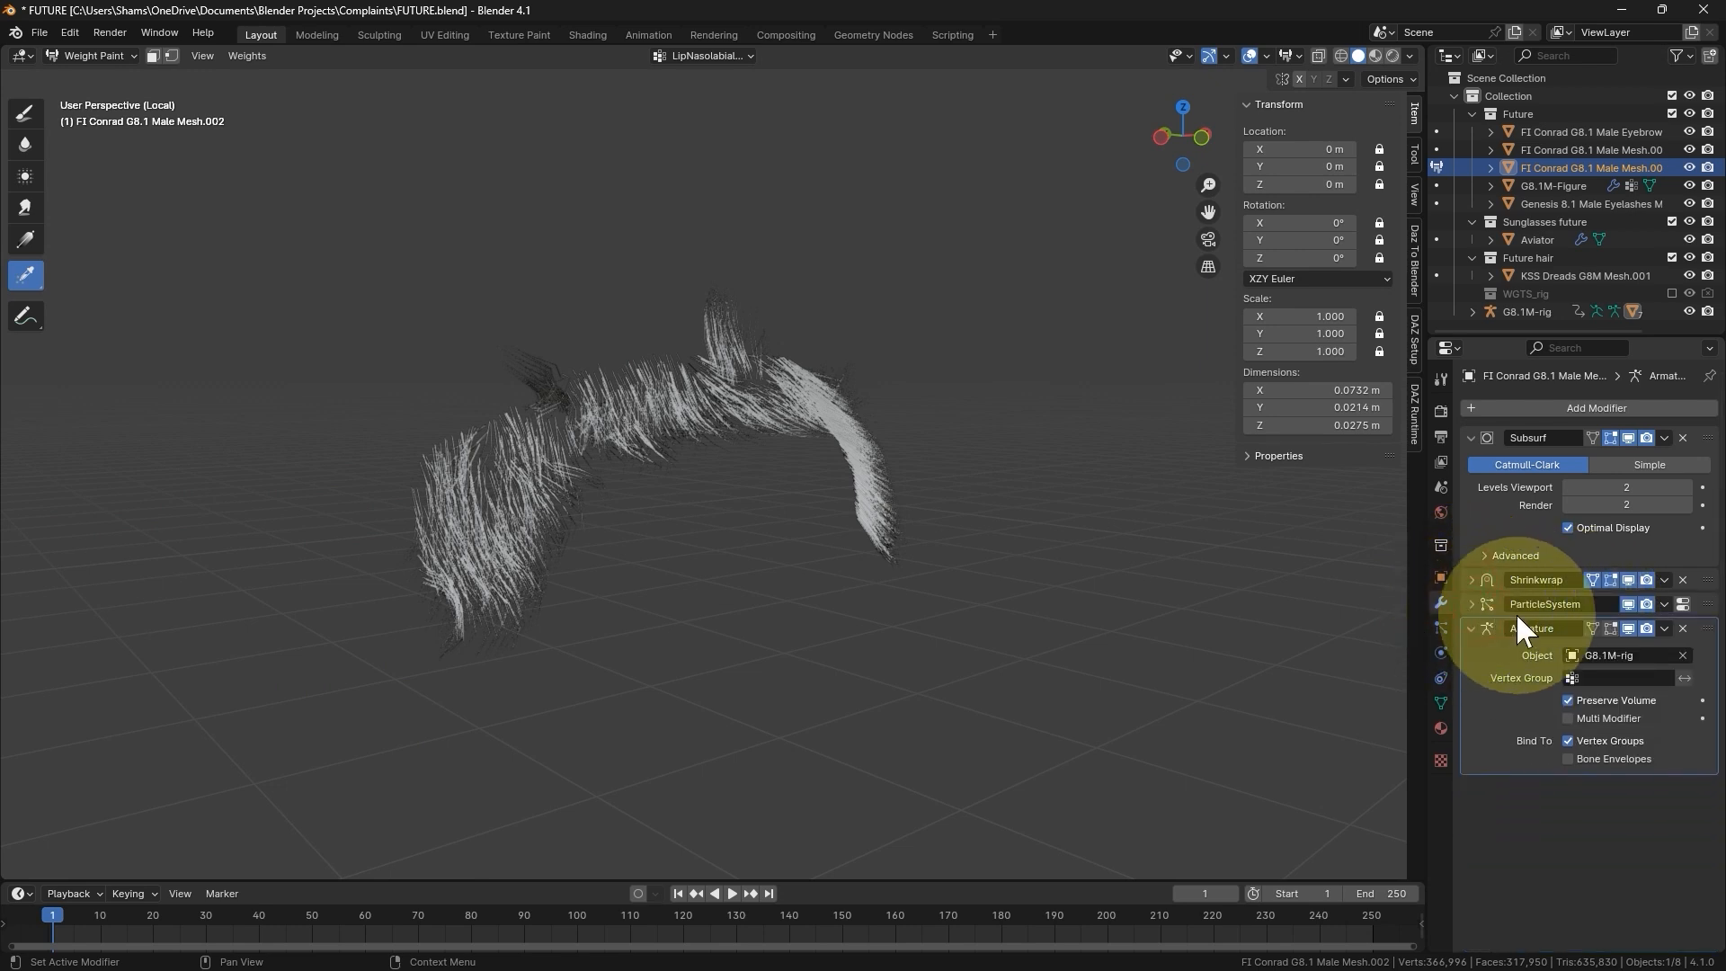
{"action": "left_click", "coordinate": [1629, 605]}
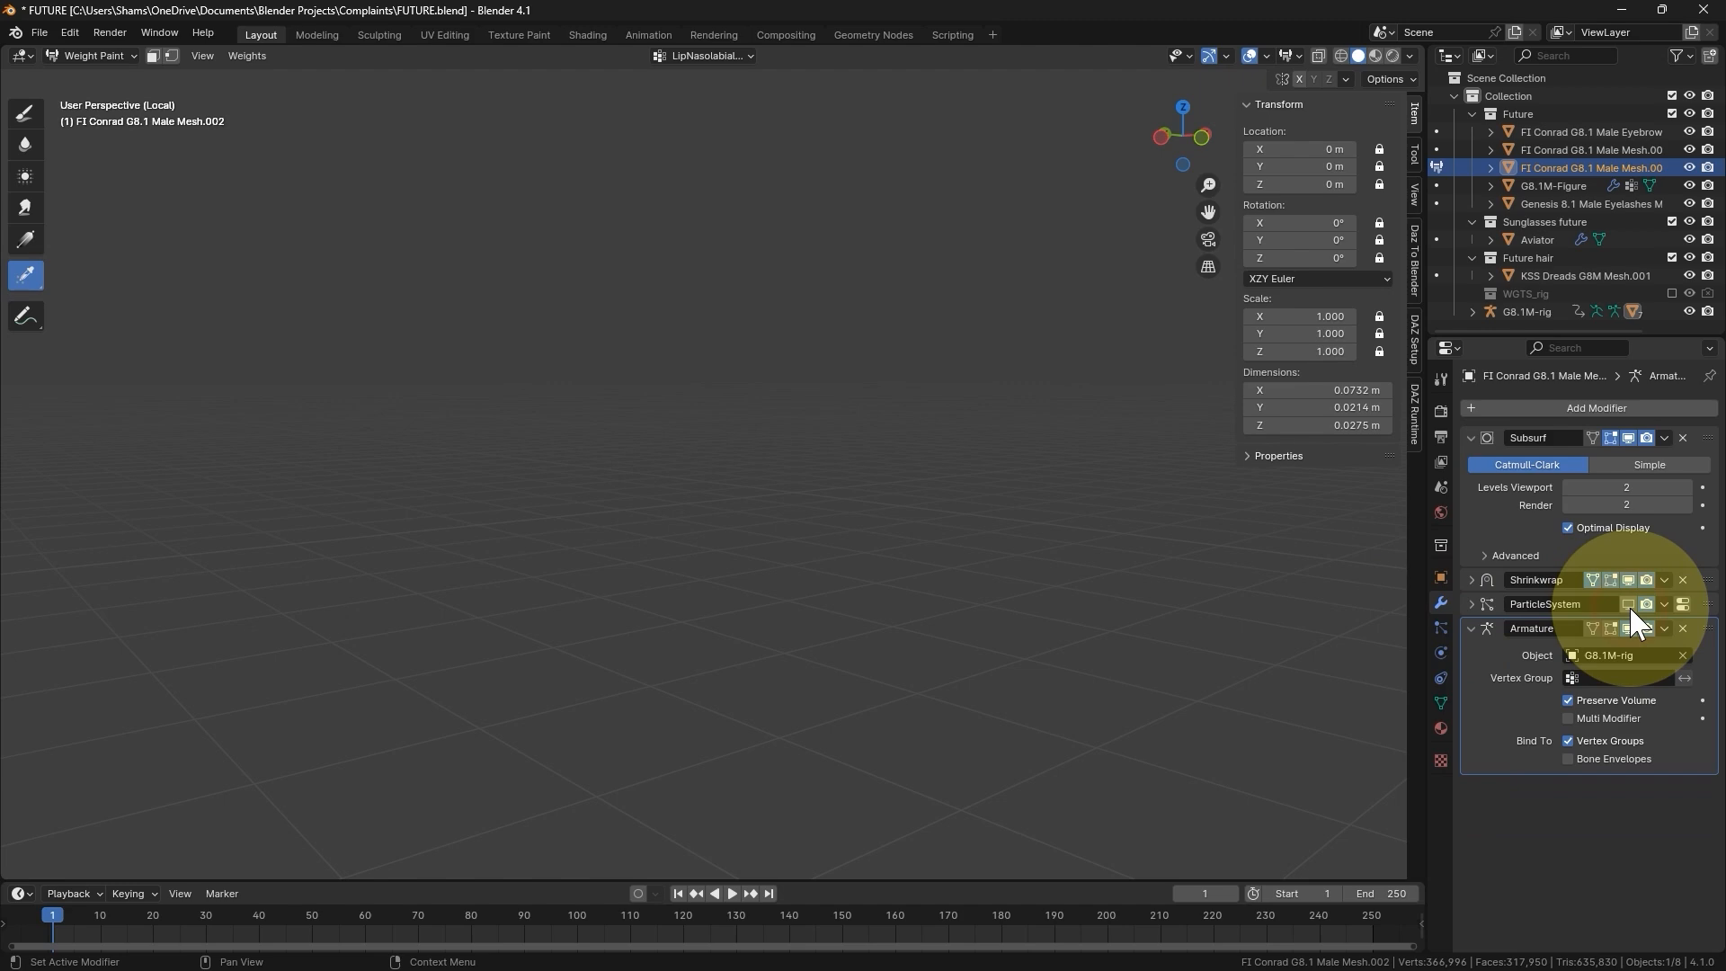
{"action": "left_click", "coordinate": [1629, 604]}
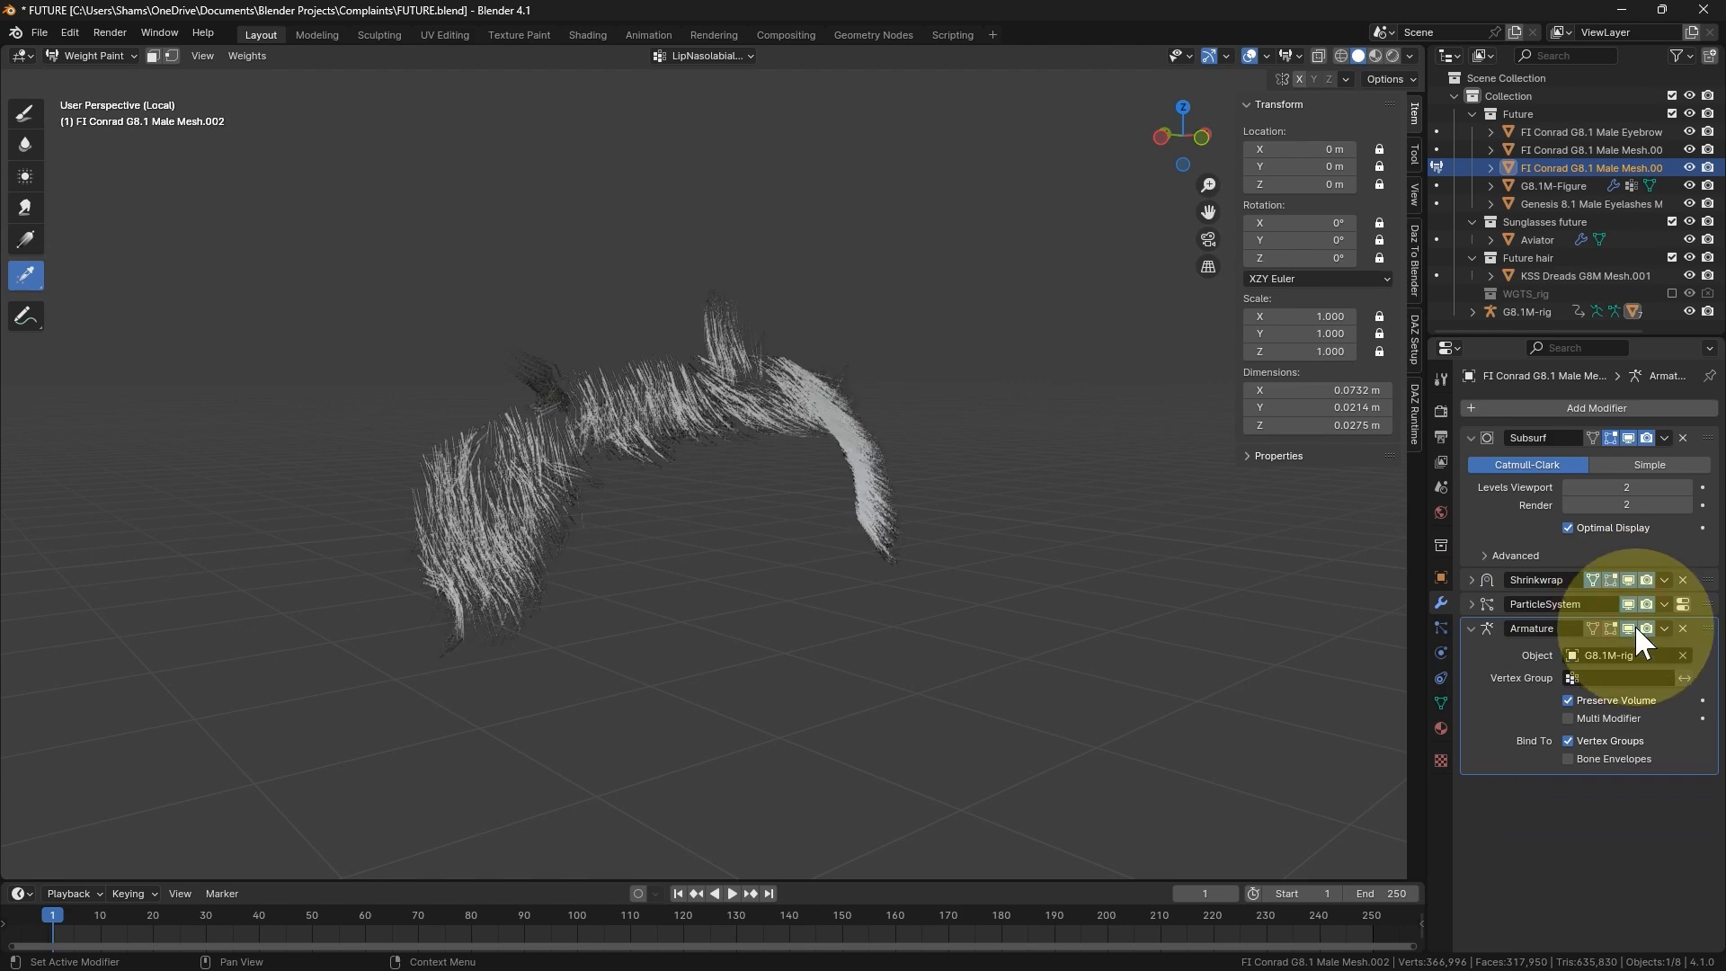
{"action": "key", "text": "ctrl+Tab"}
{"action": "key", "text": "KP_Divide"}
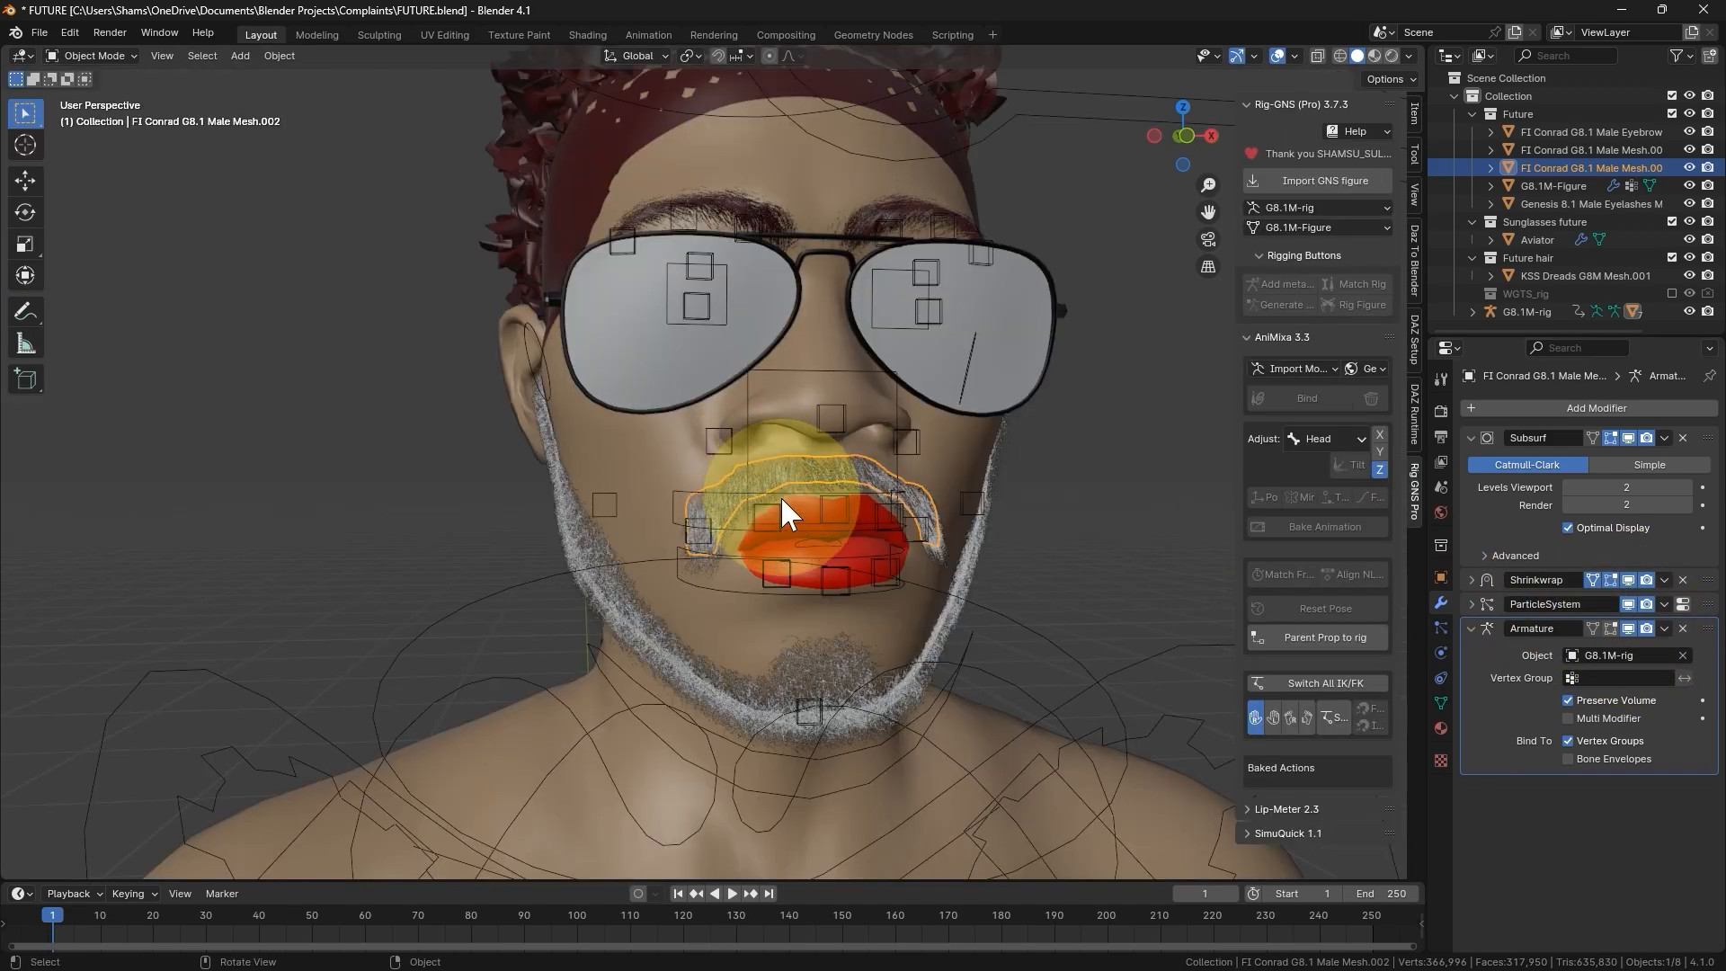
- Open the character's mouth in Pose Mode by rotating the jaw_master bone about 14° around the global X axis
{"action": "left_click", "coordinate": [864, 774]}
{"action": "middle_click_drag", "start_coordinate": [878, 764], "coordinate": [543, 704]}
{"action": "key", "text": "ctrl+Tab"}
{"action": "left_click", "coordinate": [552, 849]}
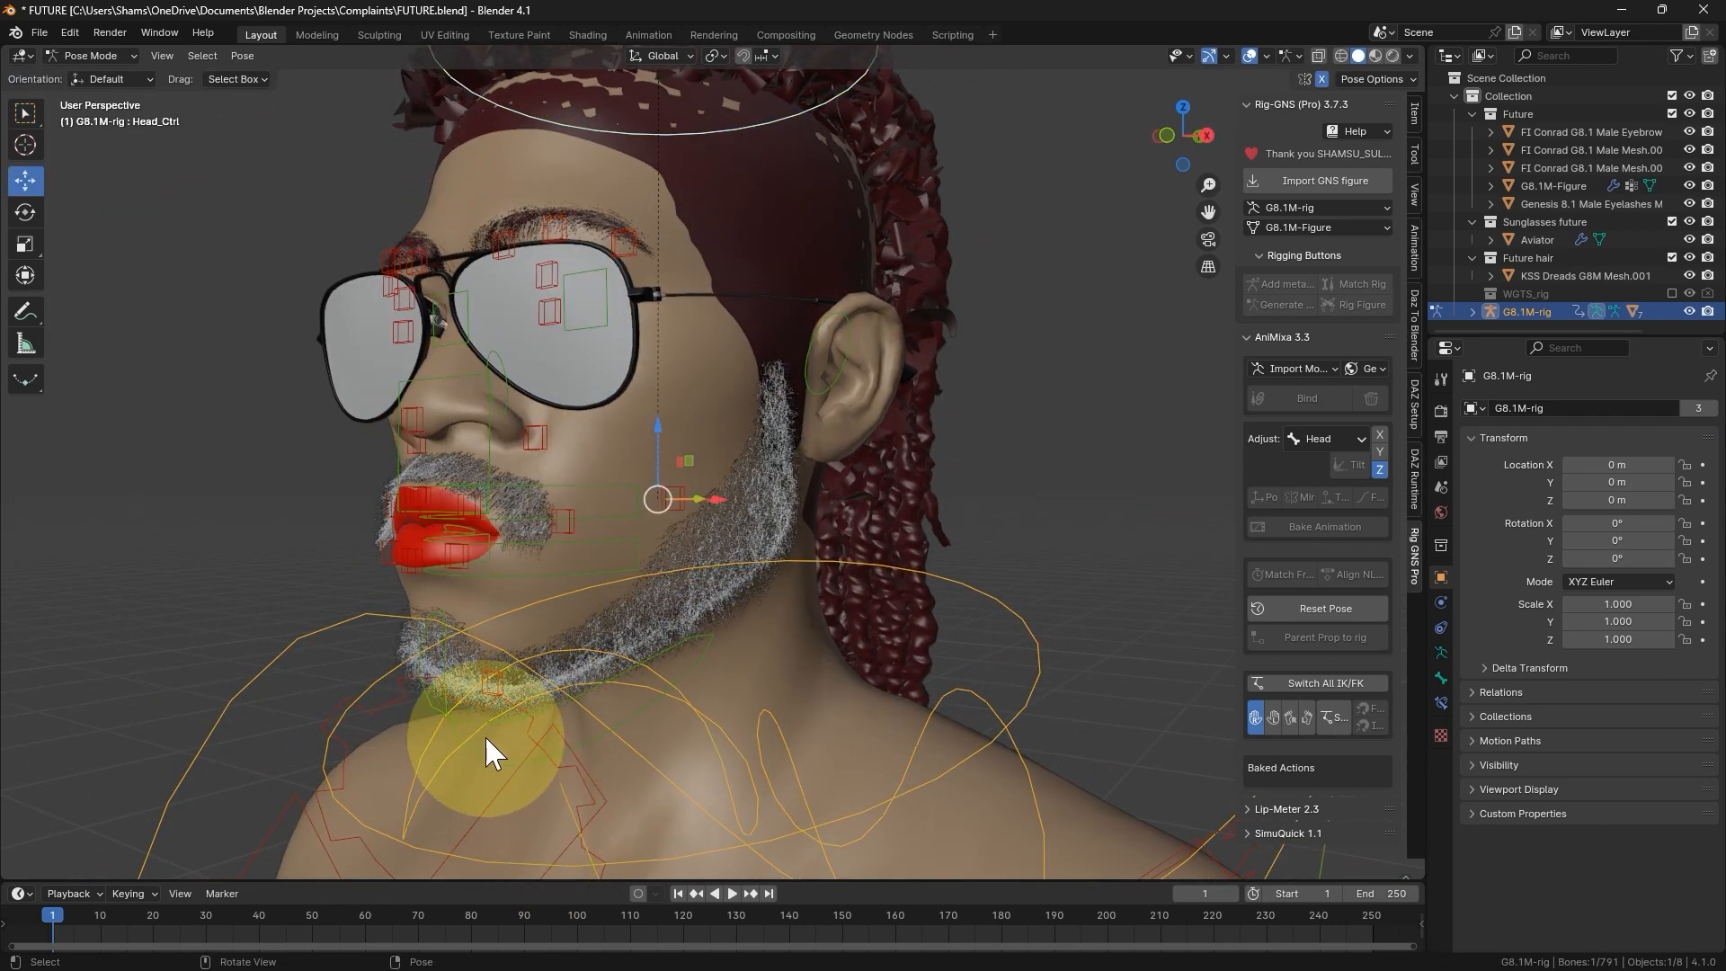
{"action": "left_click", "coordinate": [488, 722]}
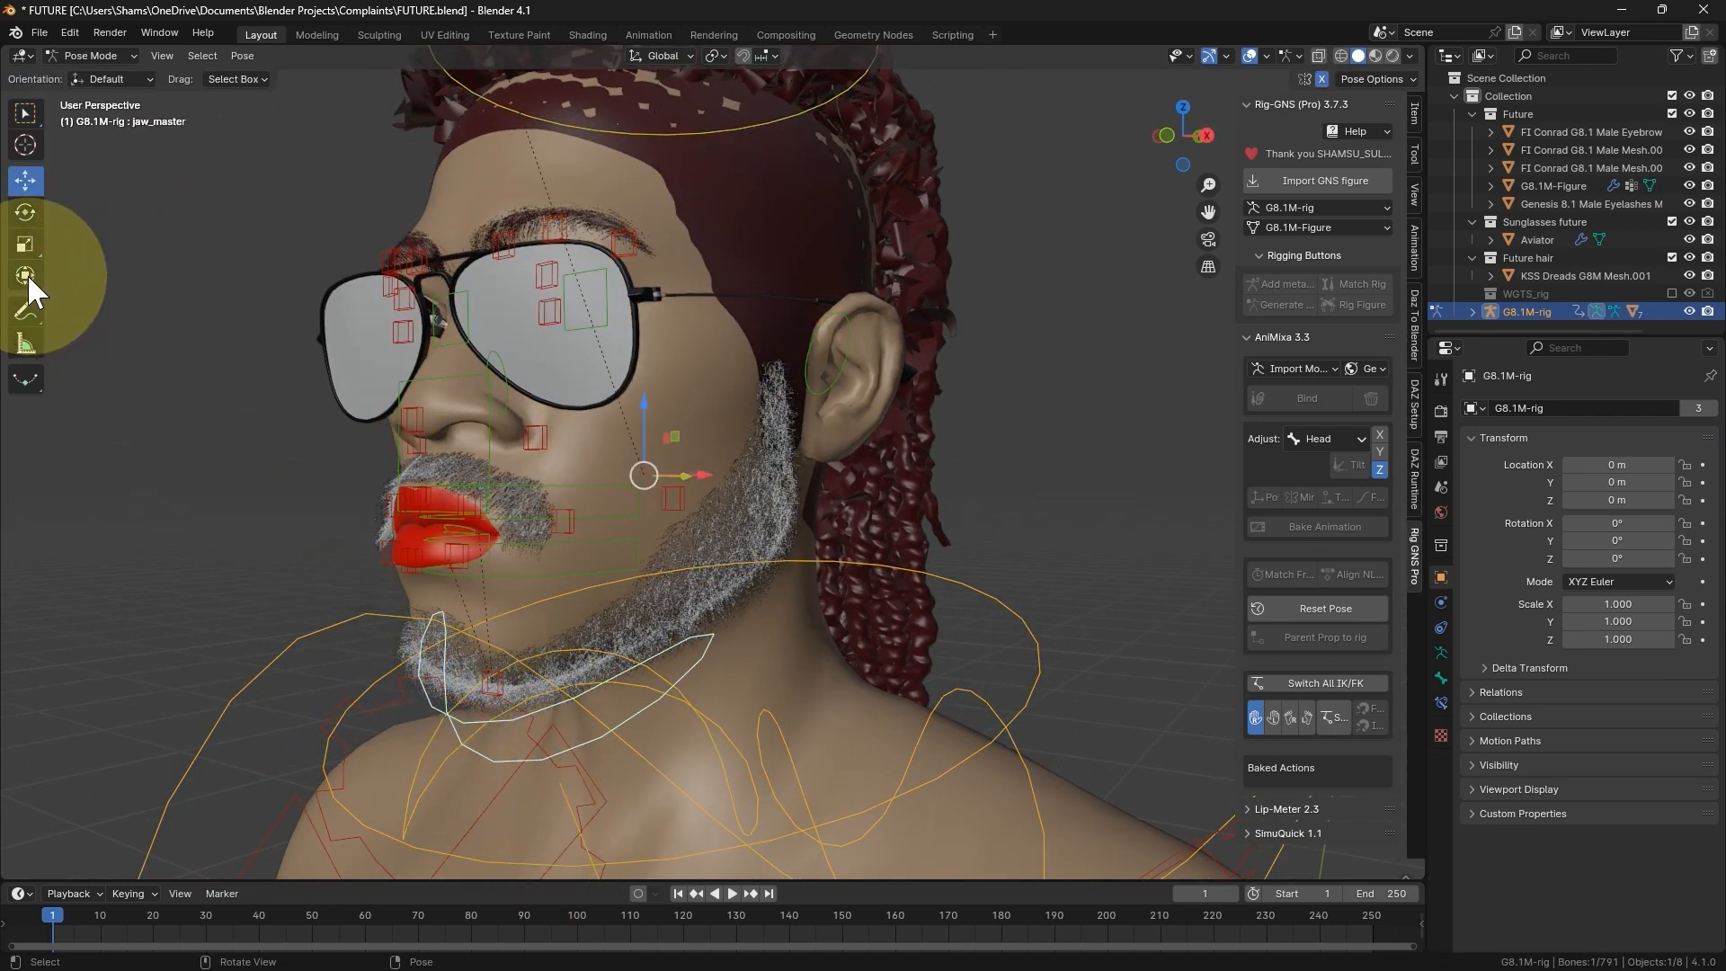
{"action": "left_click", "coordinate": [25, 212]}
{"action": "middle_click_drag", "start_coordinate": [600, 455], "coordinate": [608, 468]}
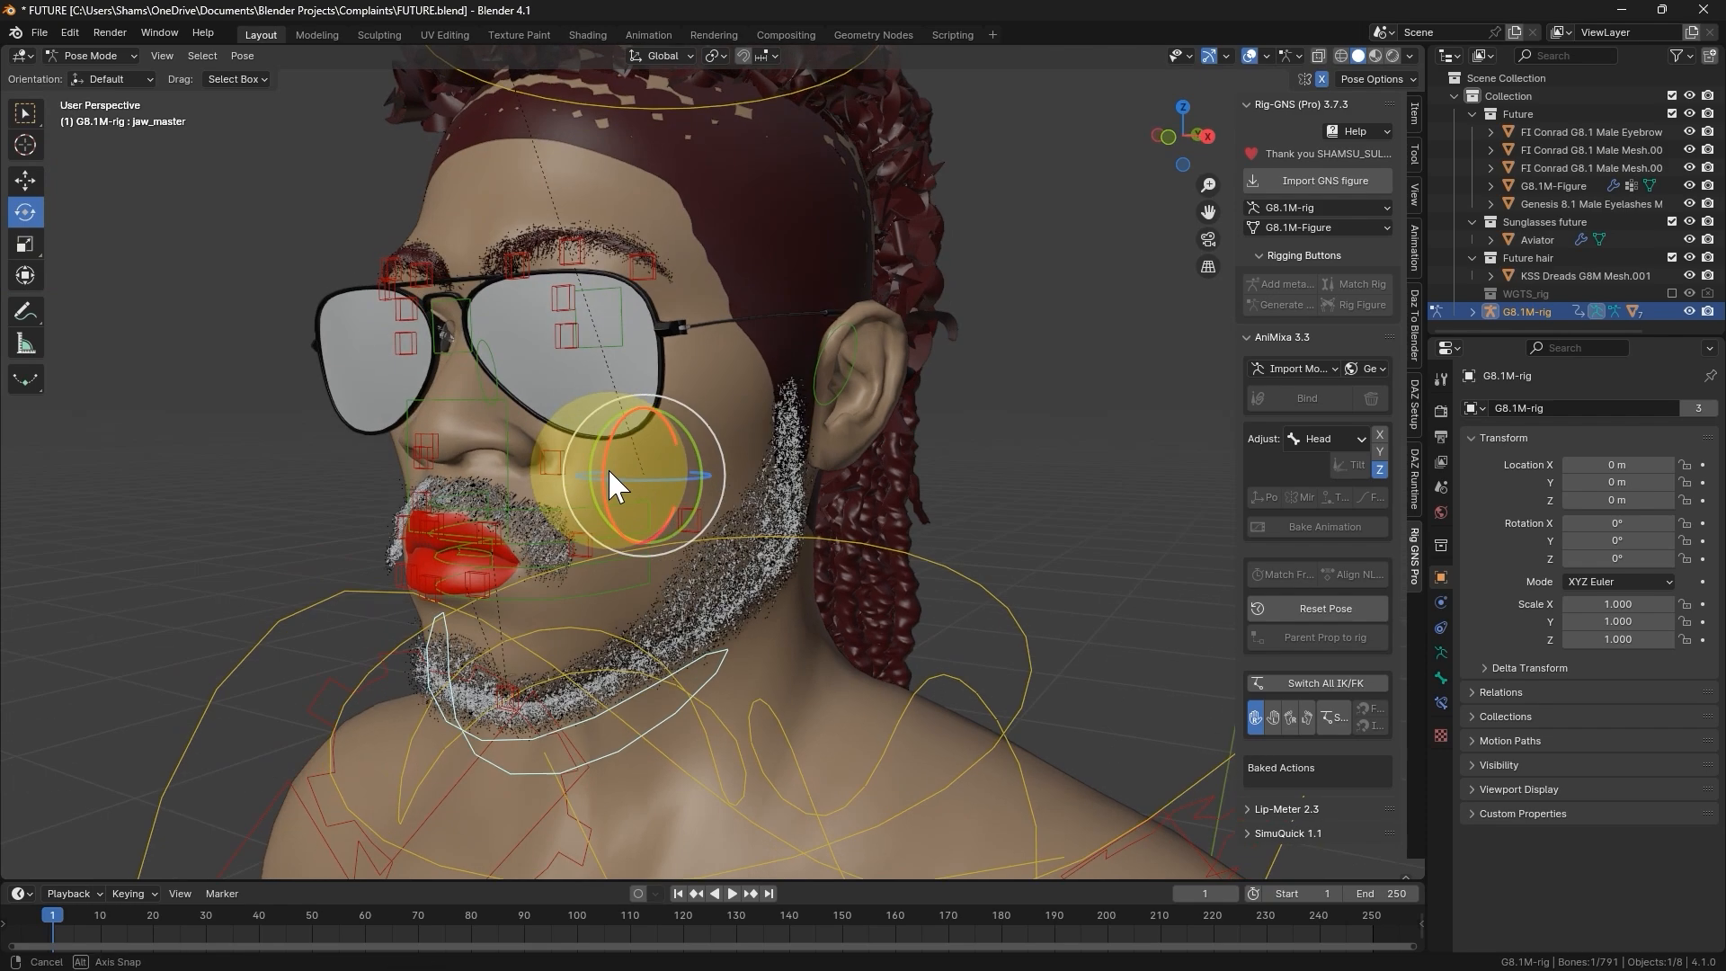
{"action": "left_click_drag", "start_coordinate": [604, 452], "coordinate": [602, 481]}
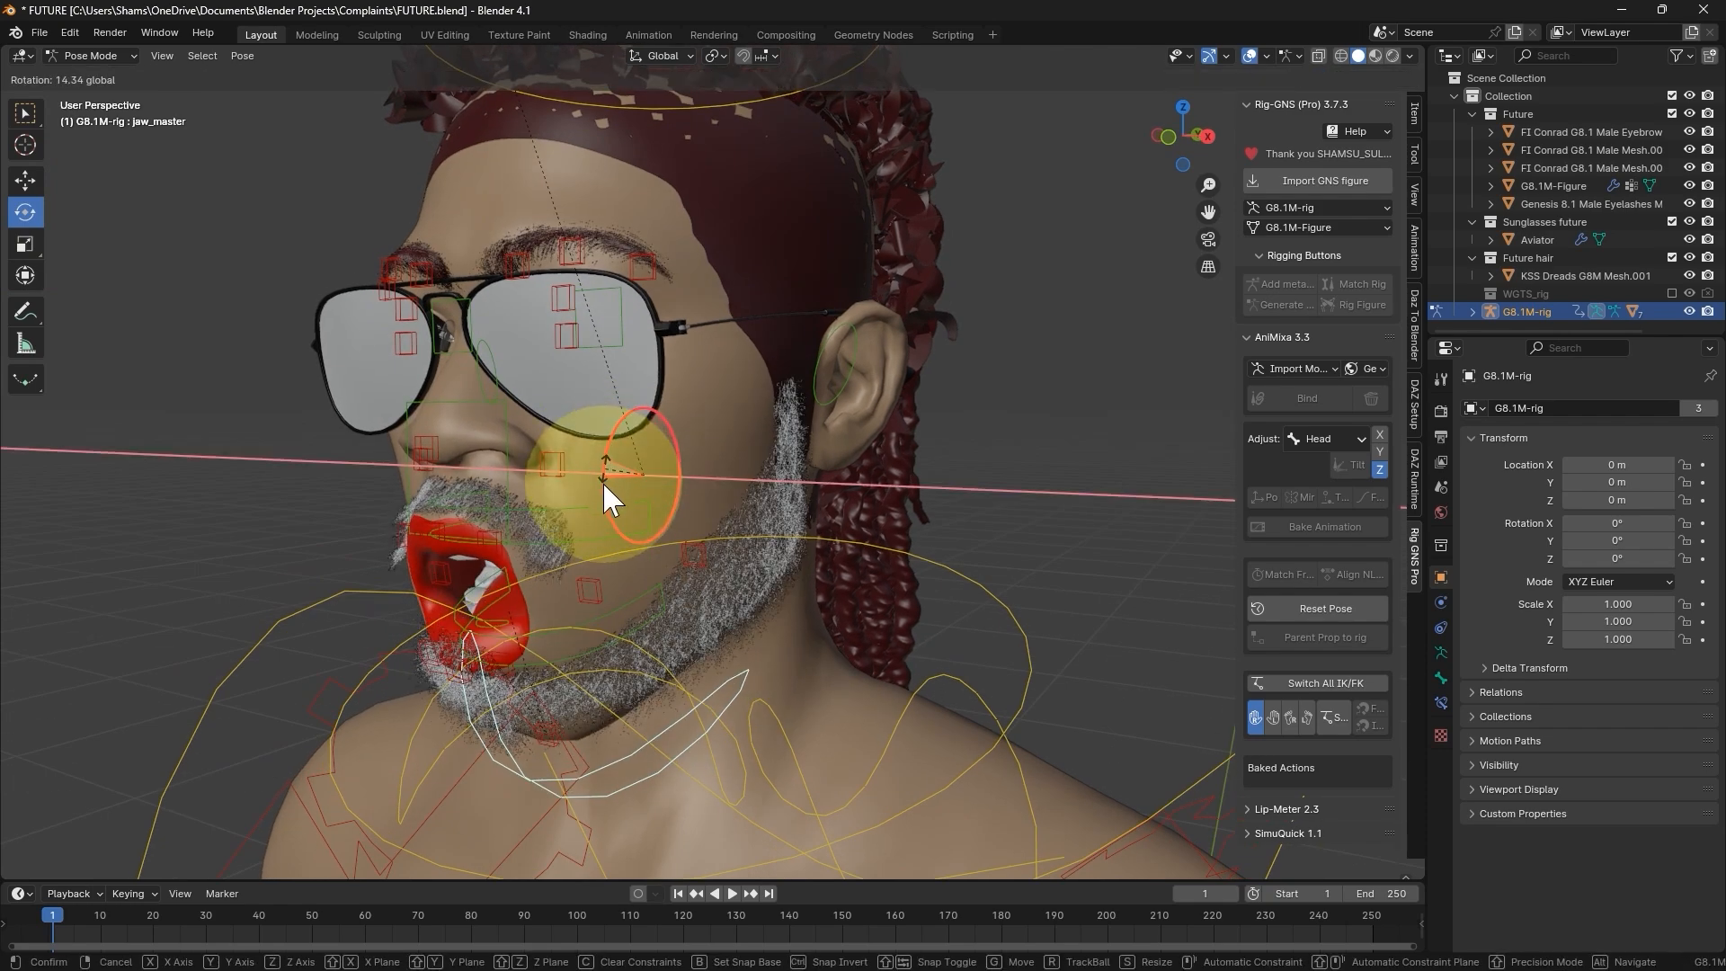
{"action": "middle_click_drag", "start_coordinate": [602, 482], "coordinate": [575, 432]}
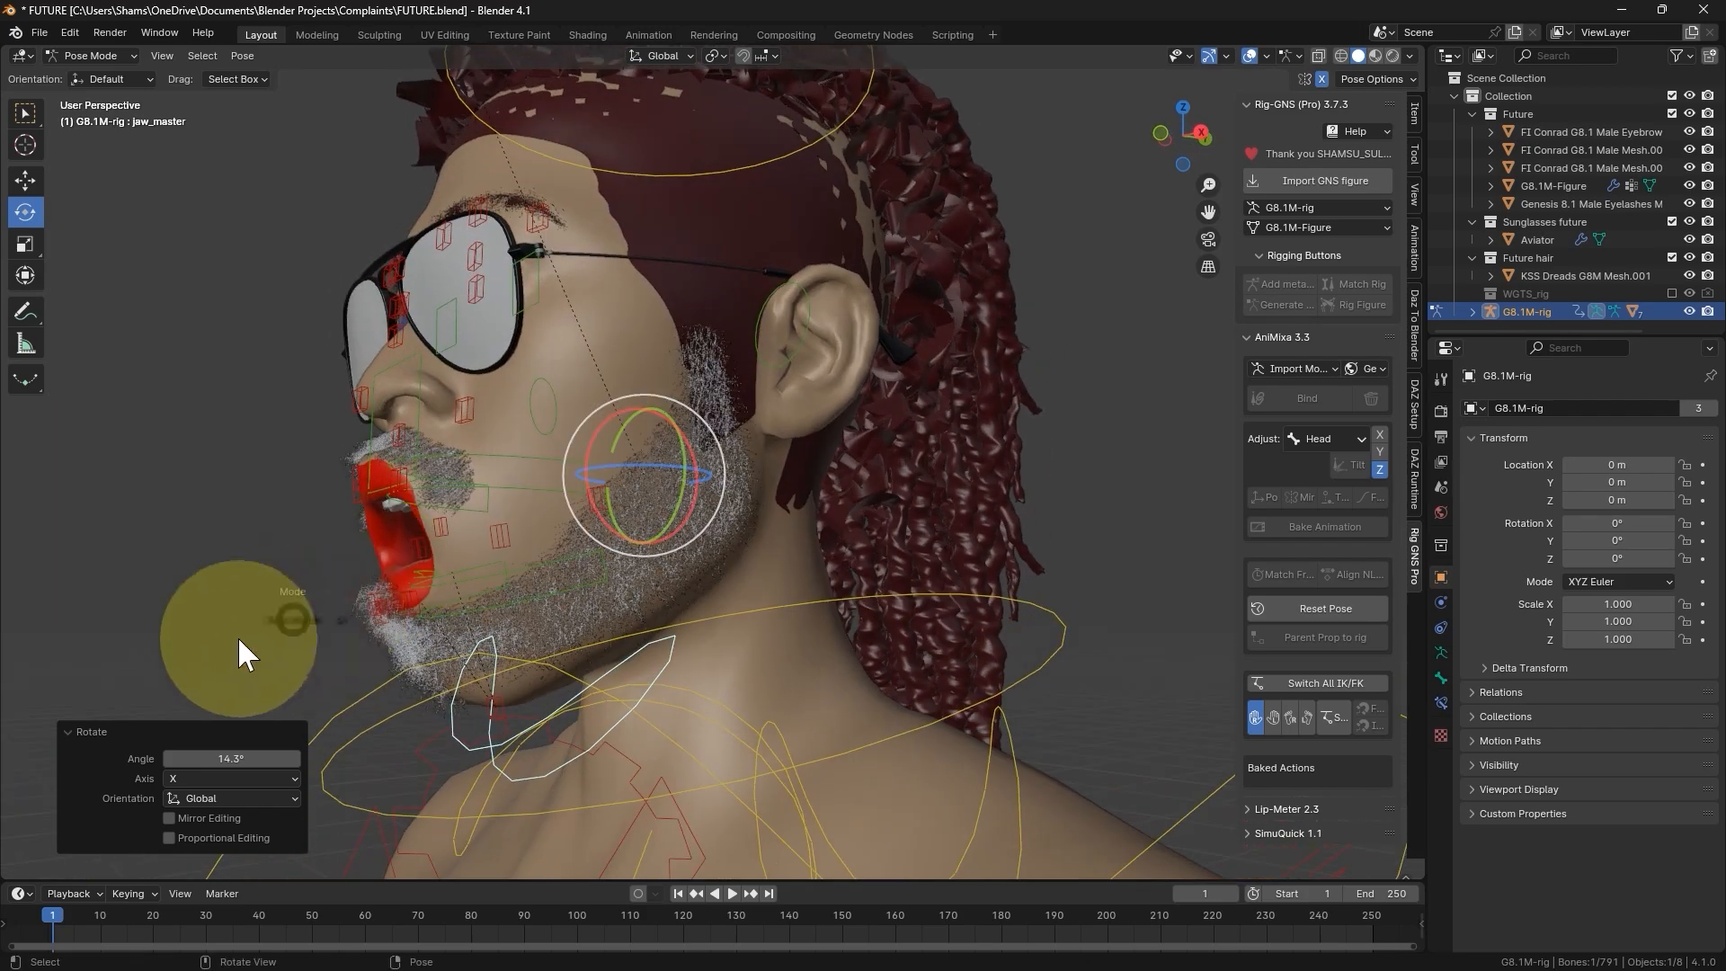
- Select the beard mesh and examine from the side how it follows the opened jaw
{"action": "left_click", "coordinate": [407, 655]}
{"action": "middle_click_drag", "start_coordinate": [588, 634], "coordinate": [503, 728]}
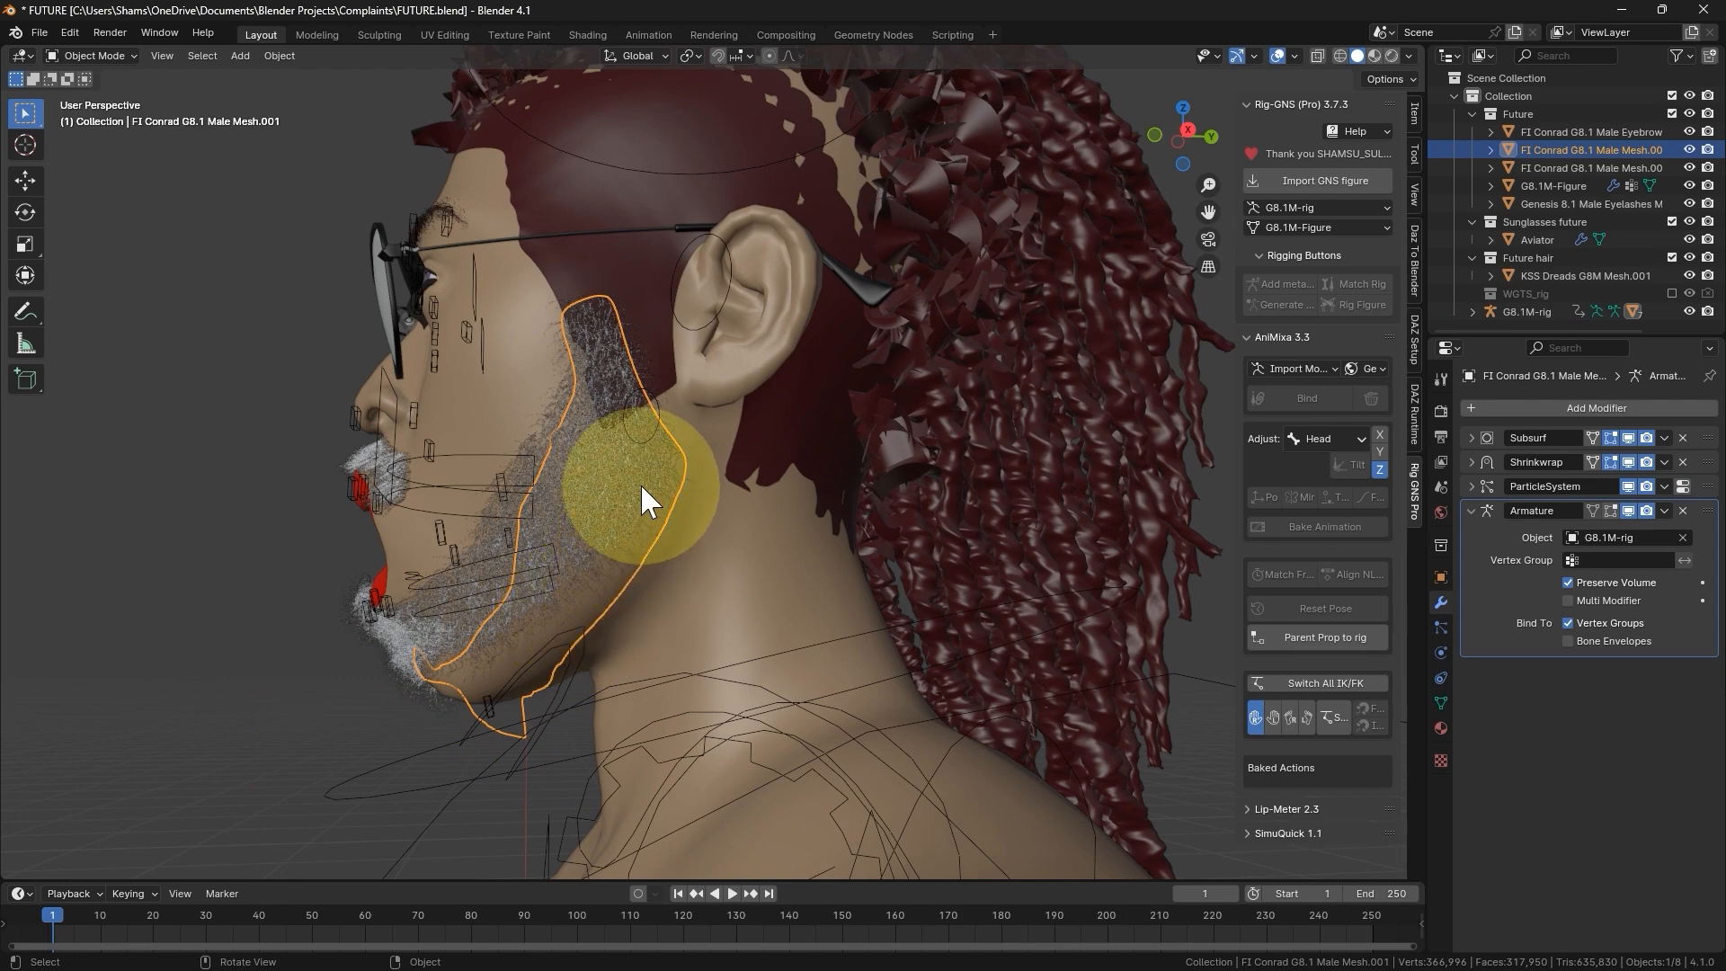
{"action": "mouse_move", "coordinate": [449, 656]}
{"action": "middle_mouse_down"}
{"action": "mouse_move", "coordinate": [478, 690]}
{"action": "mouse_move", "coordinate": [431, 676]}
{"action": "middle_mouse_up"}
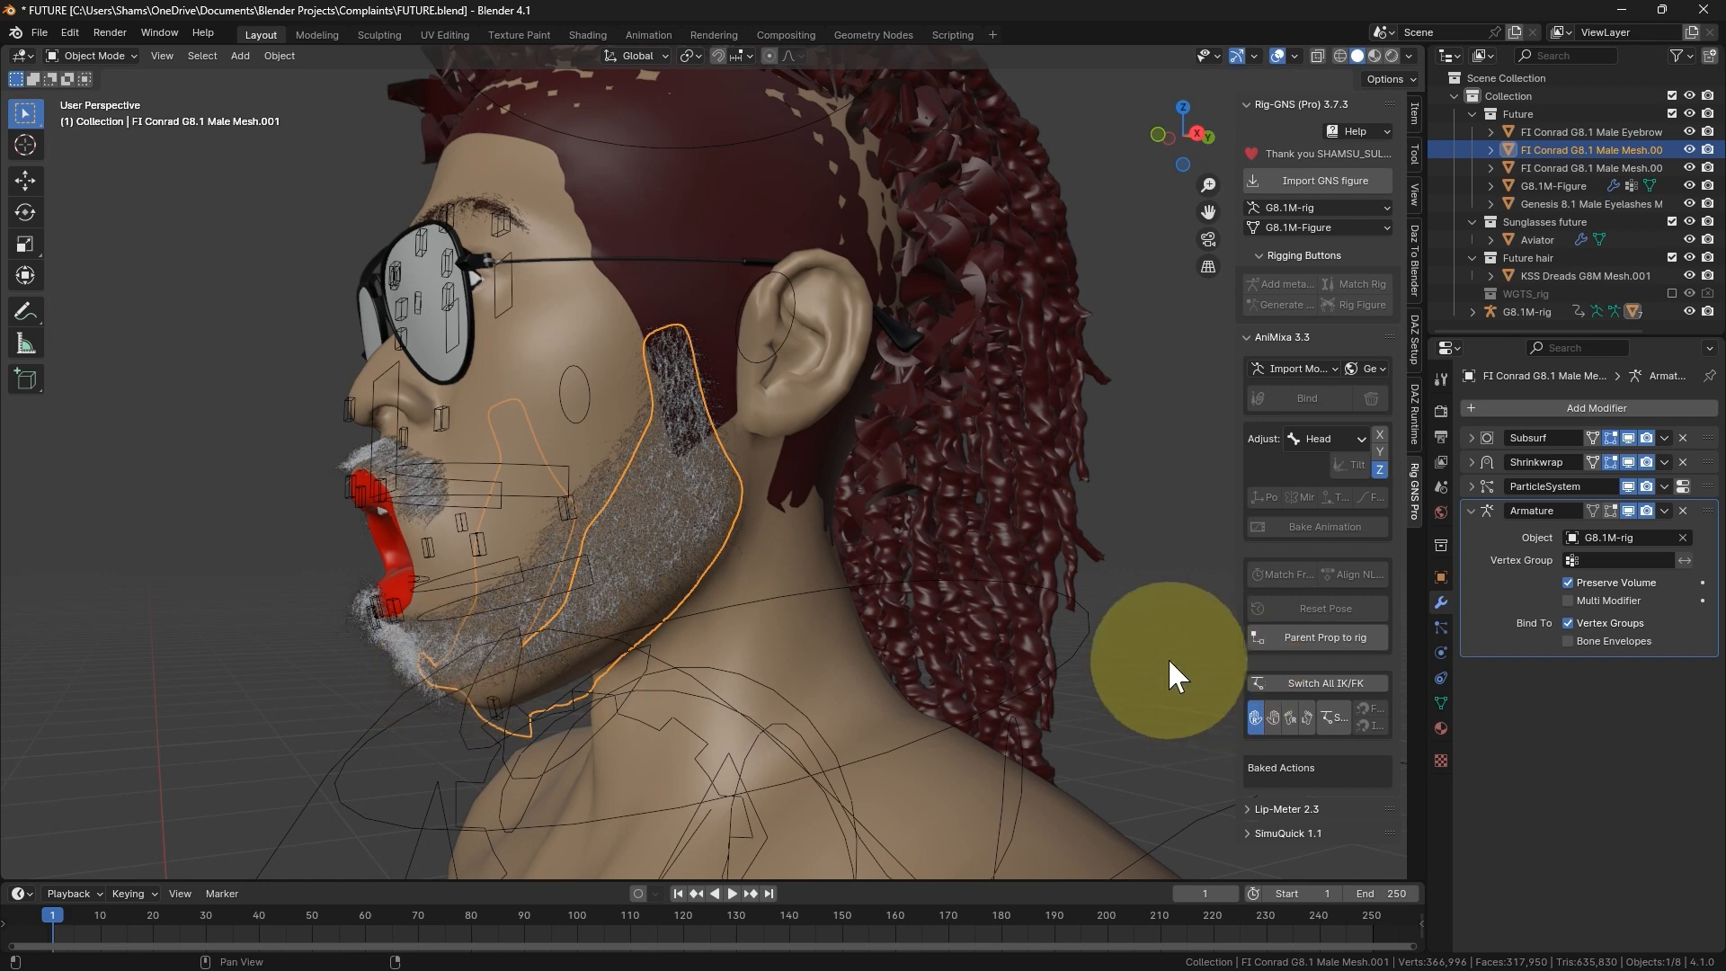
- Collapse the beard's Armature modifier settings, then select G8.1M-rig and reset its pose to close the mouth
{"action": "left_click", "coordinate": [1470, 510]}
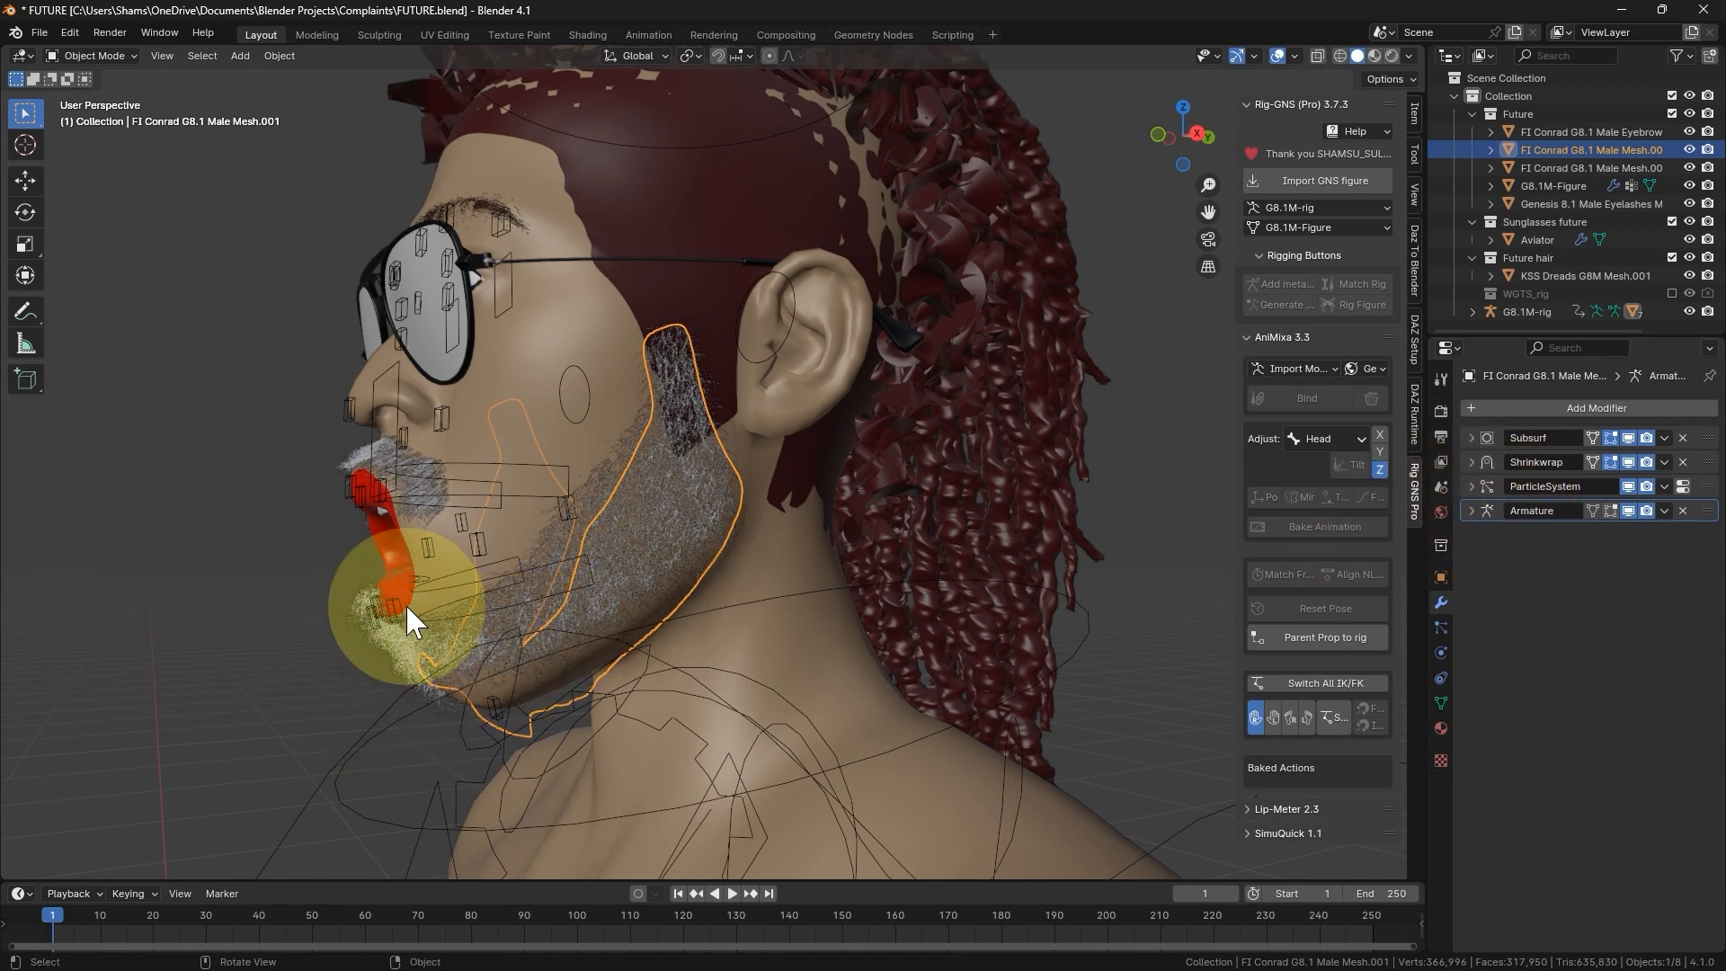
{"action": "left_click", "coordinate": [446, 587]}
{"action": "left_click", "coordinate": [1330, 608]}
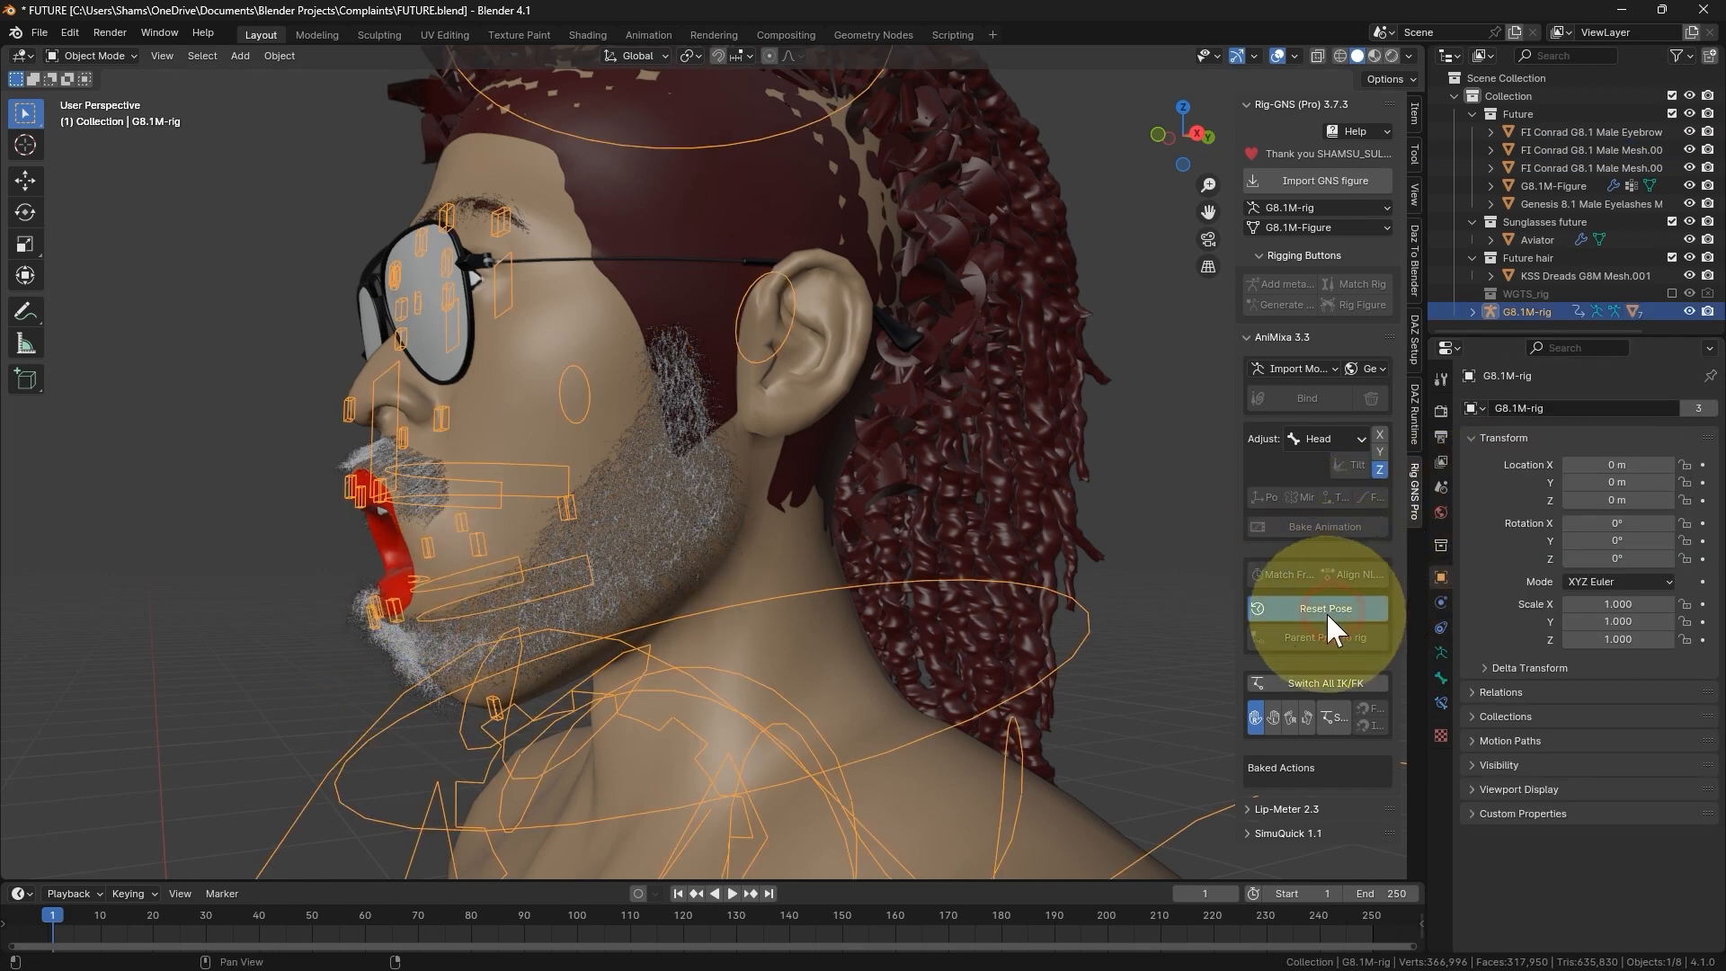
- Apply the Shrinkwrap modifier on the beard mesh and on the moustache mesh
{"action": "left_click", "coordinate": [374, 635]}
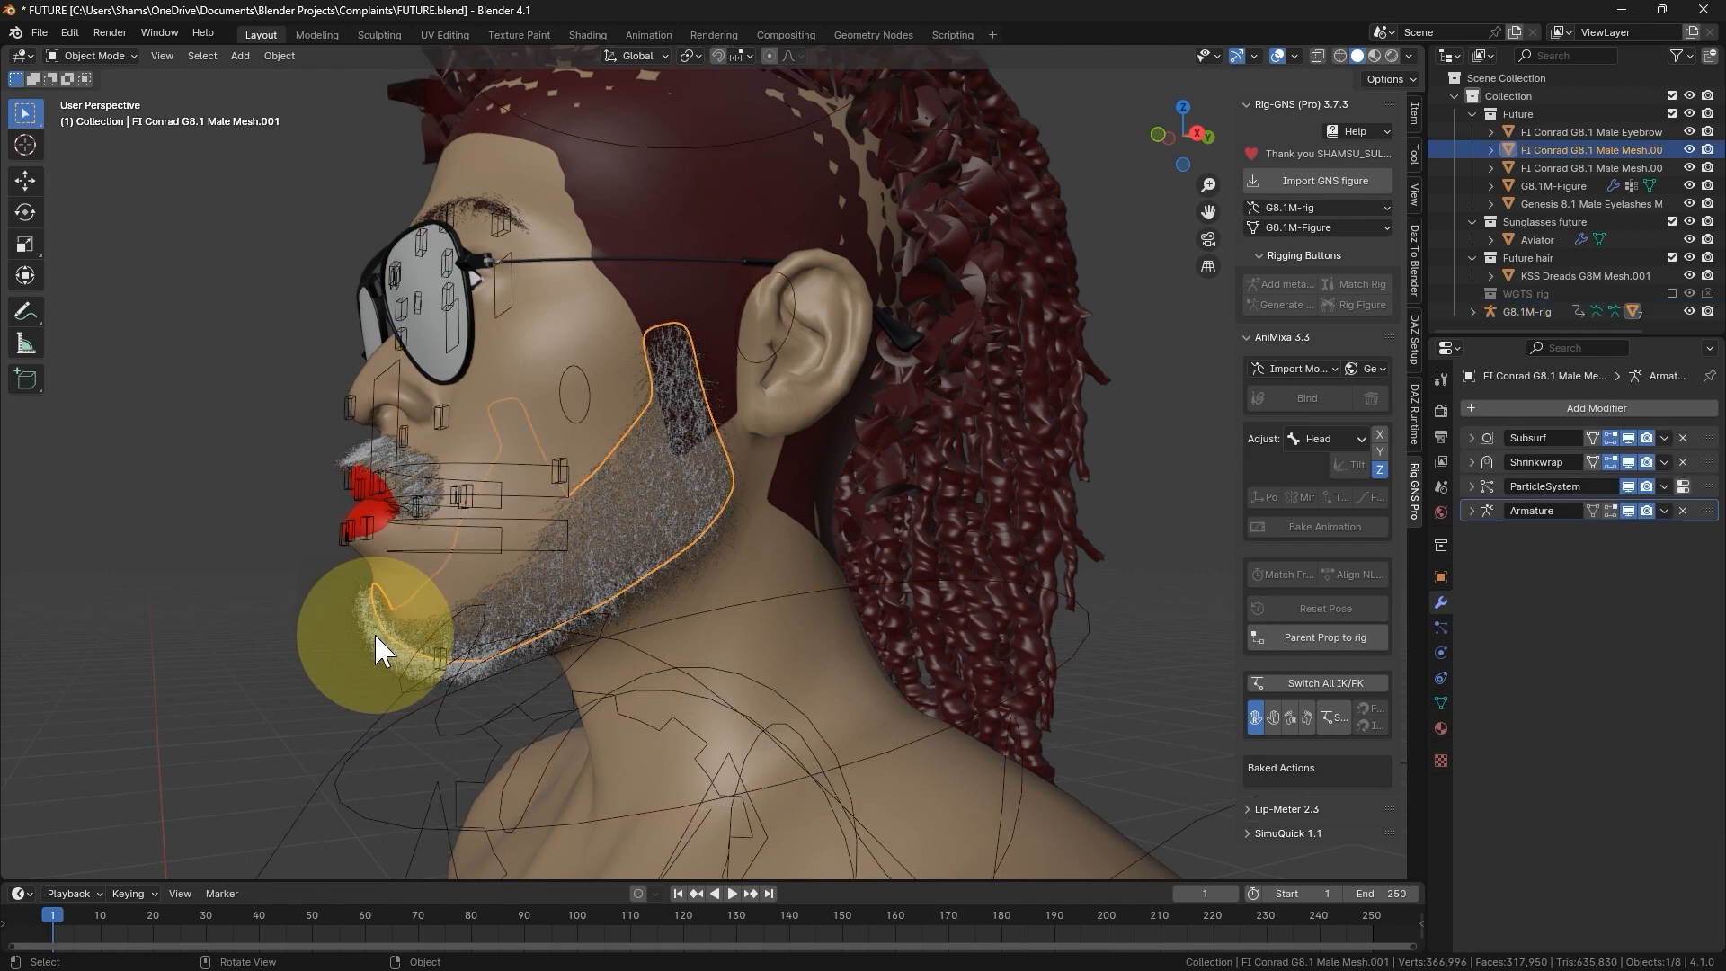
{"action": "left_click", "coordinate": [1660, 459]}
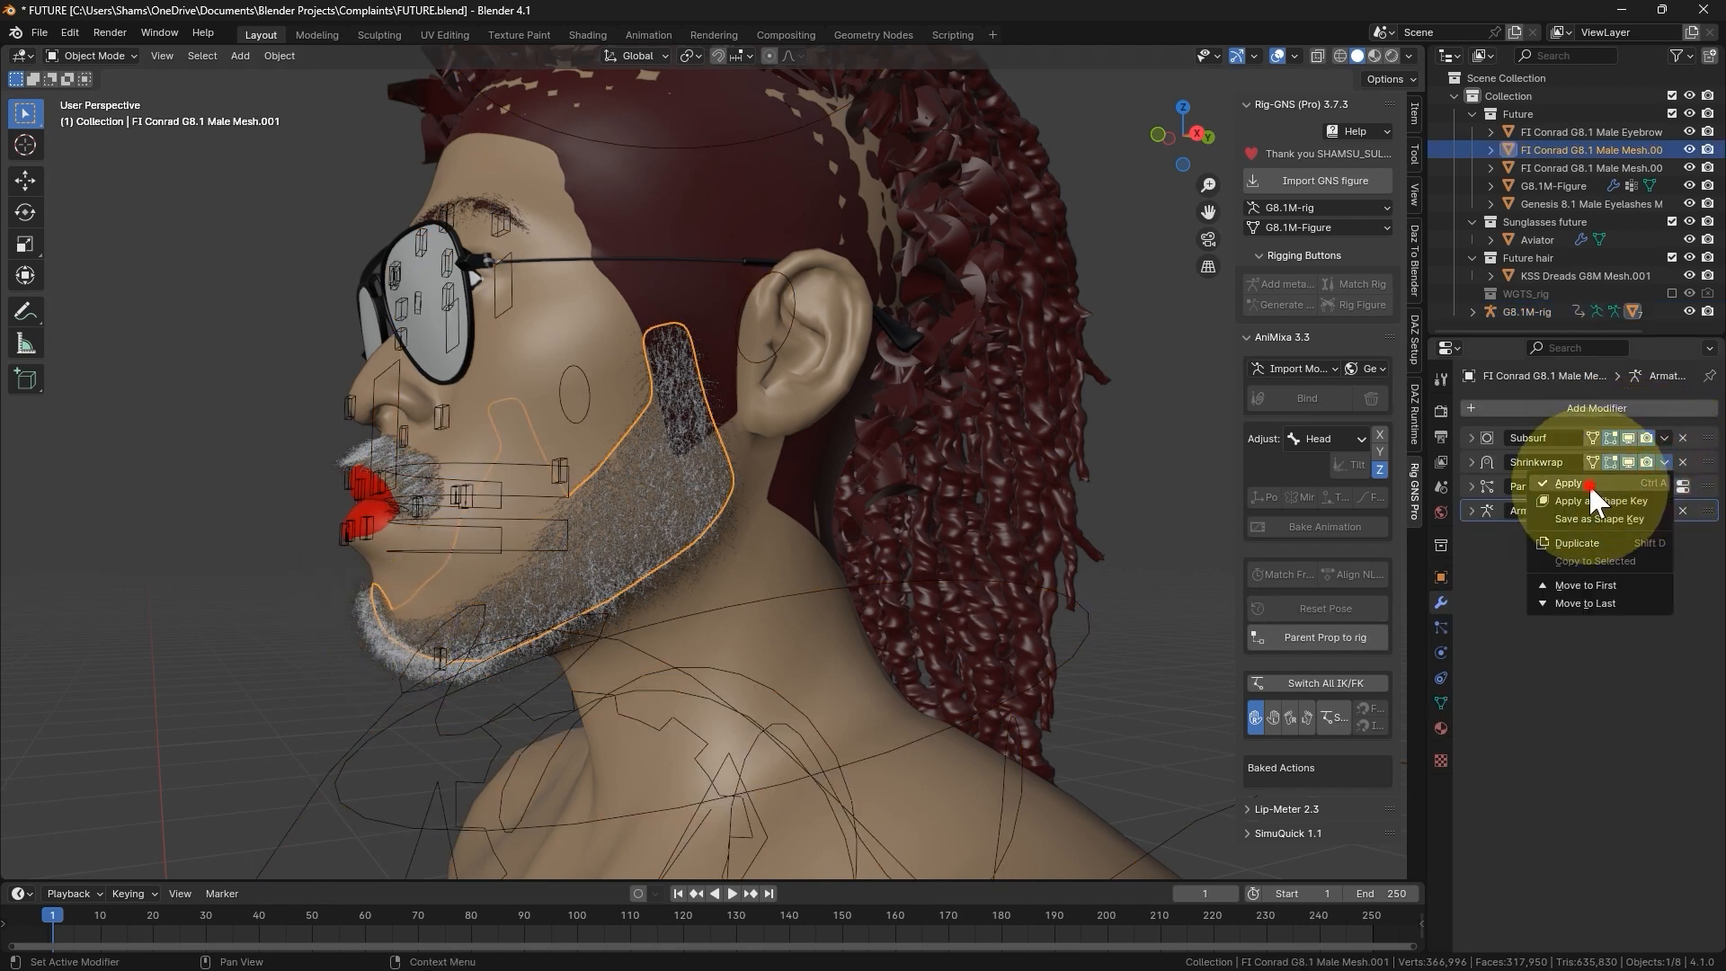
{"action": "left_click", "coordinate": [1588, 483]}
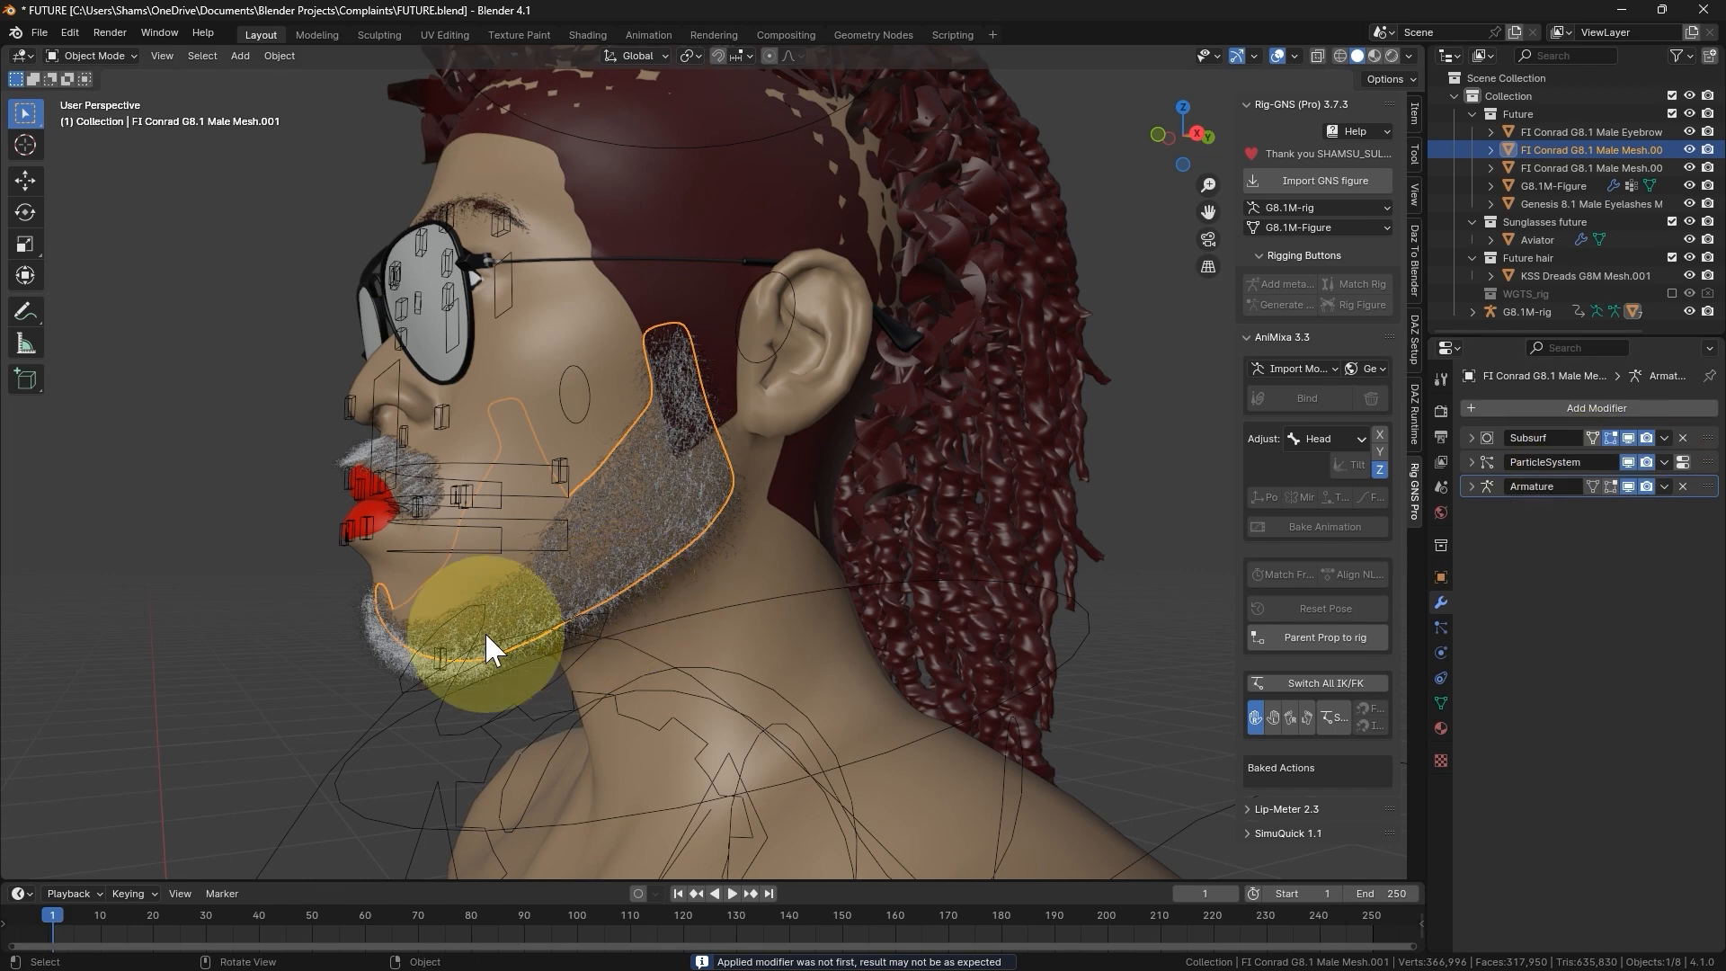
{"action": "left_click", "coordinate": [393, 466]}
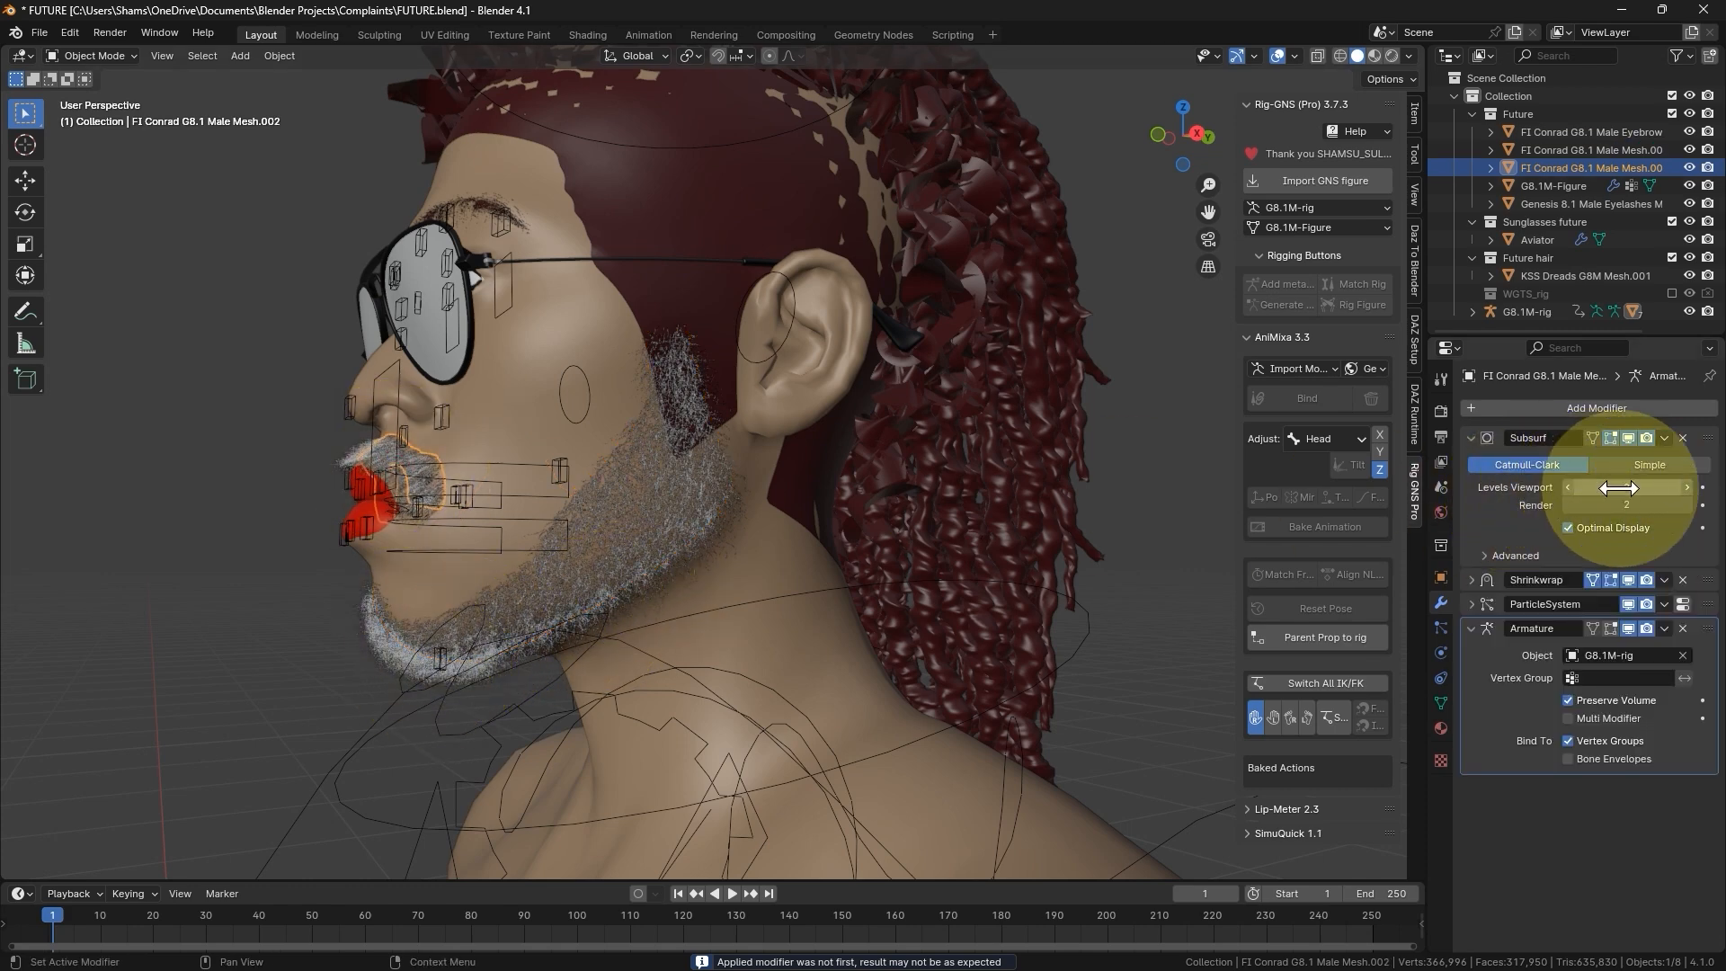
{"action": "left_click", "coordinate": [1664, 578]}
{"action": "left_click", "coordinate": [1606, 600]}
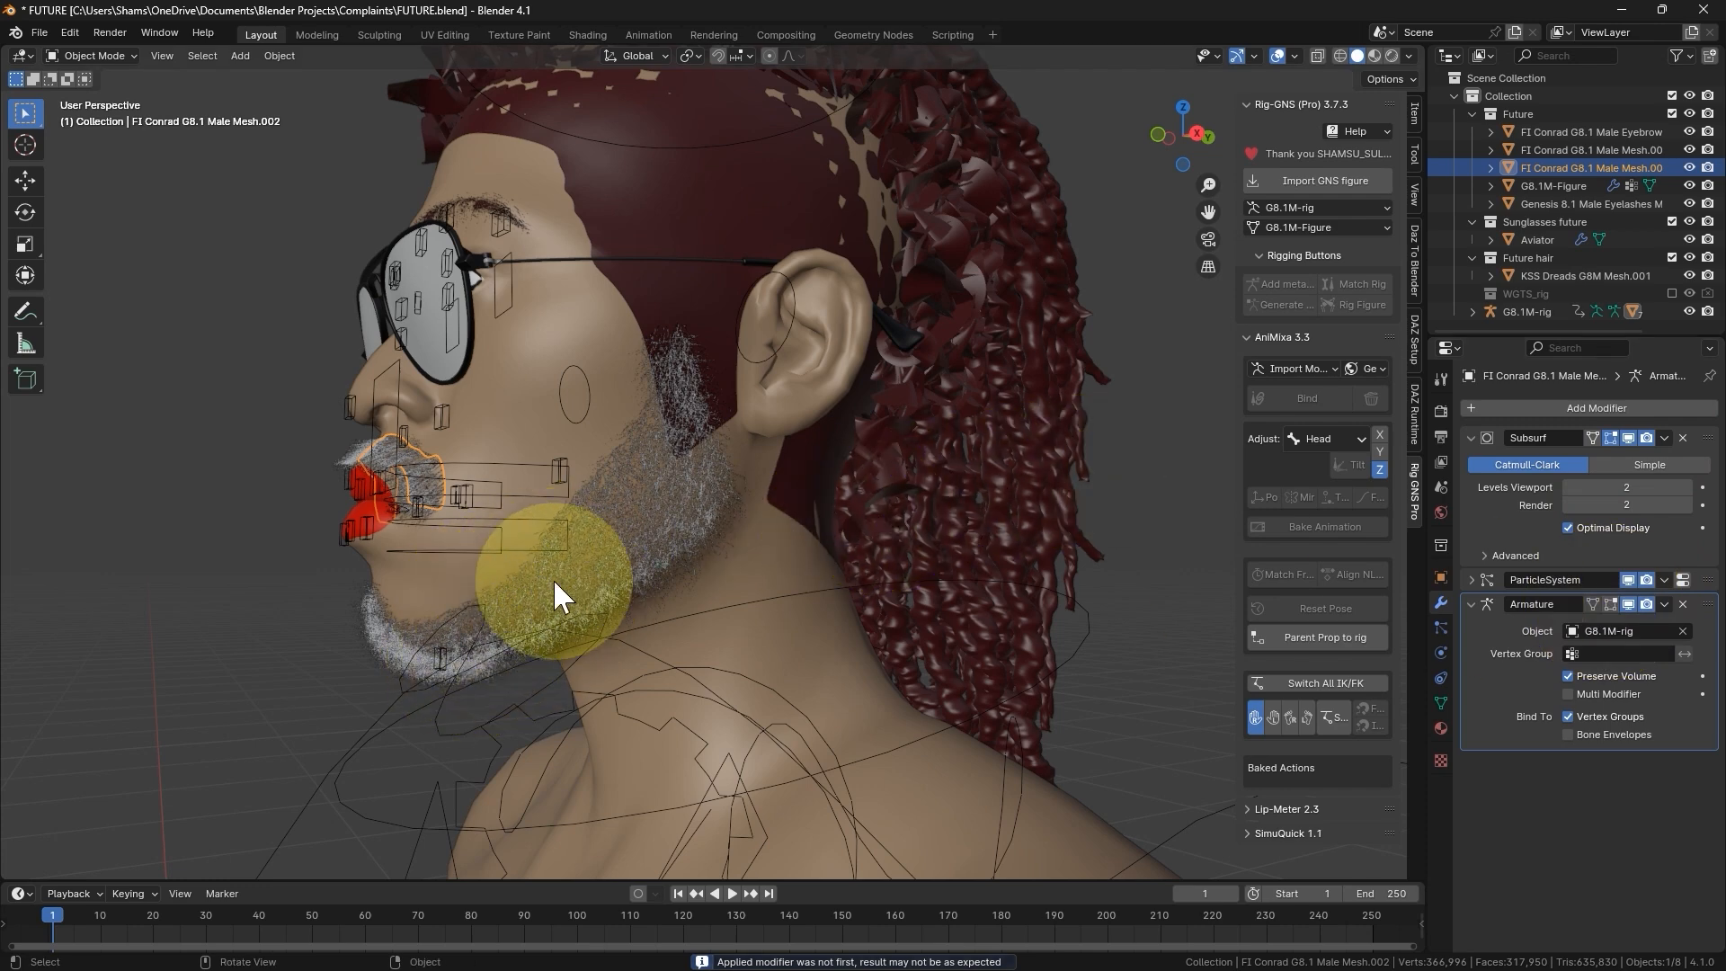
- Open the mouth in Pose Mode by rotating the rig's jaw_master bone about 33° around the global X axis
{"action": "left_click", "coordinate": [458, 665]}
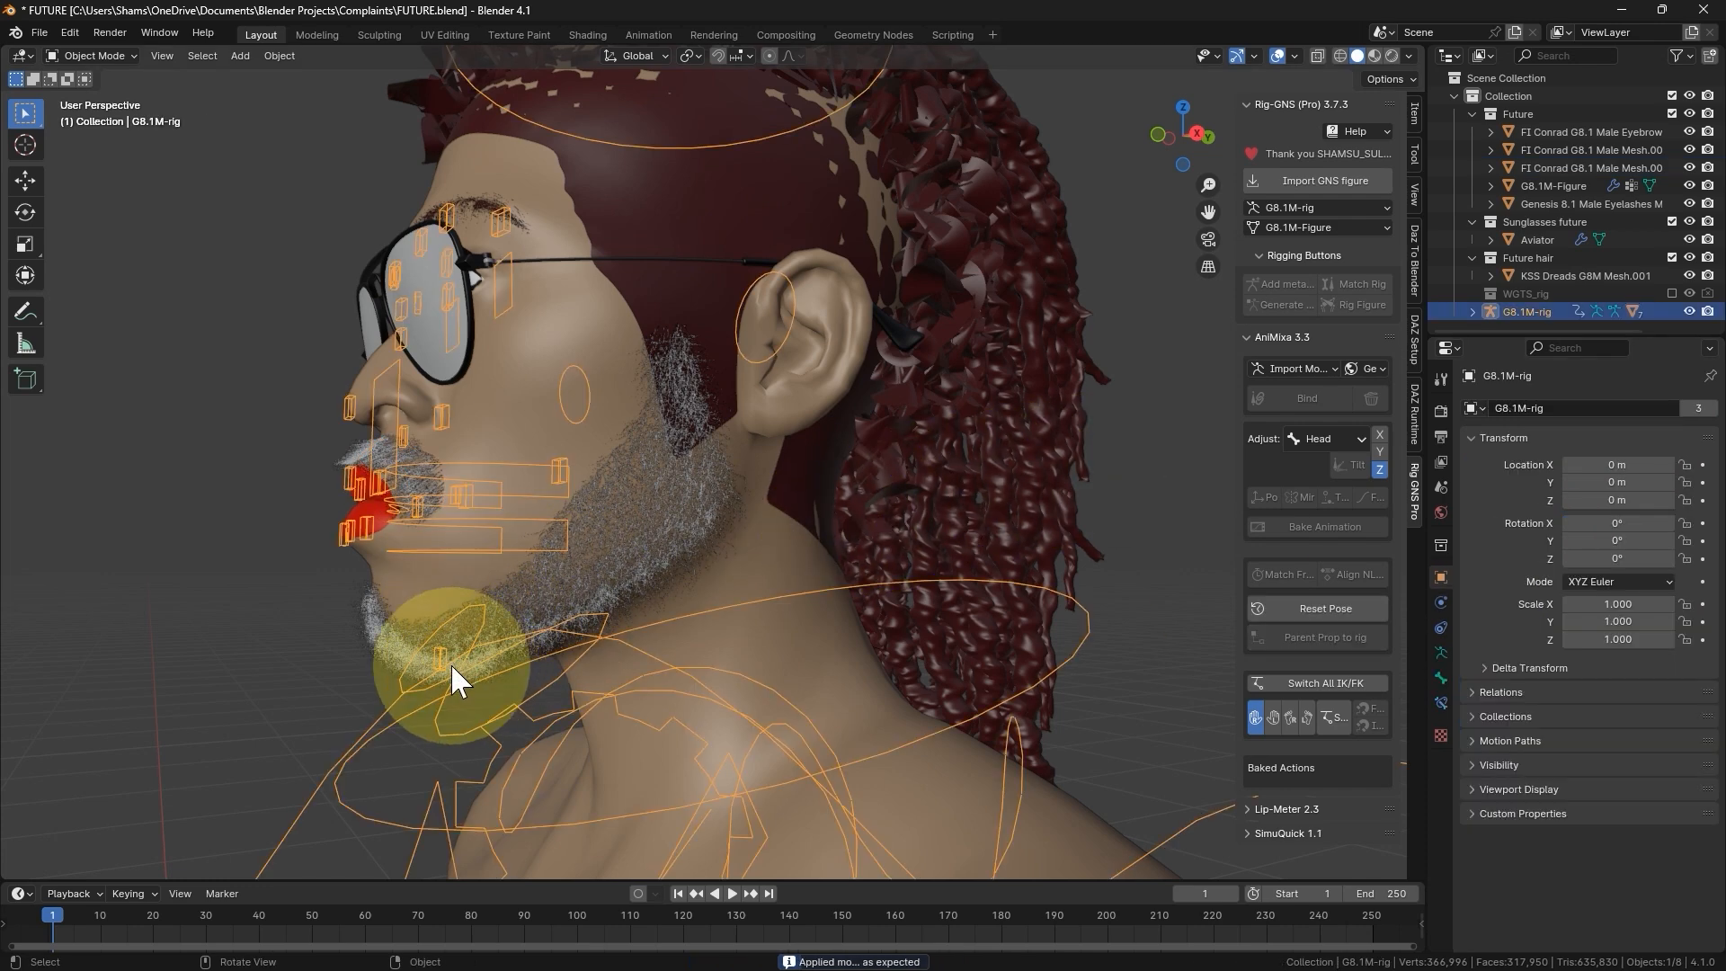
{"action": "left_click", "coordinate": [474, 690]}
{"action": "left_click", "coordinate": [449, 722]}
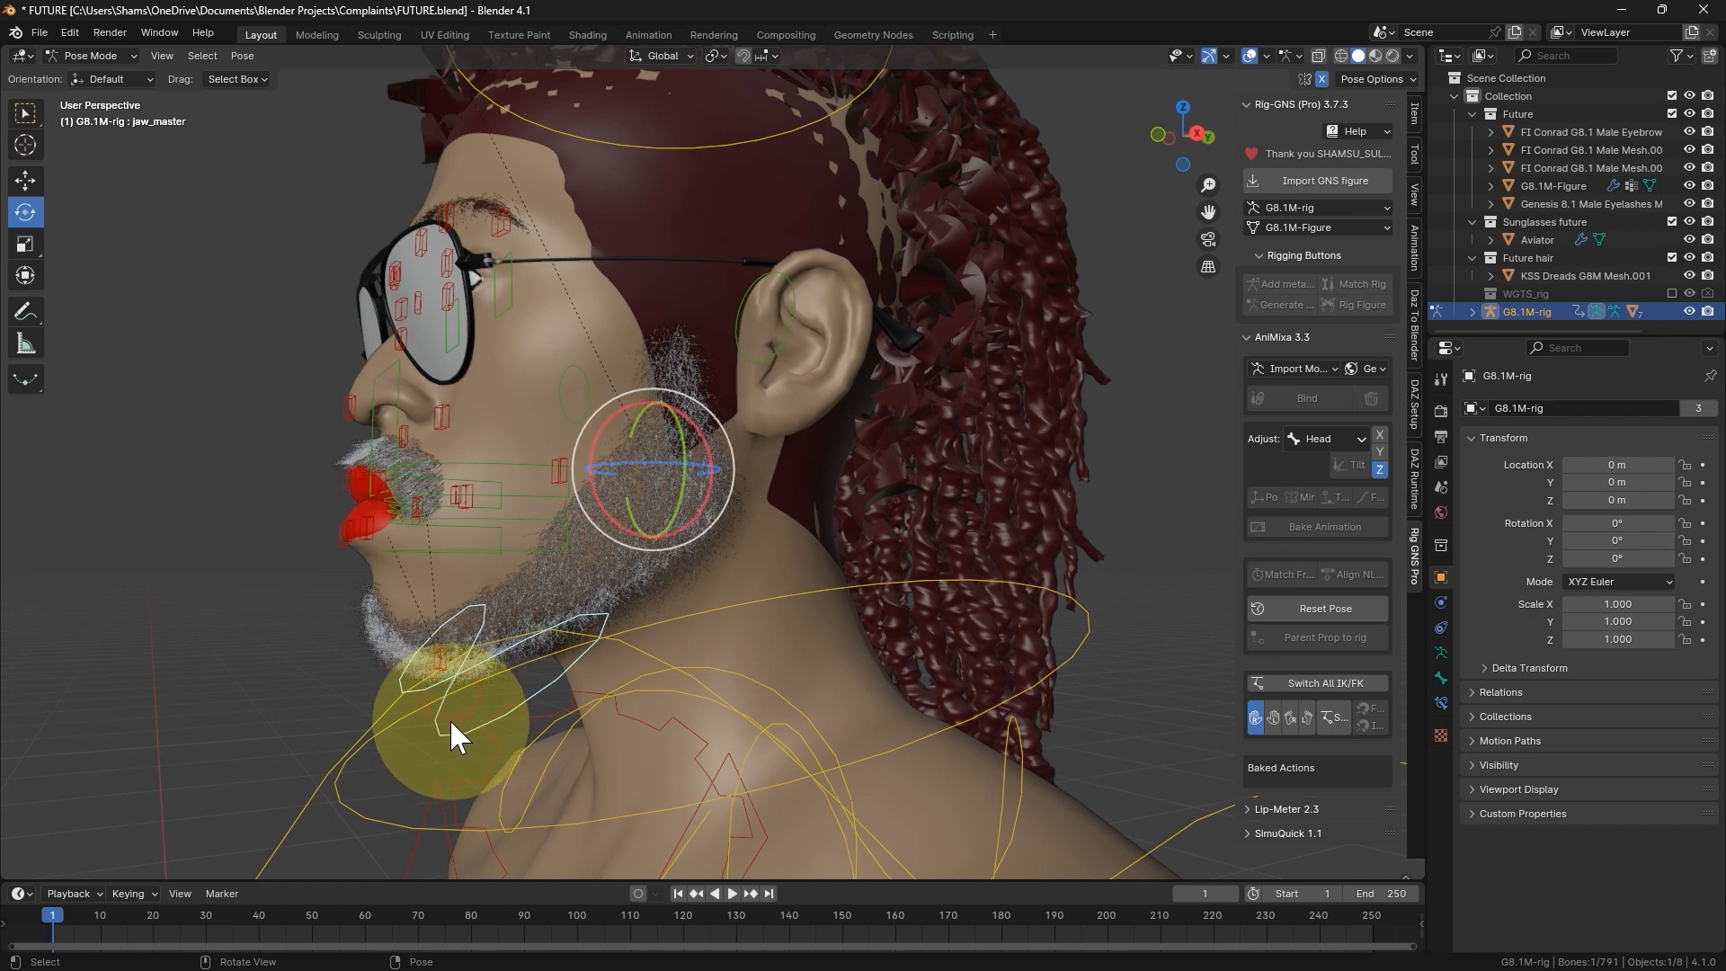
{"action": "left_click_drag", "start_coordinate": [601, 460], "coordinate": [505, 615]}
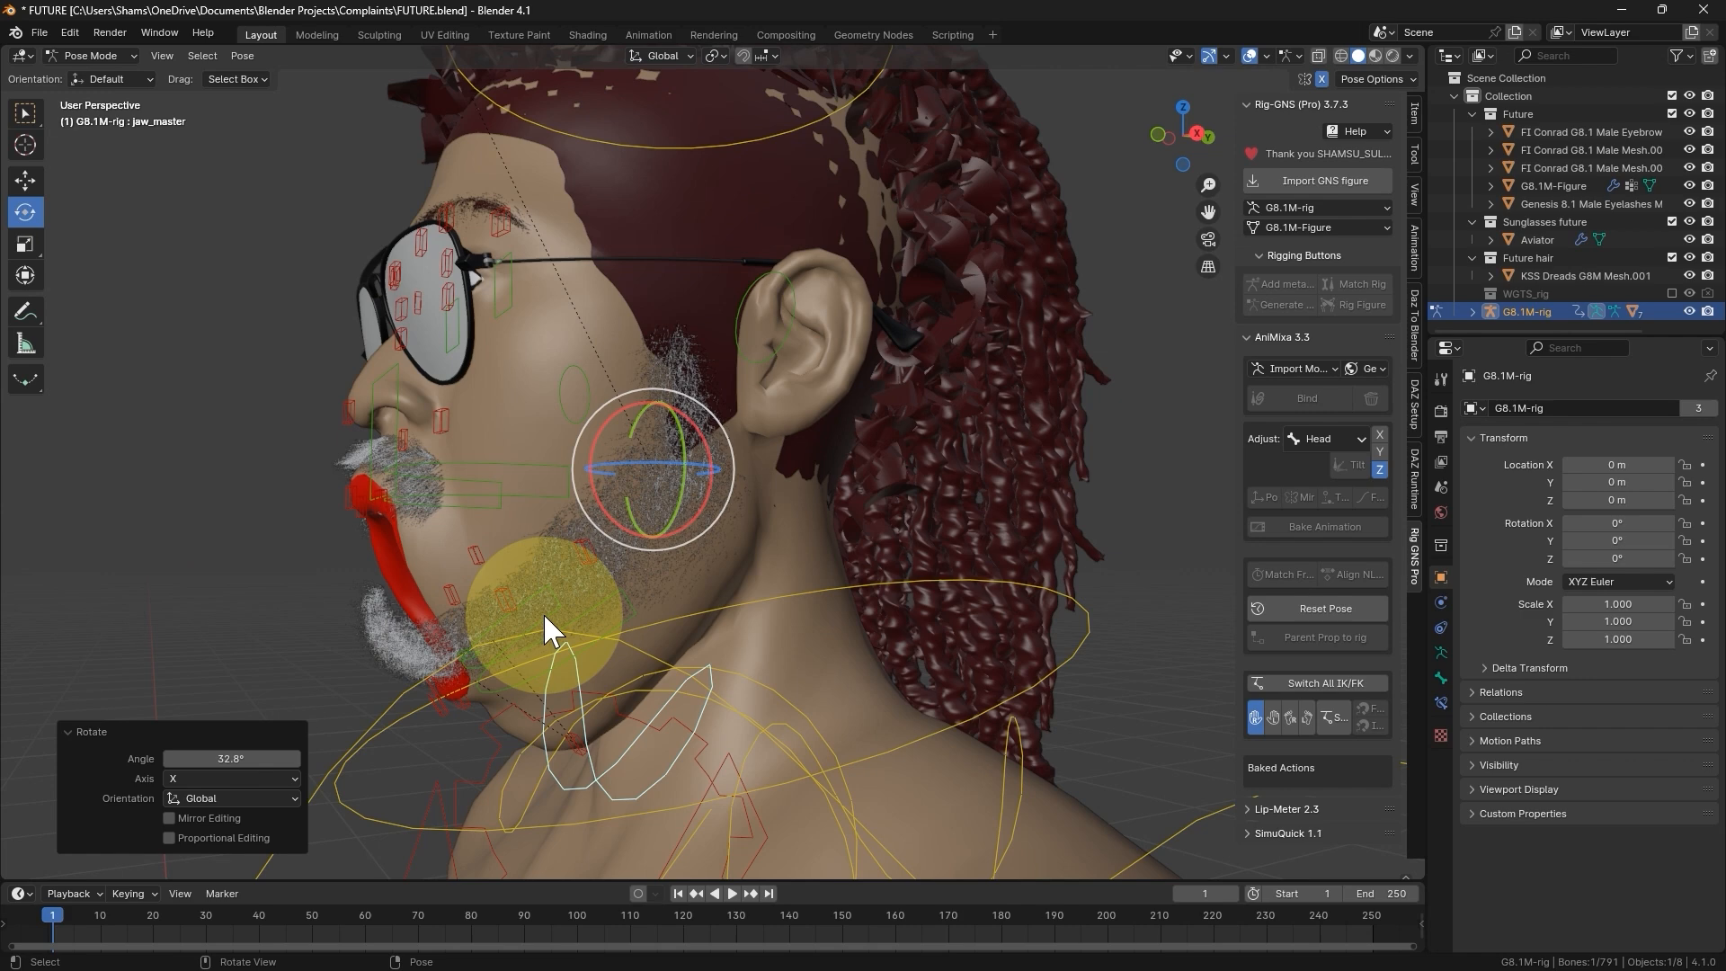
- In Object Mode, reorder the modifiers on both the beard and the moustache so that ParticleSystem comes after Armature
{"action": "key", "text": "ctrl+Tab"}
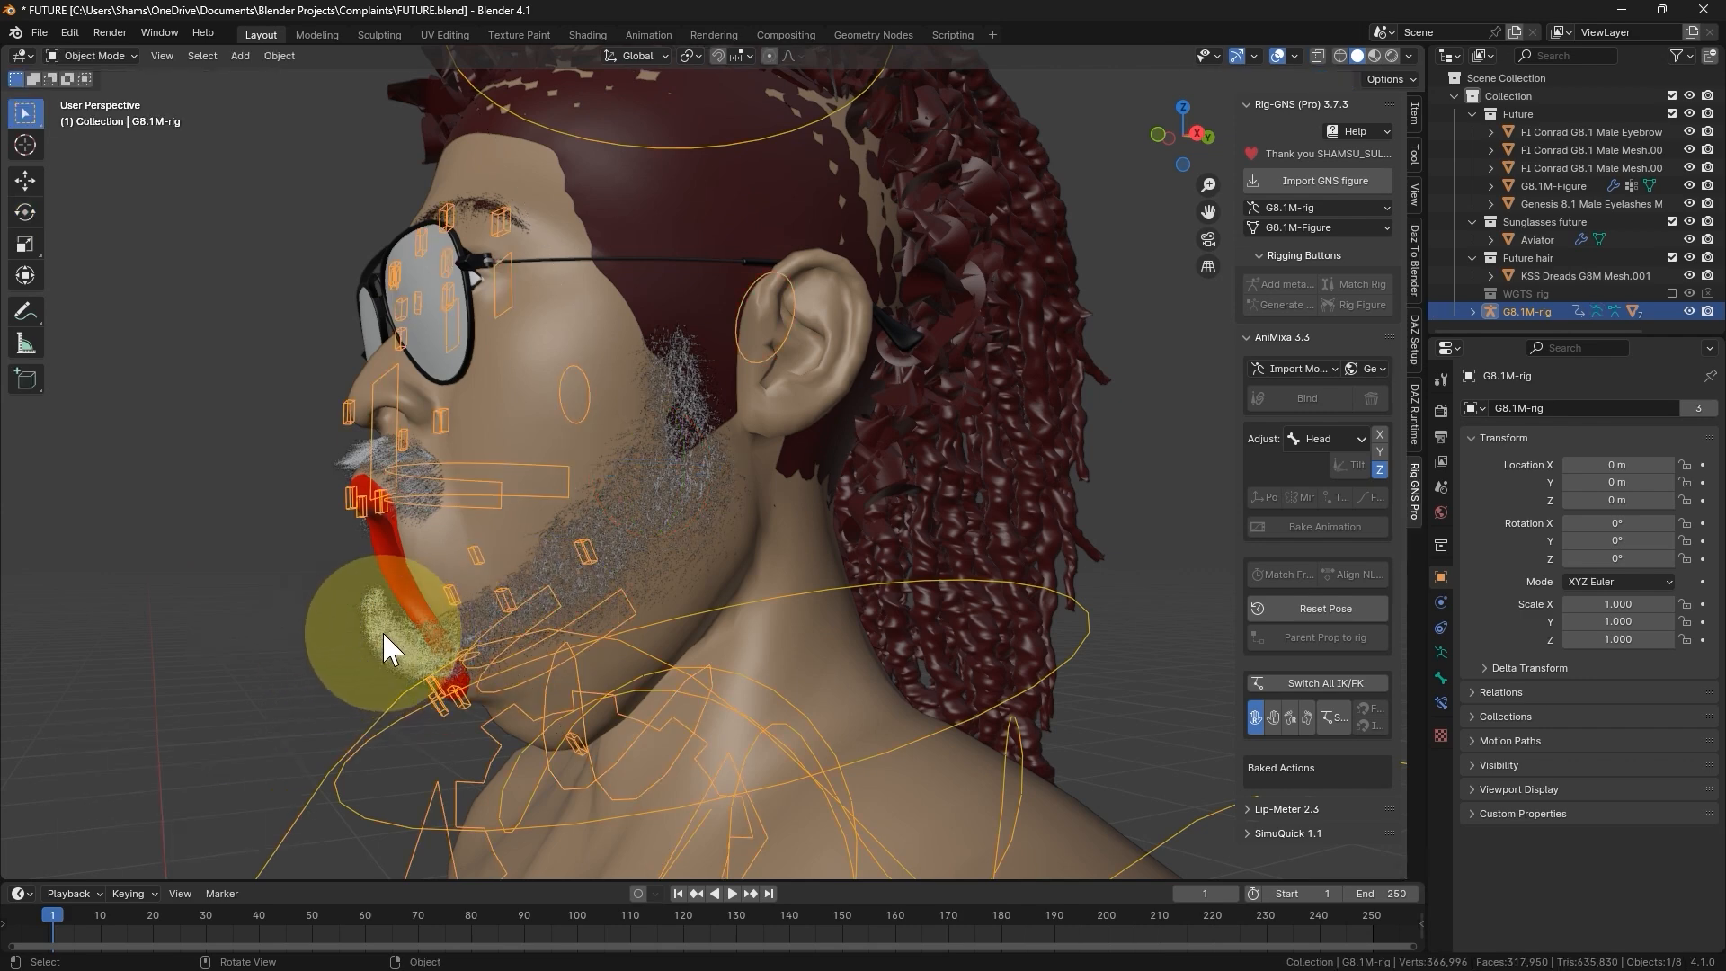
{"action": "left_click", "coordinate": [380, 630]}
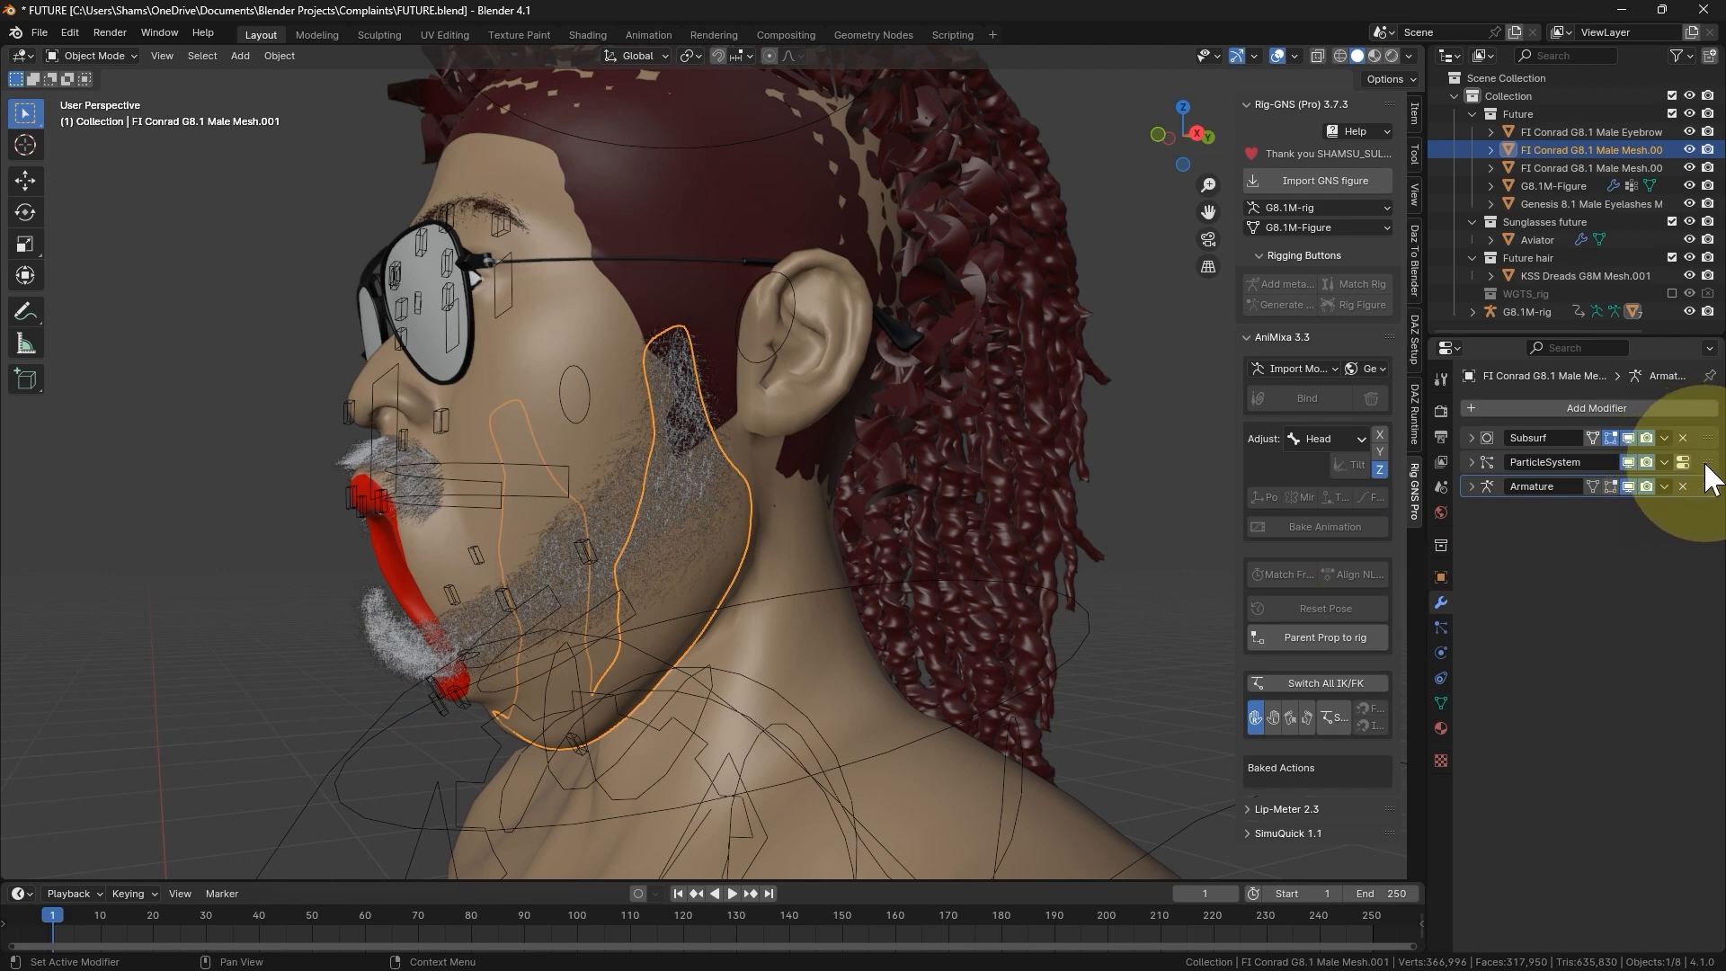
{"action": "left_click_drag", "start_coordinate": [1707, 466], "coordinate": [1711, 497]}
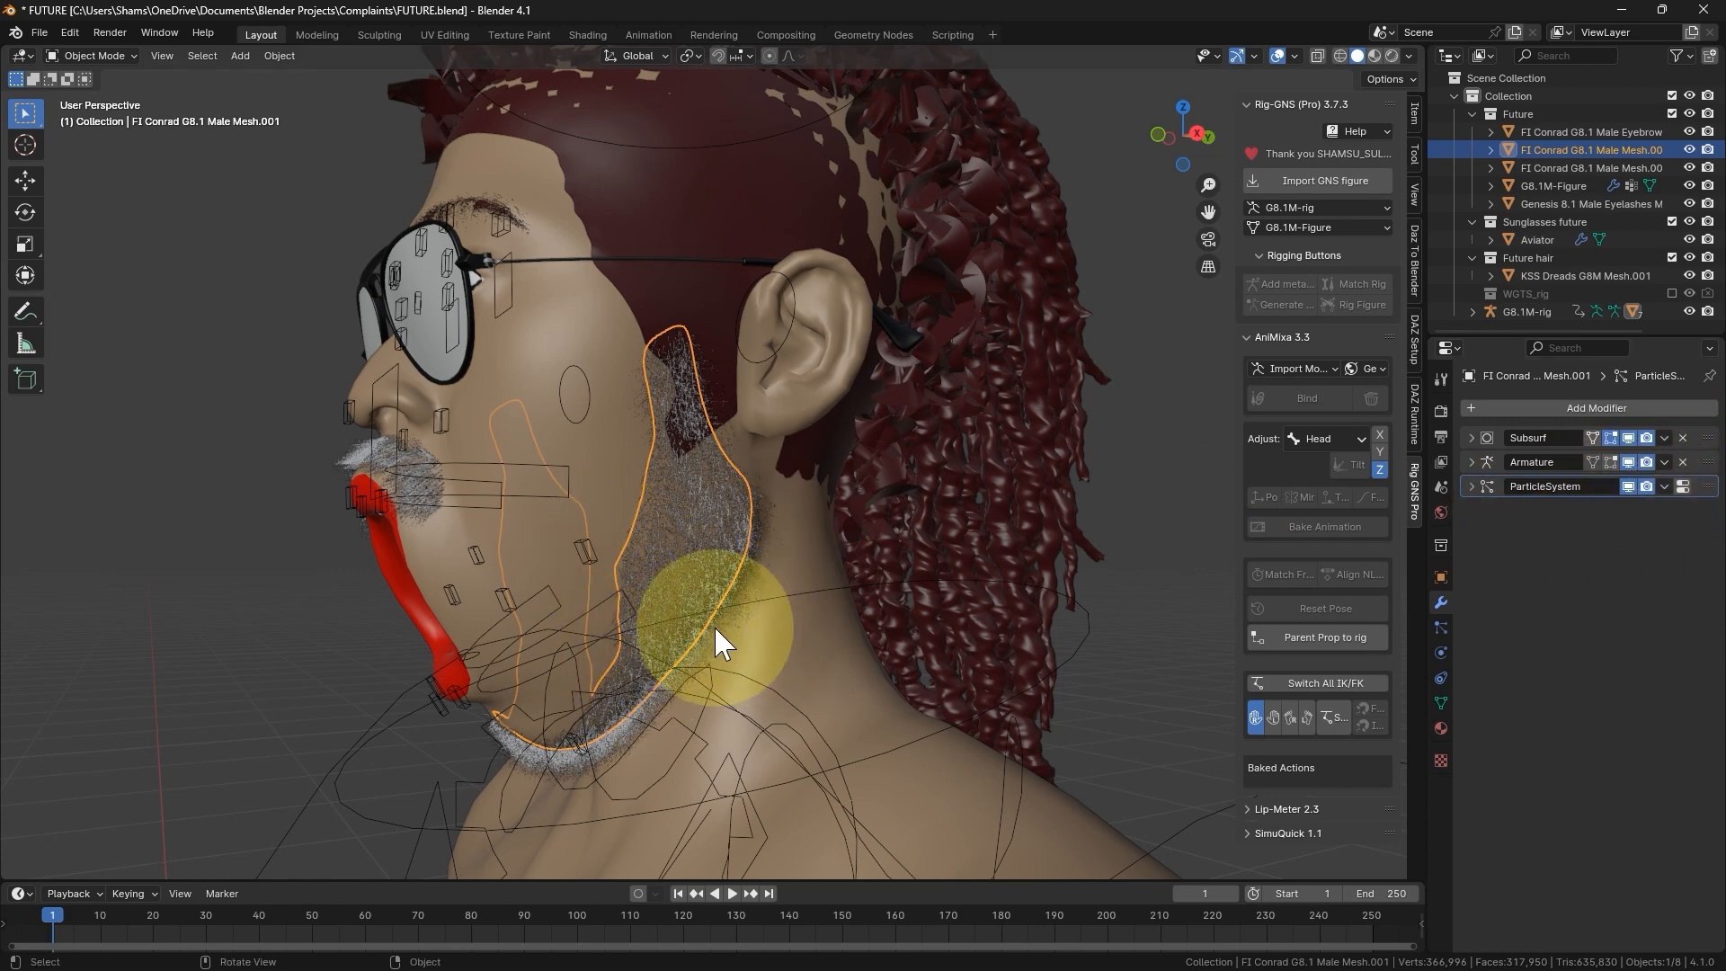
{"action": "left_click", "coordinate": [360, 449]}
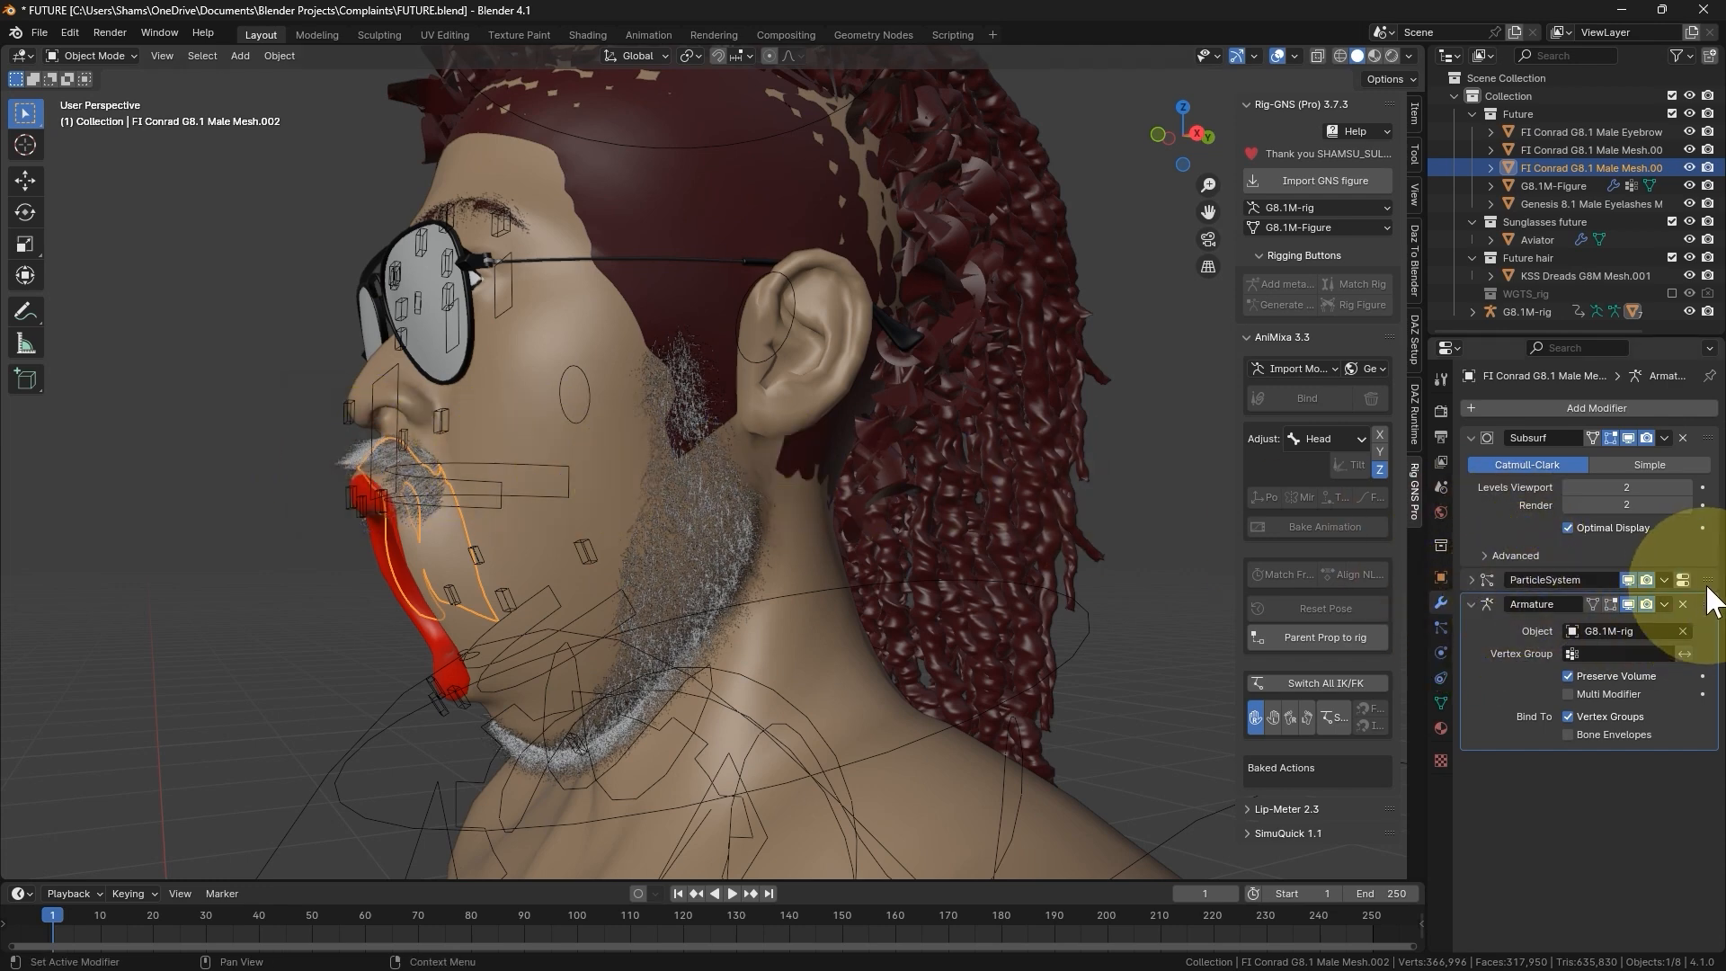
{"action": "left_click_drag", "start_coordinate": [1706, 579], "coordinate": [1667, 759]}
- Inspect the open mouth from the front, then select G8.1M-rig and reset its pose
{"action": "middle_click_drag", "start_coordinate": [790, 500], "coordinate": [533, 718]}
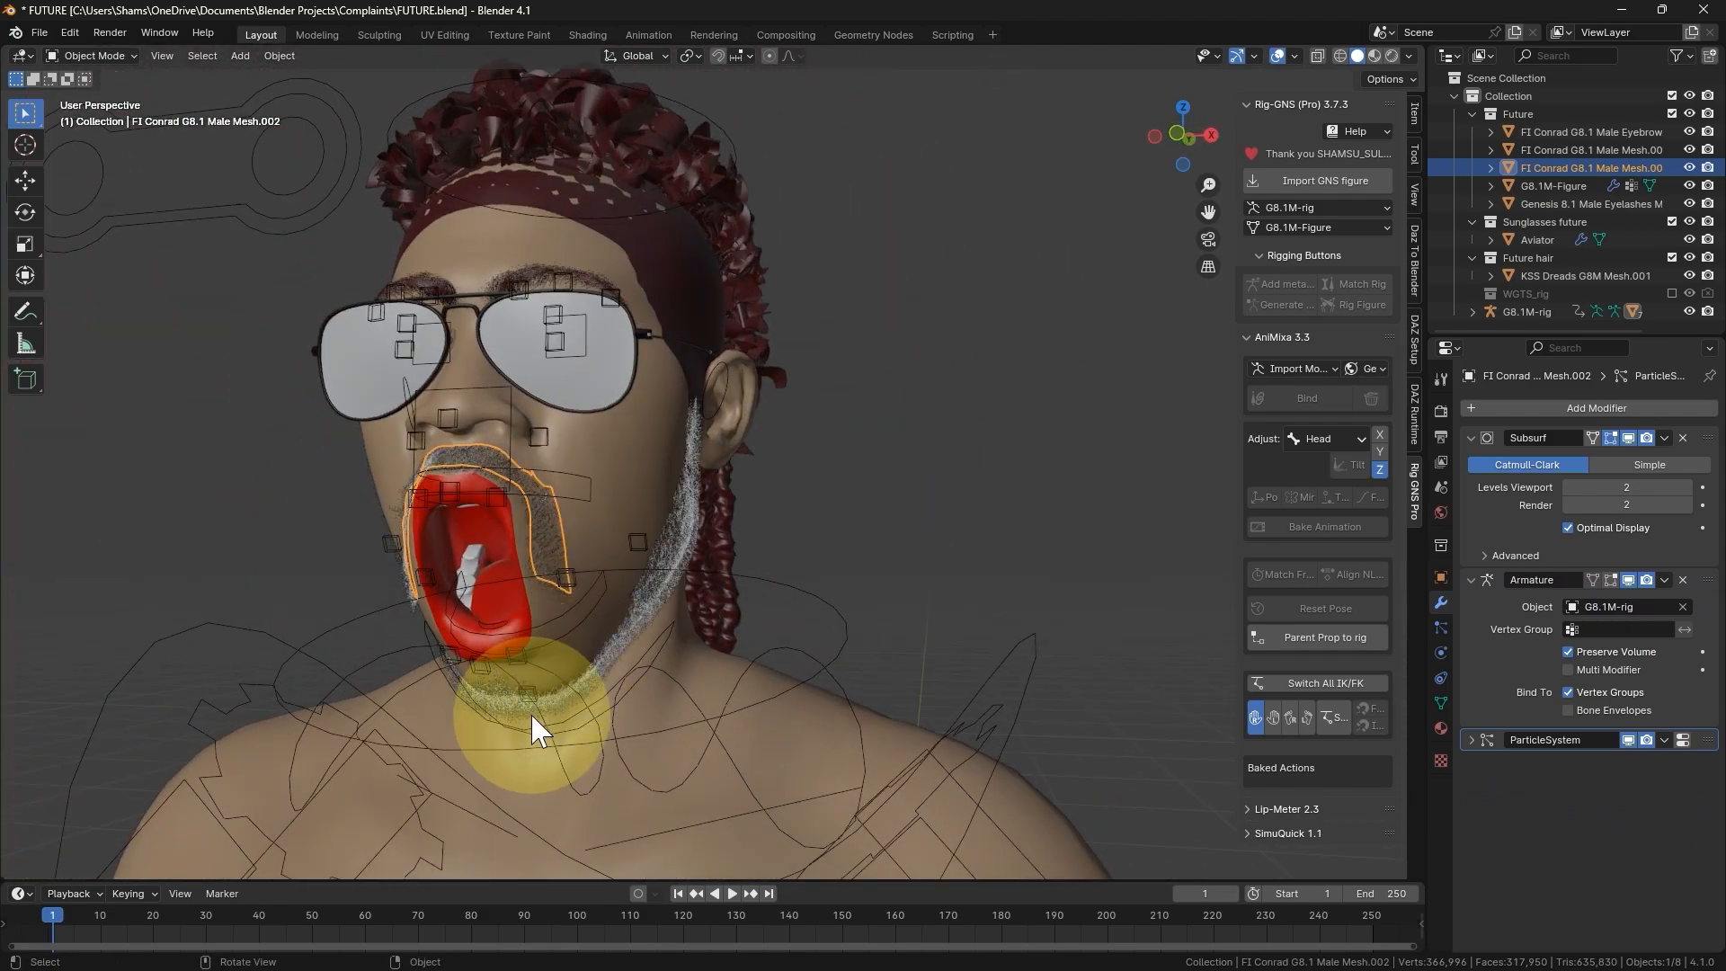
{"action": "left_click", "coordinate": [532, 724]}
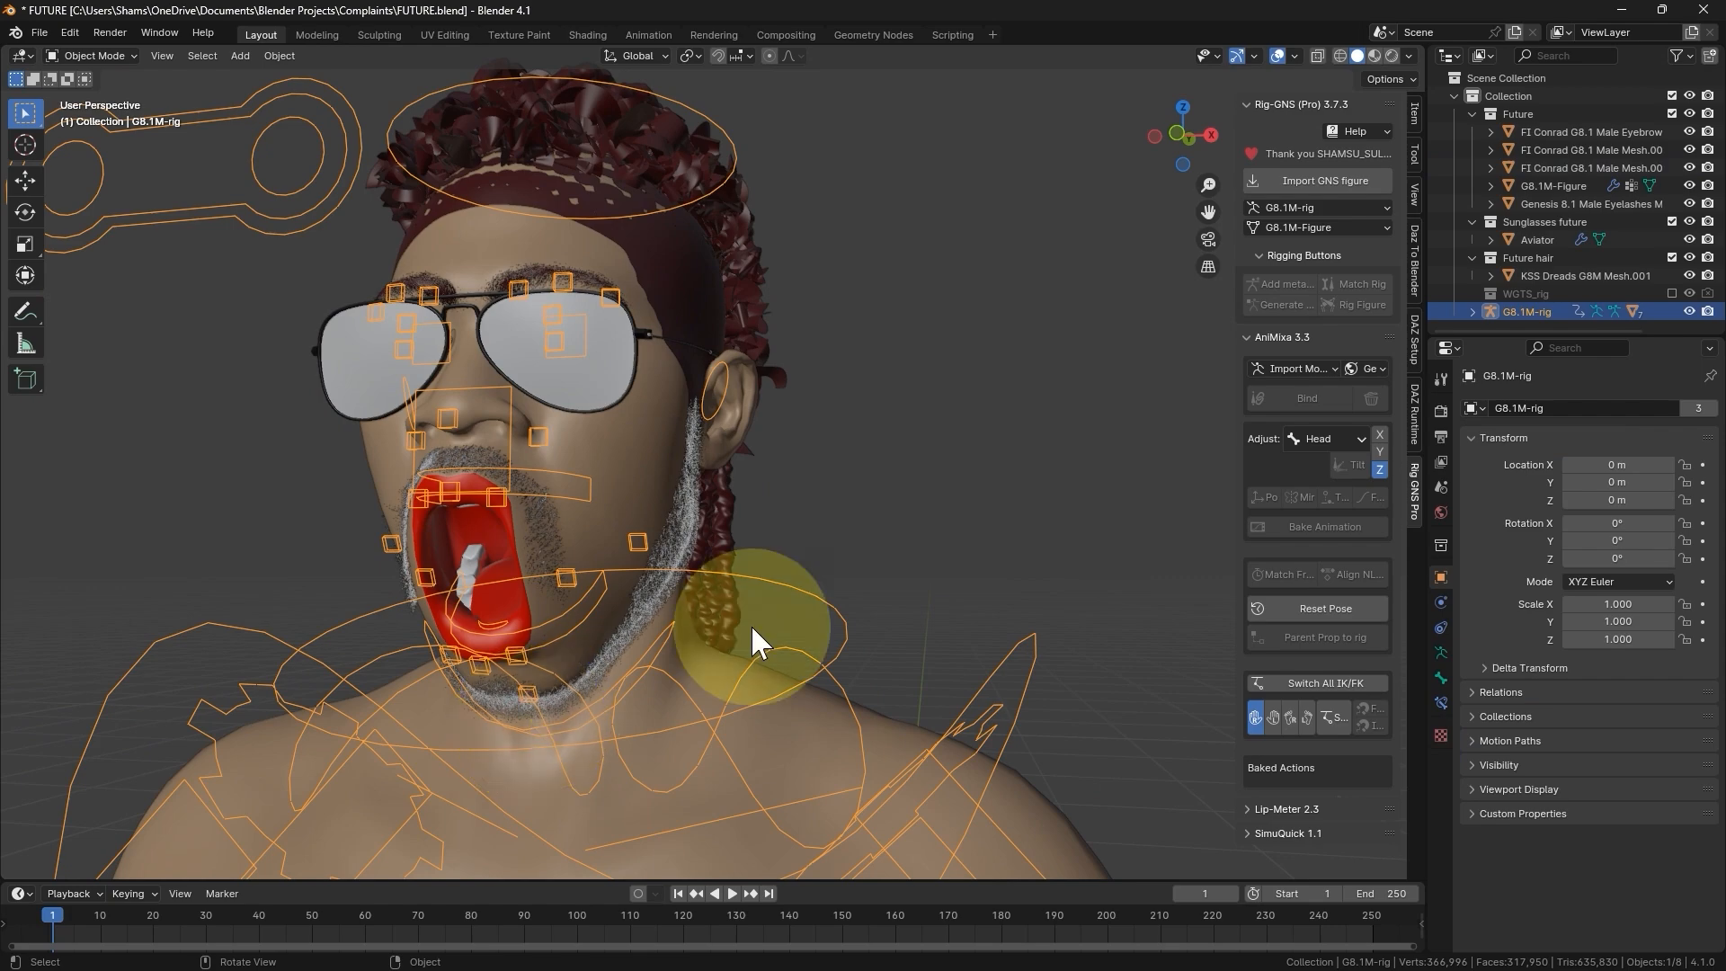
{"action": "left_click", "coordinate": [1301, 606]}
- Test in Pose Mode how the facial hair follows the head by freely rotating the Head_Ctrl bone with the trackball rotation
{"action": "middle_click_drag", "start_coordinate": [647, 449], "coordinate": [619, 192]}
{"action": "key", "text": "ctrl+Tab"}
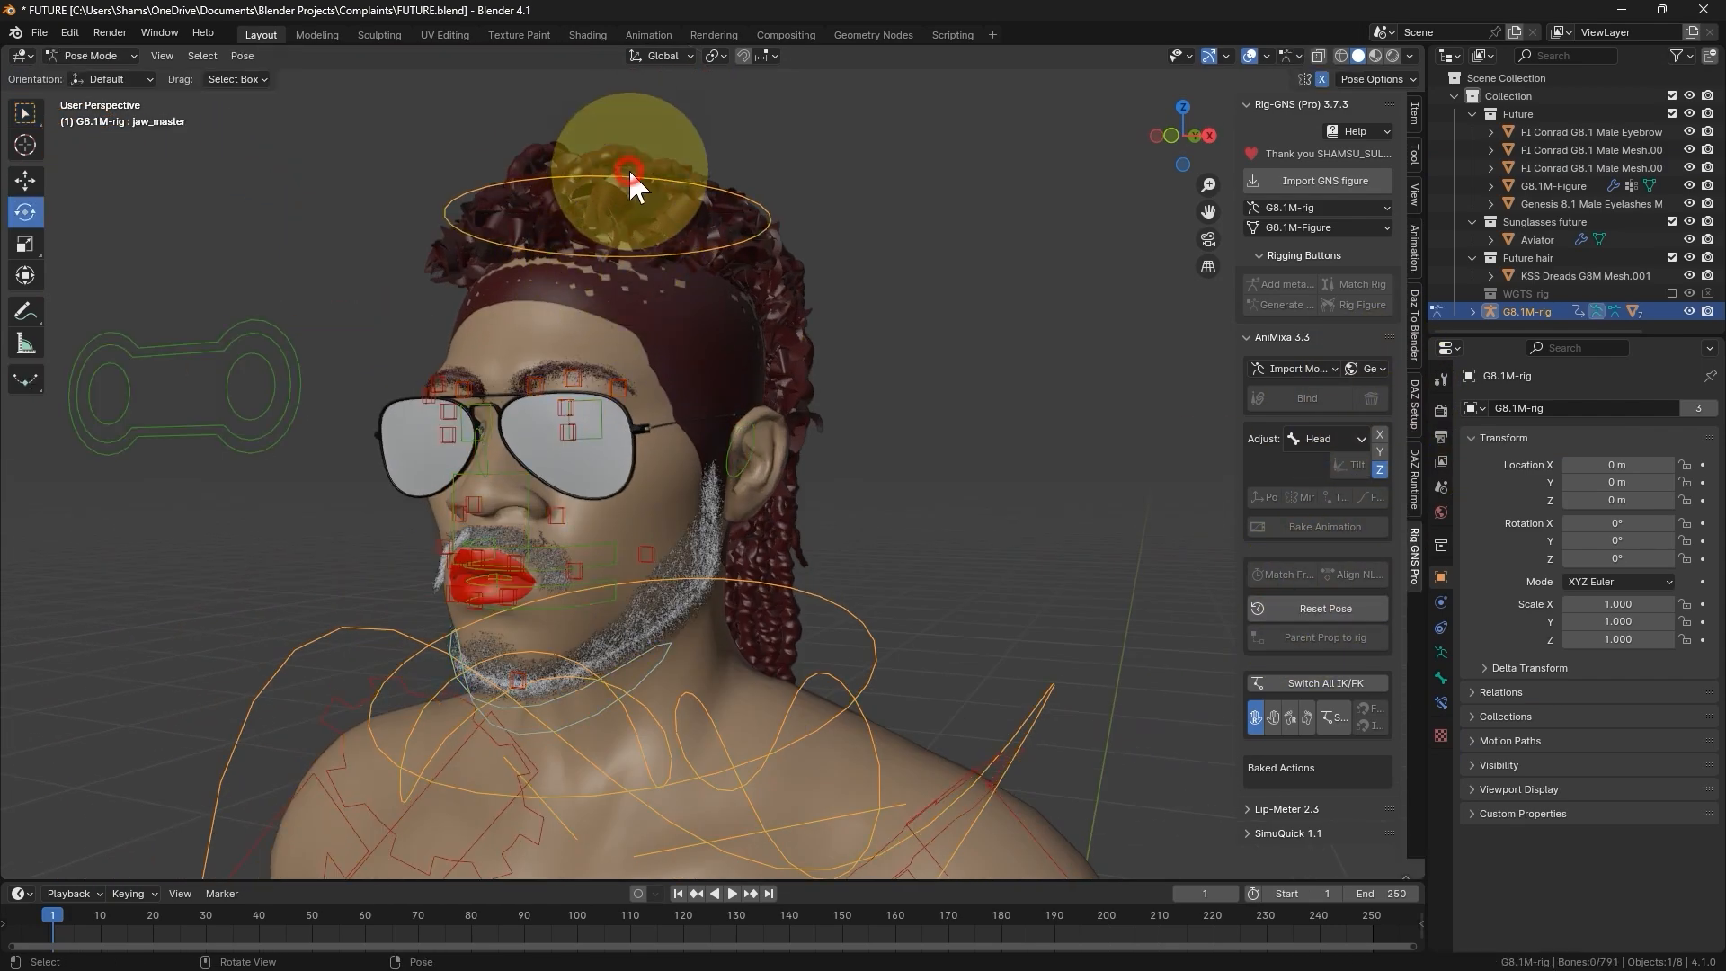
{"action": "left_click", "coordinate": [629, 170]}
{"action": "key", "text": "r"}
{"action": "key", "text": "r"}
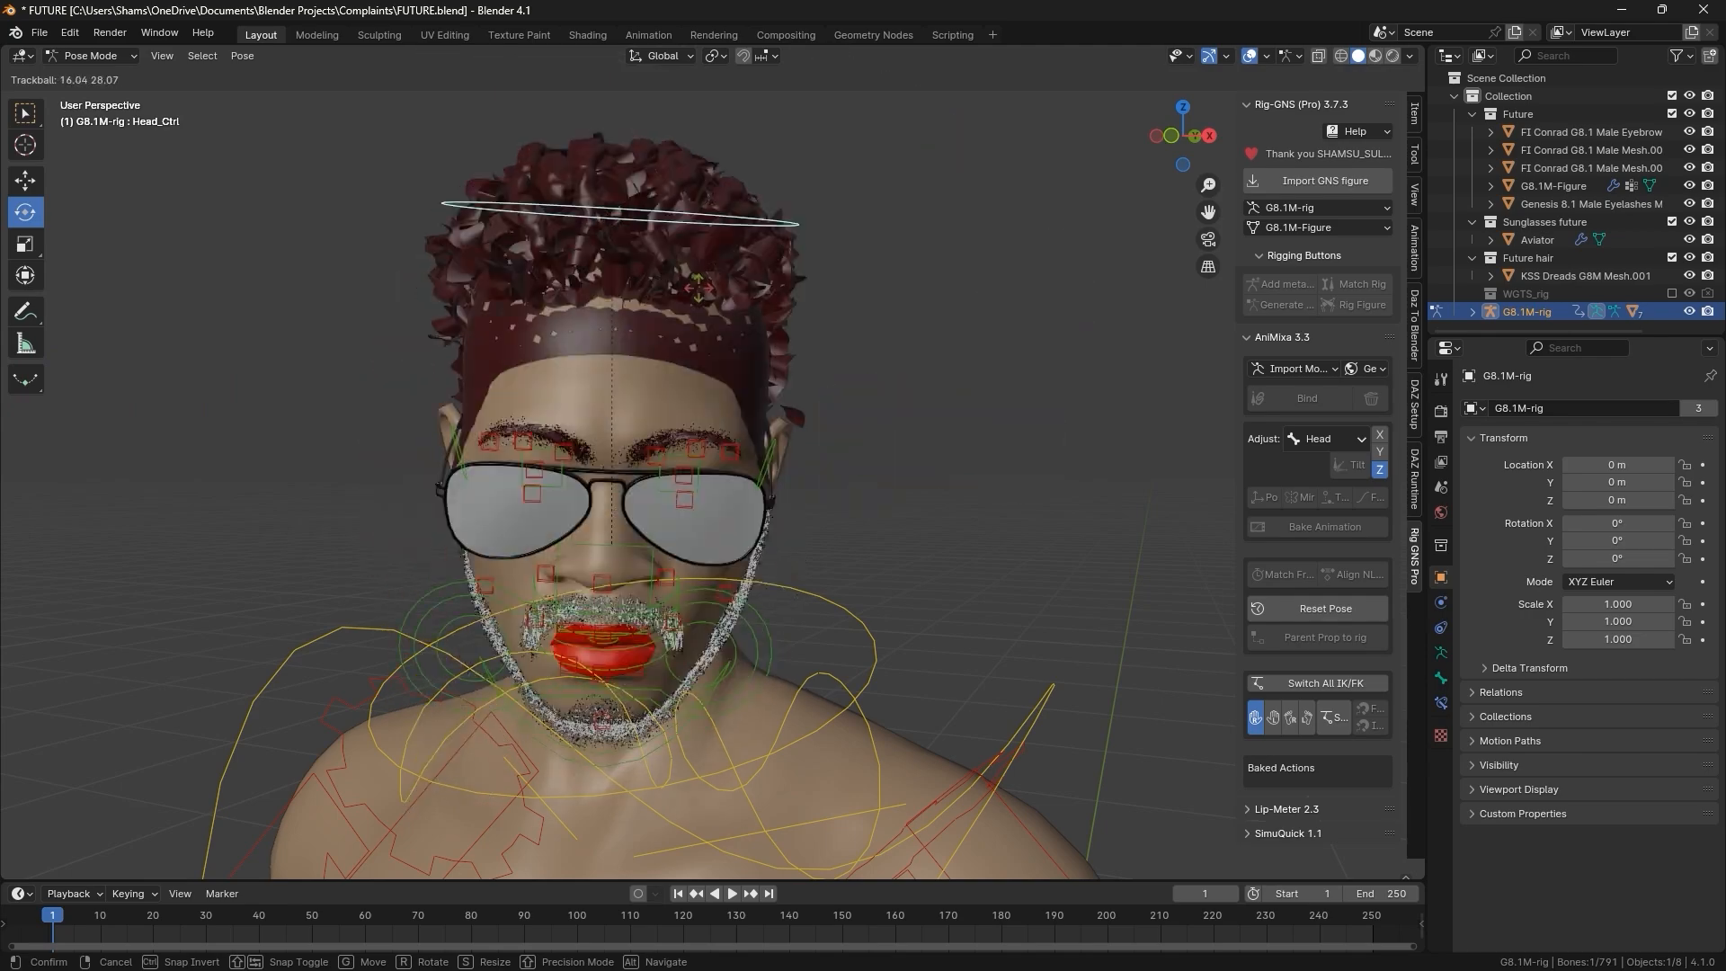
{"action": "left_click", "coordinate": [803, 286]}
{"action": "middle_click_drag", "start_coordinate": [803, 286], "coordinate": [890, 160]}
{"action": "scroll", "coordinate": [620, 433], "scroll_direction": "up", "scroll_amount": 2}
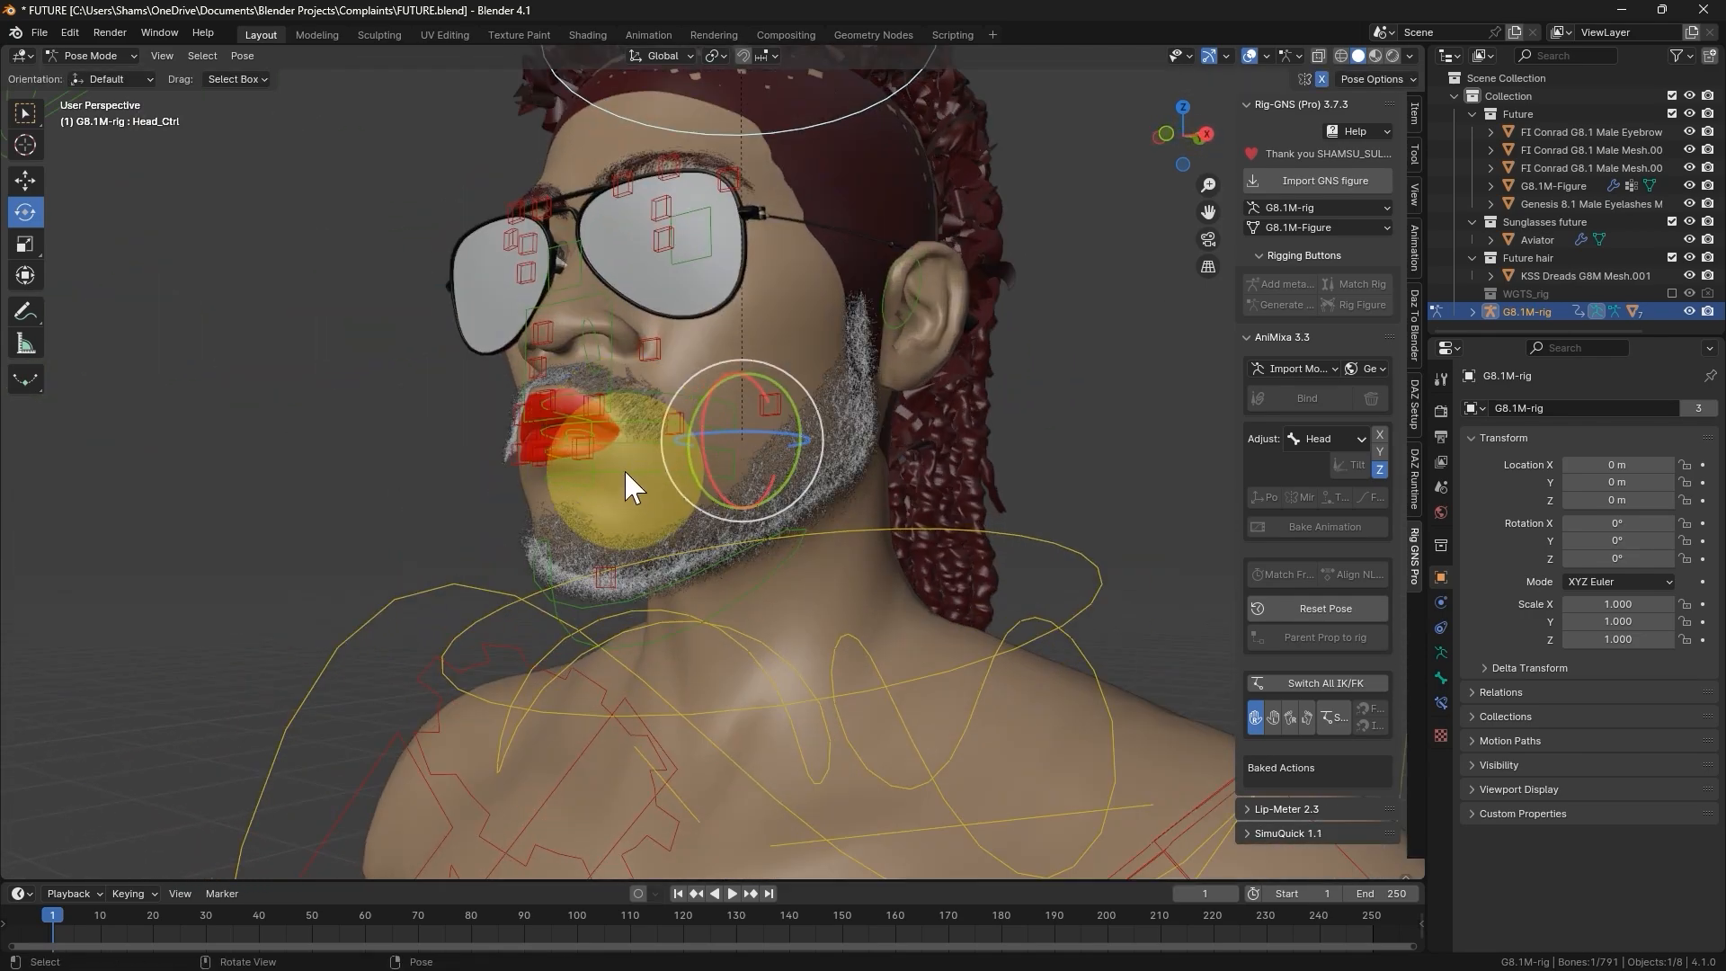
- Test the beard's jaw movement by rotating the jaw_master bone about 22° around the global X axis
{"action": "left_click", "coordinate": [671, 572]}
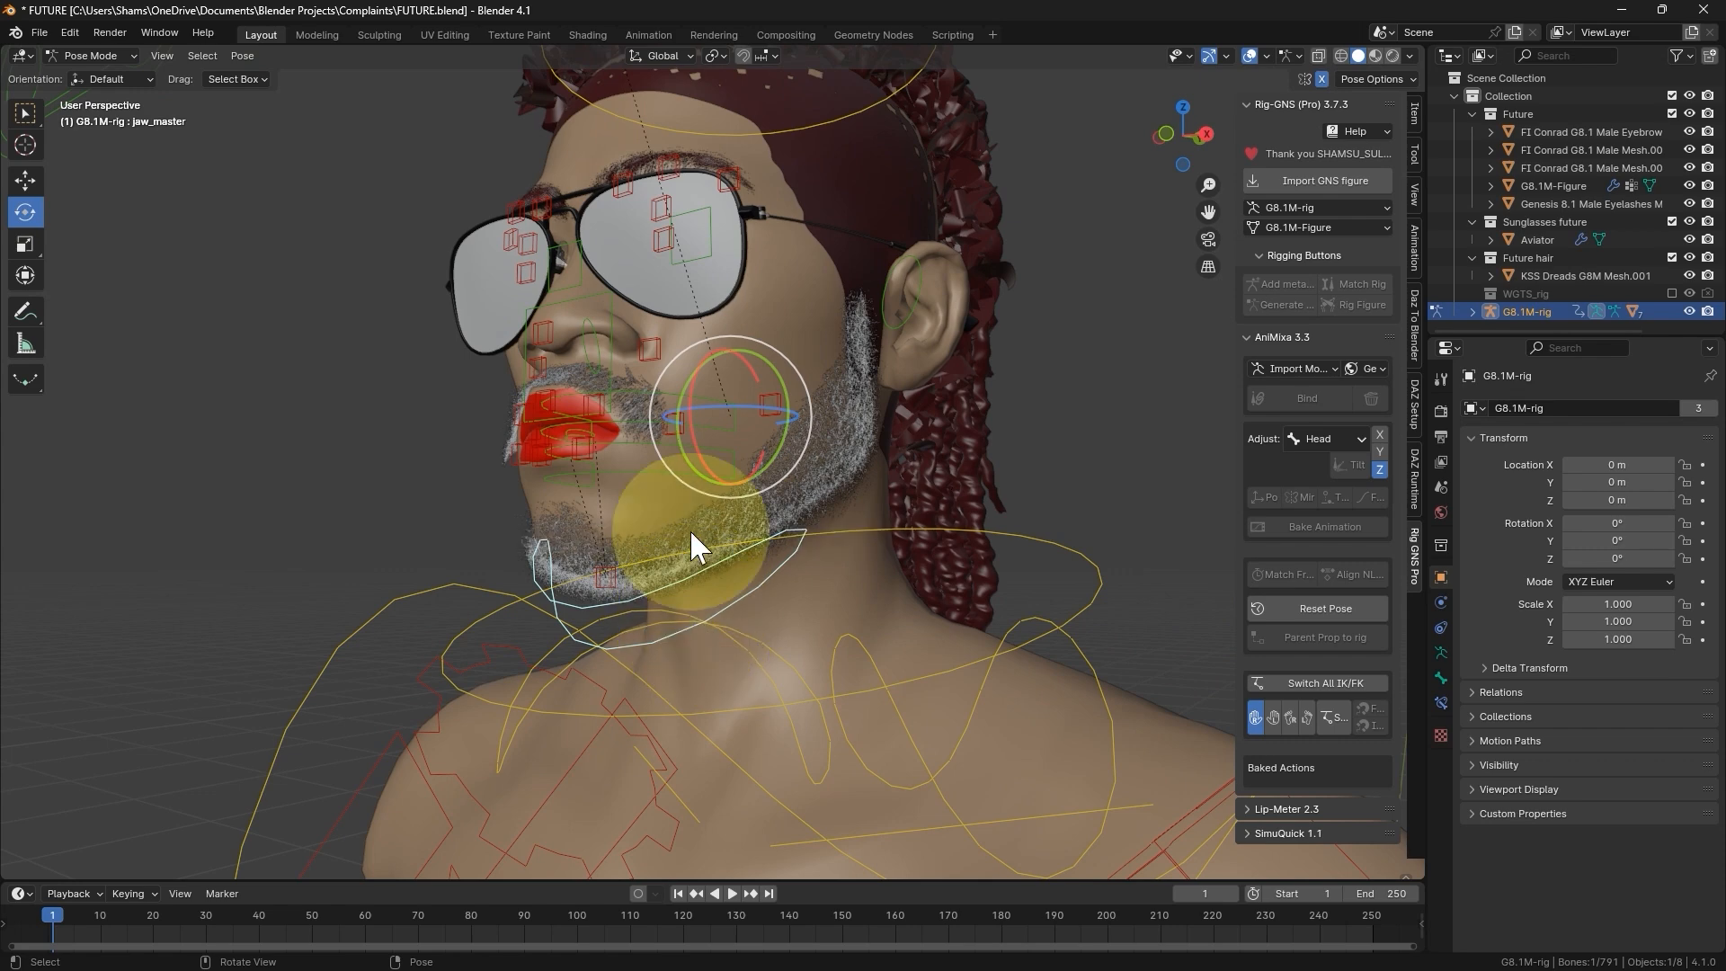
{"action": "key", "text": "r"}
{"action": "key", "text": "x"}
{"action": "left_click", "coordinate": [694, 494]}
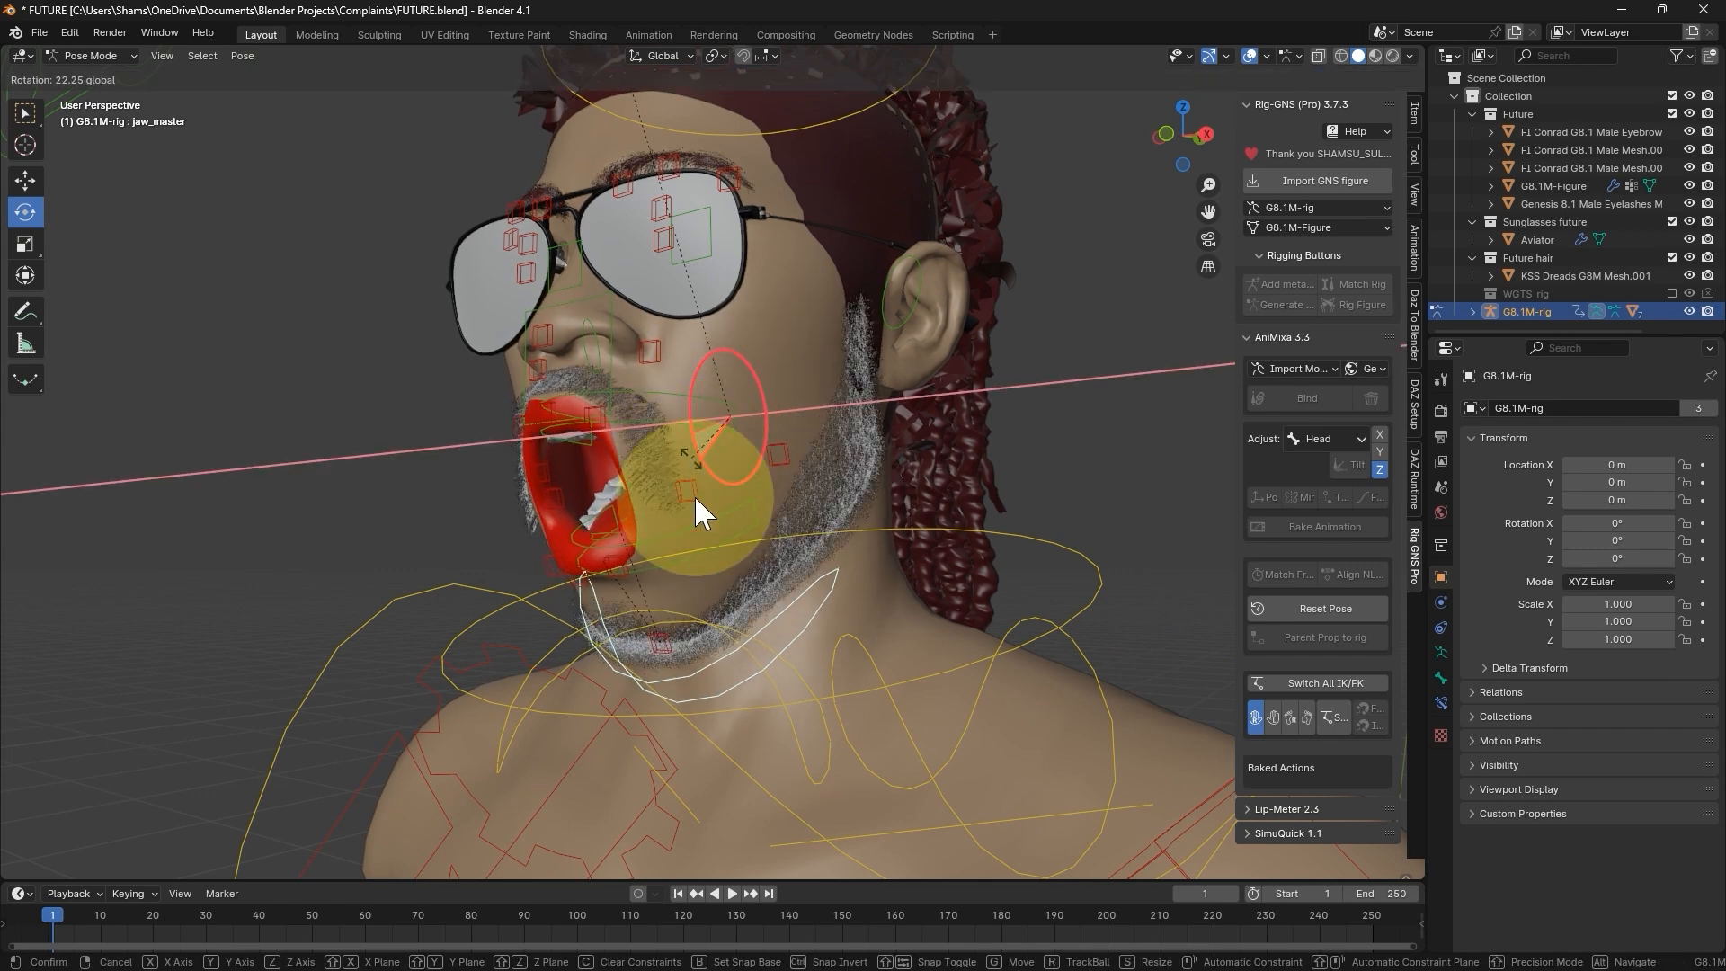
- Return to Object Mode and reset the rig's pose so the jaw closes
{"action": "key", "text": "ctrl+Tab"}
{"action": "scroll", "coordinate": [719, 558], "scroll_direction": "down", "scroll_amount": 2}
{"action": "middle_click_drag", "start_coordinate": [760, 626], "coordinate": [773, 632]}
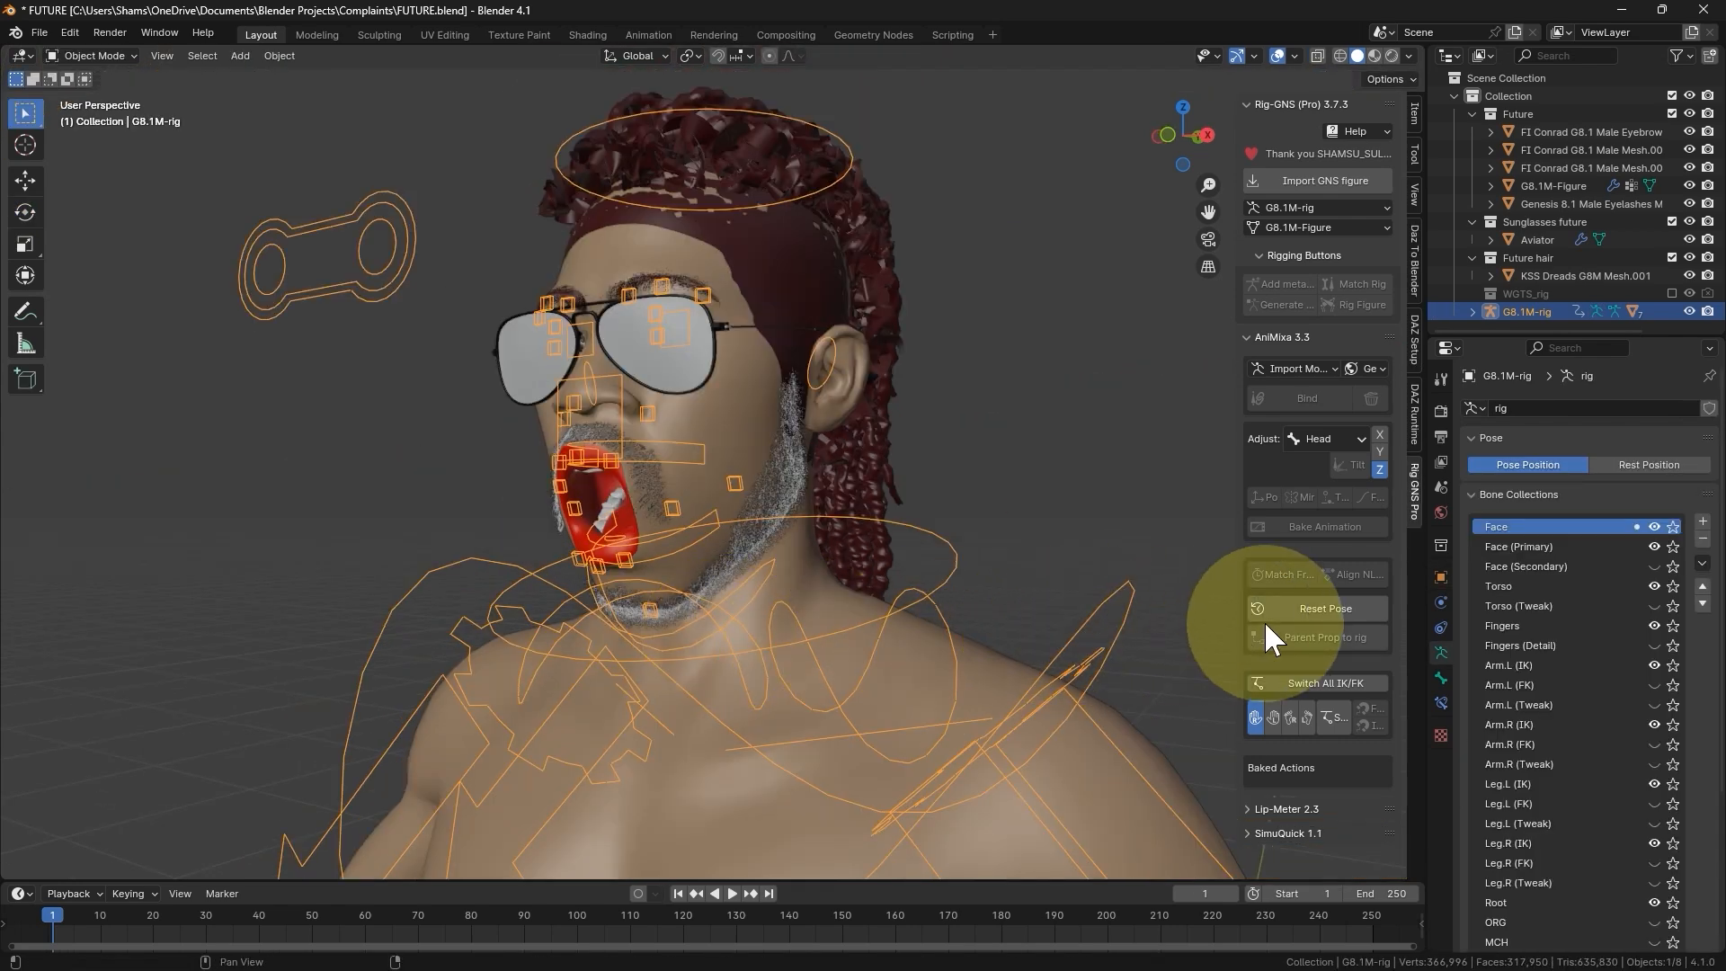
{"action": "left_click", "coordinate": [1291, 613]}
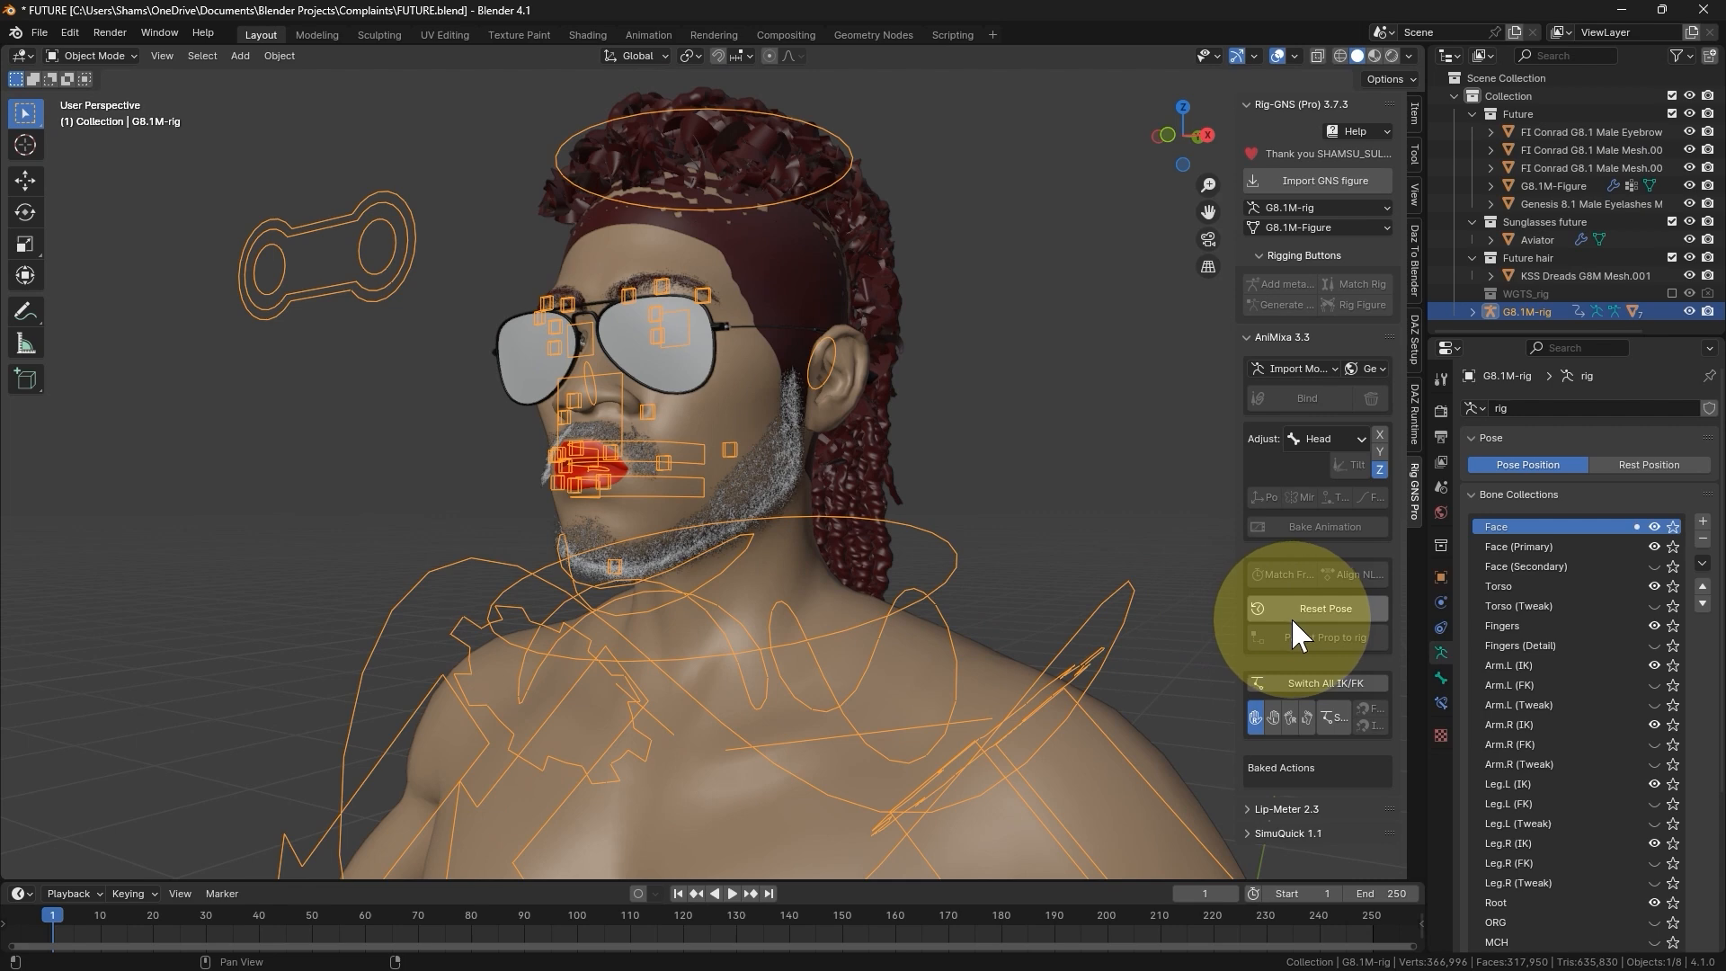
- Select the dreadlocks hair mesh and examine the parenting types offered for attaching a prop to the rig, without applying one
{"action": "left_click", "coordinate": [877, 457]}
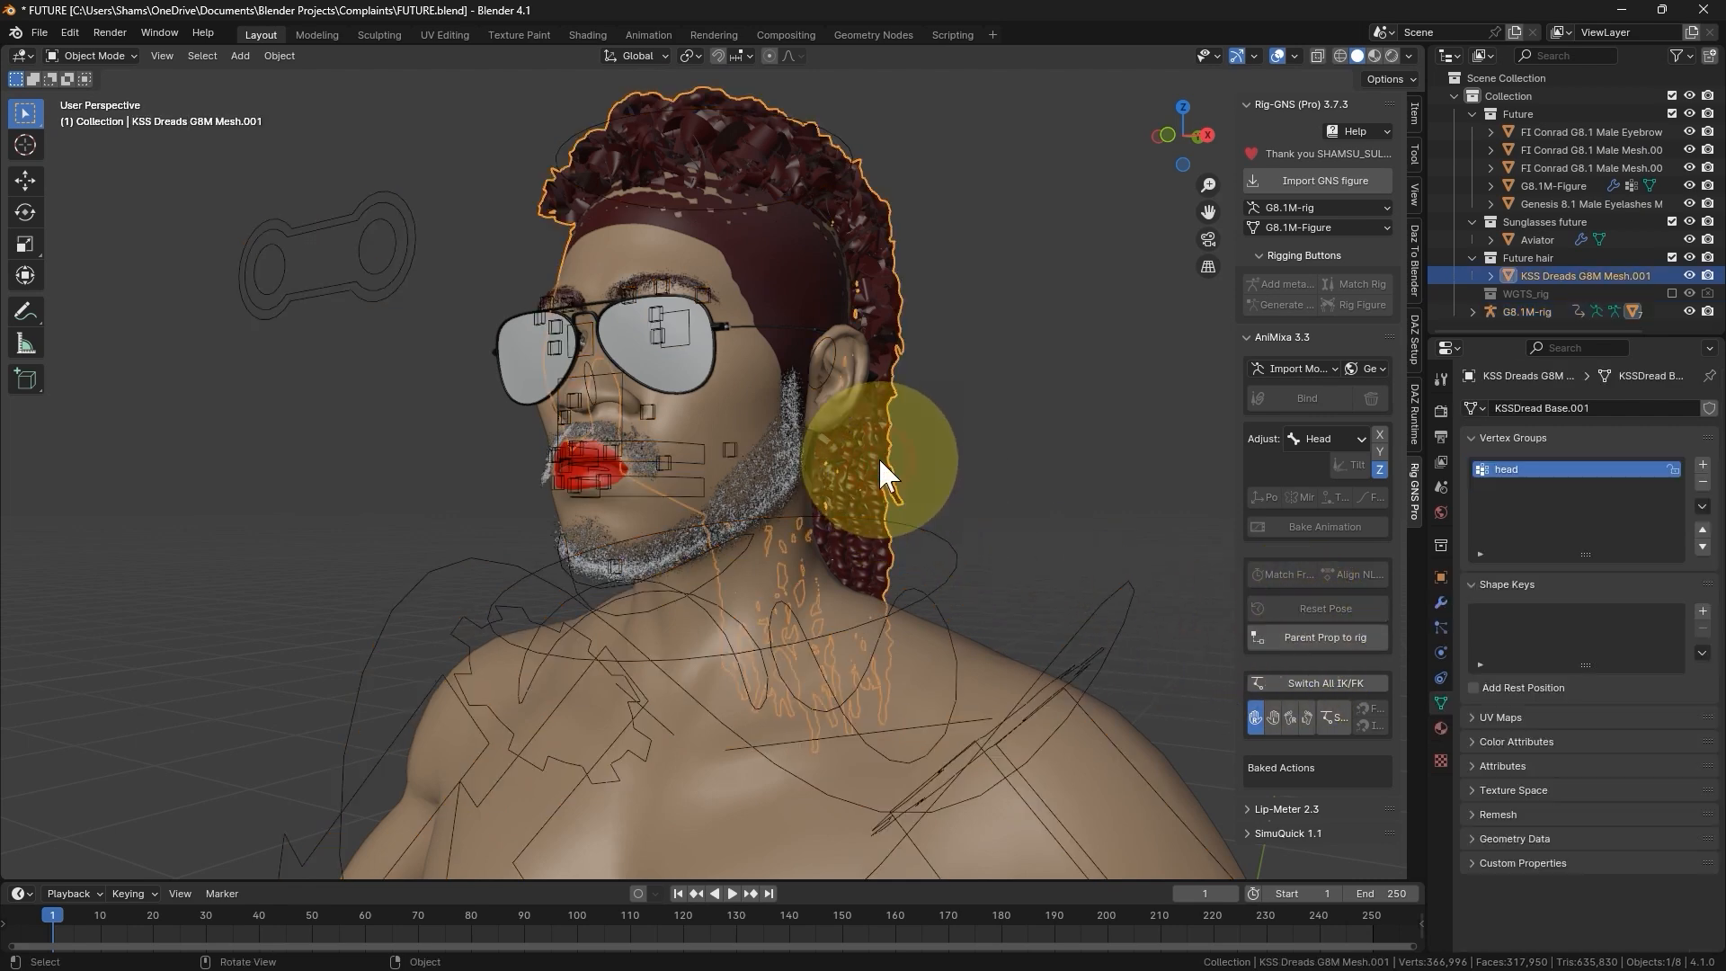
{"action": "left_click", "coordinate": [1314, 636]}
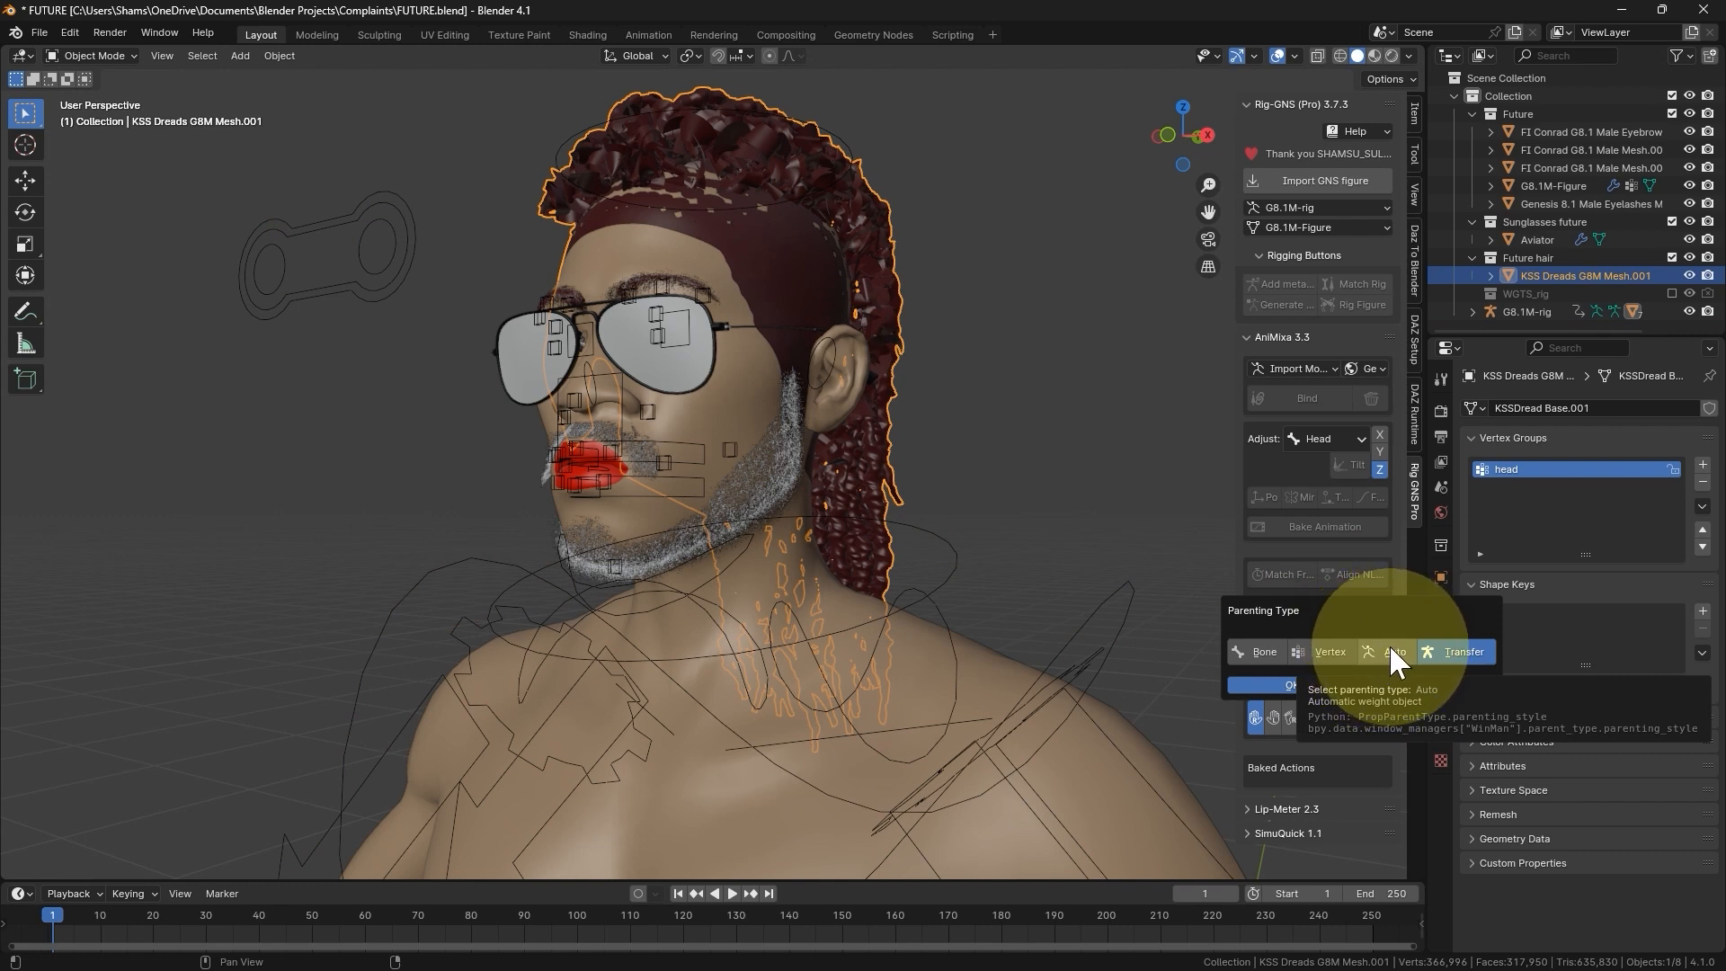
{"action": "left_click", "coordinate": [1104, 475]}
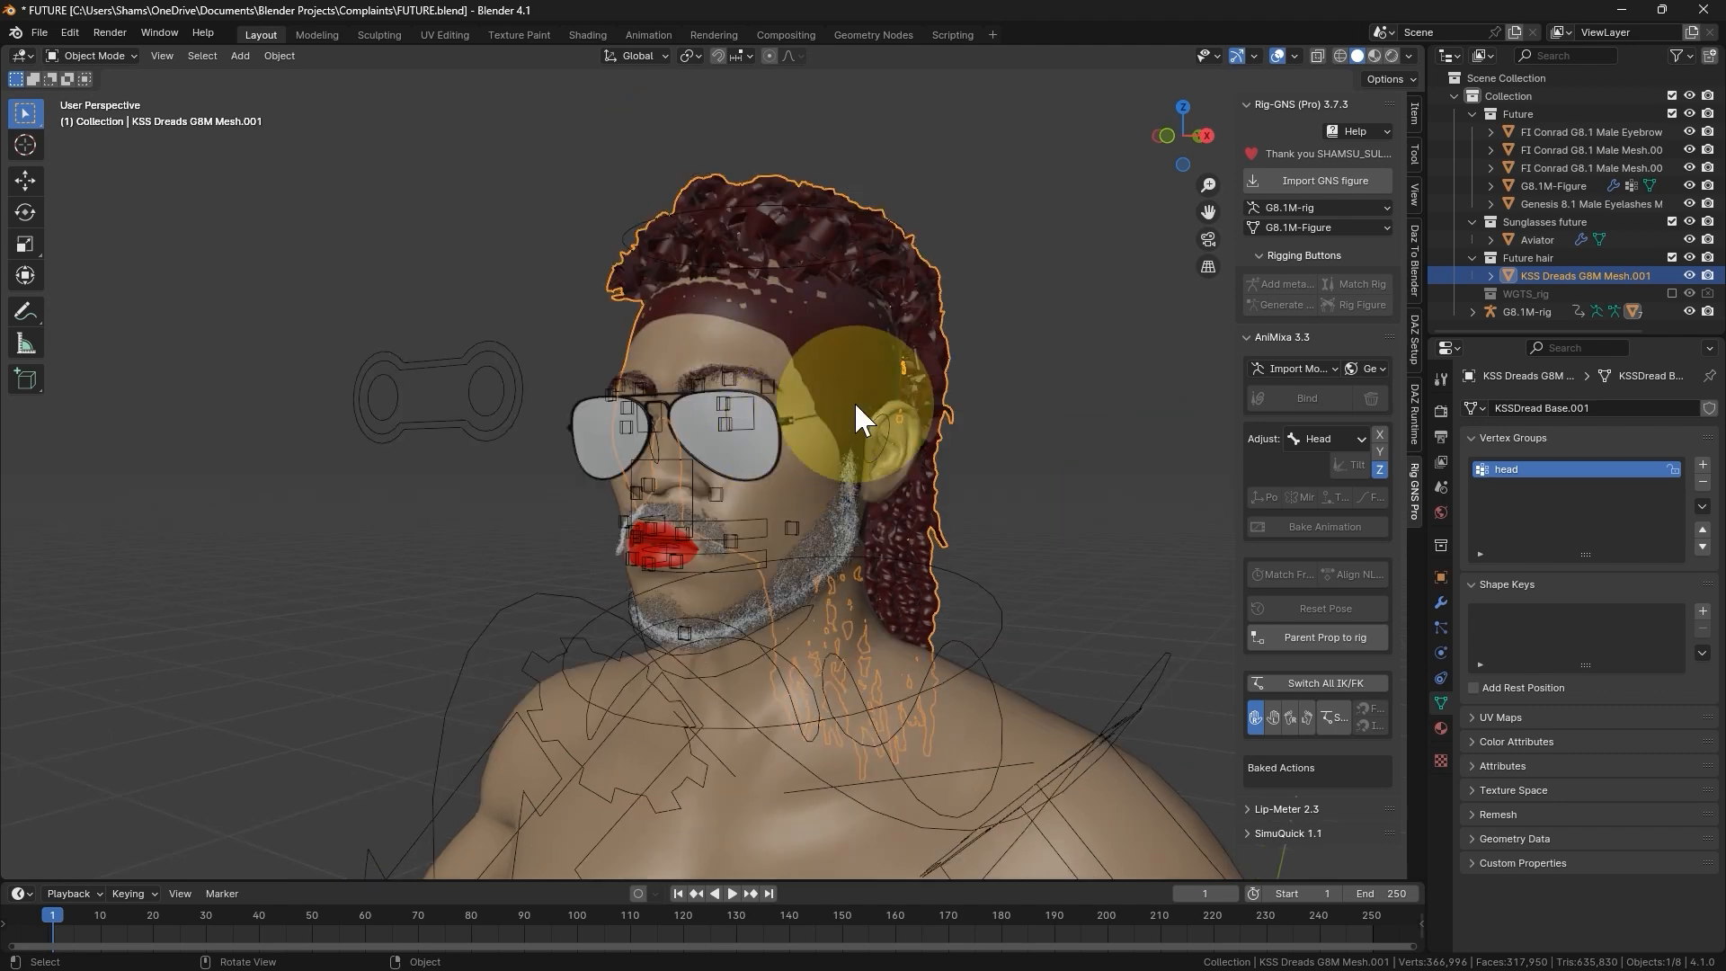
{"action": "middle_click_drag", "start_coordinate": [854, 401], "coordinate": [926, 445]}
- Open the file Walking Anim 004.blend from the Complaints folder without saving the changes to FUTURE.blend
{"action": "left_click", "coordinate": [40, 32]}
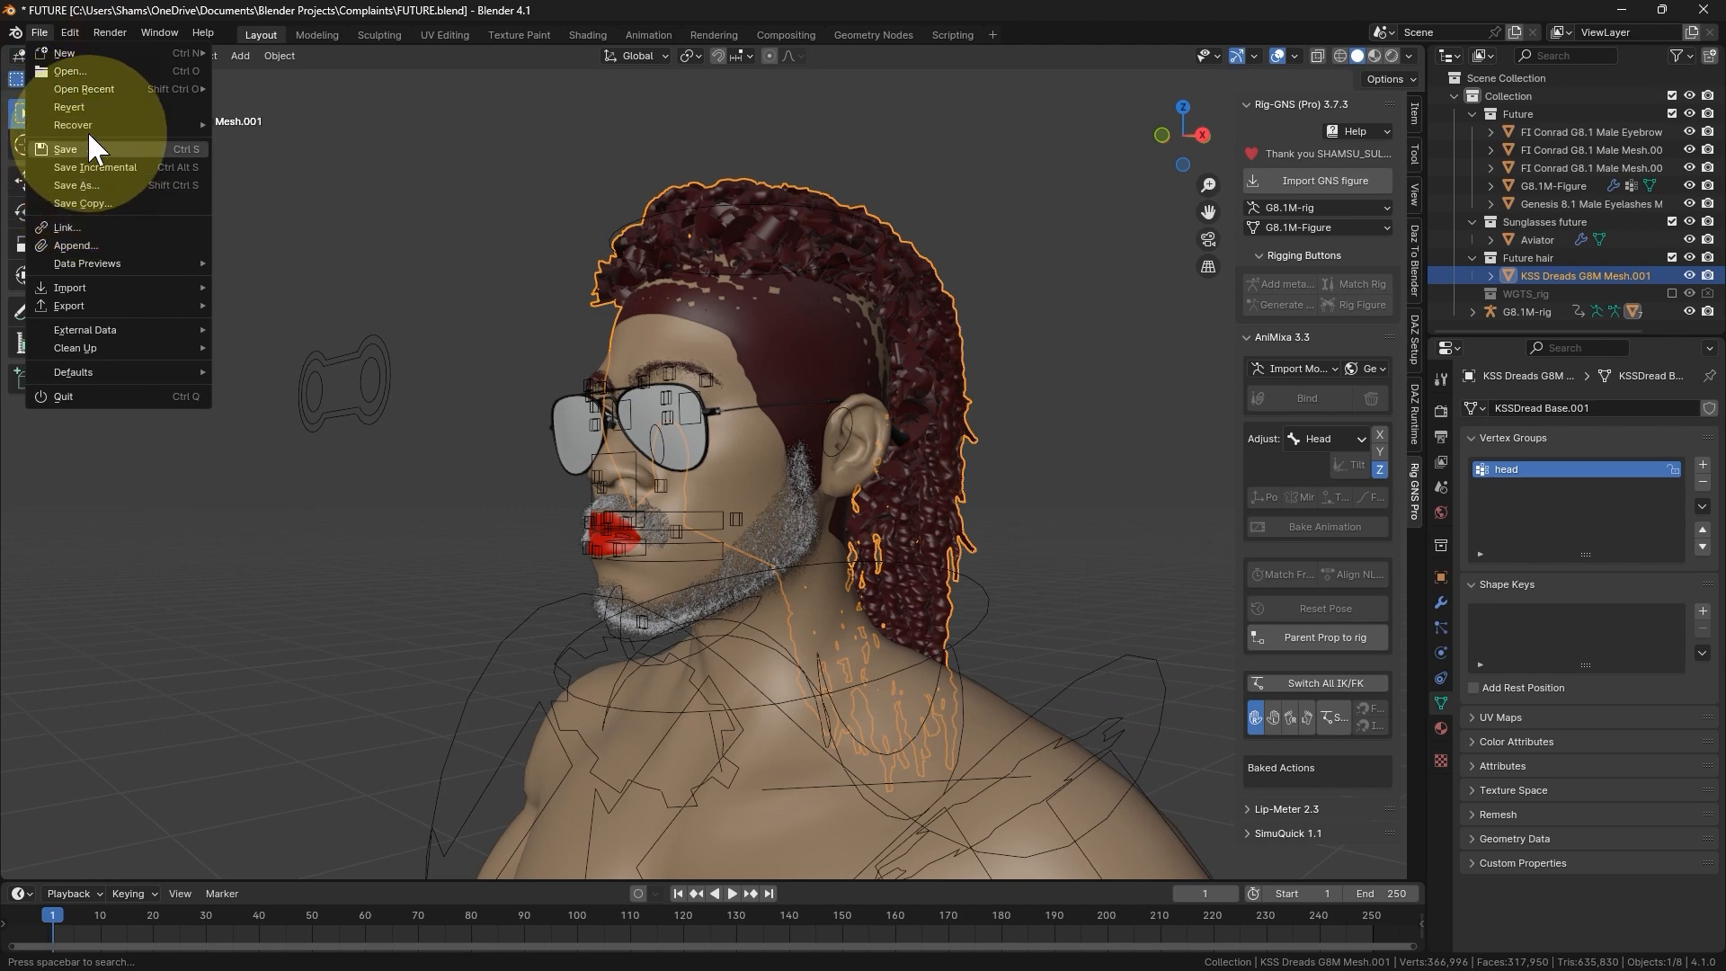
{"action": "mouse_move", "coordinate": [104, 121]}
{"action": "key", "text": "ctrl+o"}
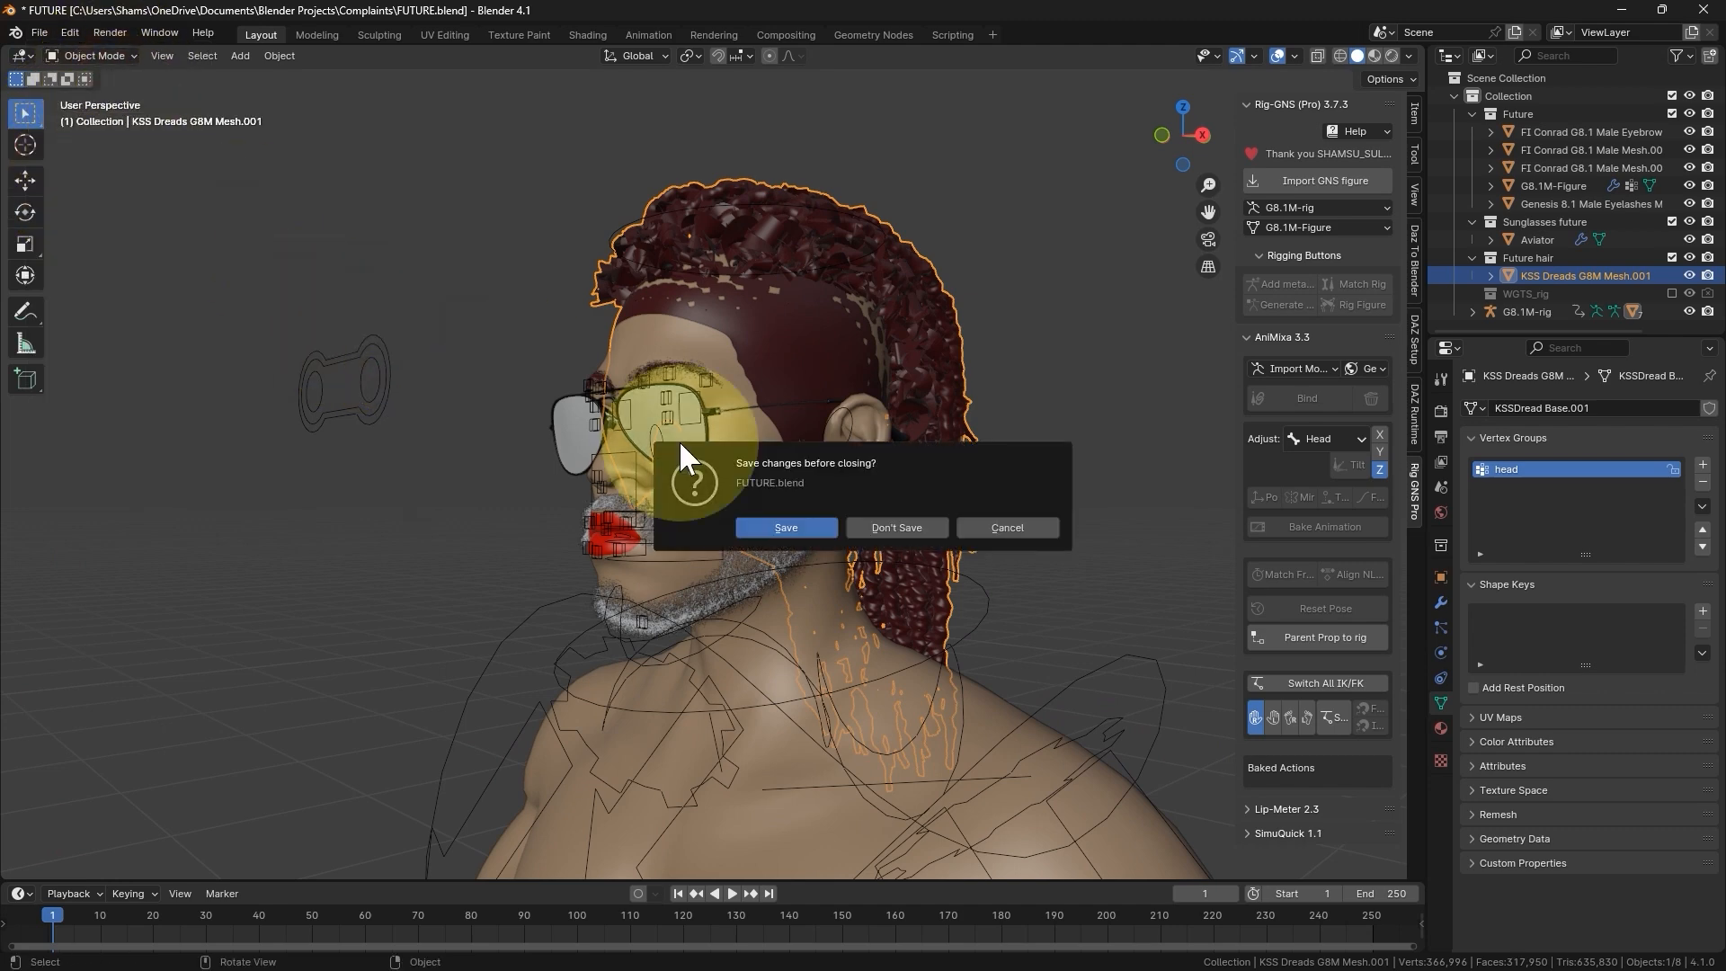
{"action": "left_click", "coordinate": [879, 529]}
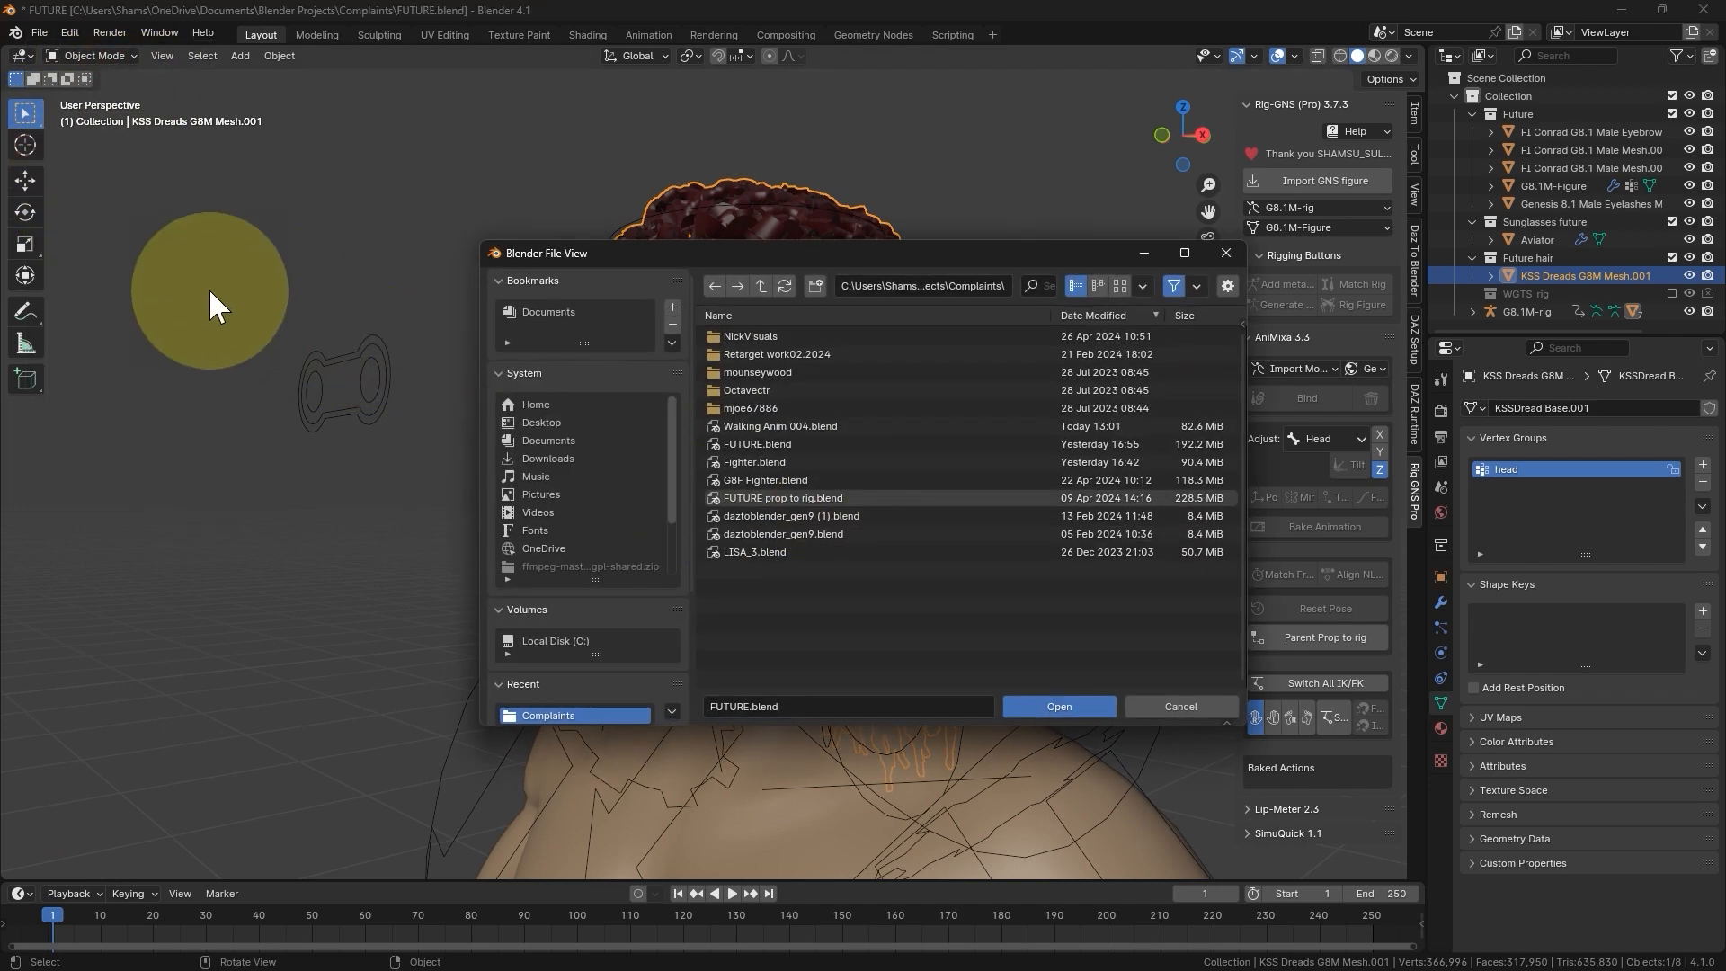
{"action": "left_click", "coordinate": [834, 431]}
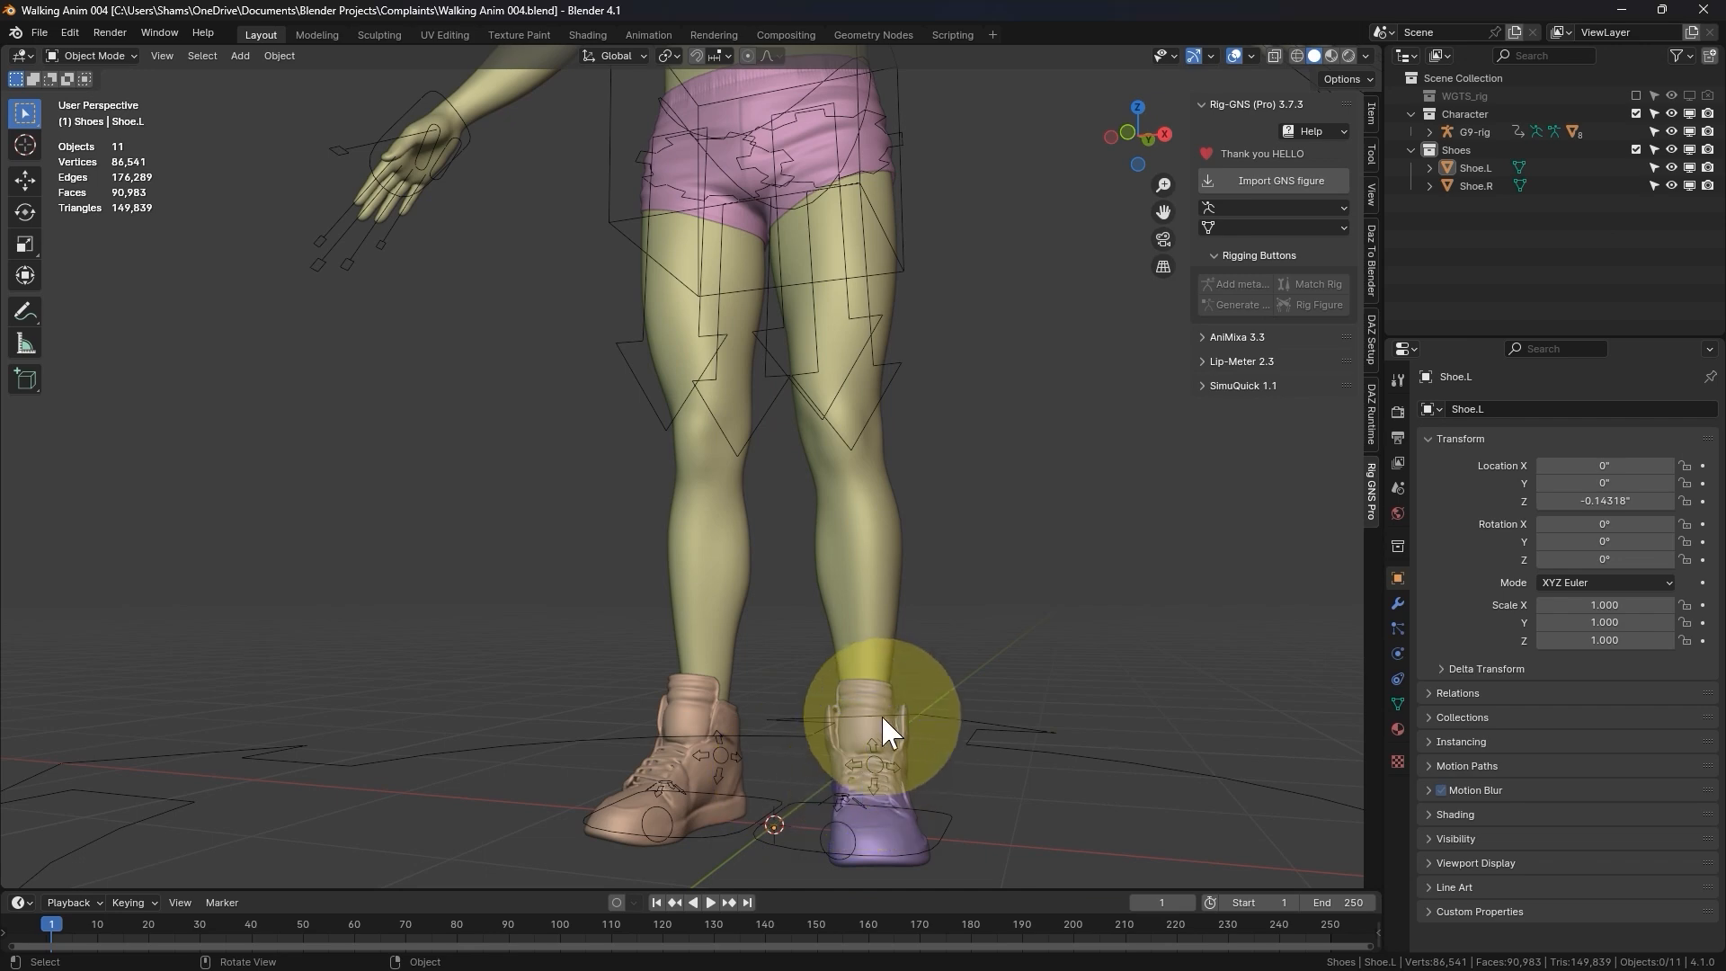
- Select G9-rig and test in Pose Mode how the left shoe responds by trial-moving the foot_ik.L bone, then cancel the move
{"action": "middle_click_drag", "start_coordinate": [595, 643], "coordinate": [758, 664]}
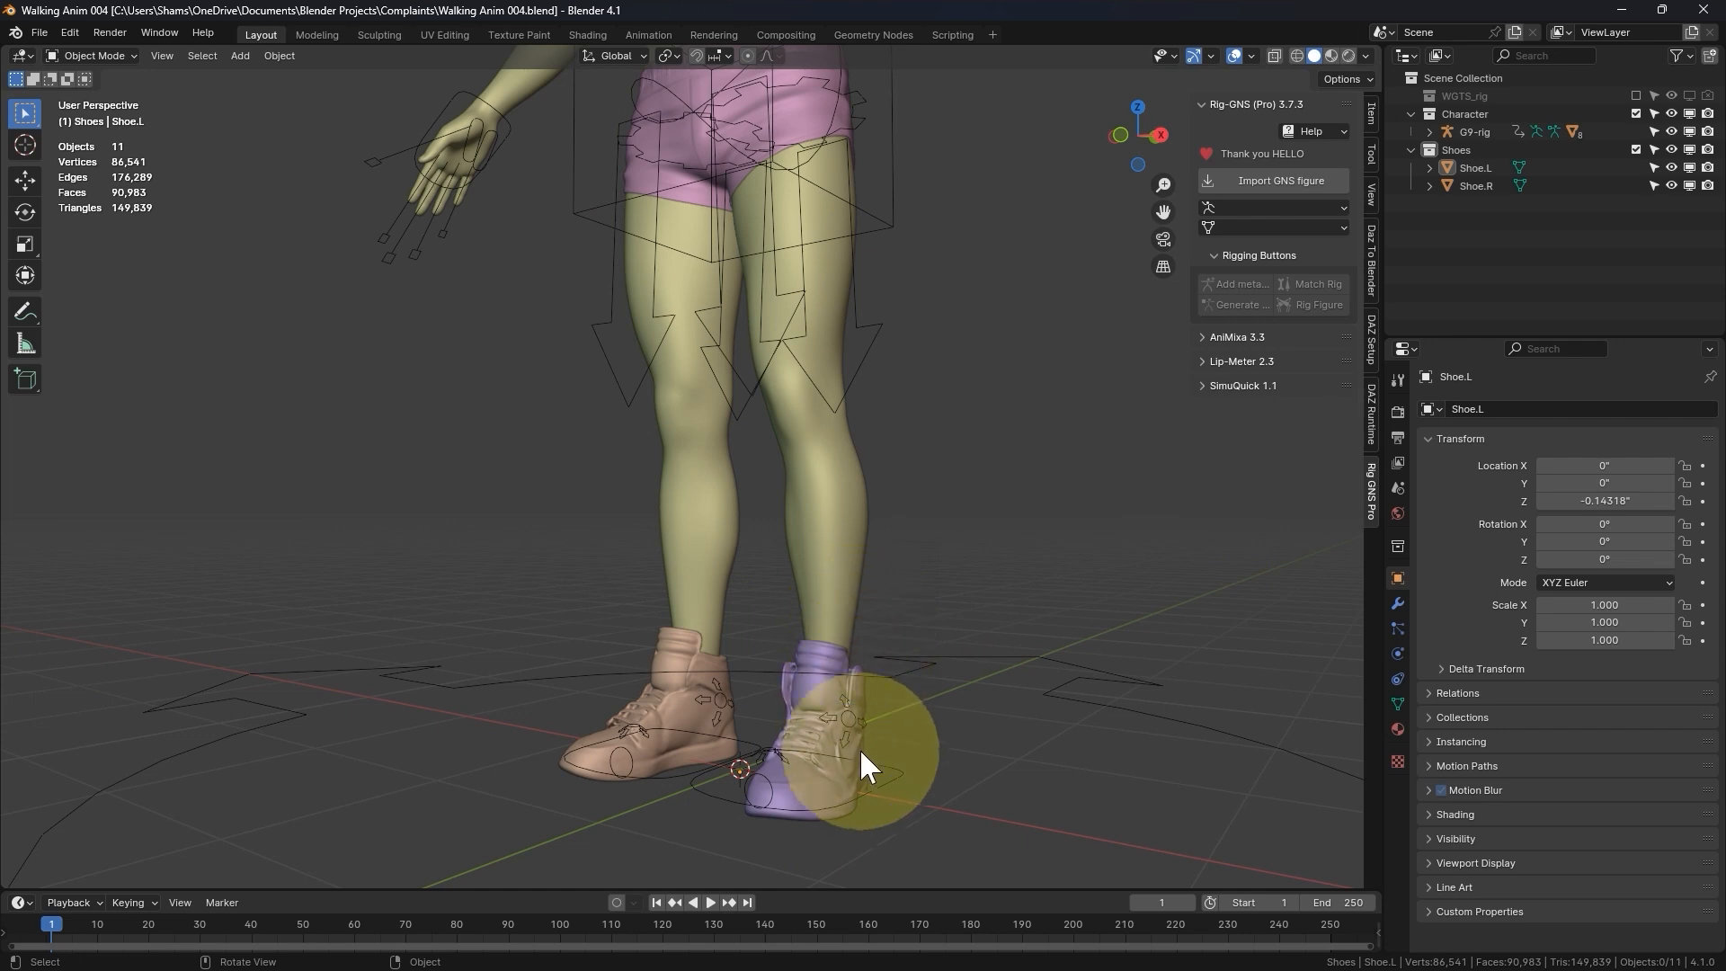
{"action": "left_click", "coordinate": [872, 789]}
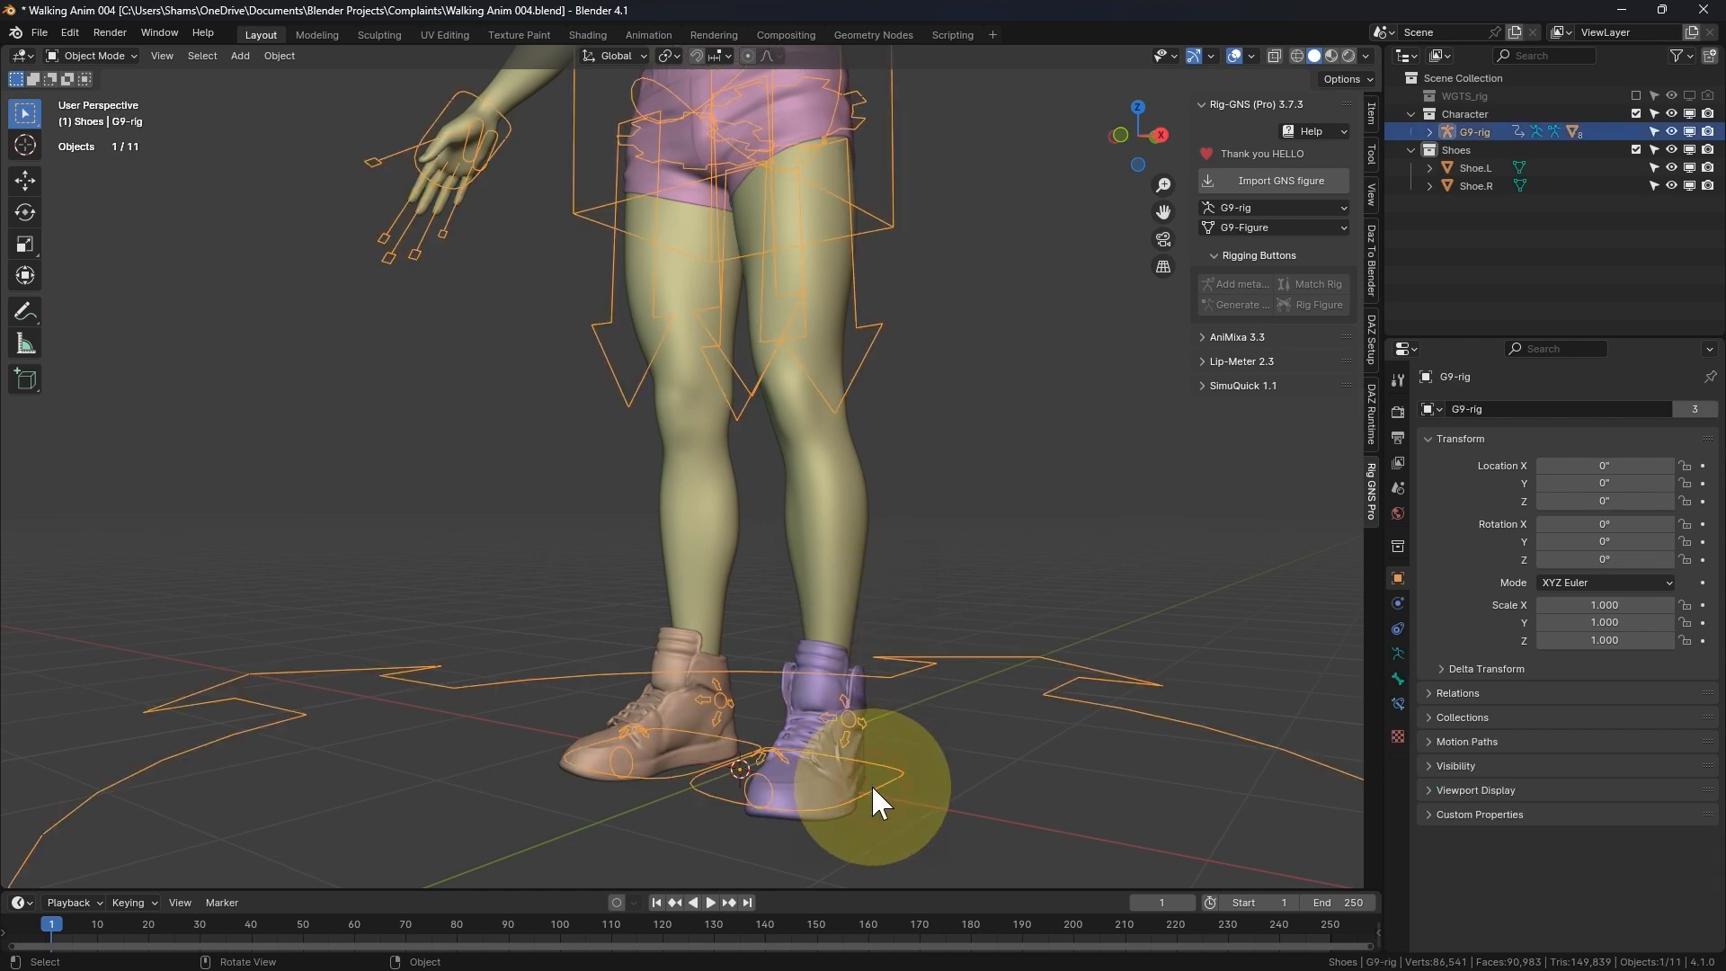
{"action": "key", "text": "ctrl+Tab"}
{"action": "left_click", "coordinate": [866, 797]}
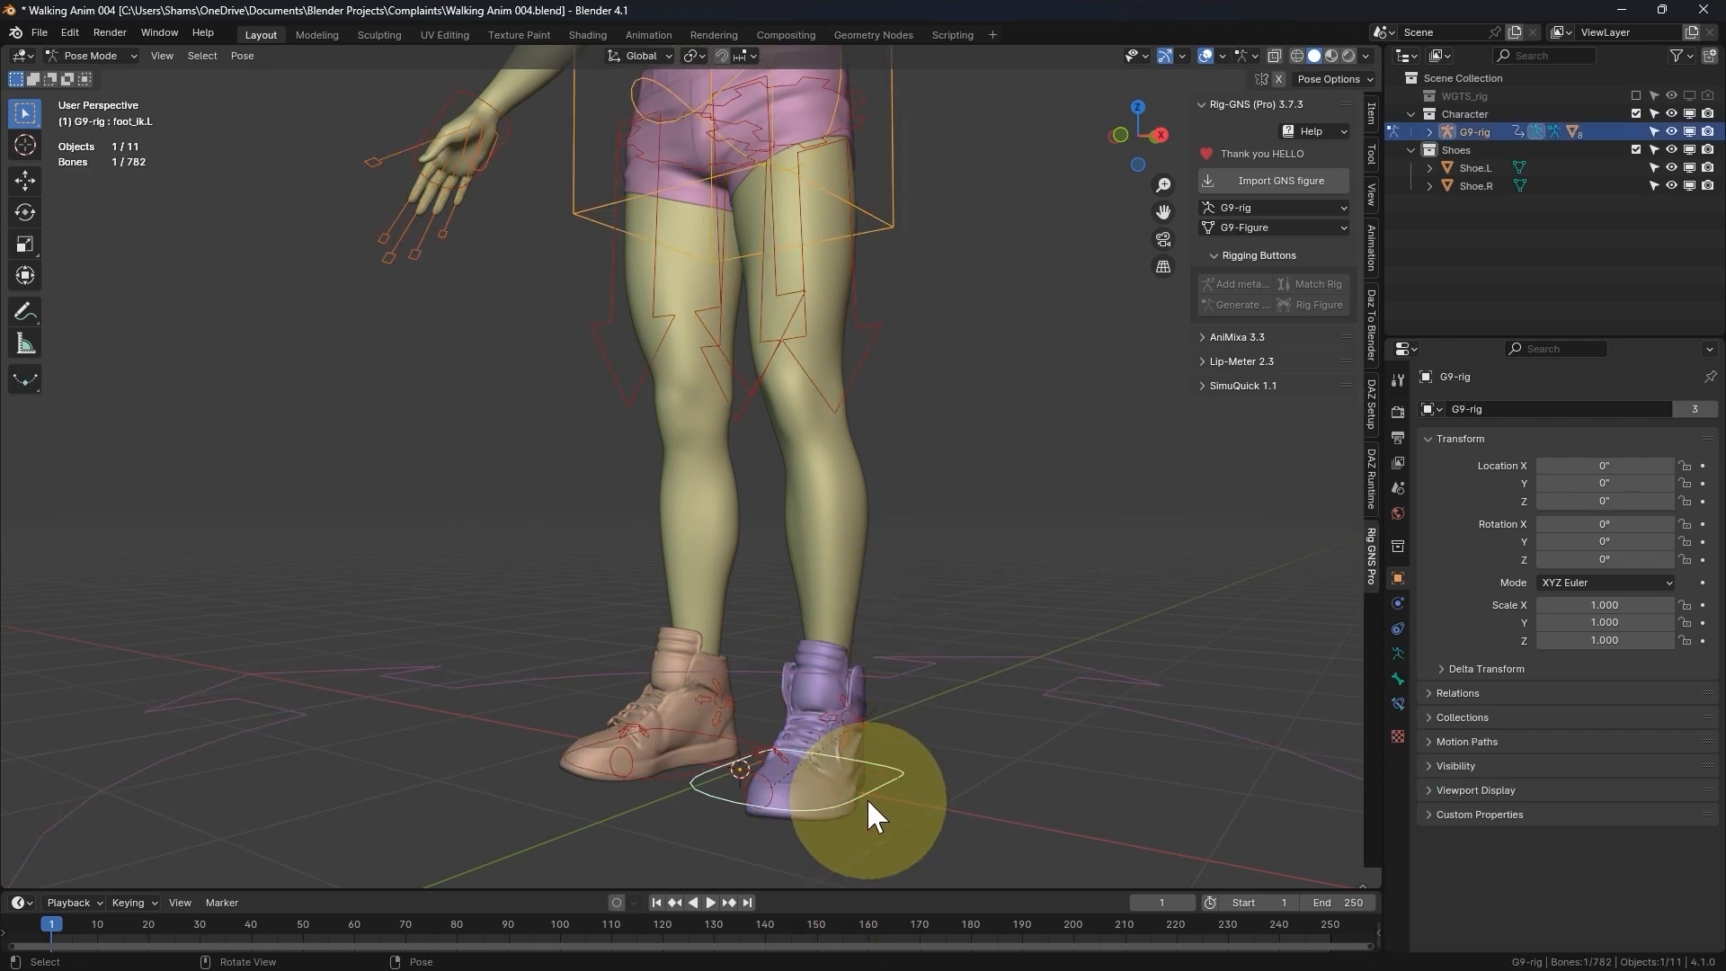
{"action": "left_click_drag", "start_coordinate": [866, 796], "coordinate": [928, 814]}
{"action": "right_click", "coordinate": [926, 807]}
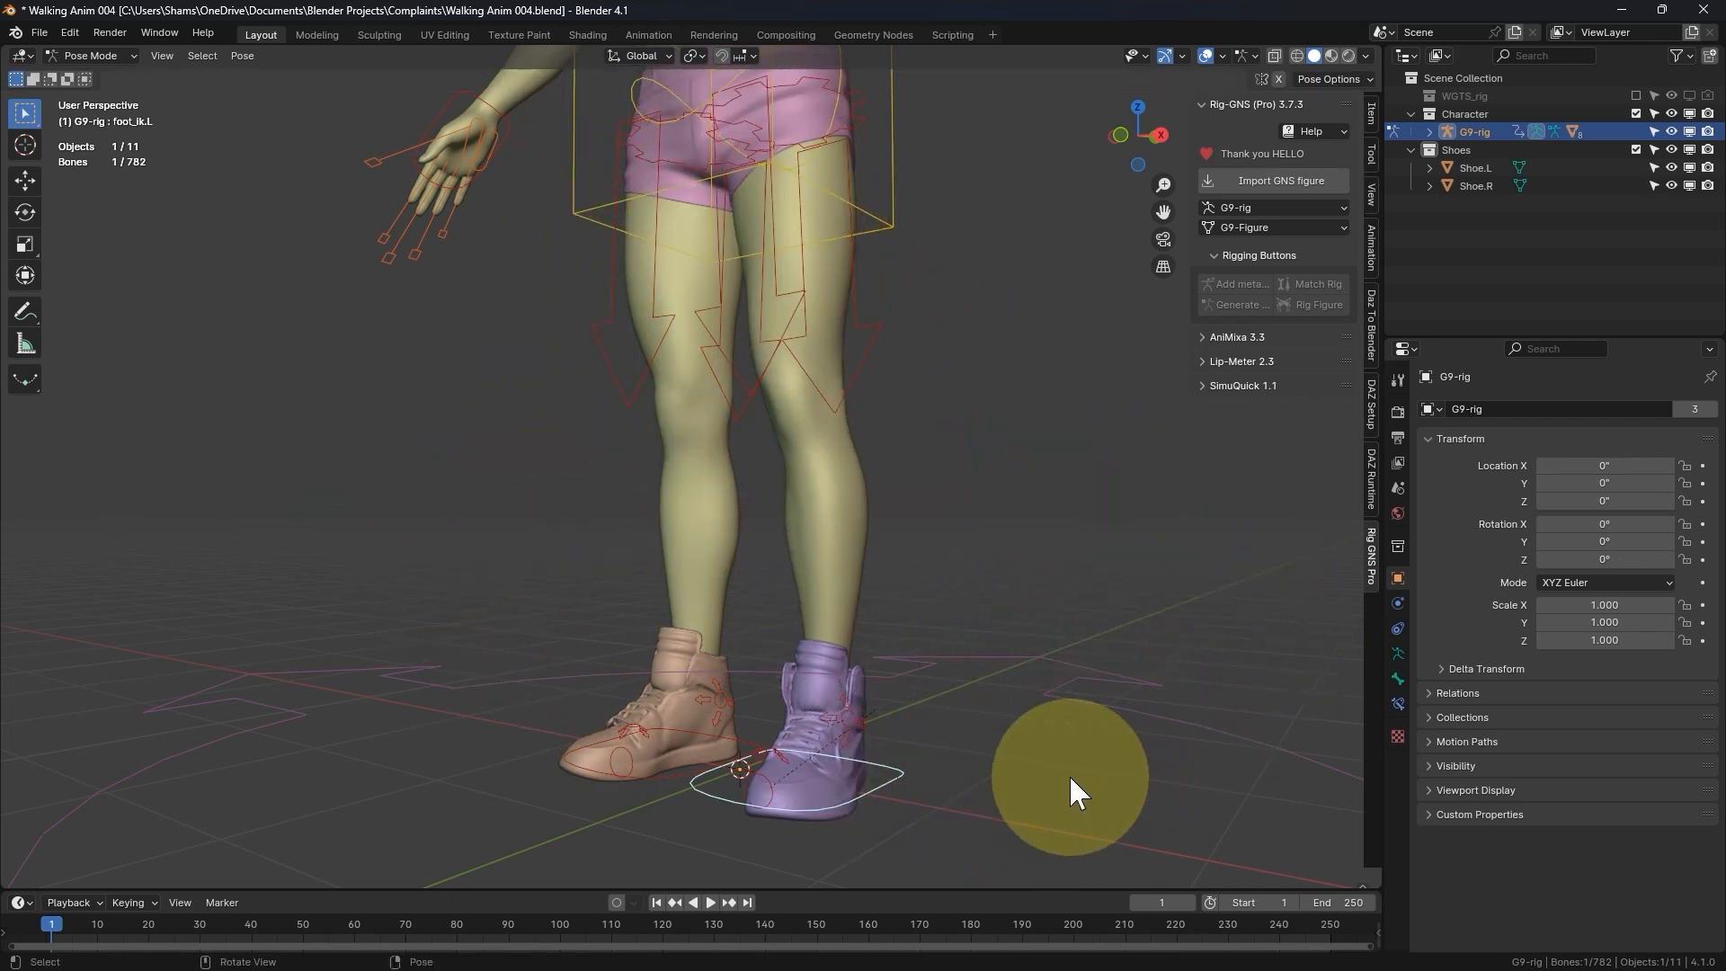
- Leave Pose Mode, open Shoe.L in Edit Mode and select its linked geometry to check whether the shoe is one connected mesh
{"action": "key", "text": "ctrl+Tab"}
{"action": "left_click", "coordinate": [809, 779]}
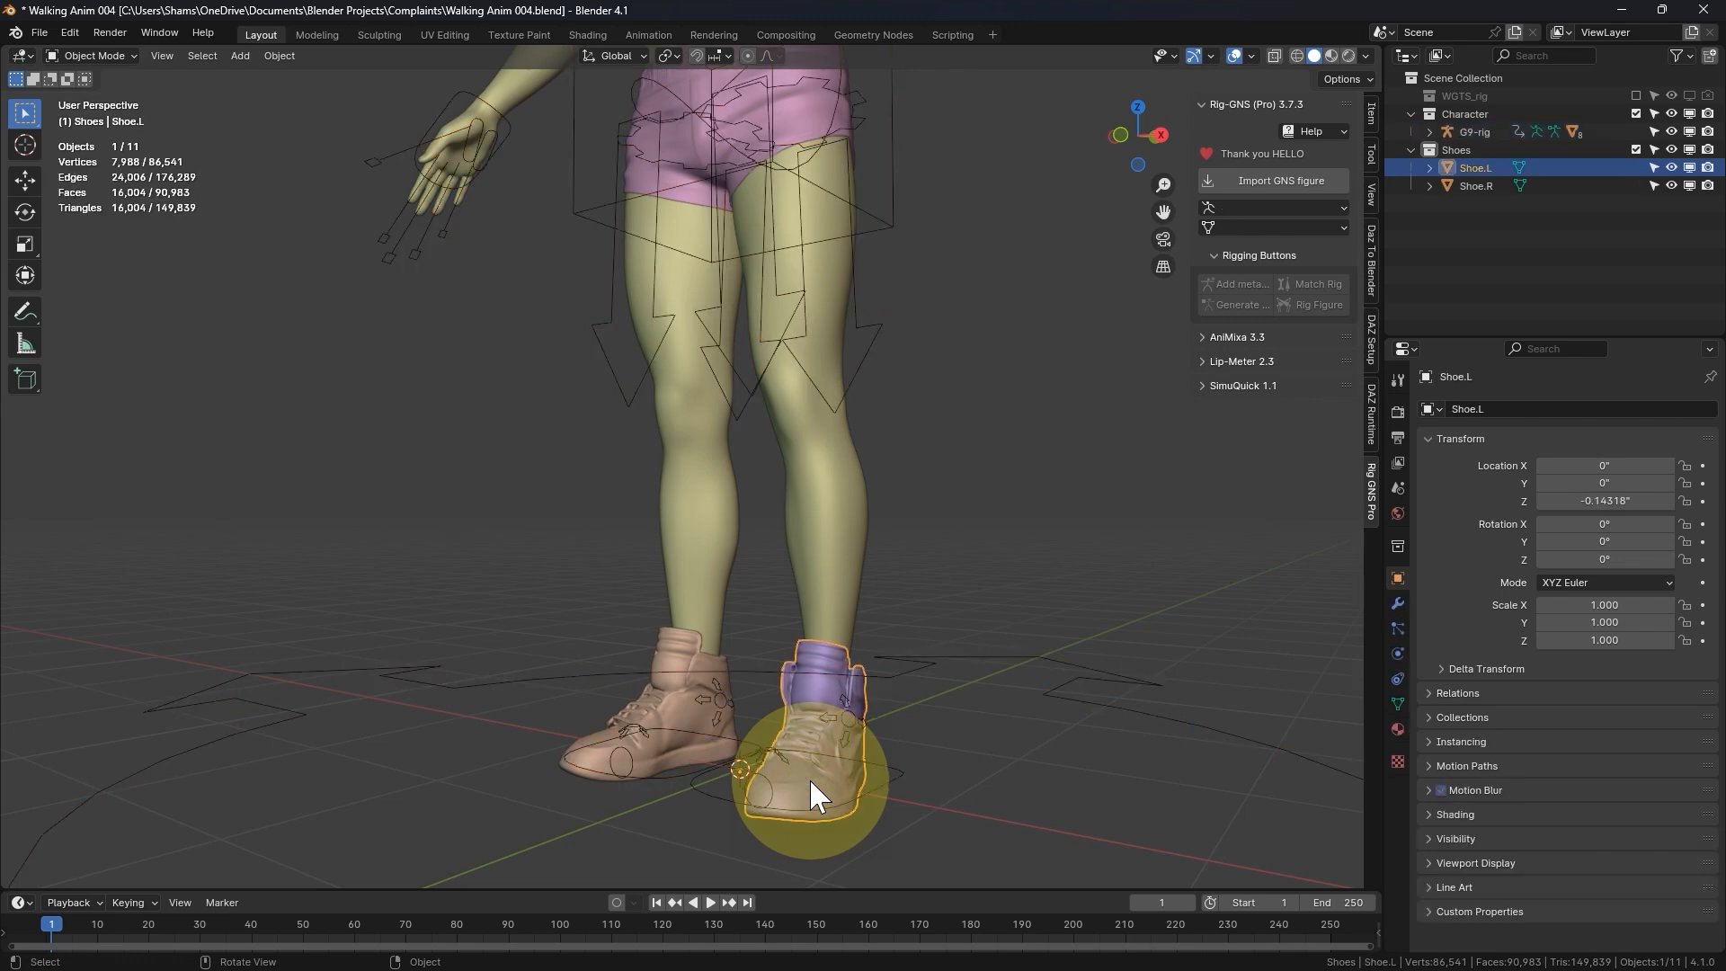
{"action": "mouse_move", "coordinate": [807, 779]}
{"action": "middle_mouse_down"}
{"action": "mouse_move", "coordinate": [782, 768]}
{"action": "mouse_move", "coordinate": [811, 762]}
{"action": "middle_mouse_up"}
{"action": "scroll", "coordinate": [752, 723], "scroll_direction": "up", "scroll_amount": 3}
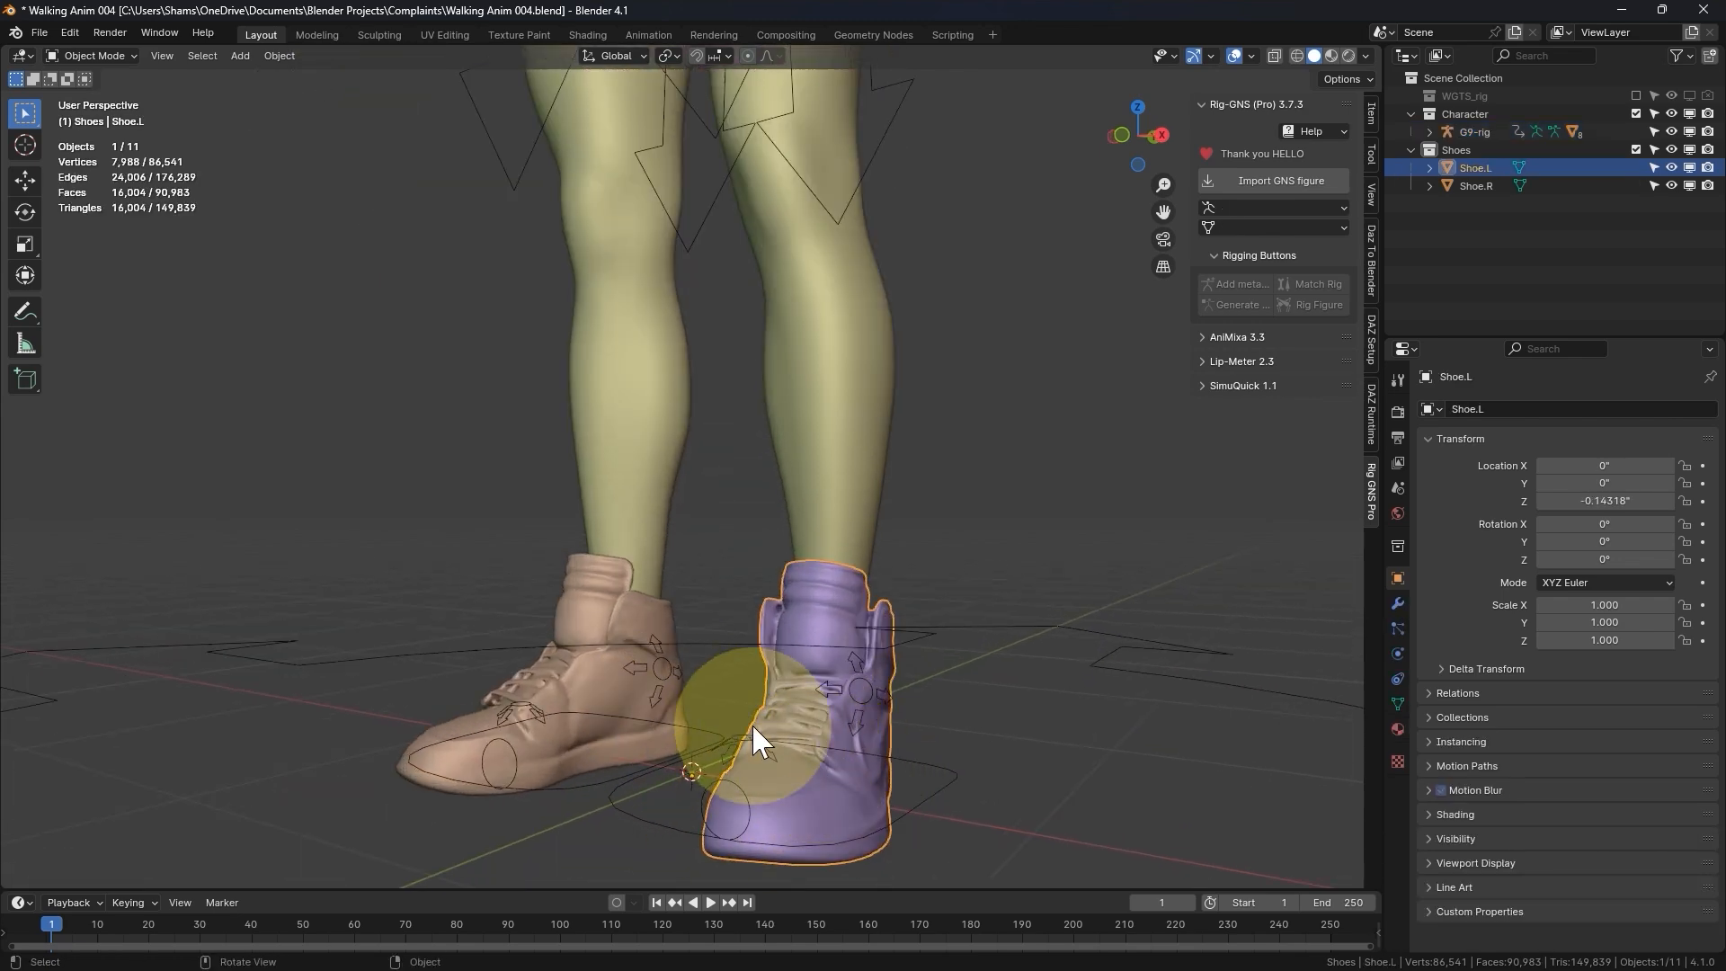
{"action": "key", "text": "Tab"}
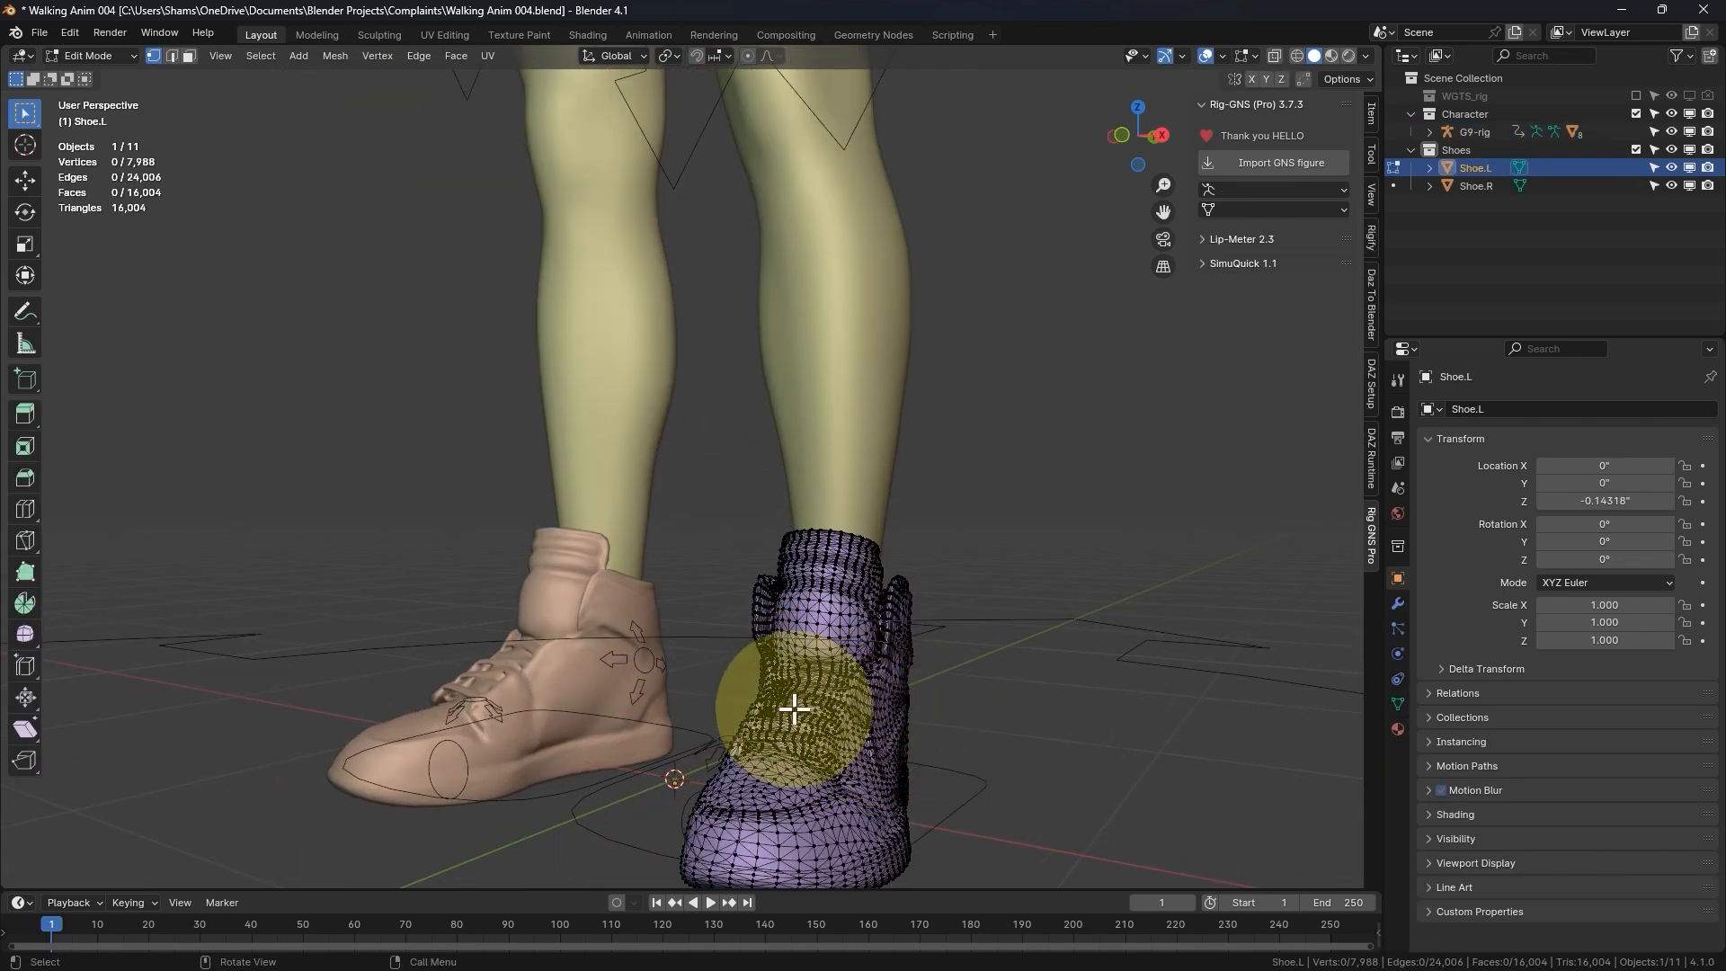
{"action": "key", "text": "l"}
{"action": "mouse_move", "coordinate": [720, 686]}
{"action": "middle_mouse_down"}
{"action": "mouse_move", "coordinate": [532, 686]}
{"action": "mouse_move", "coordinate": [759, 708]}
{"action": "mouse_move", "coordinate": [719, 706]}
{"action": "middle_mouse_up"}
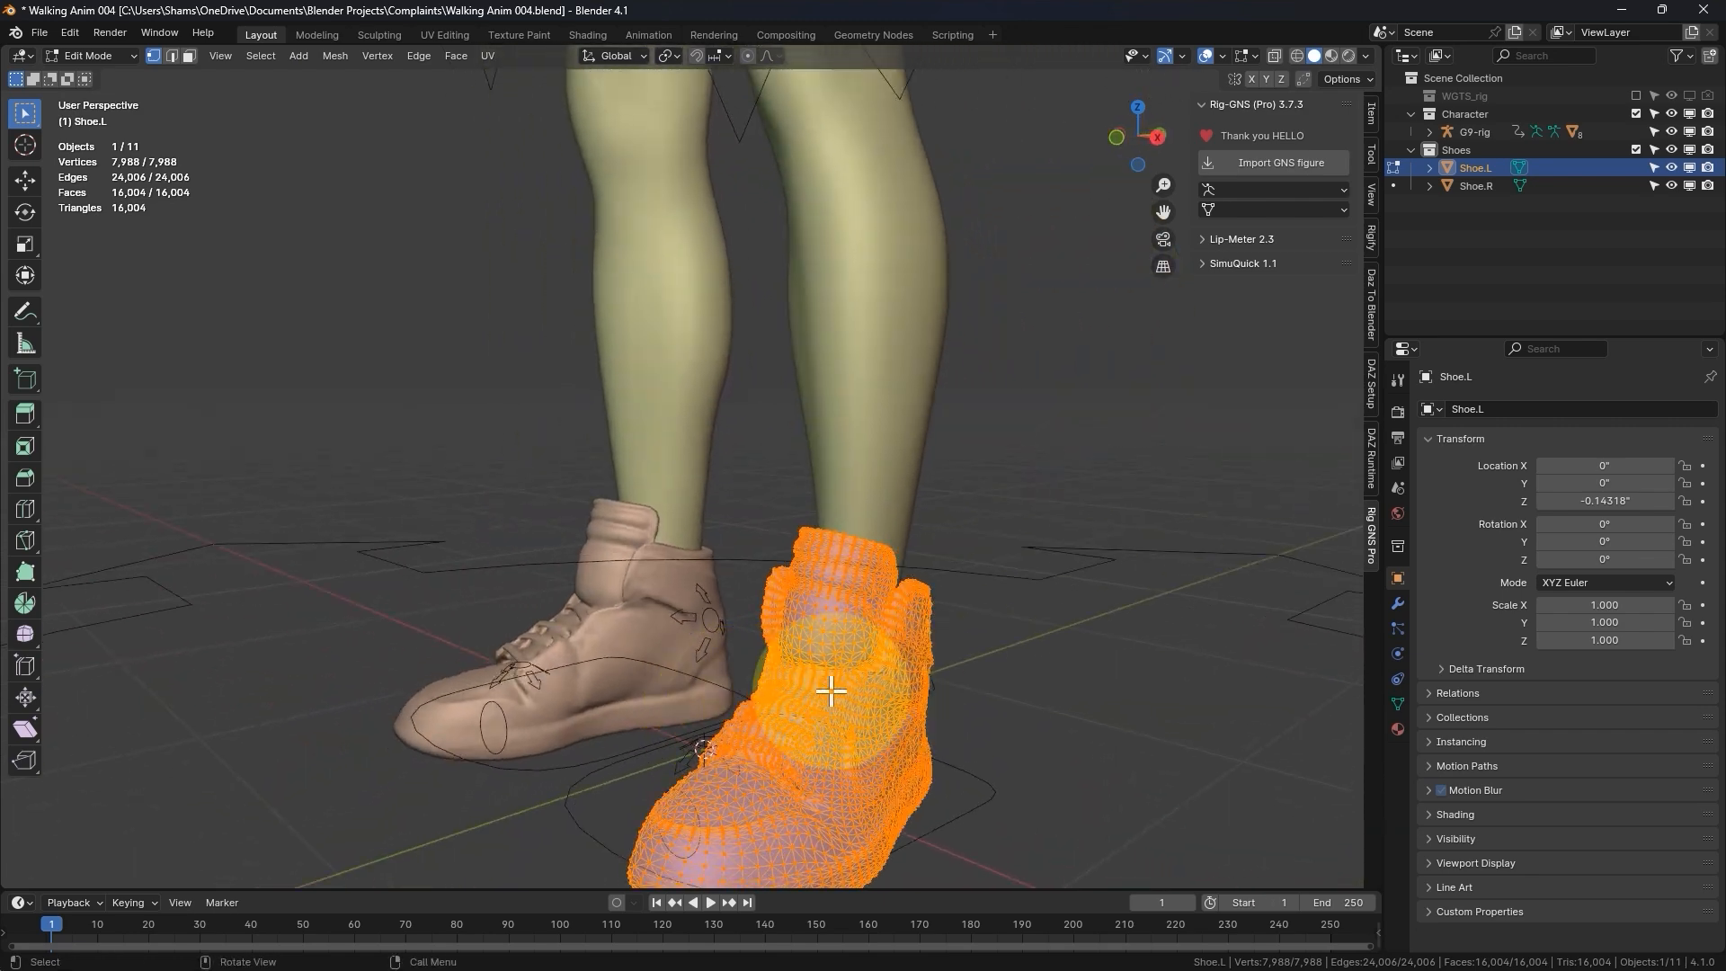
- Examine the selected shoe mesh from the front and side, and return Shoe.L to Object Mode
{"action": "scroll", "coordinate": [803, 676], "scroll_direction": "up", "scroll_amount": 2}
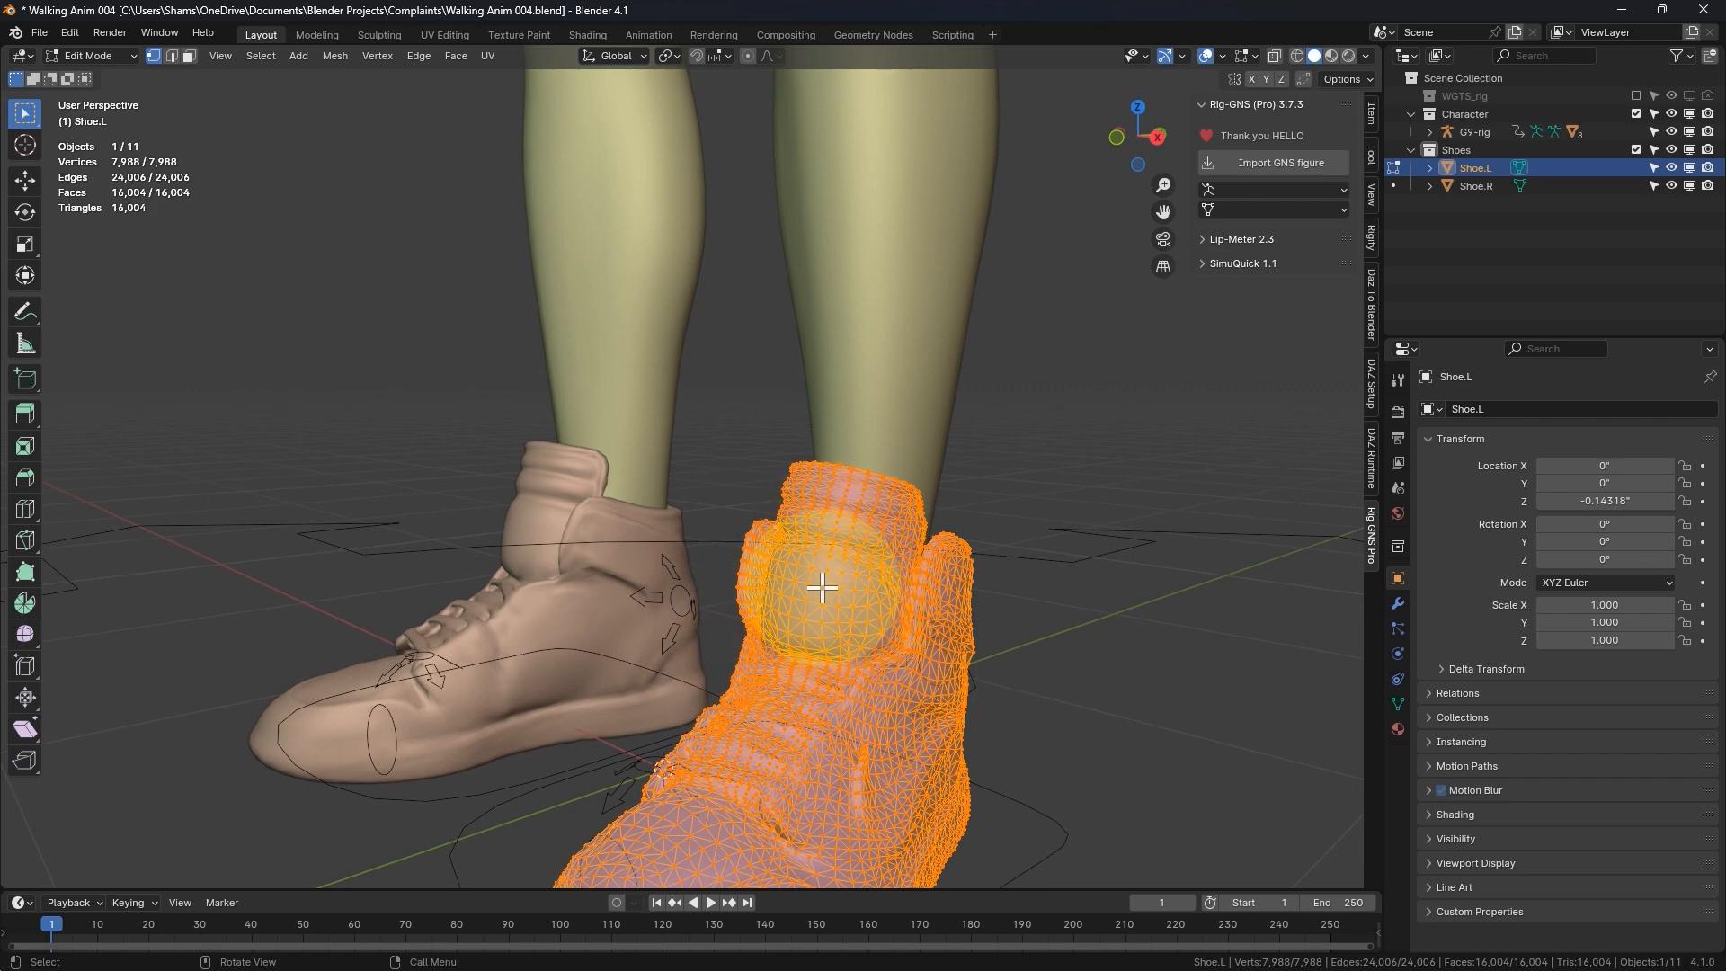
{"action": "middle_click_drag", "start_coordinate": [909, 767], "coordinate": [790, 766]}
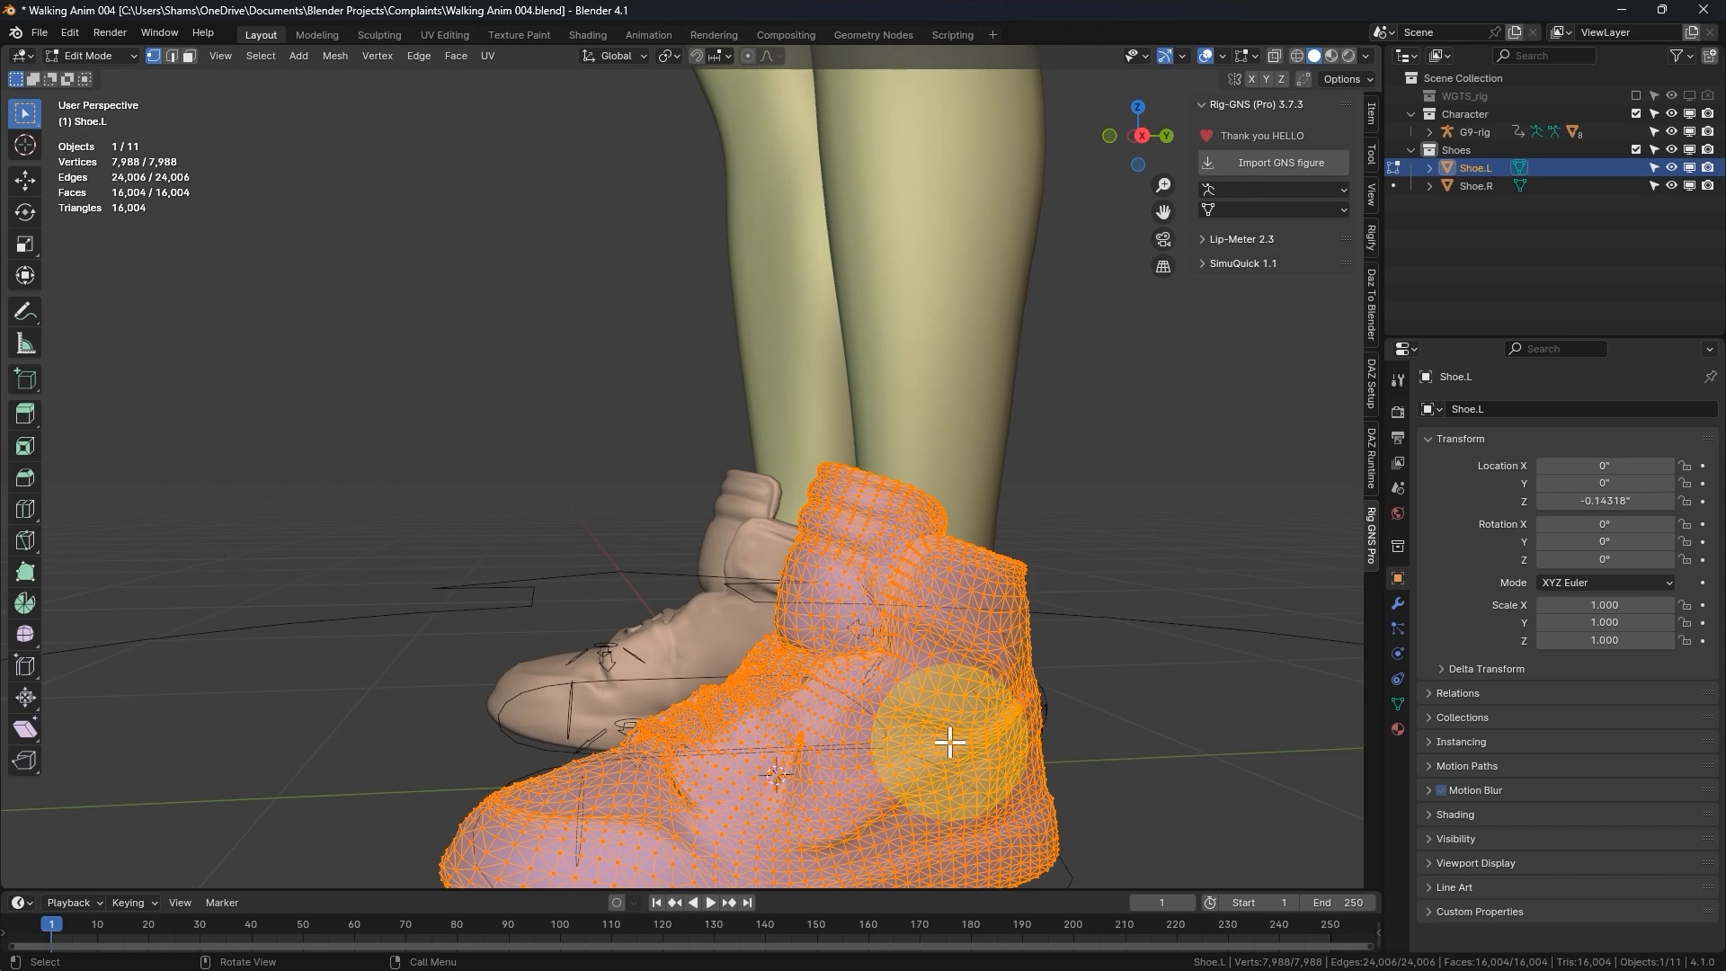
{"action": "middle_click_drag", "start_coordinate": [949, 743], "coordinate": [873, 581]}
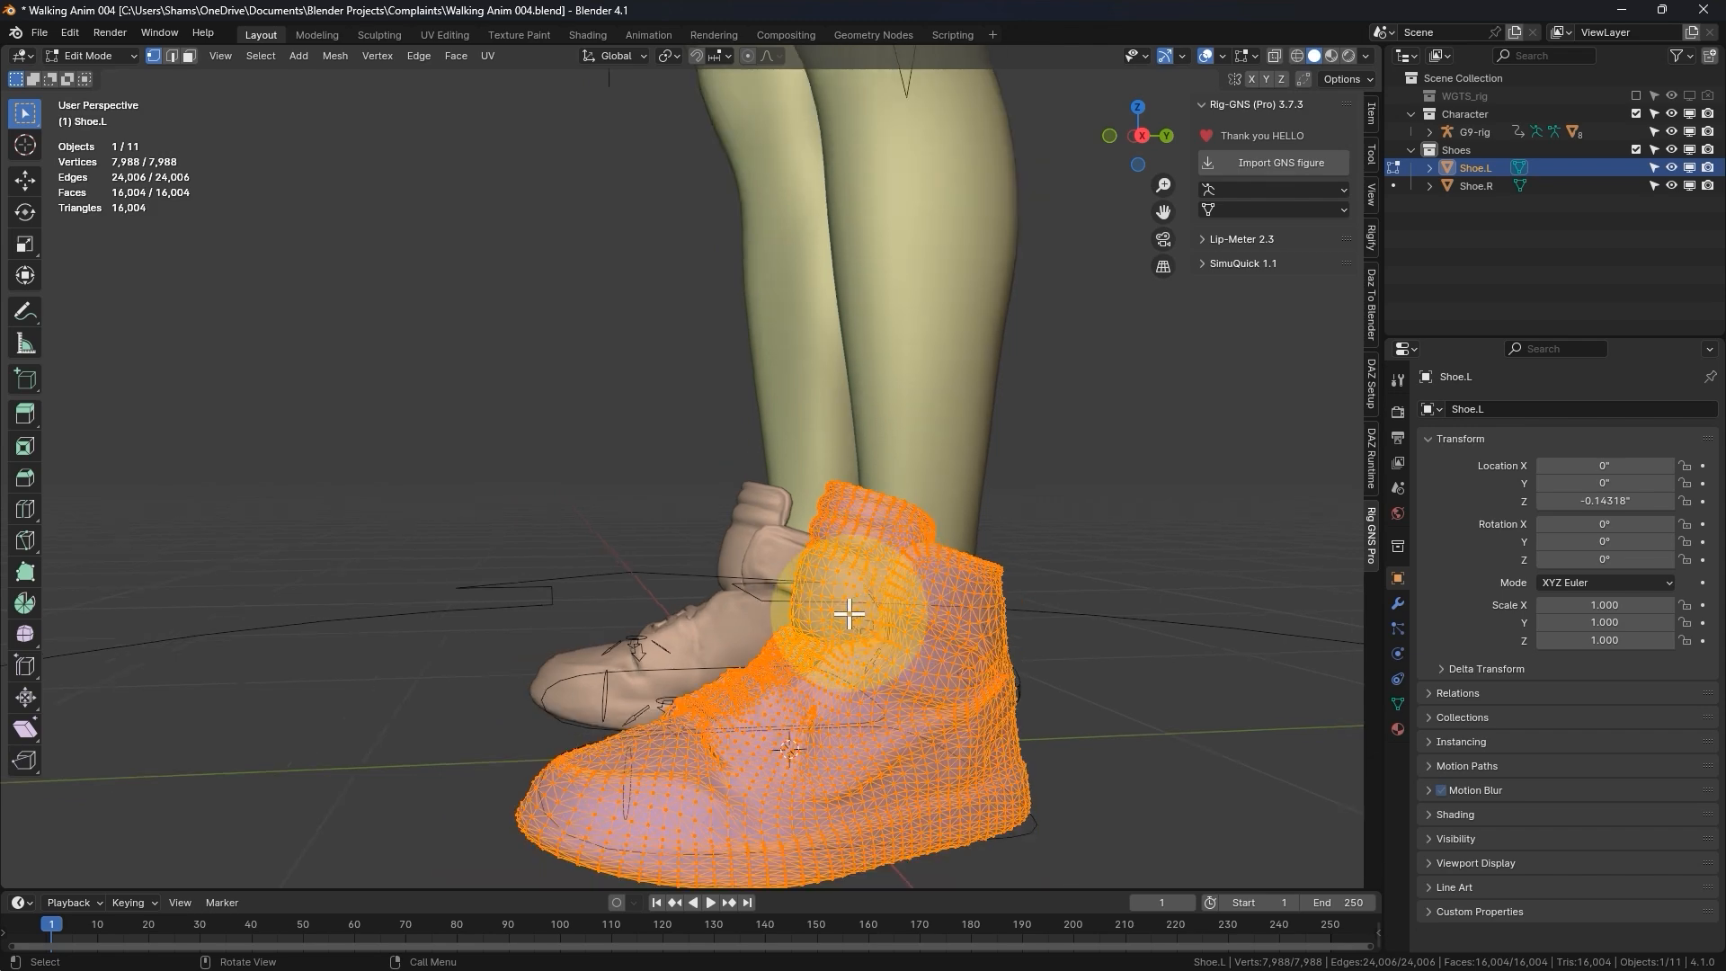
{"action": "key", "text": "ctrl+Tab"}
{"action": "left_click", "coordinate": [721, 618]}
{"action": "mouse_move", "coordinate": [713, 675]}
{"action": "middle_mouse_down"}
{"action": "mouse_move", "coordinate": [663, 686]}
{"action": "mouse_move", "coordinate": [772, 694]}
{"action": "mouse_move", "coordinate": [674, 693]}
{"action": "middle_mouse_up"}
{"action": "key", "text": "ctrl+Tab"}
{"action": "left_click", "coordinate": [573, 705]}
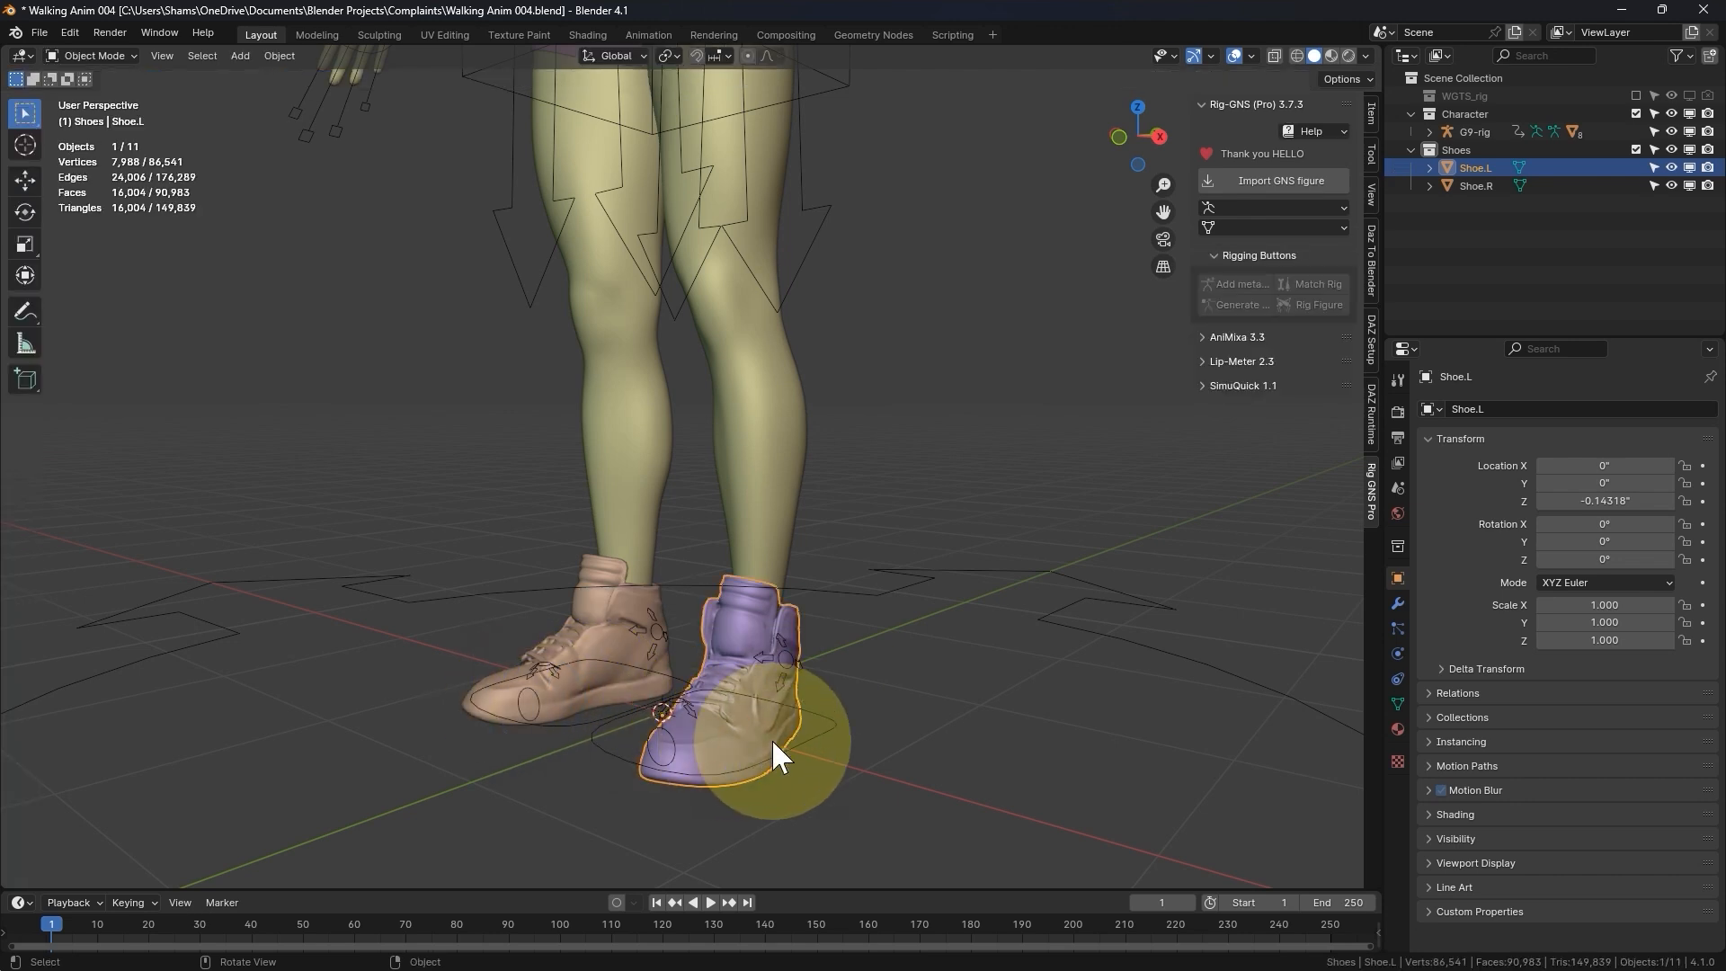
- Examine the Auto parenting type for attaching Shoe.L to the rig, without applying it
{"action": "left_click", "coordinate": [1233, 339]}
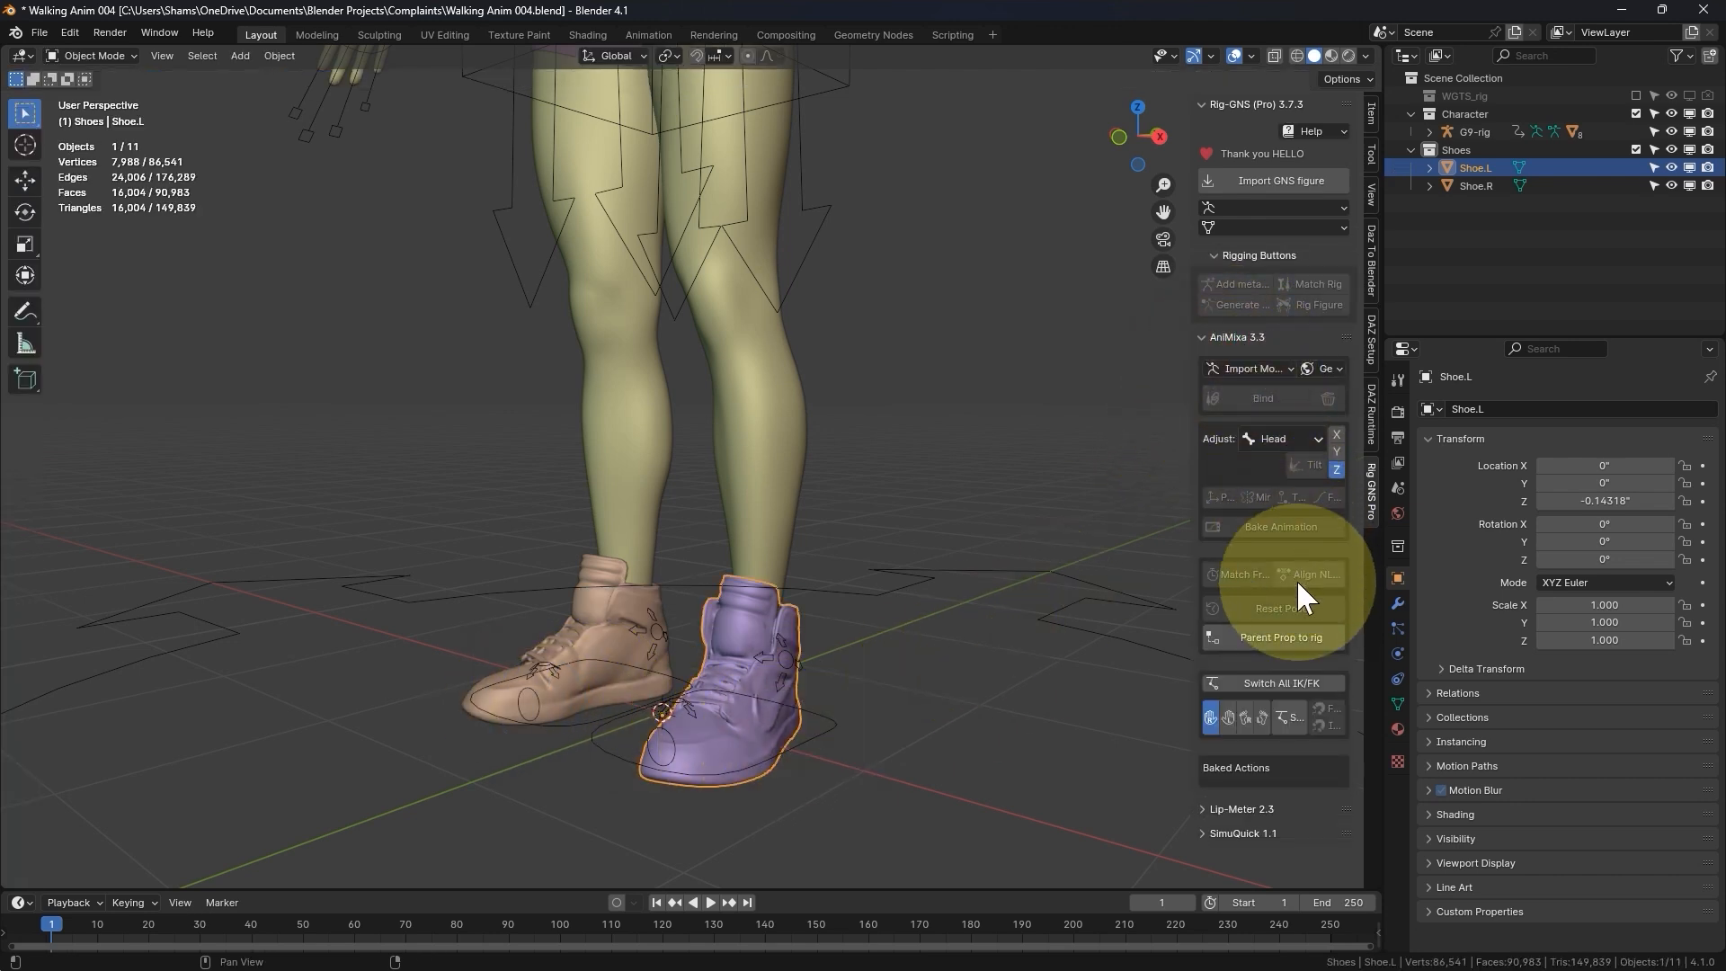
{"action": "left_click", "coordinate": [1283, 638]}
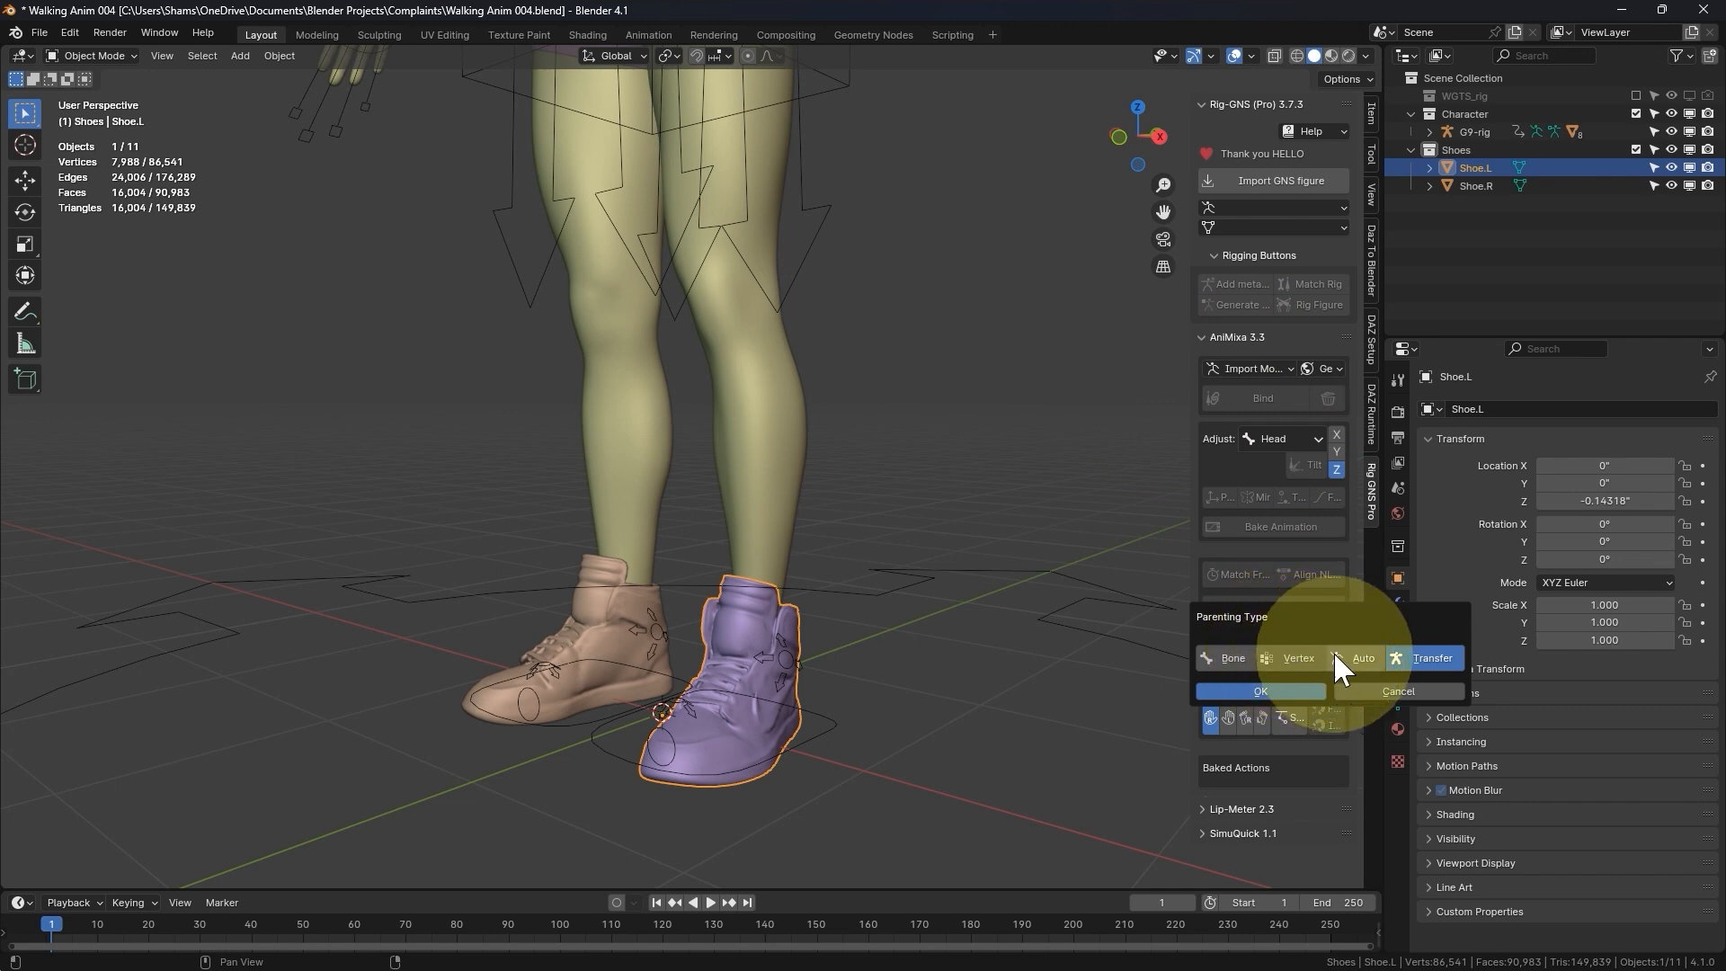
{"action": "left_click", "coordinate": [1341, 654]}
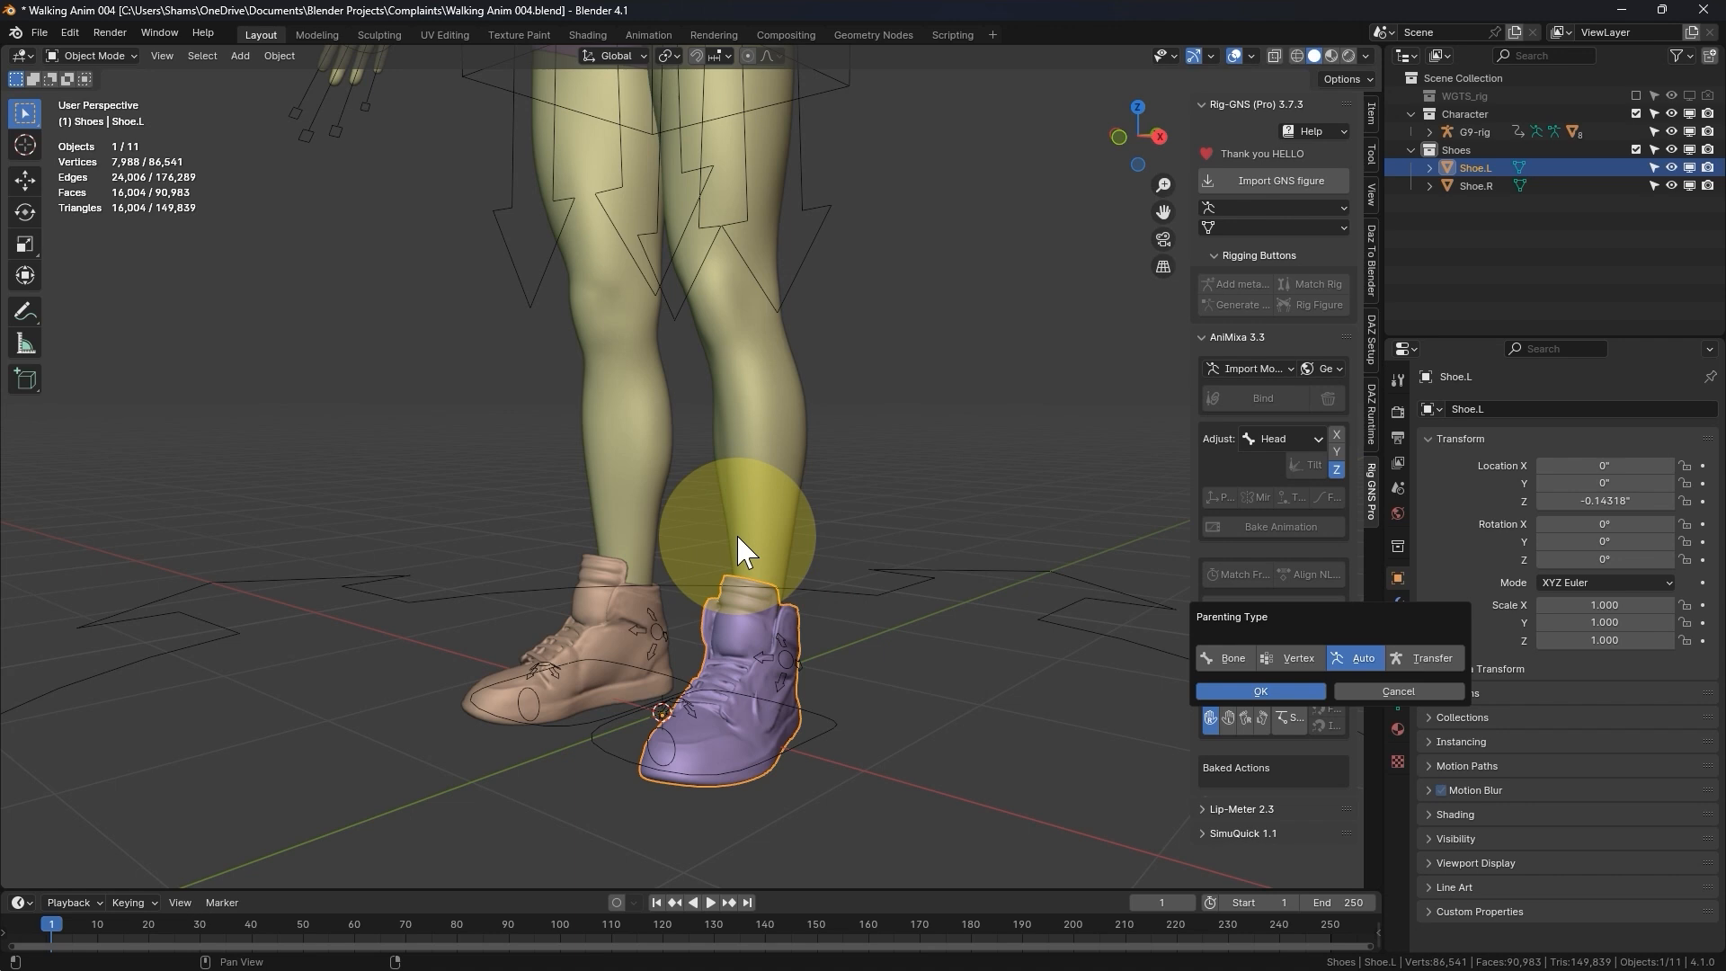
- Isolate G9-Figure in local view and prepare to sample its vertex groups in Weight Paint mode
{"action": "left_click", "coordinate": [771, 520]}
{"action": "left_click", "coordinate": [770, 515]}
{"action": "key", "text": "KP_Divide"}
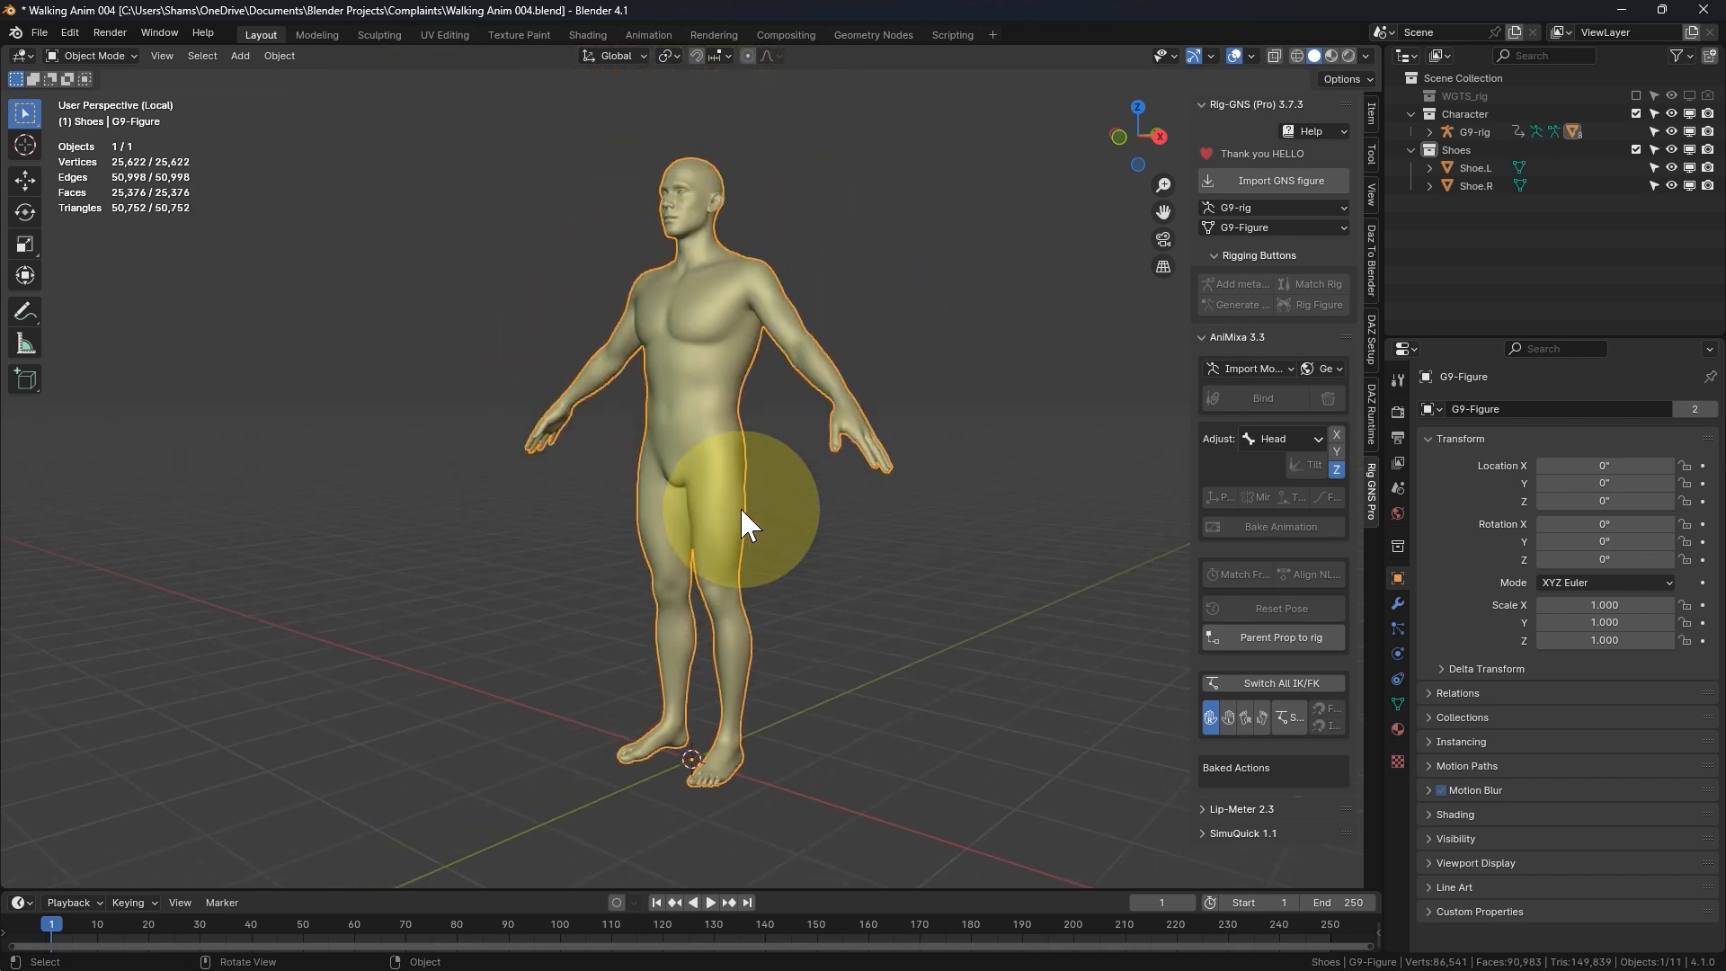
{"action": "scroll", "coordinate": [701, 791], "scroll_direction": "up", "scroll_amount": 6}
{"action": "key", "text": "ctrl+Tab"}
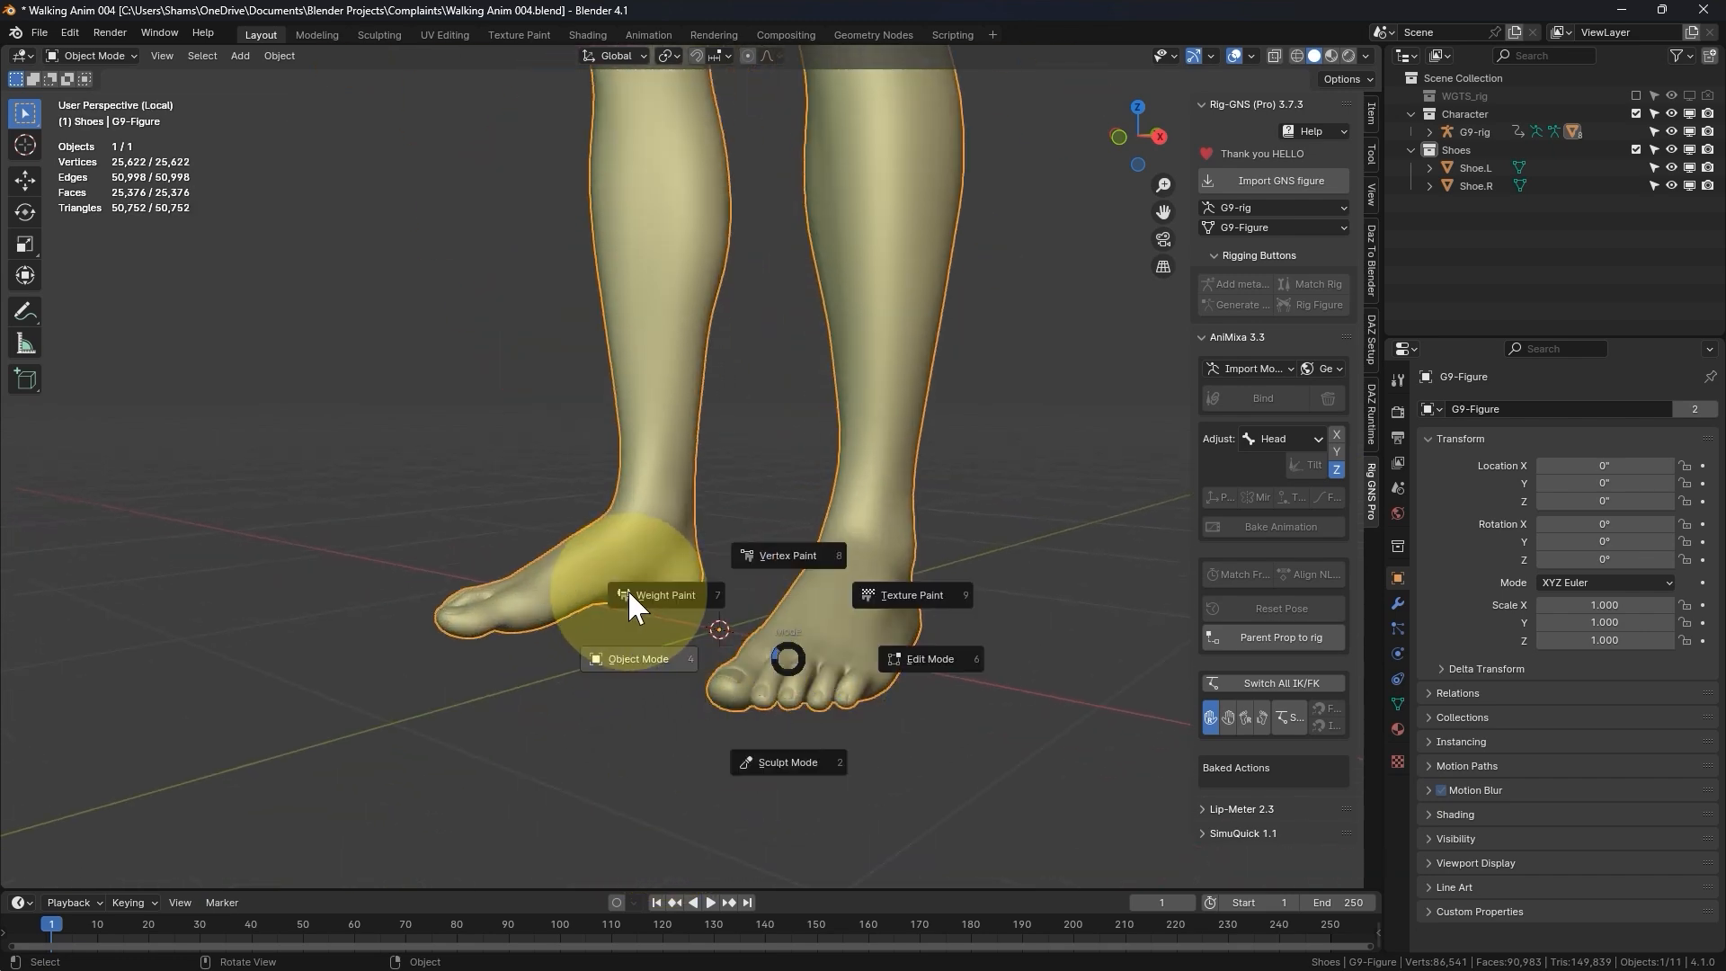
{"action": "left_click", "coordinate": [642, 595]}
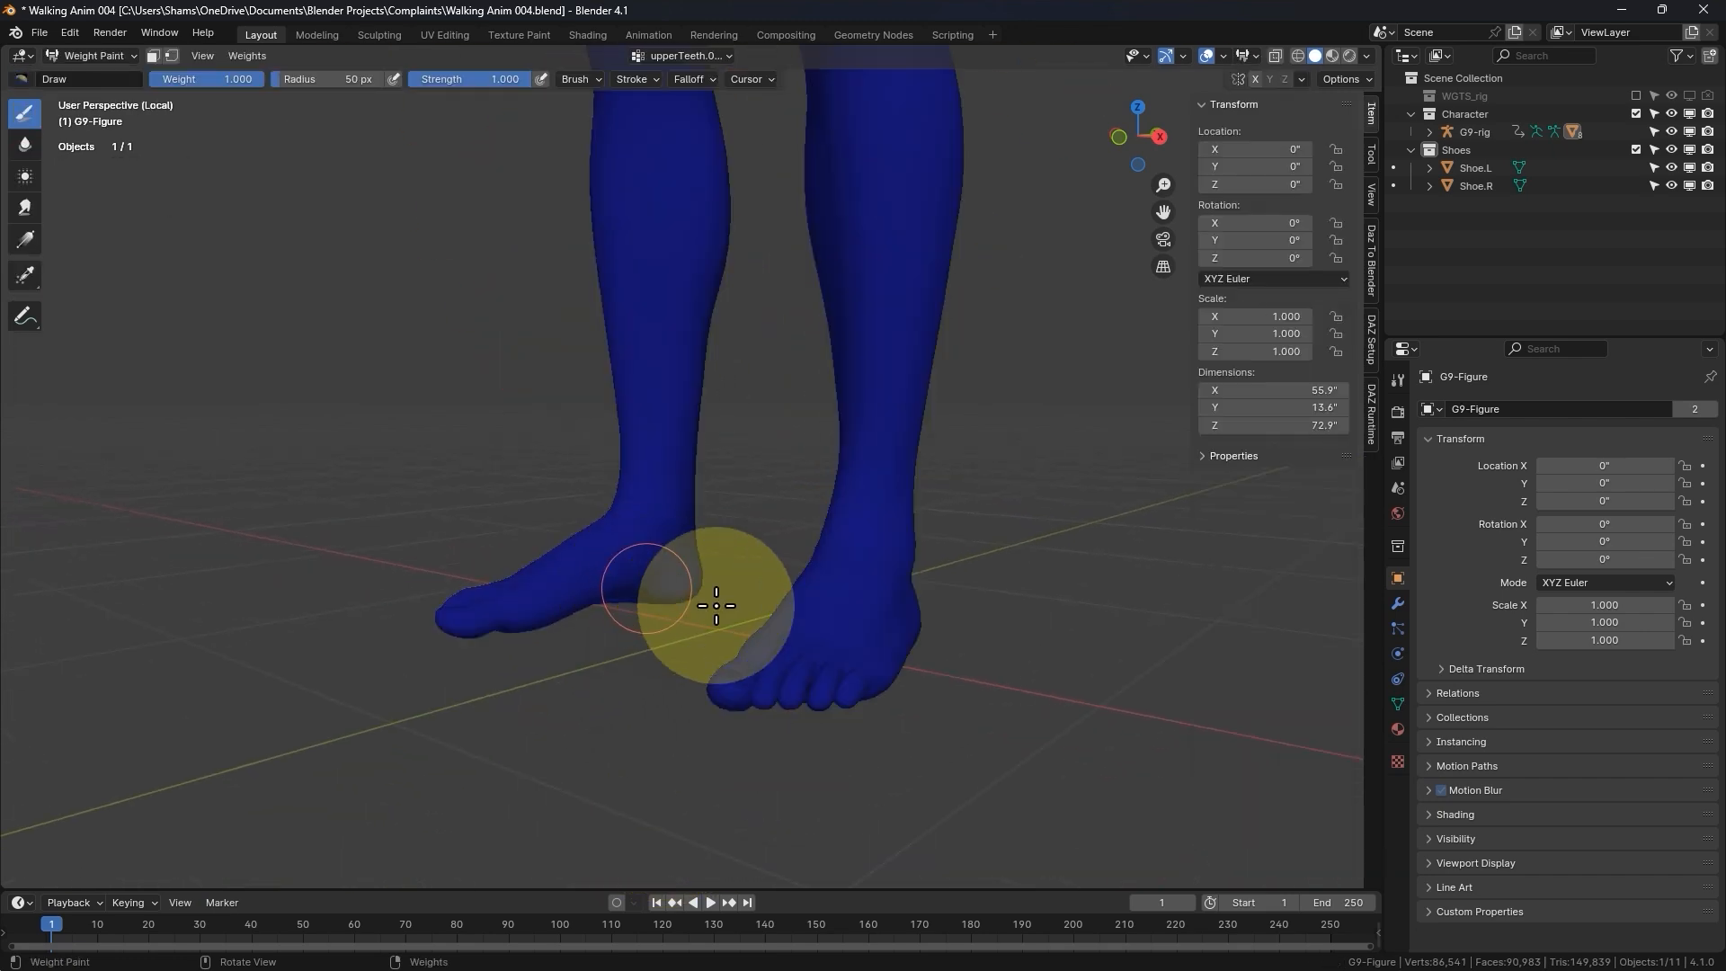
{"action": "left_click", "coordinate": [24, 281]}
{"action": "left_click_drag", "start_coordinate": [27, 276], "coordinate": [89, 316]}
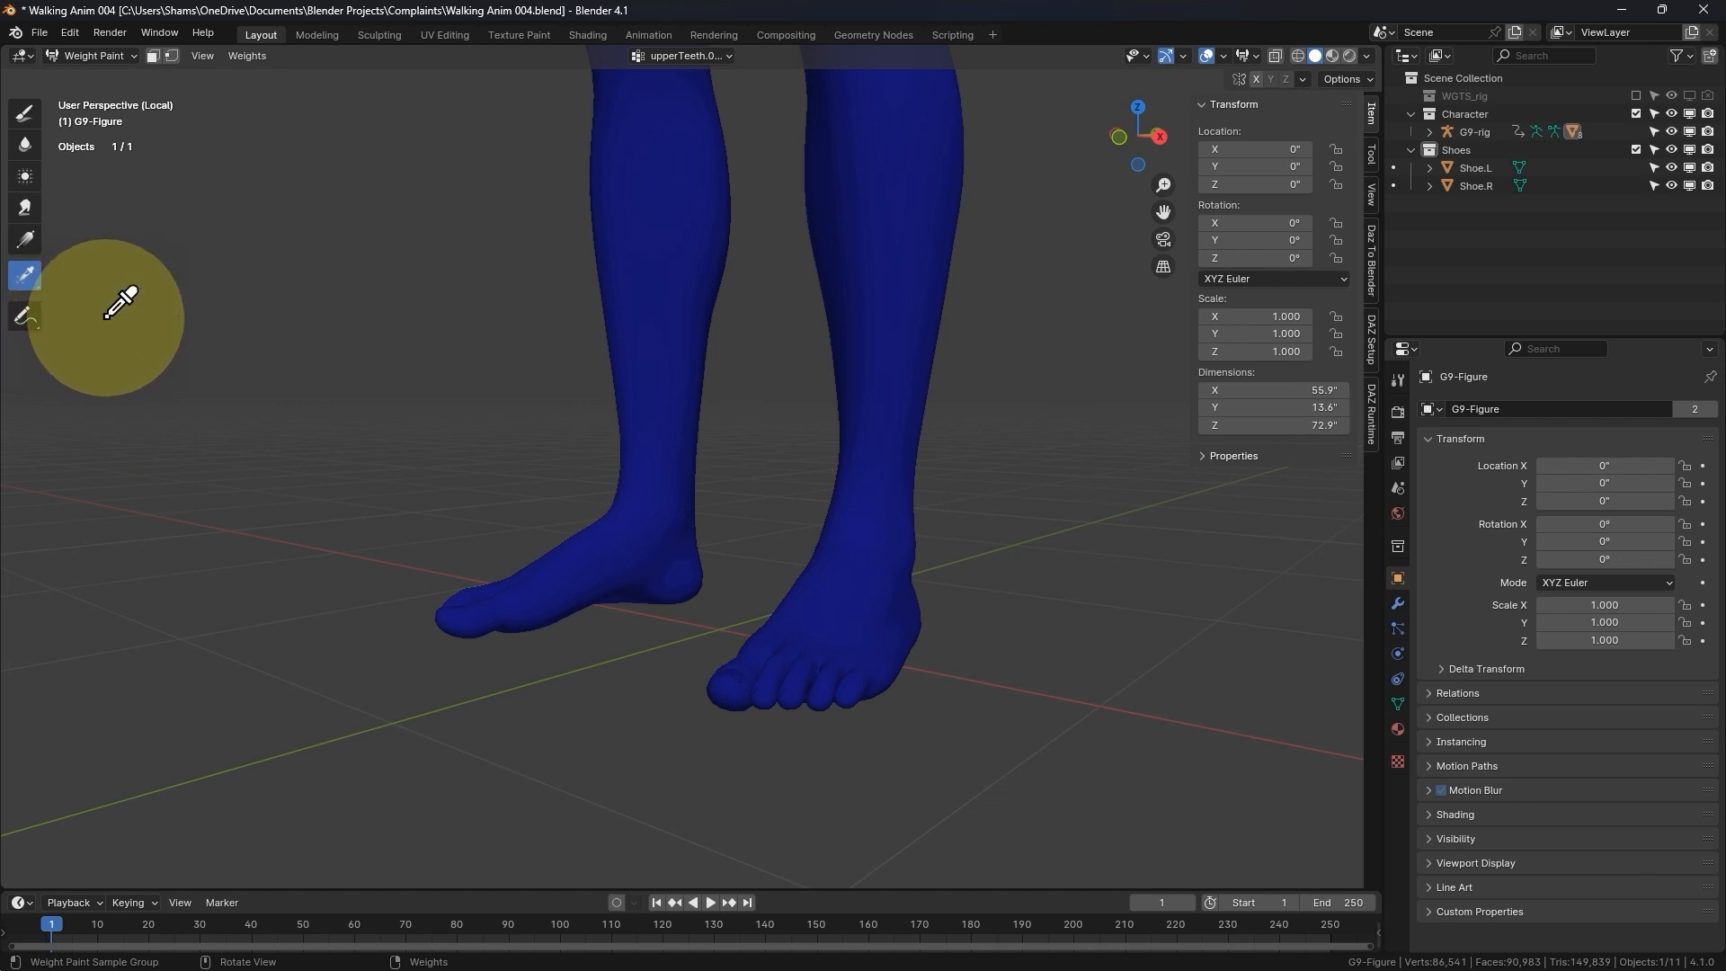
- Sample the vertex groups across the left foot's toes, from SmallToe1.L to SmallToe4_2.L, to view their weights
{"action": "left_click", "coordinate": [770, 697]}
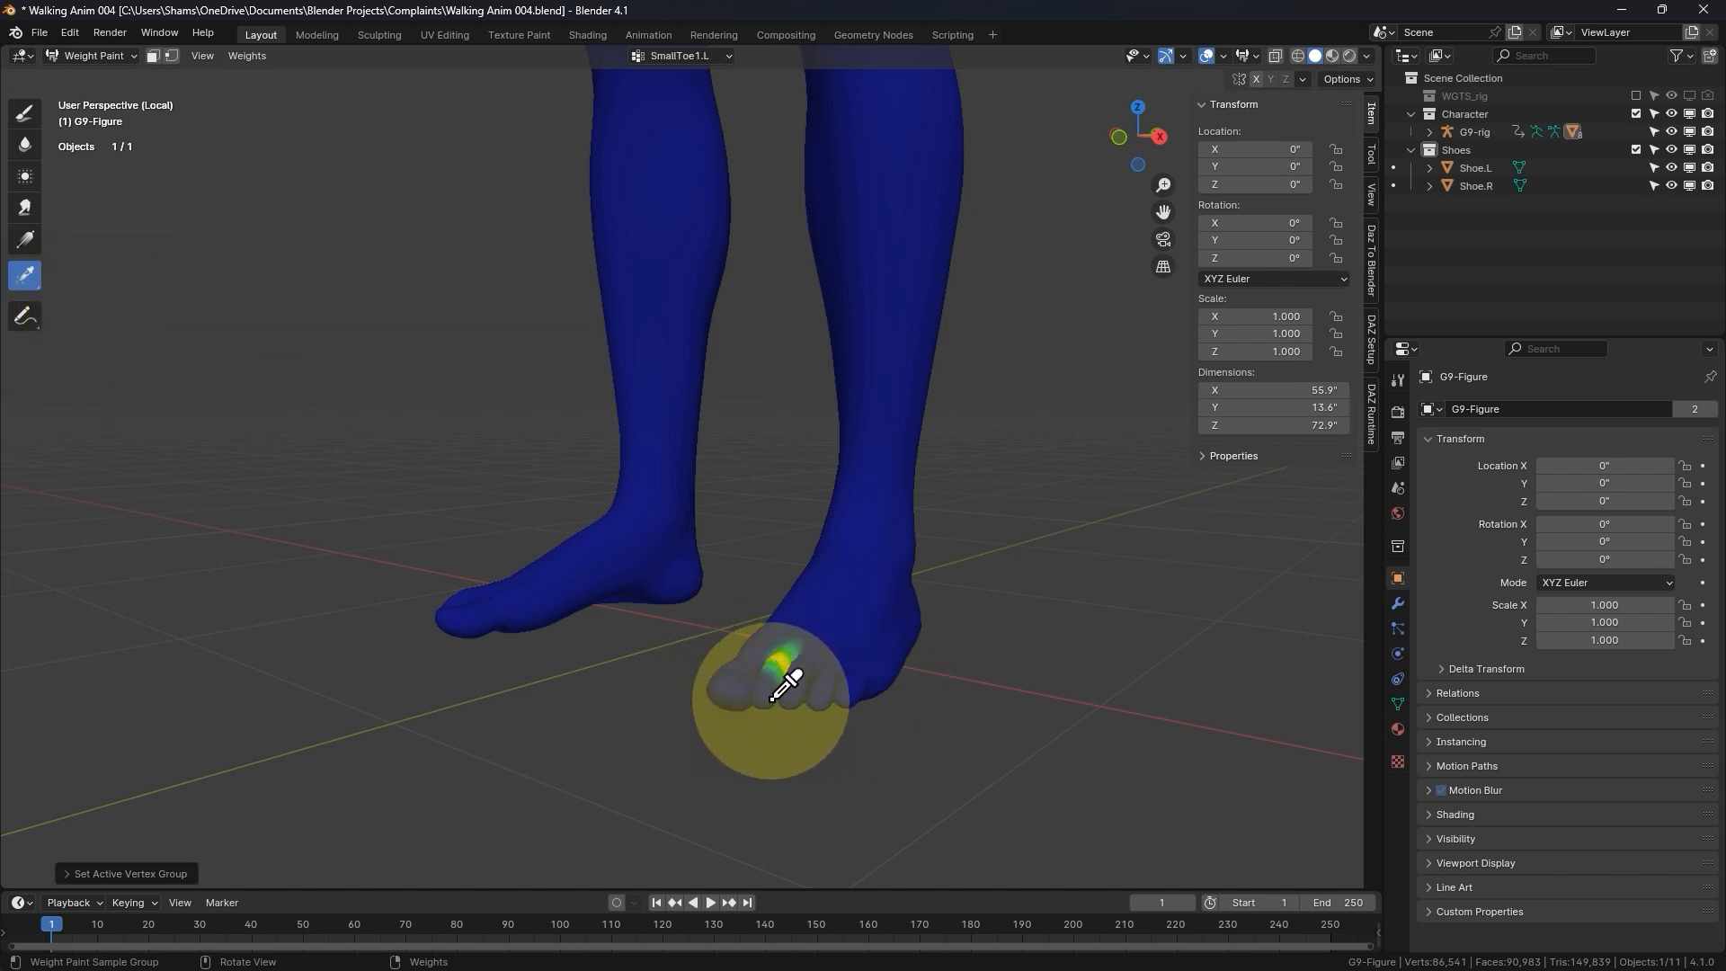
{"action": "scroll", "coordinate": [796, 669], "scroll_direction": "up", "scroll_amount": 2}
{"action": "left_click", "coordinate": [795, 674]}
{"action": "left_click", "coordinate": [824, 661]}
{"action": "left_click", "coordinate": [890, 661]}
{"action": "left_click", "coordinate": [925, 655]}
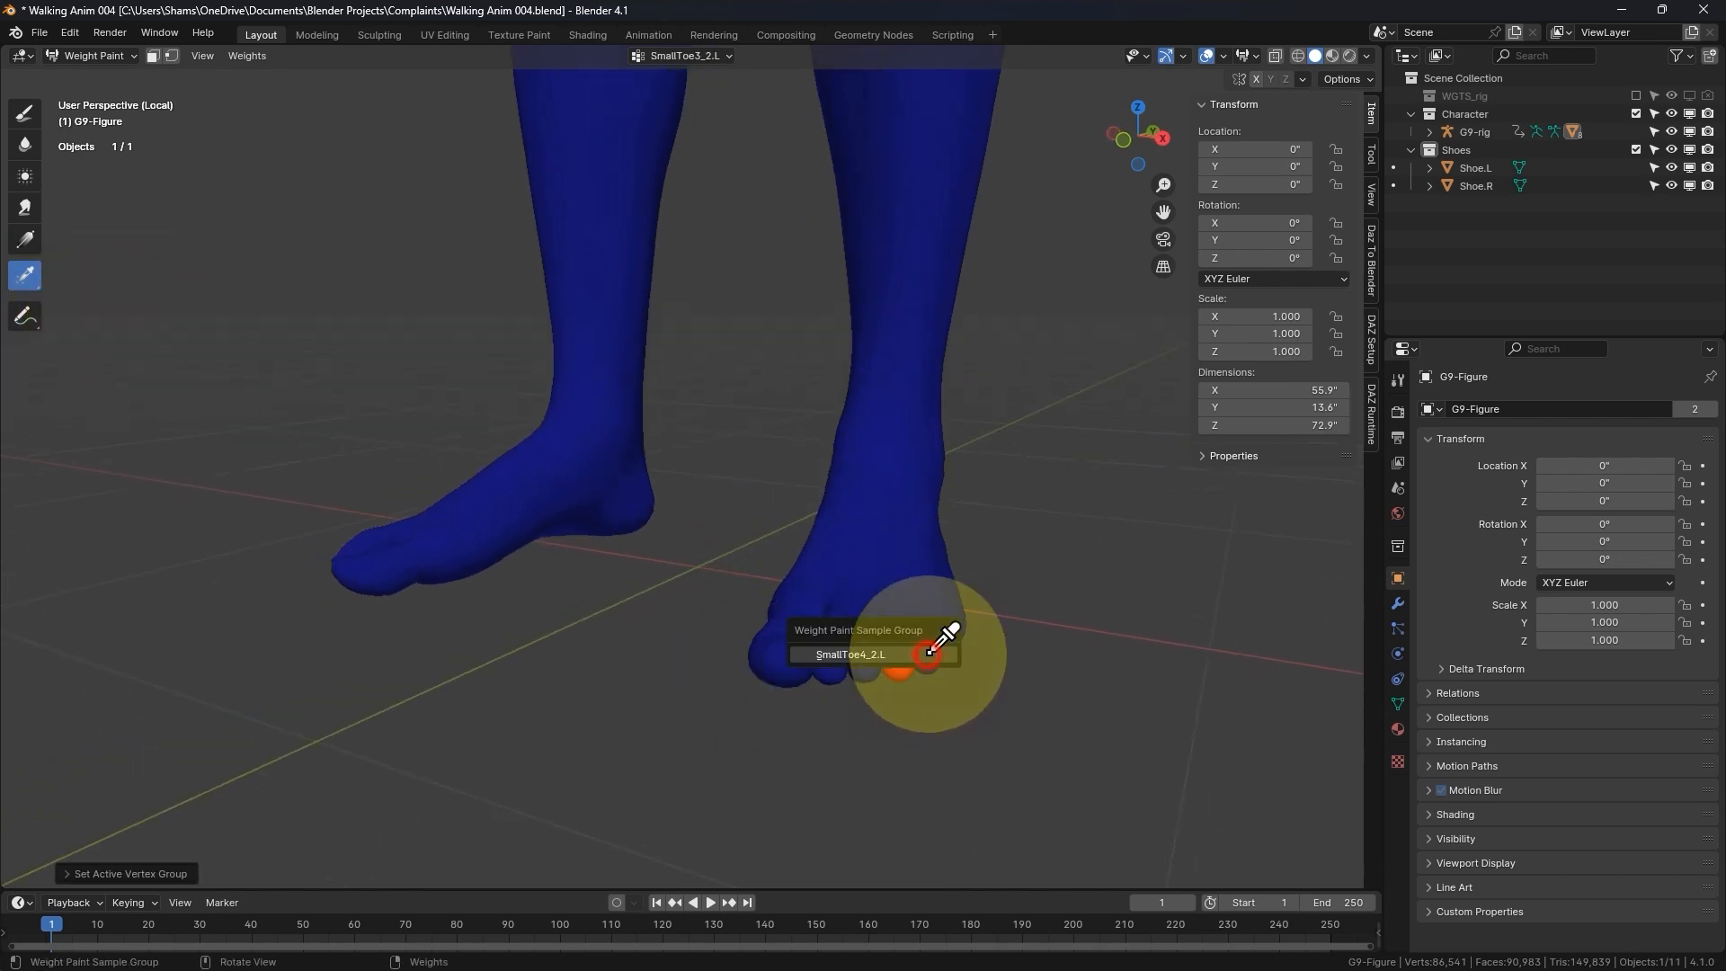
- Sample the SmallToe3.L vertex group on the left foot, then return to Object Mode and leave local view
{"action": "scroll", "coordinate": [928, 643], "scroll_direction": "down", "scroll_amount": 3}
{"action": "middle_click_drag", "start_coordinate": [920, 626], "coordinate": [898, 678]}
{"action": "scroll", "coordinate": [744, 473], "scroll_direction": "up", "scroll_amount": 6}
{"action": "scroll", "coordinate": [809, 539], "scroll_direction": "down", "scroll_amount": 3}
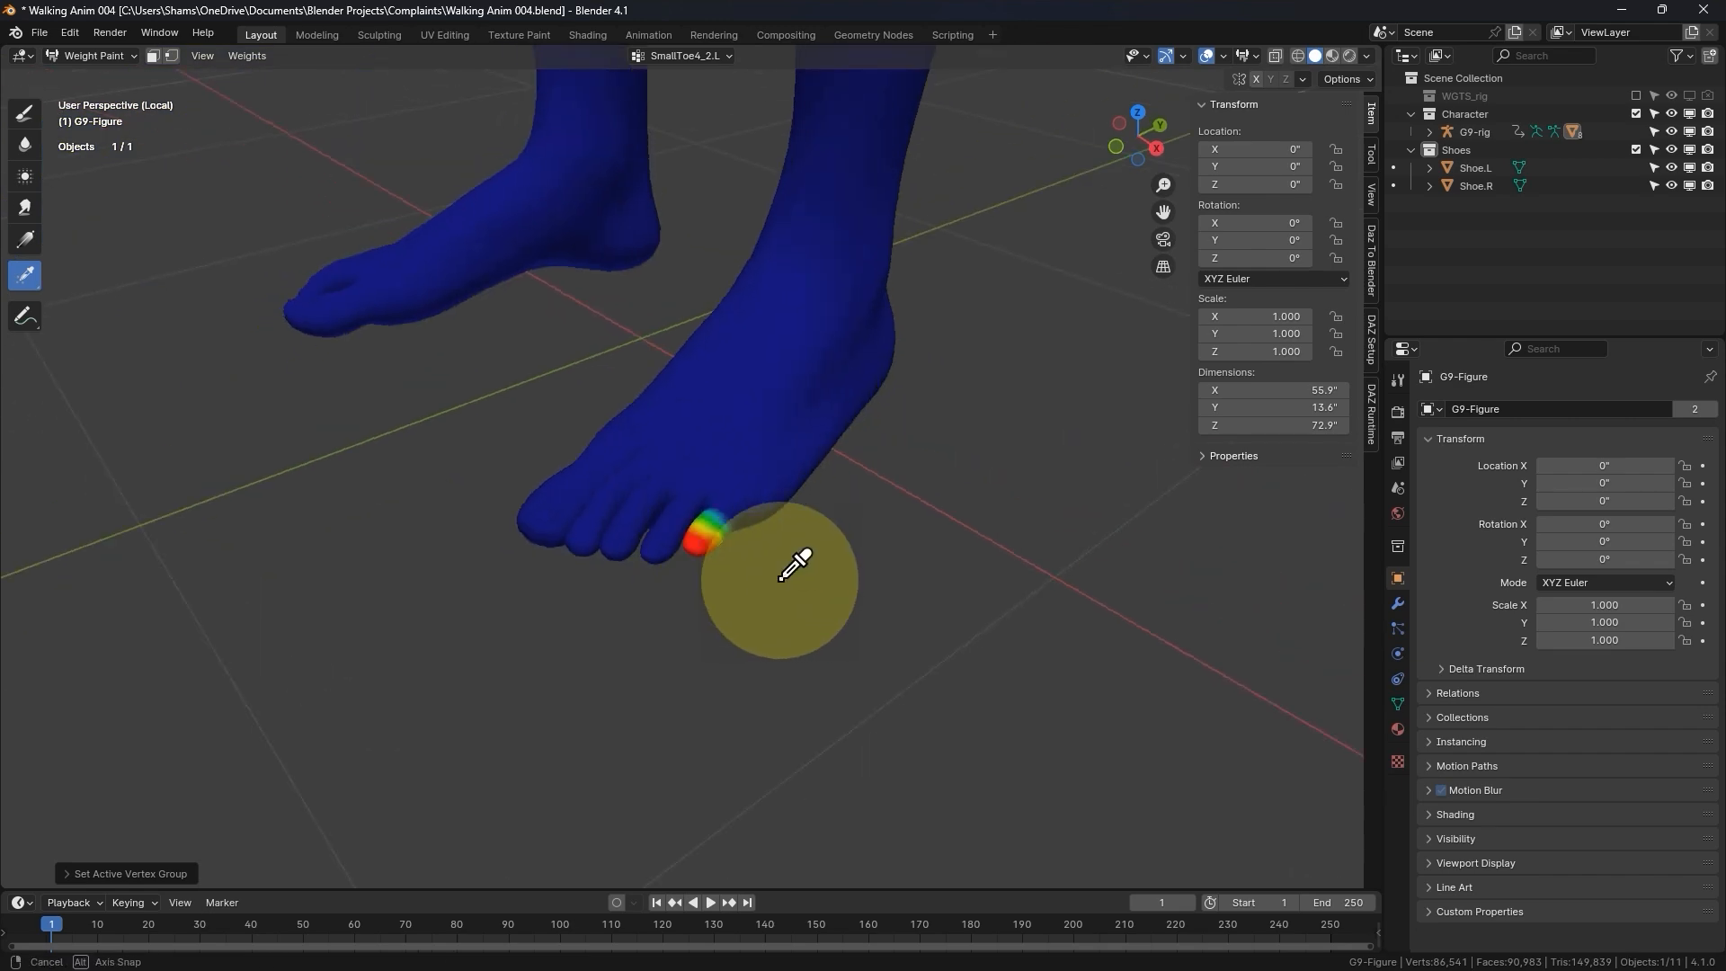
{"action": "scroll", "coordinate": [719, 564], "scroll_direction": "up", "scroll_amount": 2}
{"action": "left_click", "coordinate": [665, 566]}
{"action": "left_click", "coordinate": [664, 557]}
{"action": "scroll", "coordinate": [670, 540], "scroll_direction": "down", "scroll_amount": 2}
{"action": "key", "text": "ctrl+Tab"}
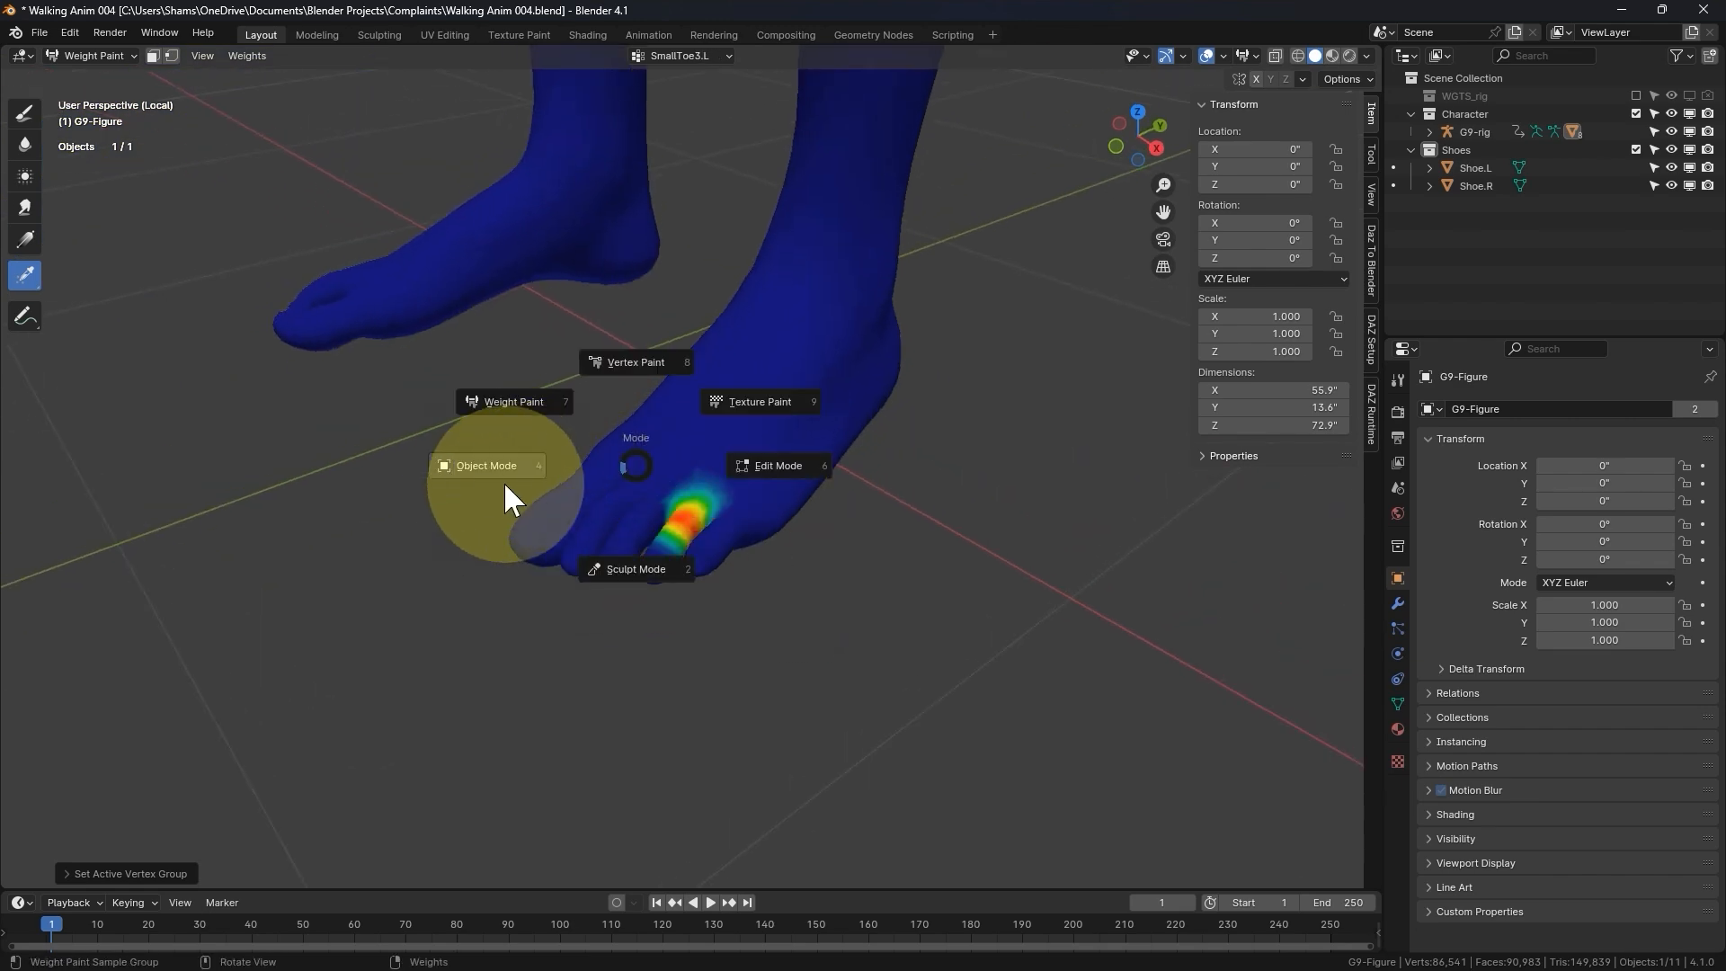
{"action": "left_click", "coordinate": [503, 485]}
{"action": "key", "text": "KP_Divide"}
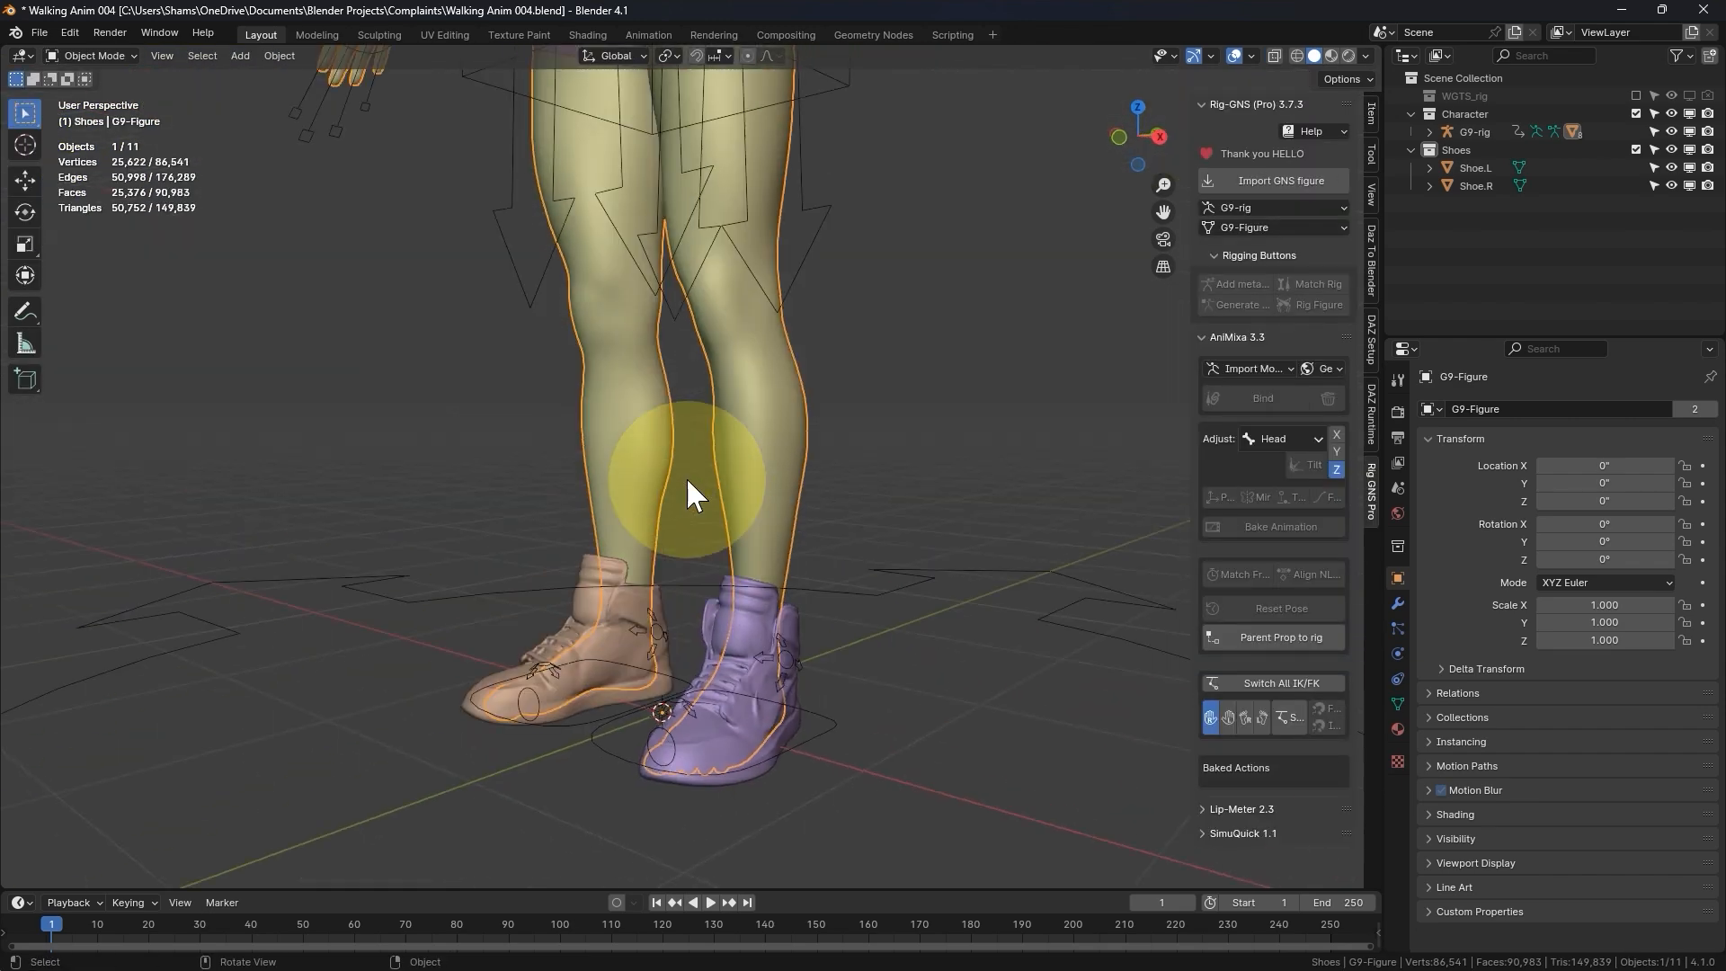
- Select Shoe.L and examine the Bone parenting type with Foot.L as parent bone, without applying it
{"action": "left_click", "coordinate": [719, 748]}
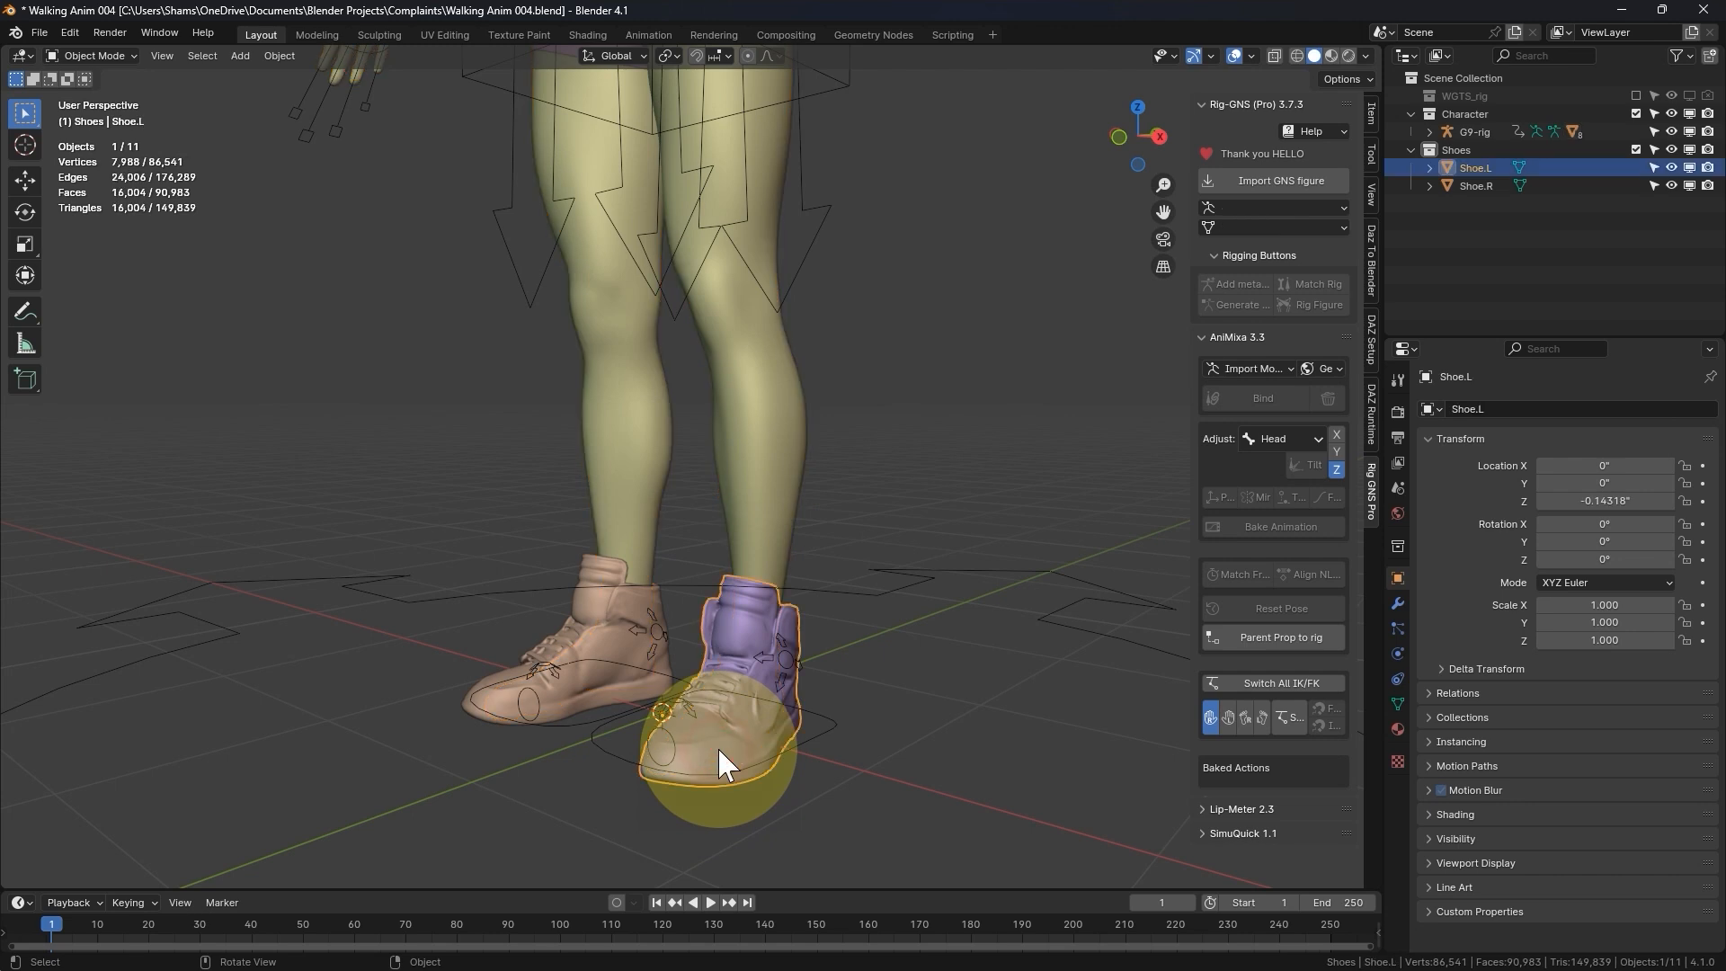
{"action": "left_click", "coordinate": [1302, 638]}
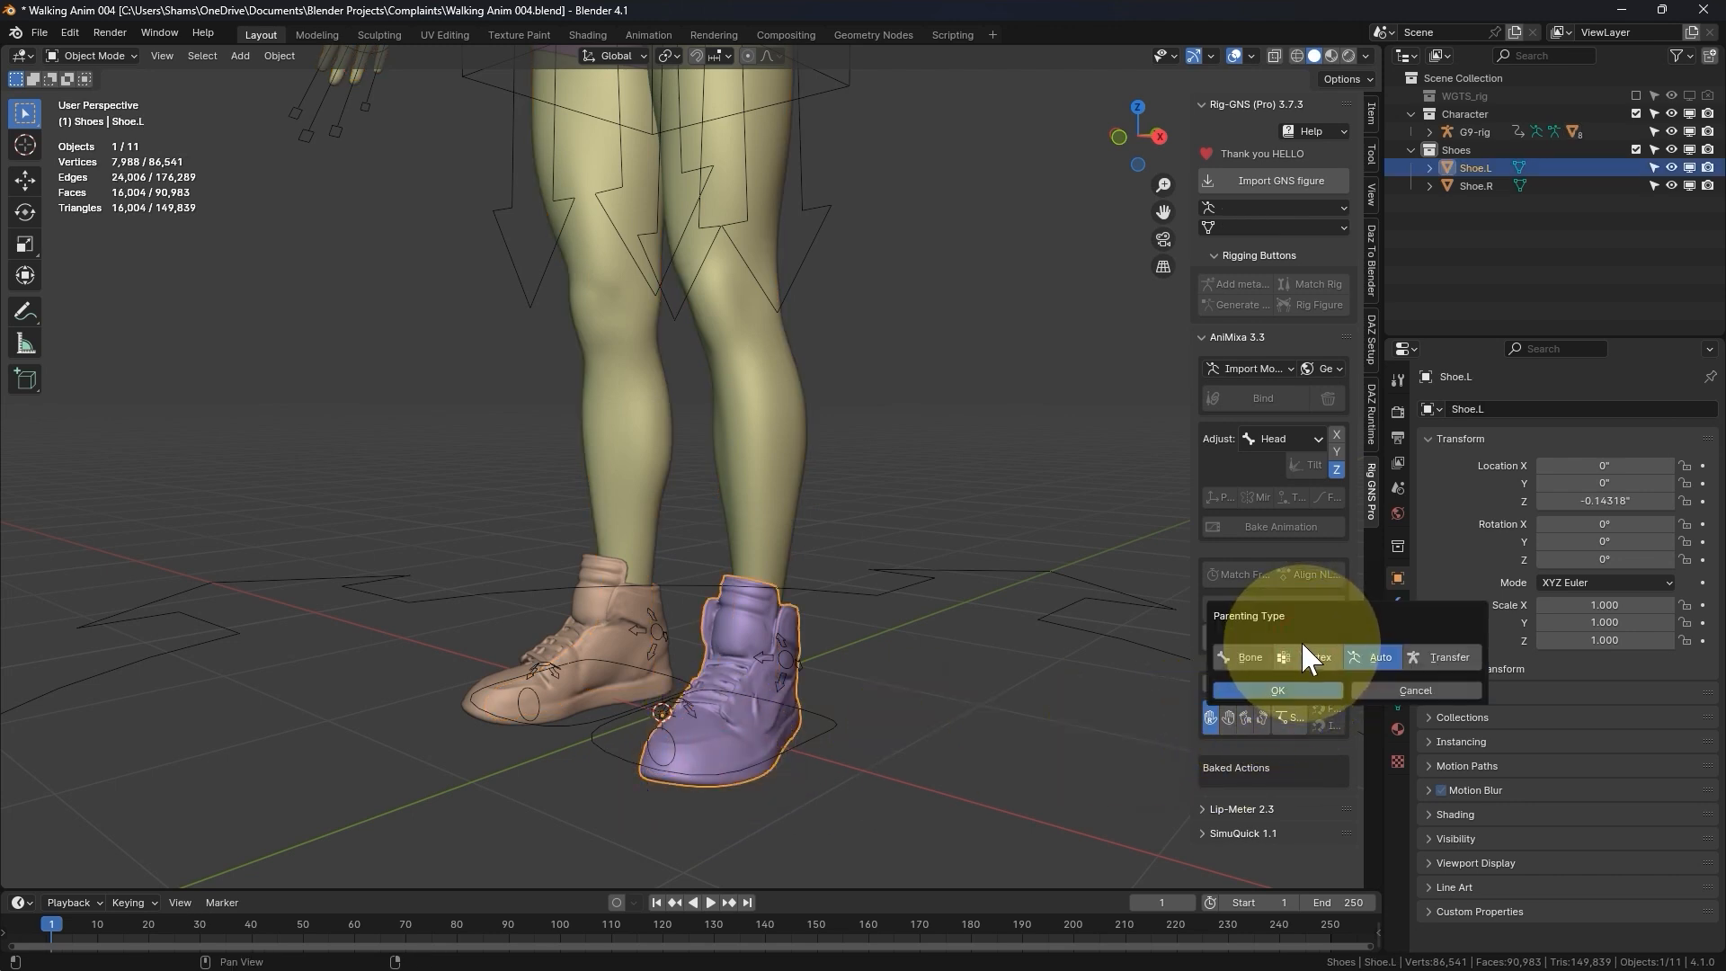
{"action": "left_click", "coordinate": [1257, 657]}
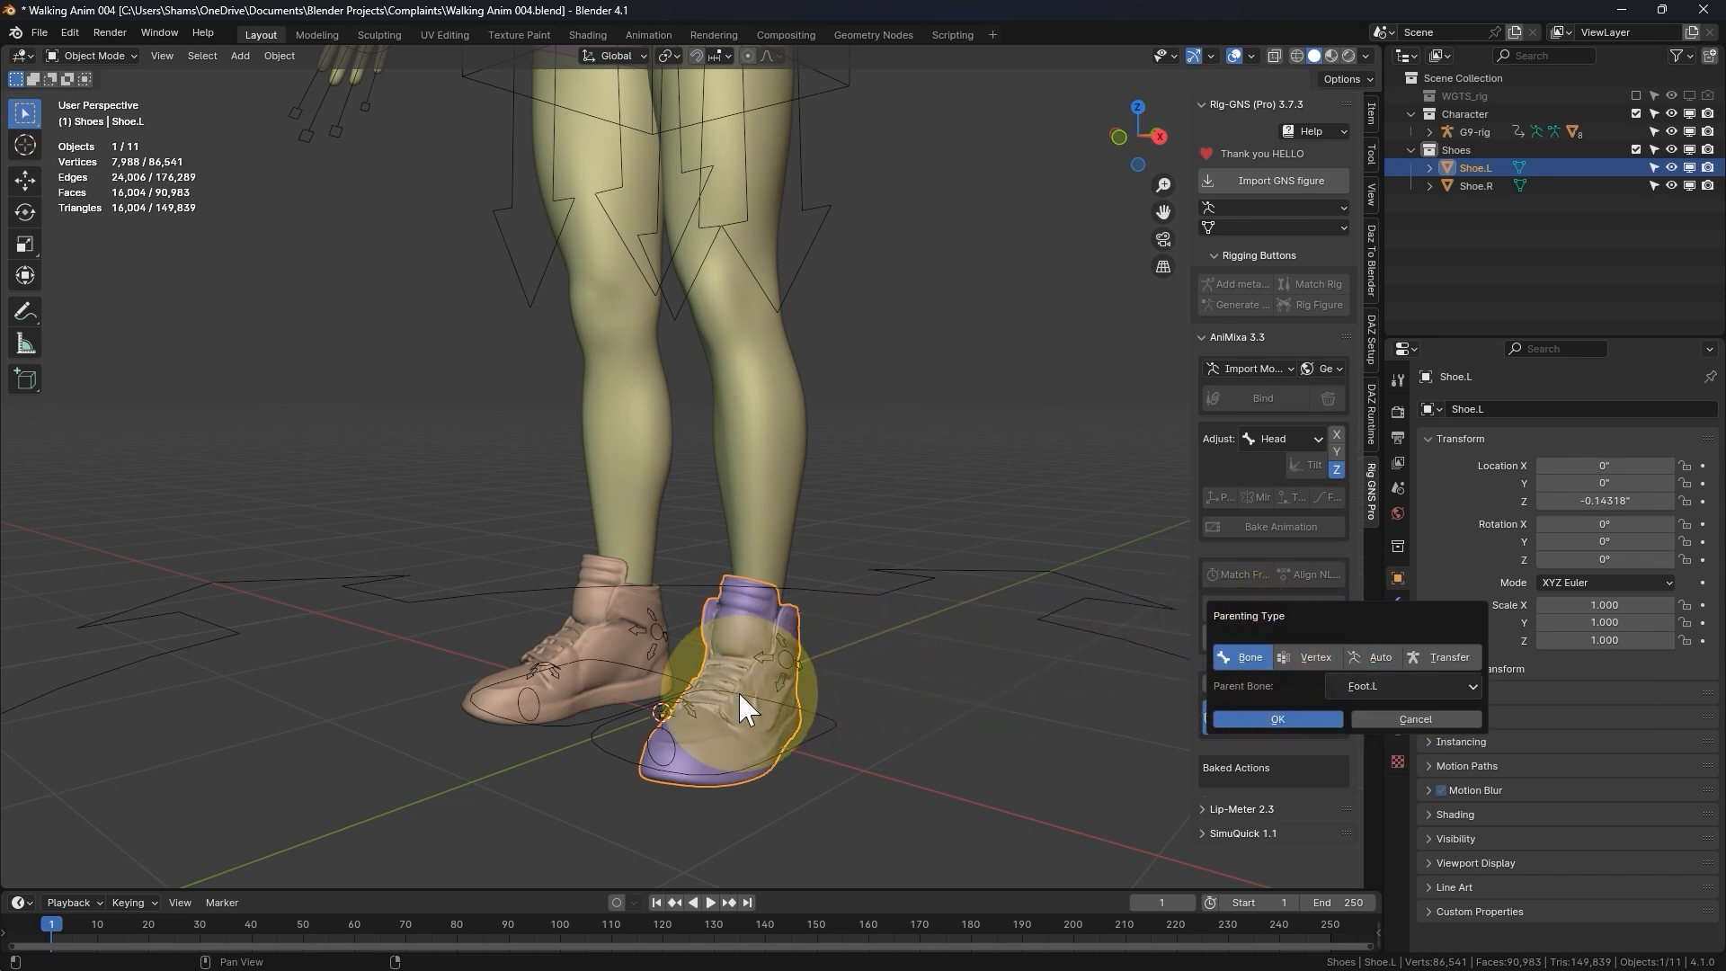
{"action": "left_click", "coordinate": [709, 716]}
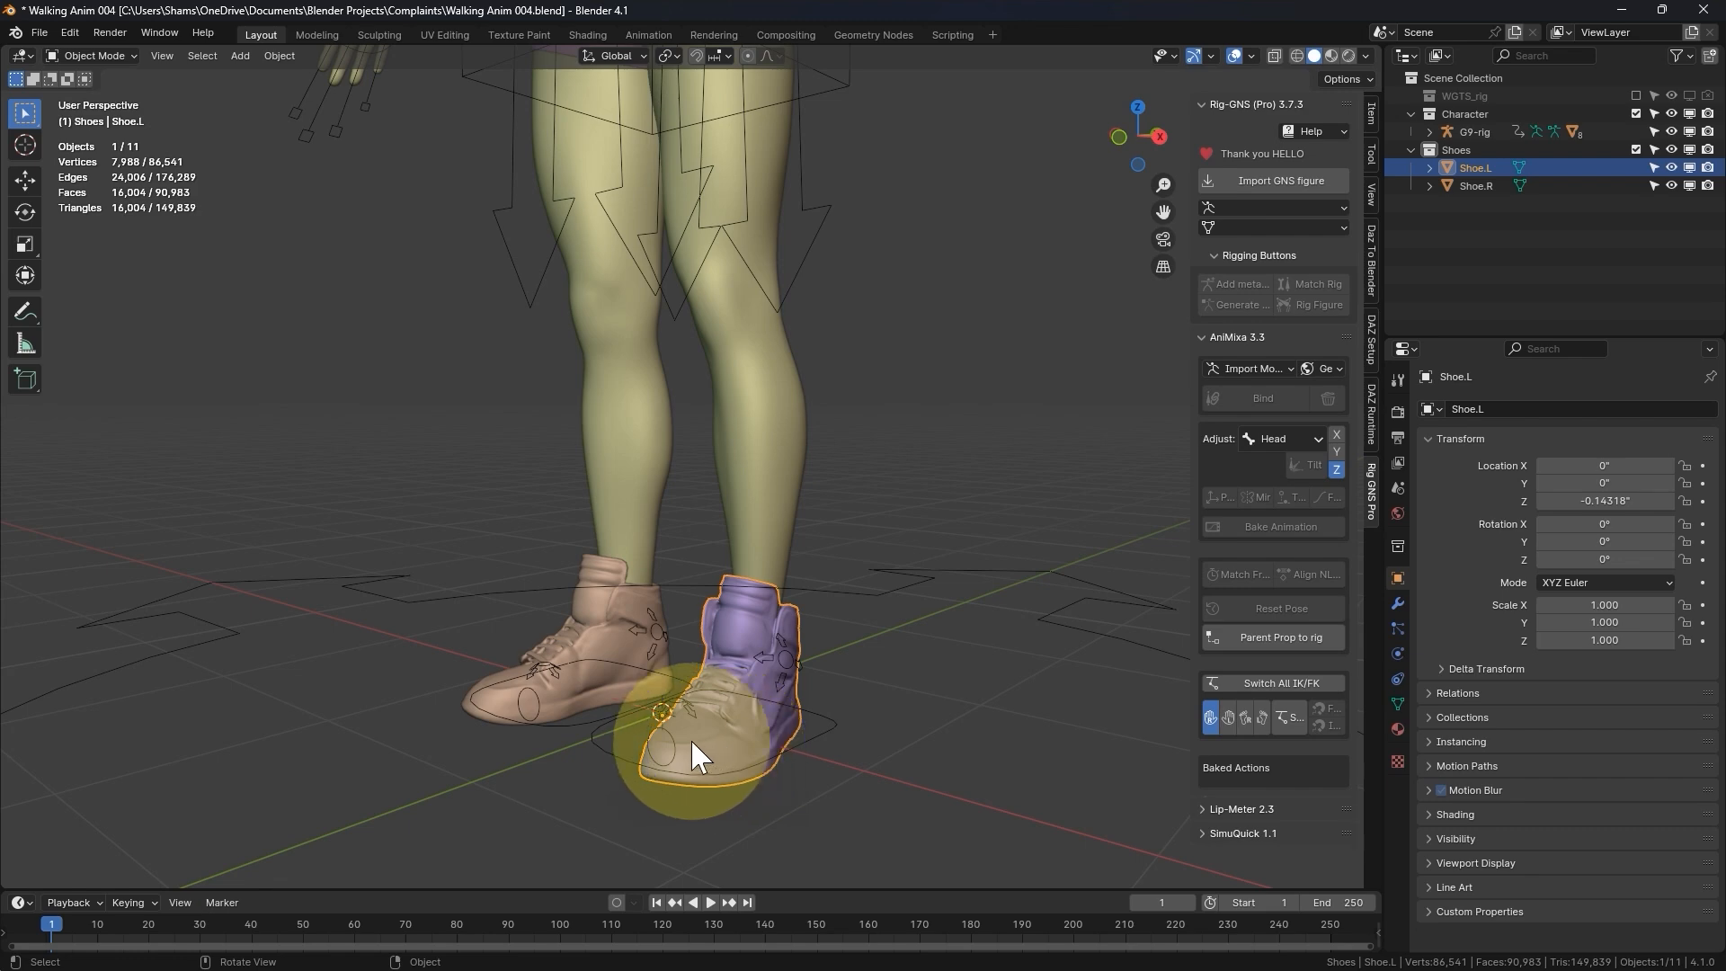
- Parent Shoe.L to the rig using the Auto parenting type
{"action": "mouse_move", "coordinate": [704, 759]}
{"action": "middle_mouse_down"}
{"action": "mouse_move", "coordinate": [625, 755]}
{"action": "mouse_move", "coordinate": [708, 744]}
{"action": "middle_mouse_up"}
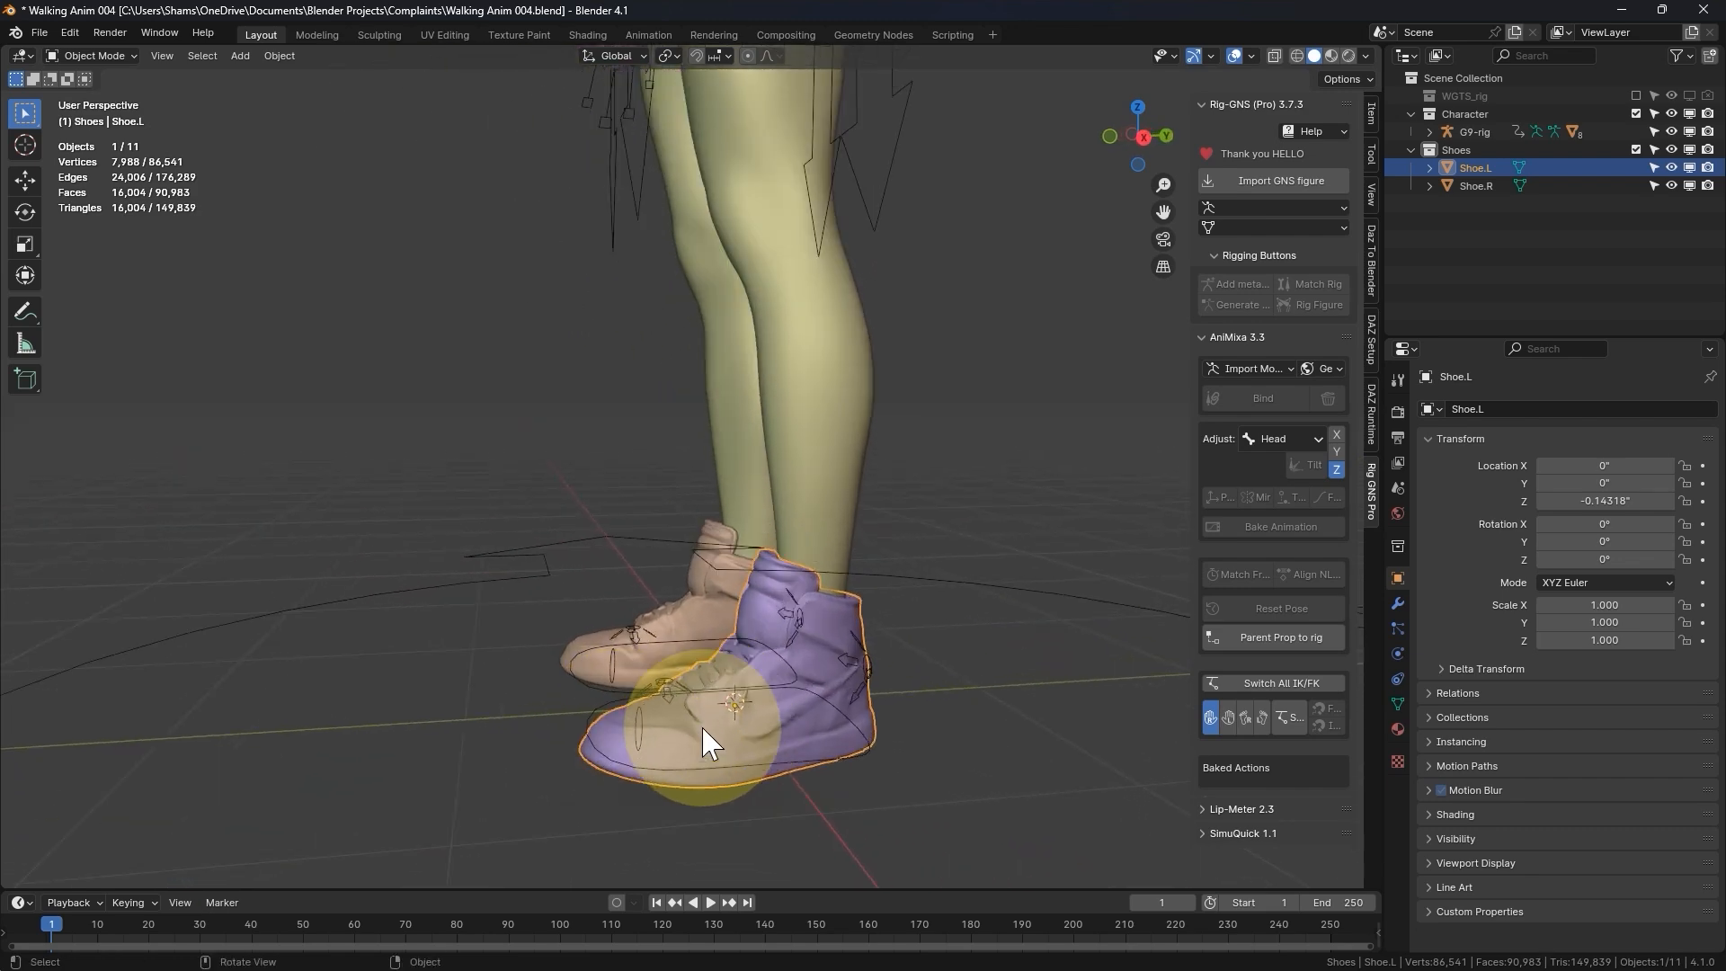
{"action": "scroll", "coordinate": [707, 752], "scroll_direction": "up", "scroll_amount": 3}
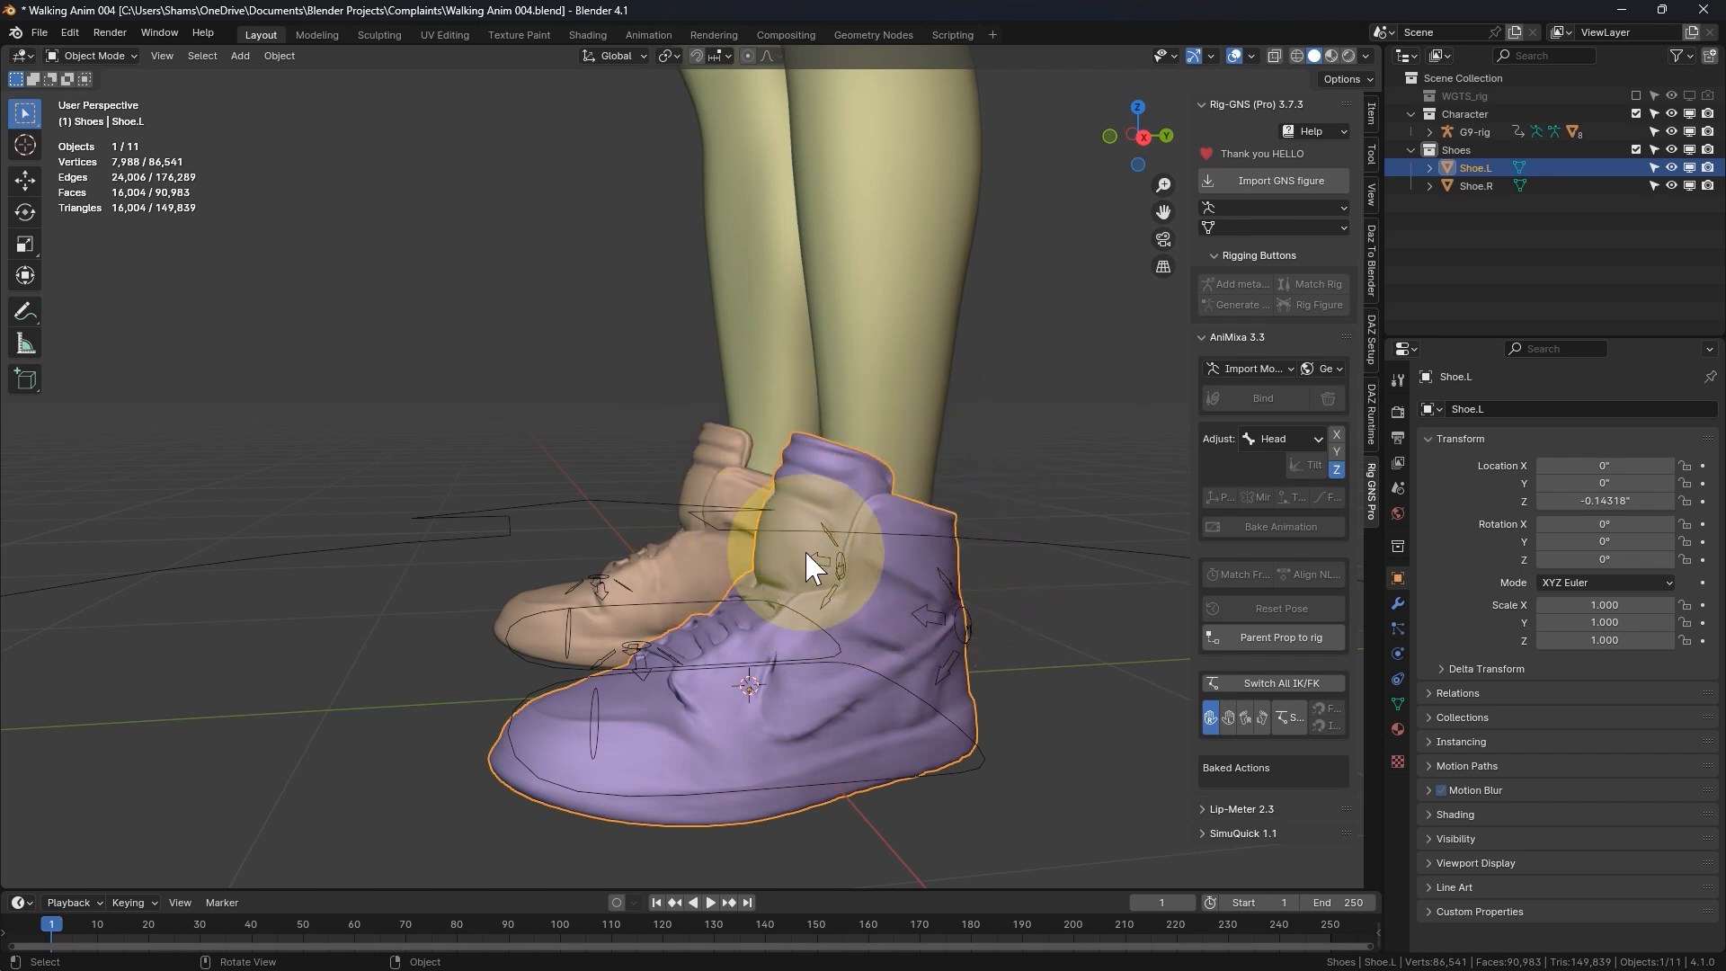
{"action": "middle_click_drag", "start_coordinate": [813, 566], "coordinate": [789, 552]}
{"action": "left_click", "coordinate": [1245, 636]}
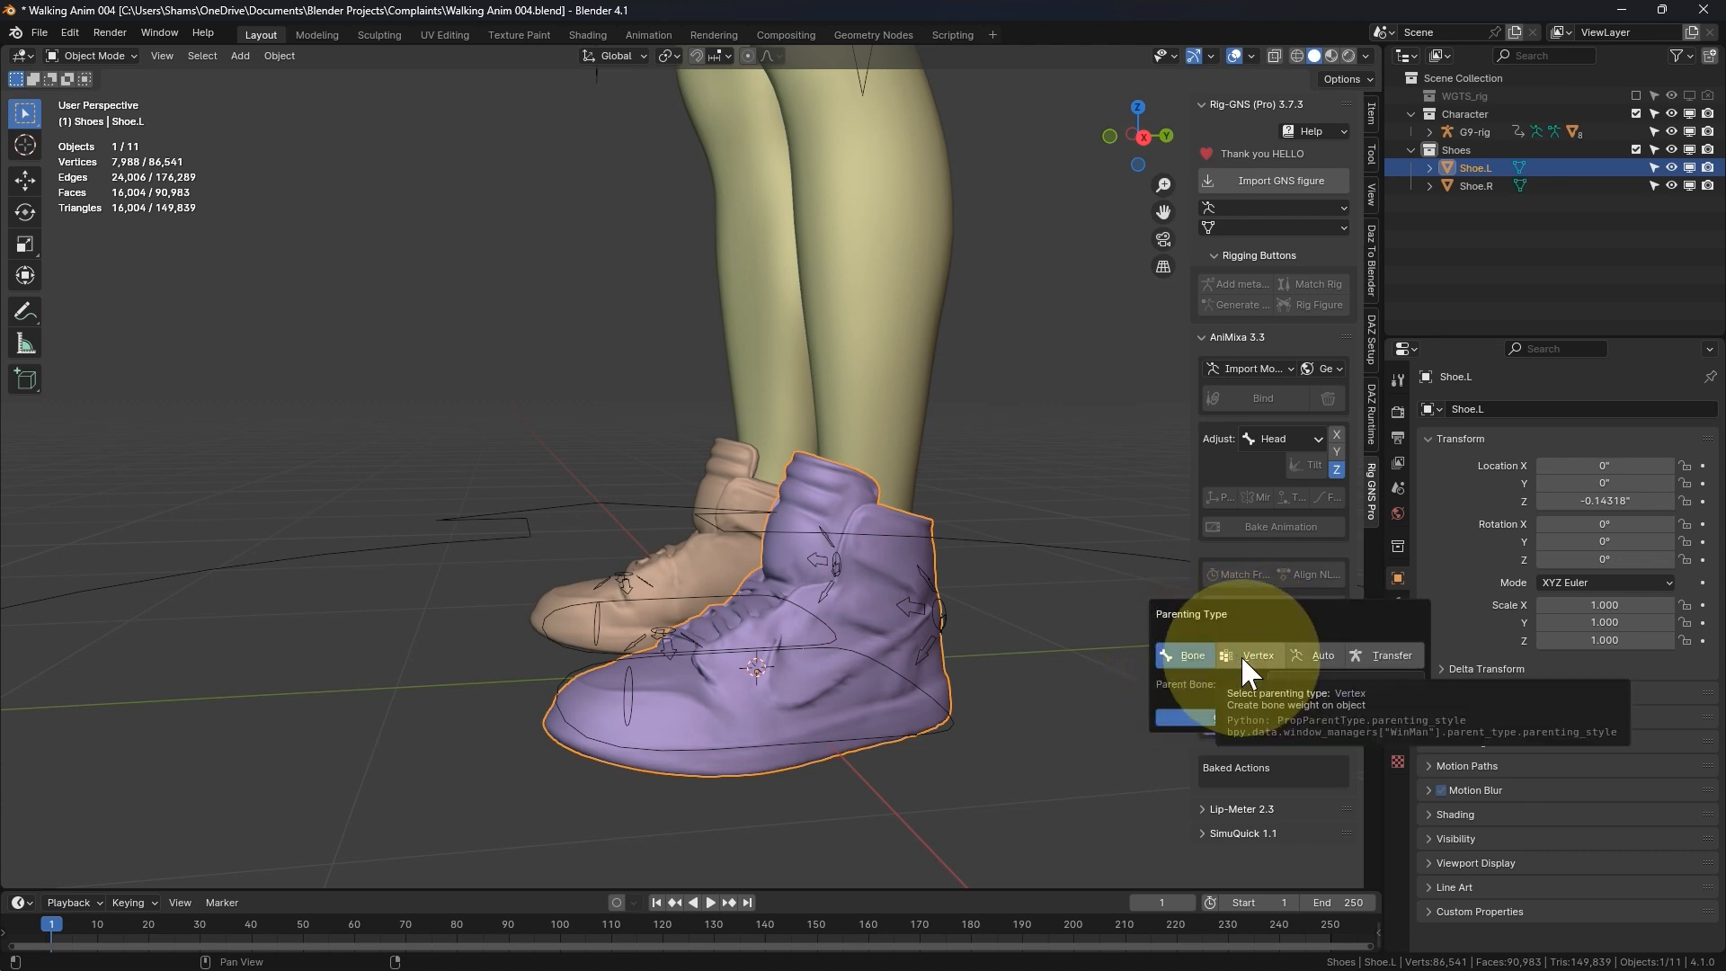
{"action": "left_click", "coordinate": [1323, 655]}
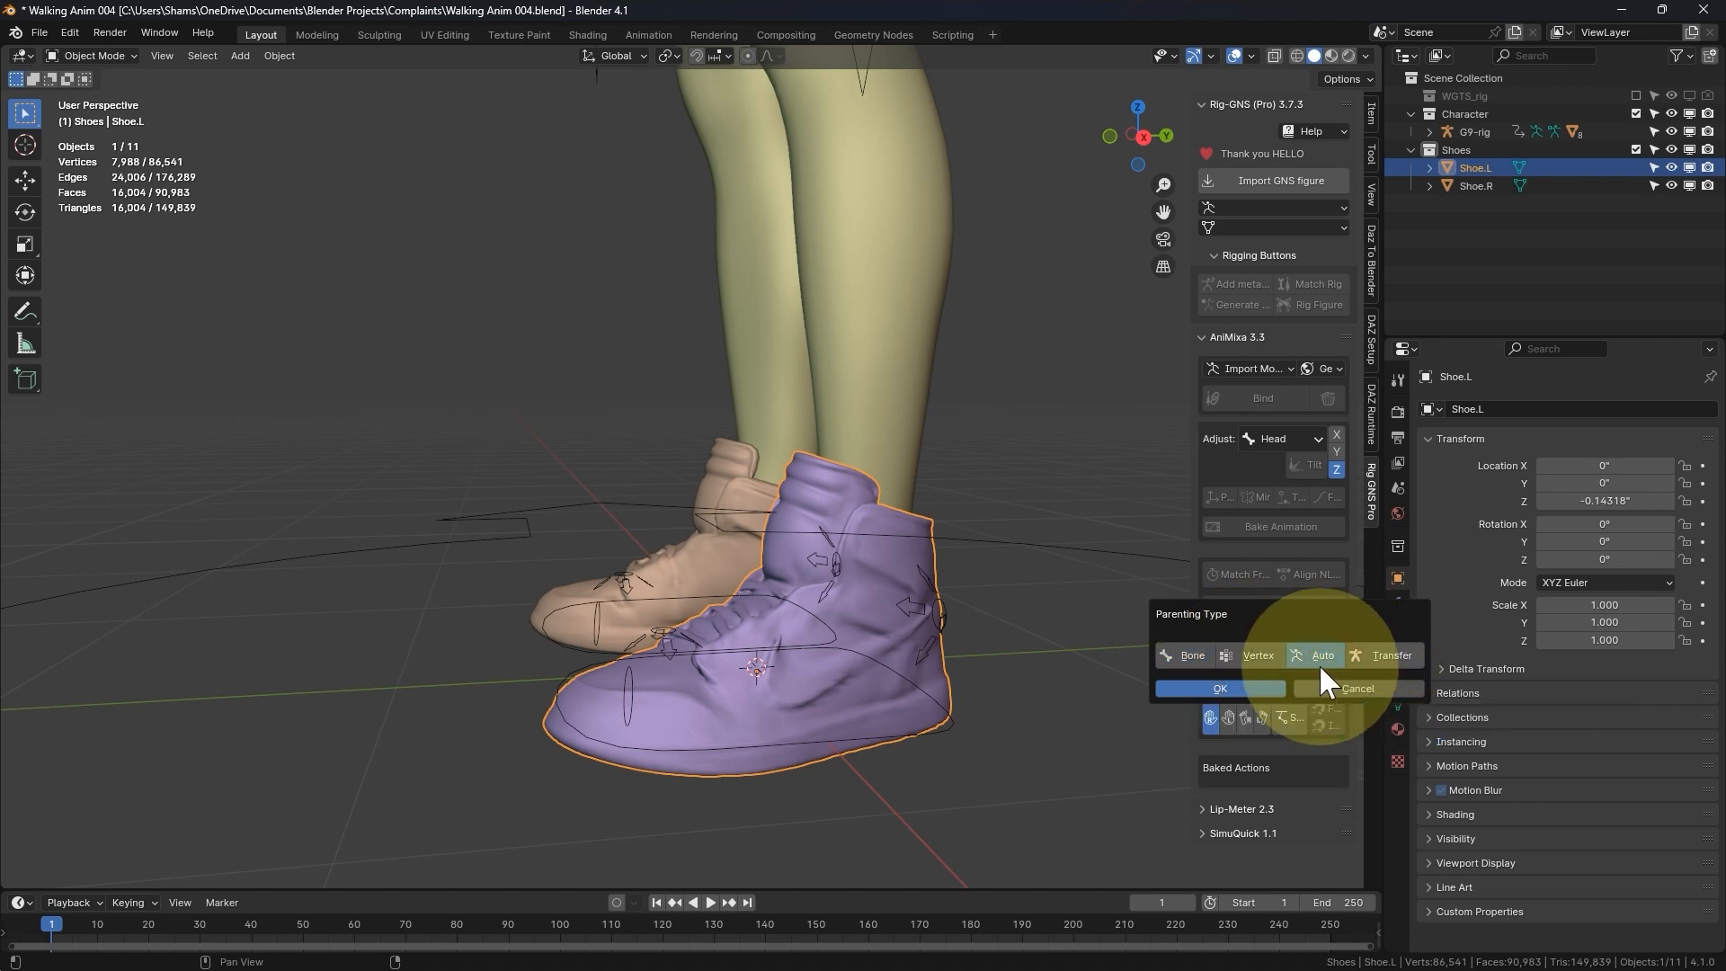
{"action": "left_click", "coordinate": [1243, 688]}
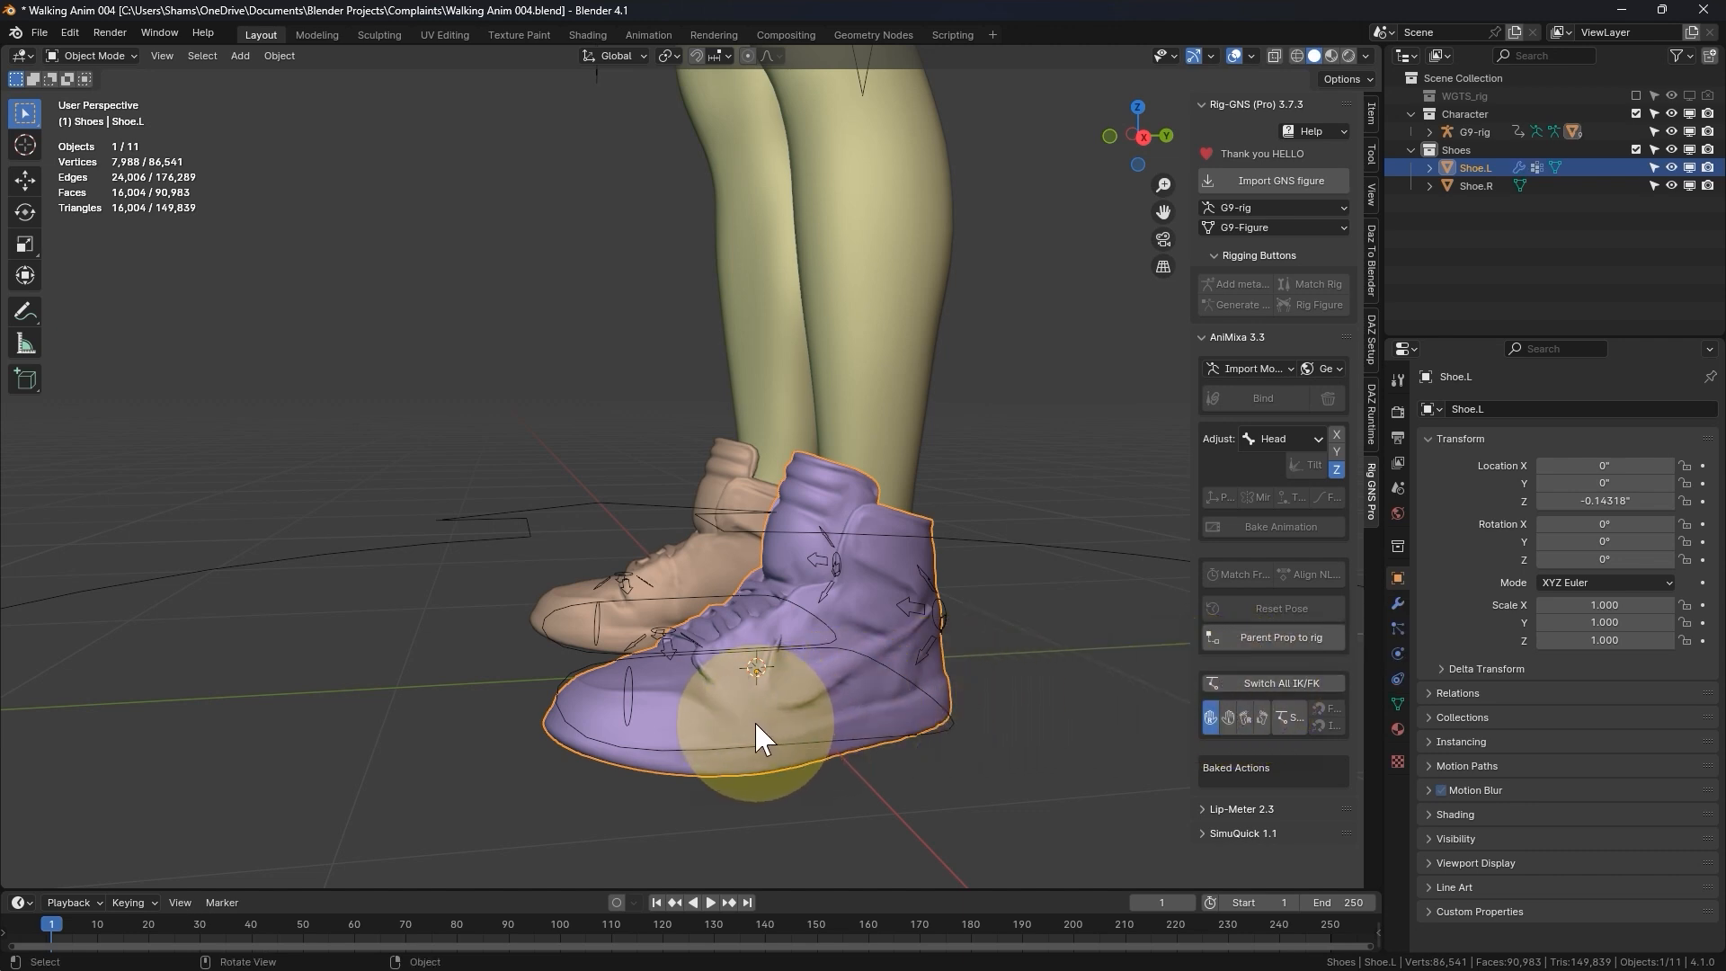
- Check the weights on Shoe.L in Weight Paint mode by sampling groups such as Foot.L and Toe.L, then return to Object Mode
{"action": "key", "text": "ctrl+Tab"}
{"action": "left_click", "coordinate": [586, 622]}
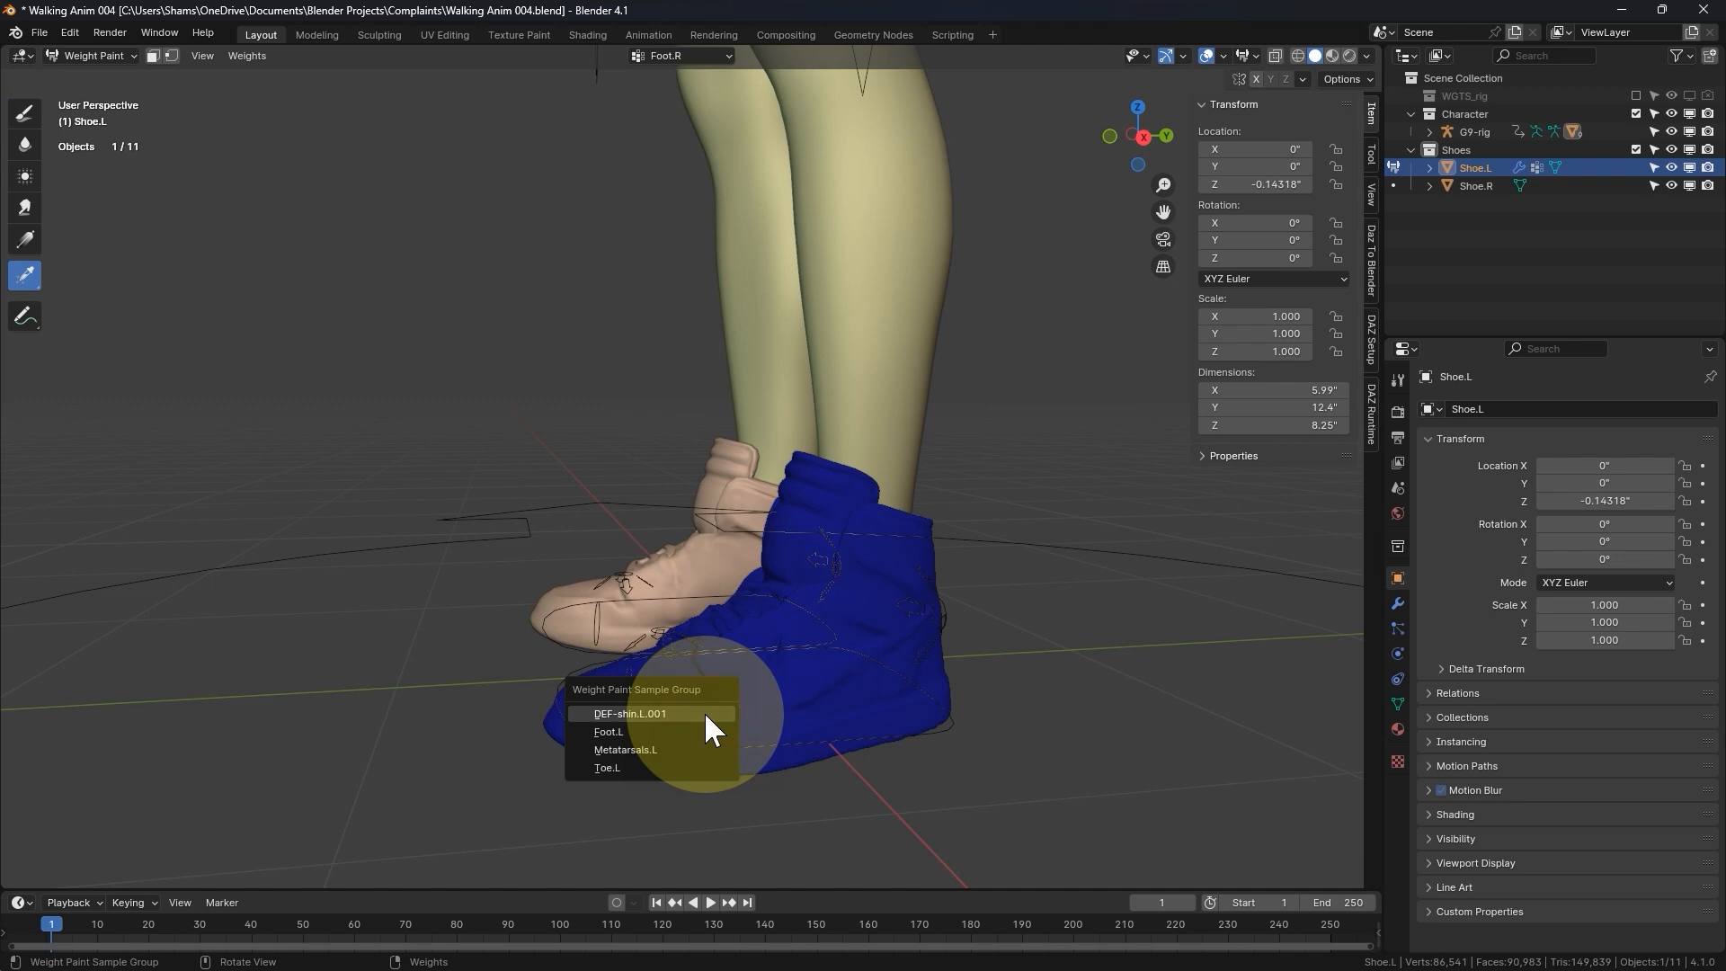
{"action": "left_click", "coordinate": [706, 715]}
{"action": "left_click", "coordinate": [789, 662]}
{"action": "left_click", "coordinate": [773, 677]}
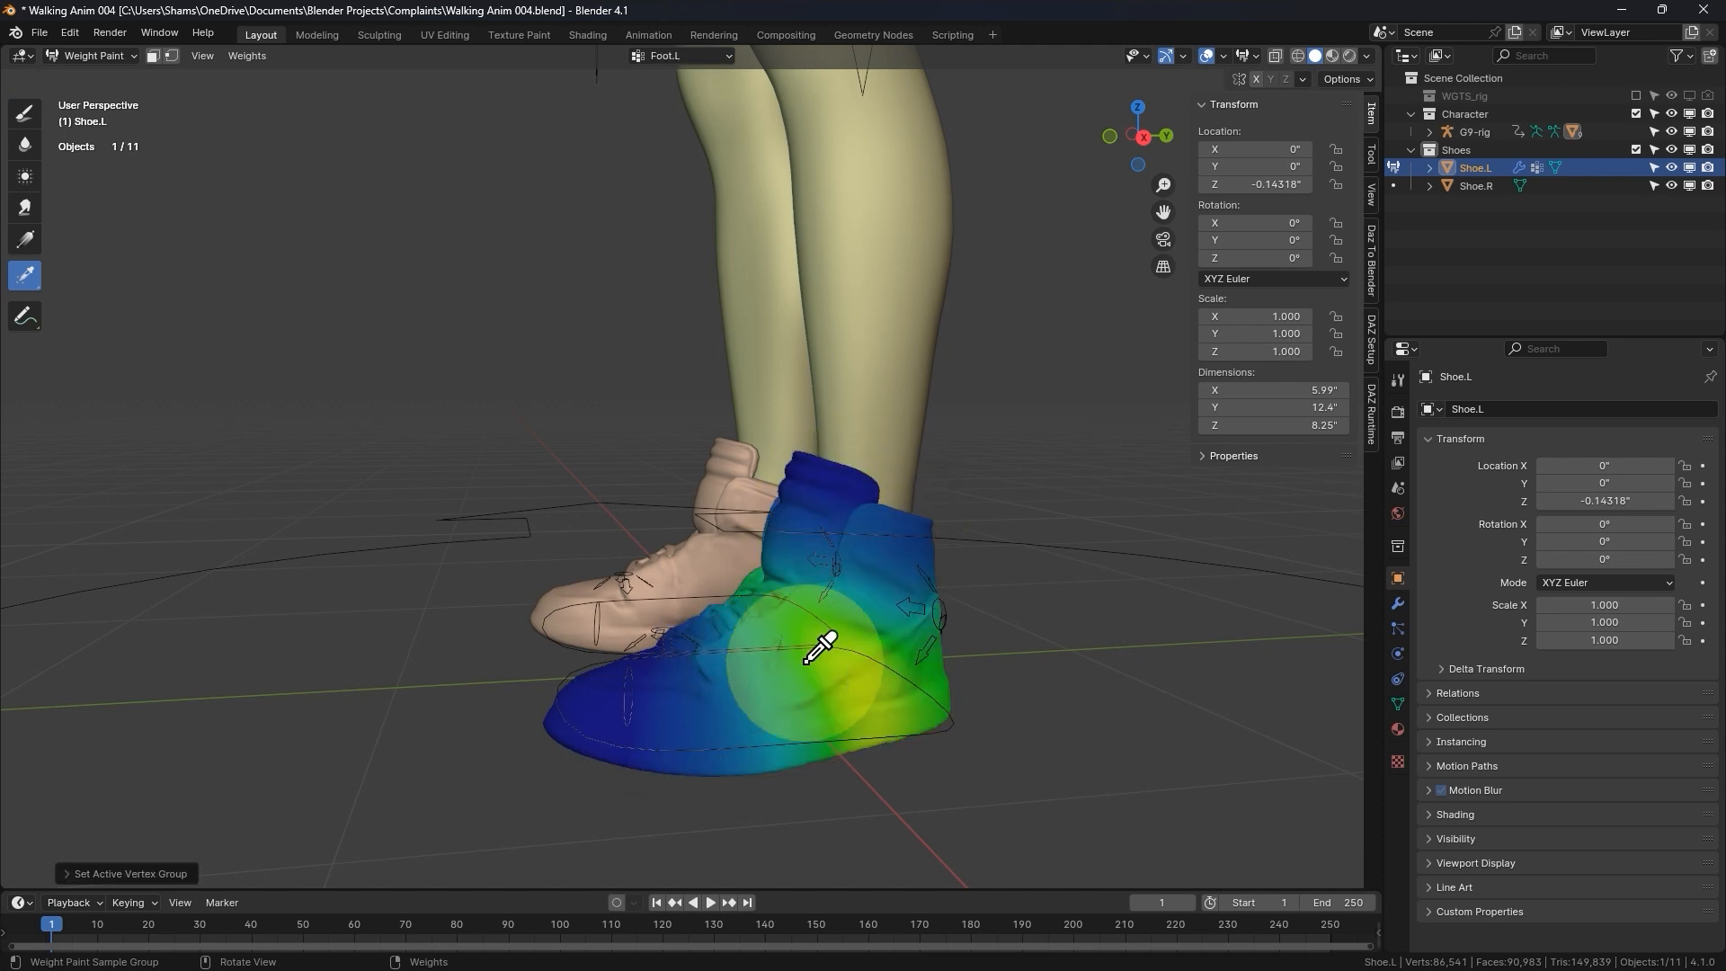
{"action": "left_click", "coordinate": [706, 688]}
{"action": "left_click", "coordinate": [715, 698]}
{"action": "left_click", "coordinate": [607, 737]}
{"action": "left_click", "coordinate": [608, 736]}
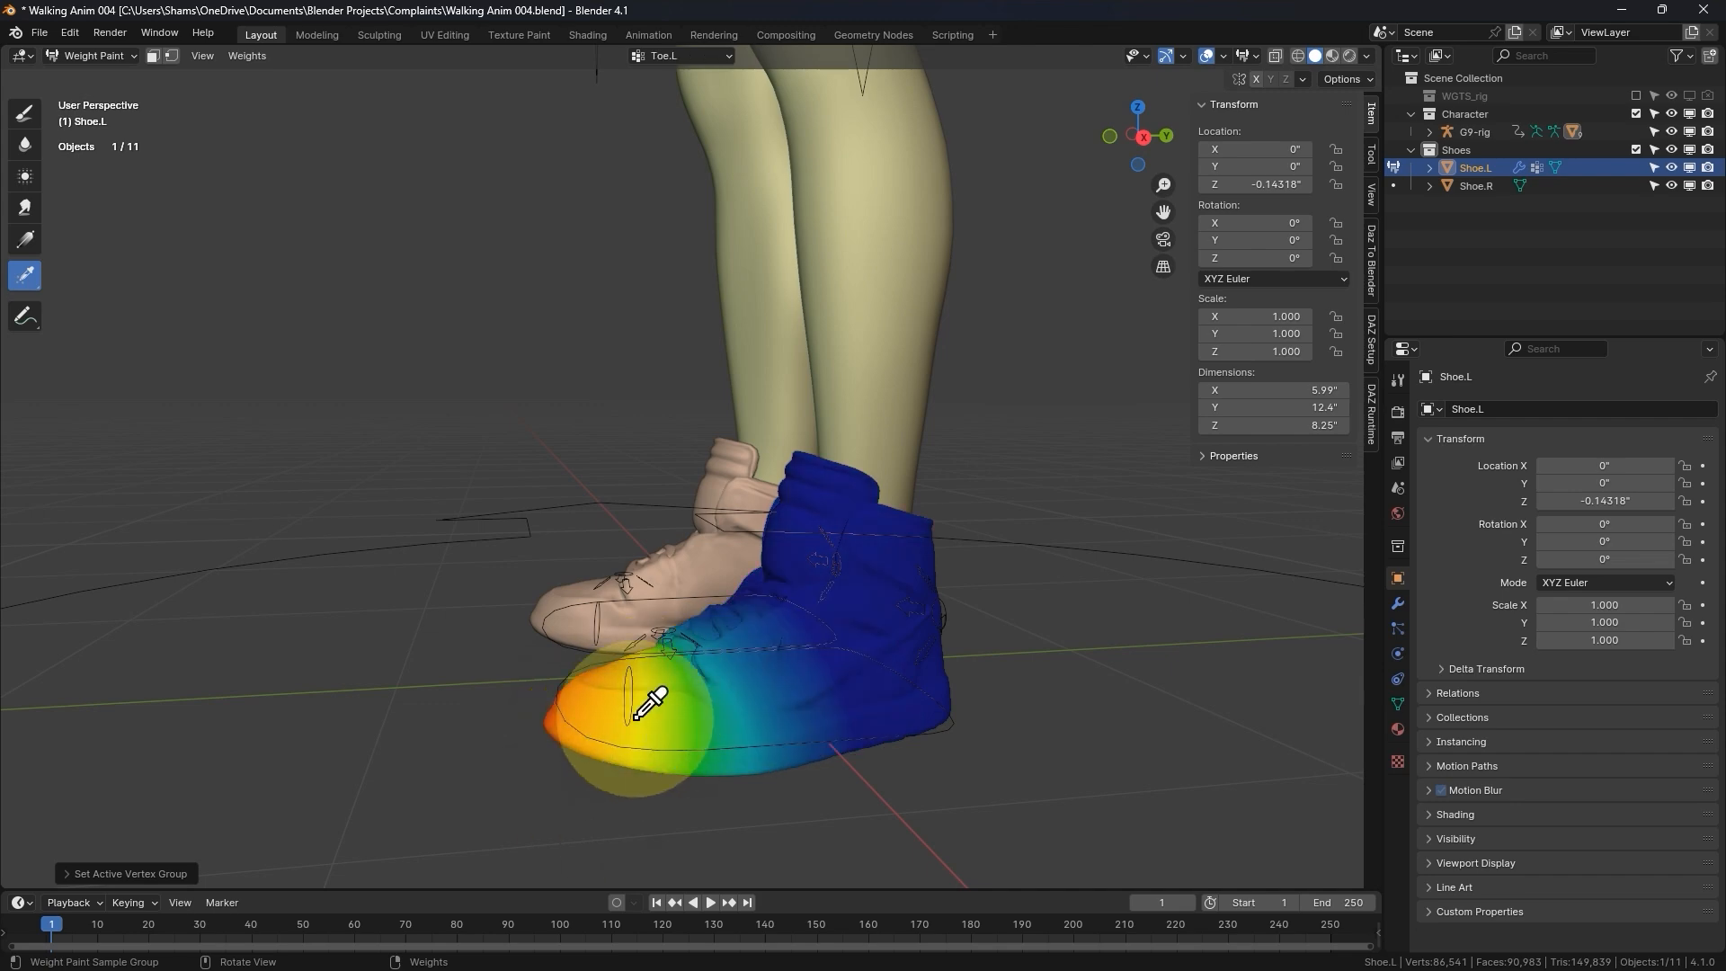
{"action": "middle_click_drag", "start_coordinate": [647, 705], "coordinate": [720, 617]}
{"action": "key", "text": "ctrl+Tab"}
{"action": "left_click", "coordinate": [597, 661]}
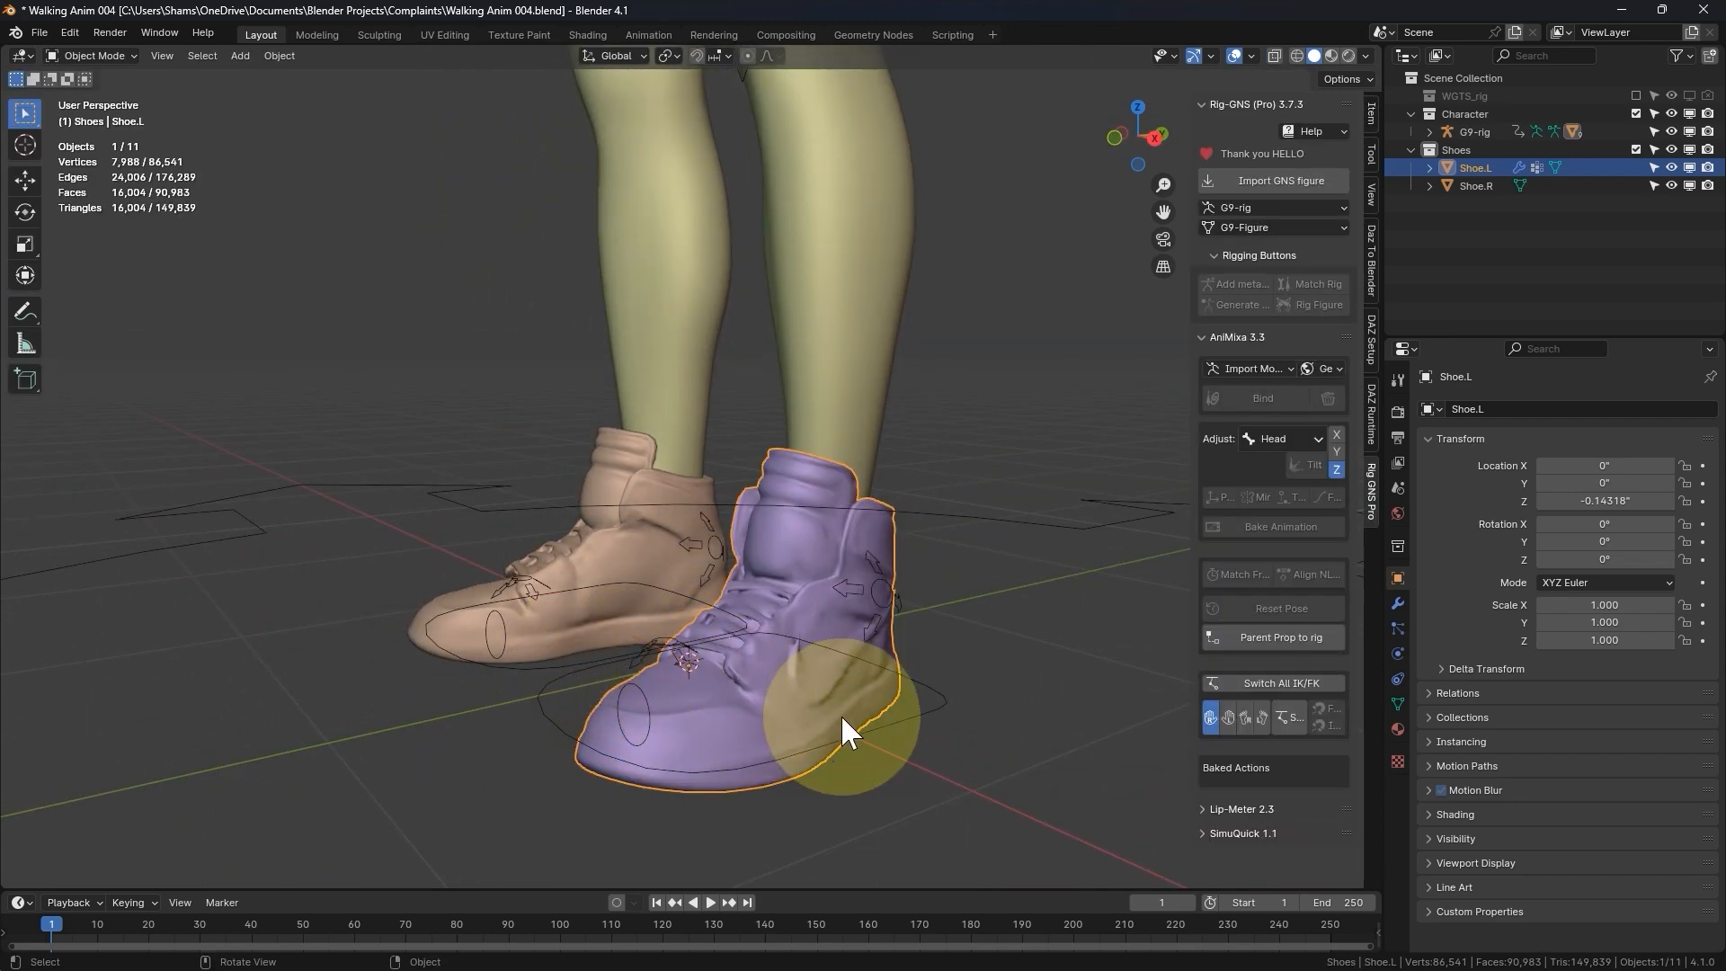
- Select G9-rig, enter Pose Mode and try rotating the left heel control foot_heel_ik.L to test how the shoe bends
{"action": "left_click", "coordinate": [917, 717]}
{"action": "middle_click_drag", "start_coordinate": [884, 693], "coordinate": [874, 755]}
{"action": "key", "text": "ctrl+Tab"}
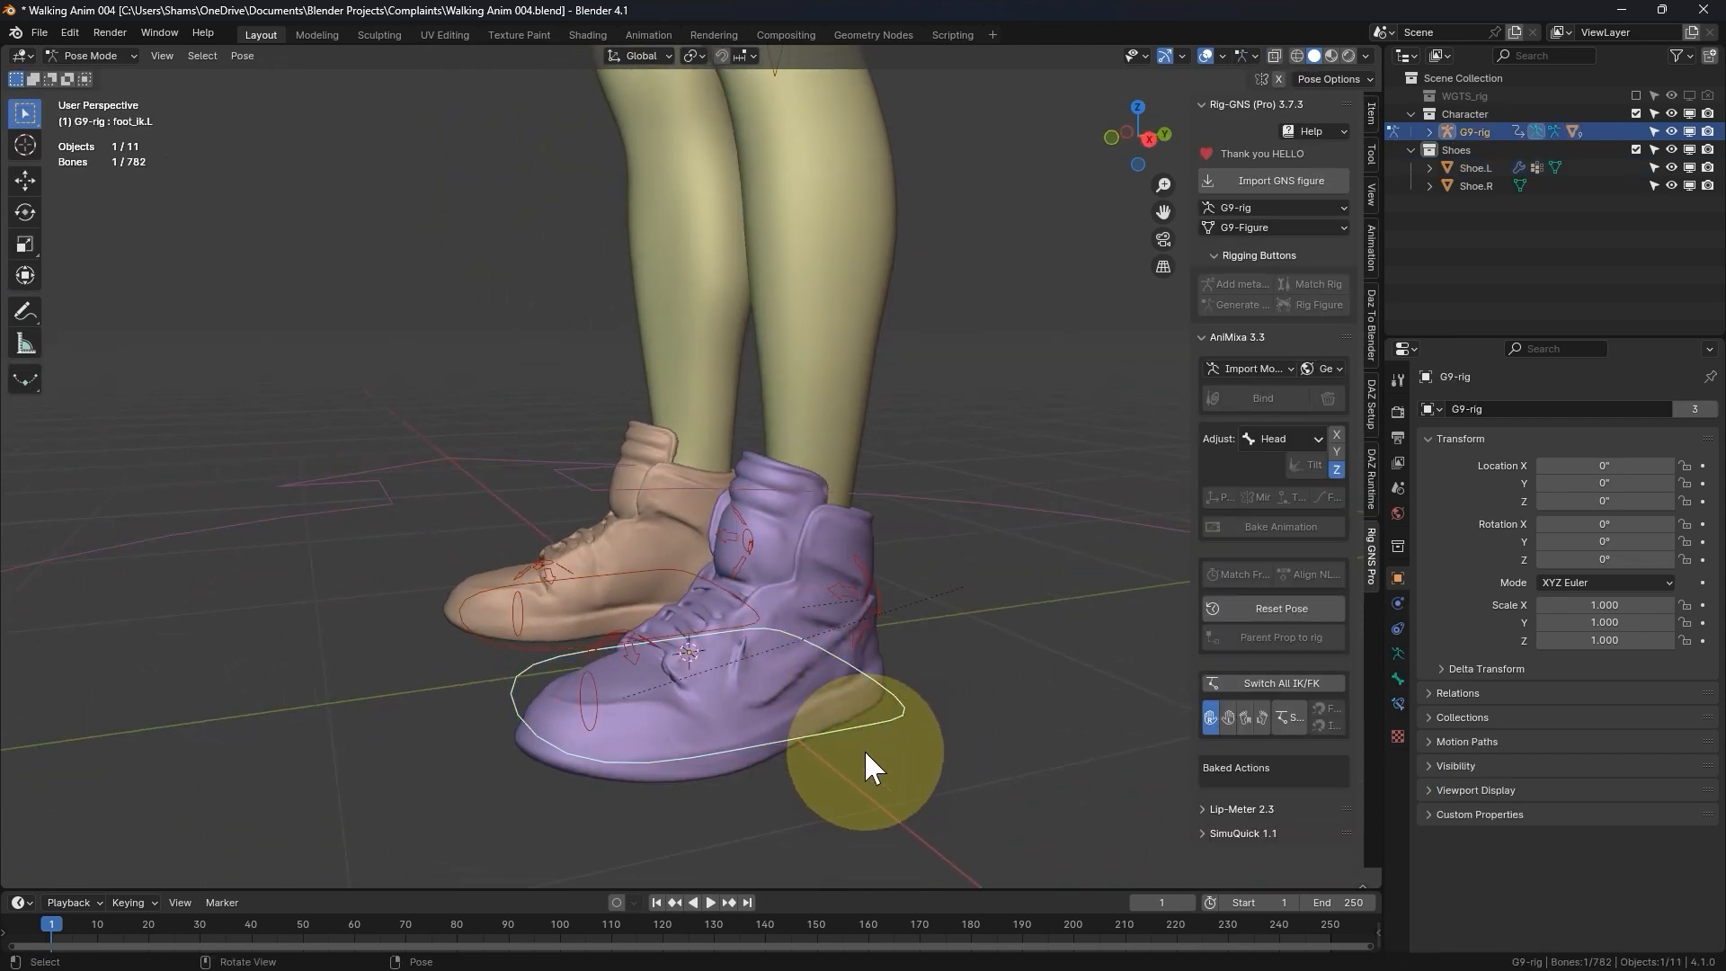
{"action": "left_click", "coordinate": [870, 579]}
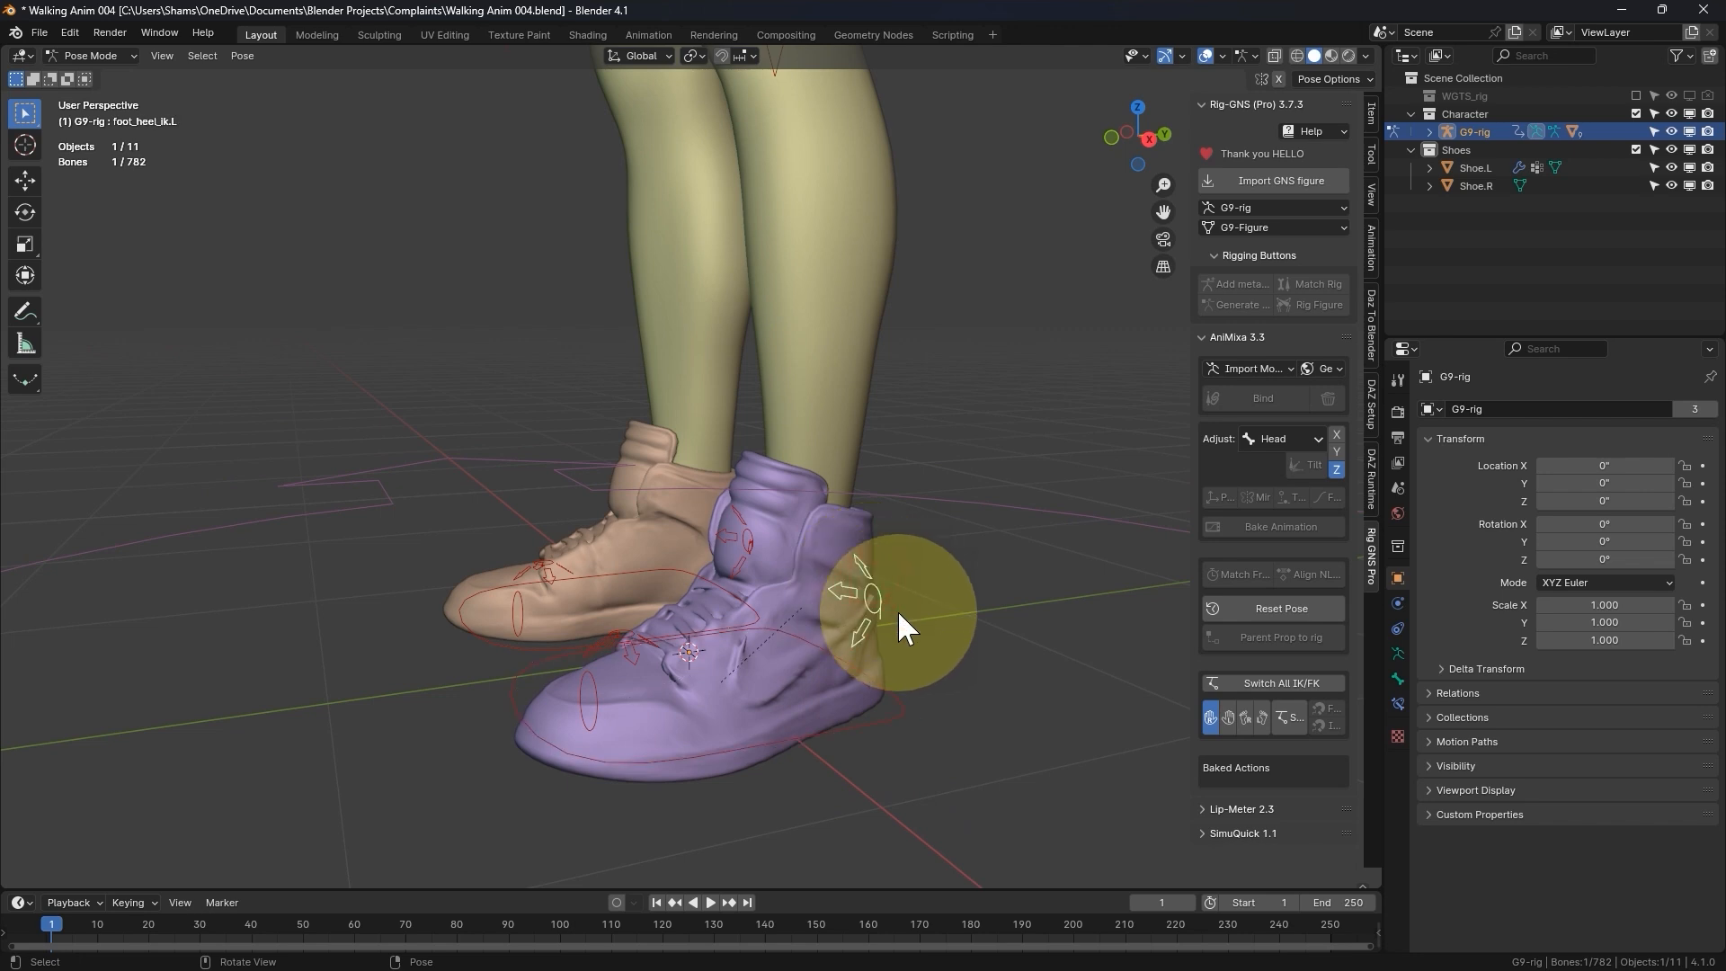
{"action": "key", "text": "r"}
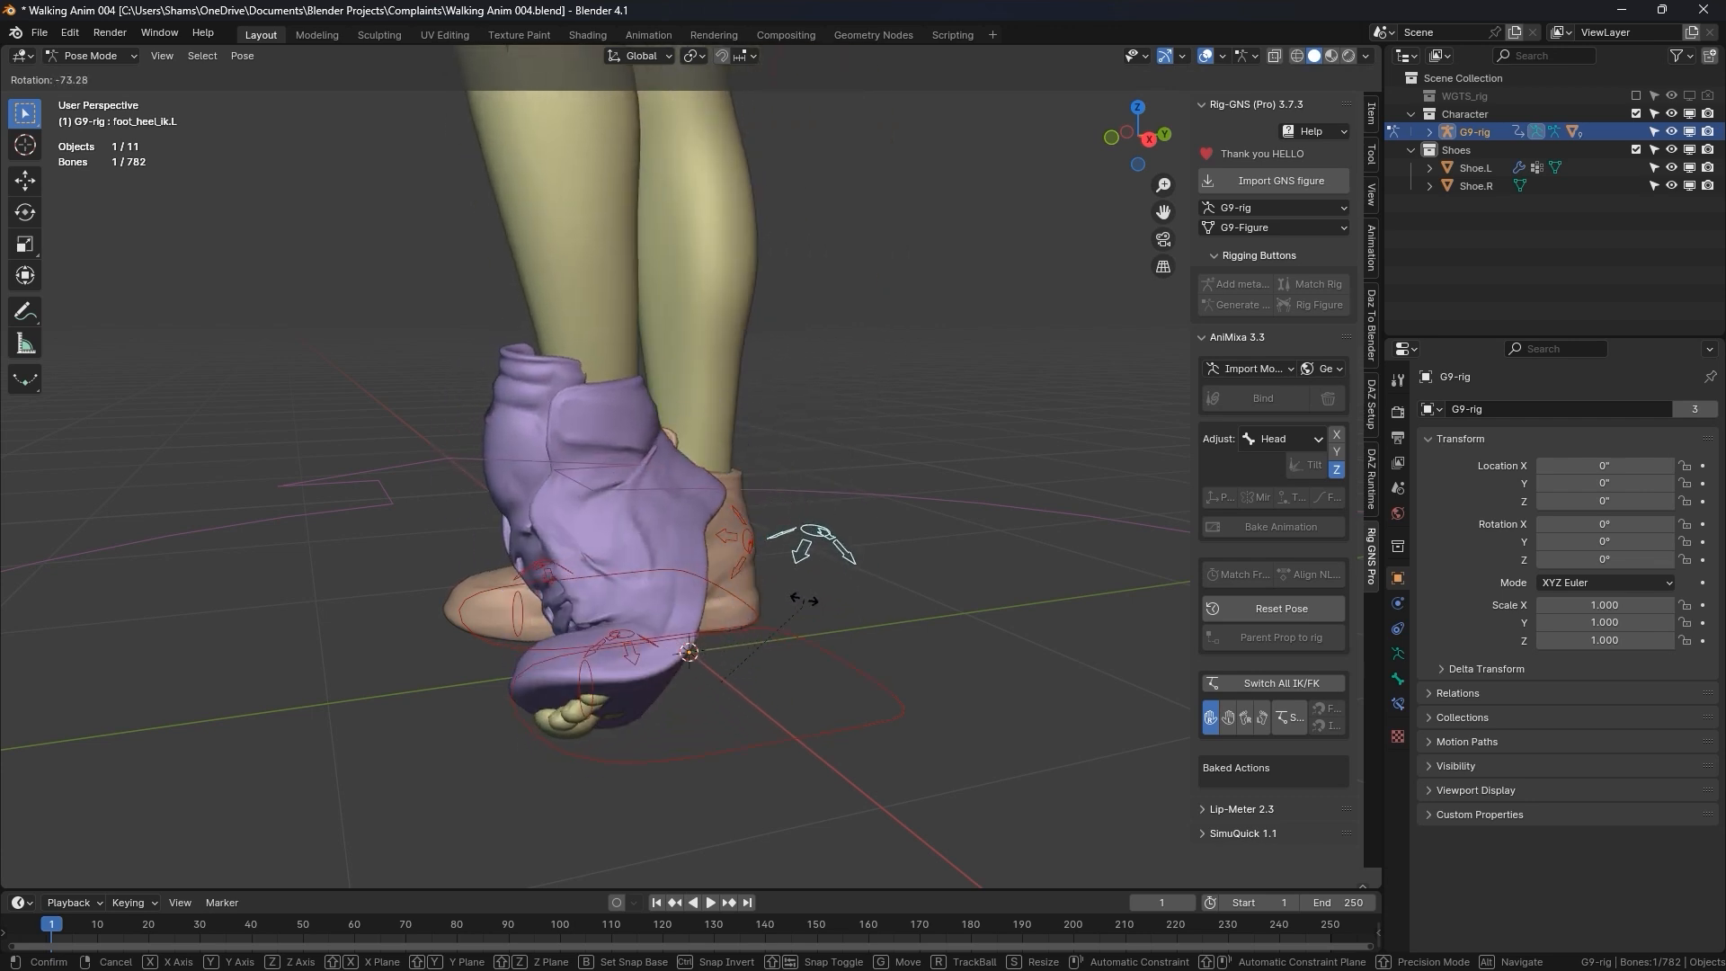
{"action": "left_click", "coordinate": [632, 615]}
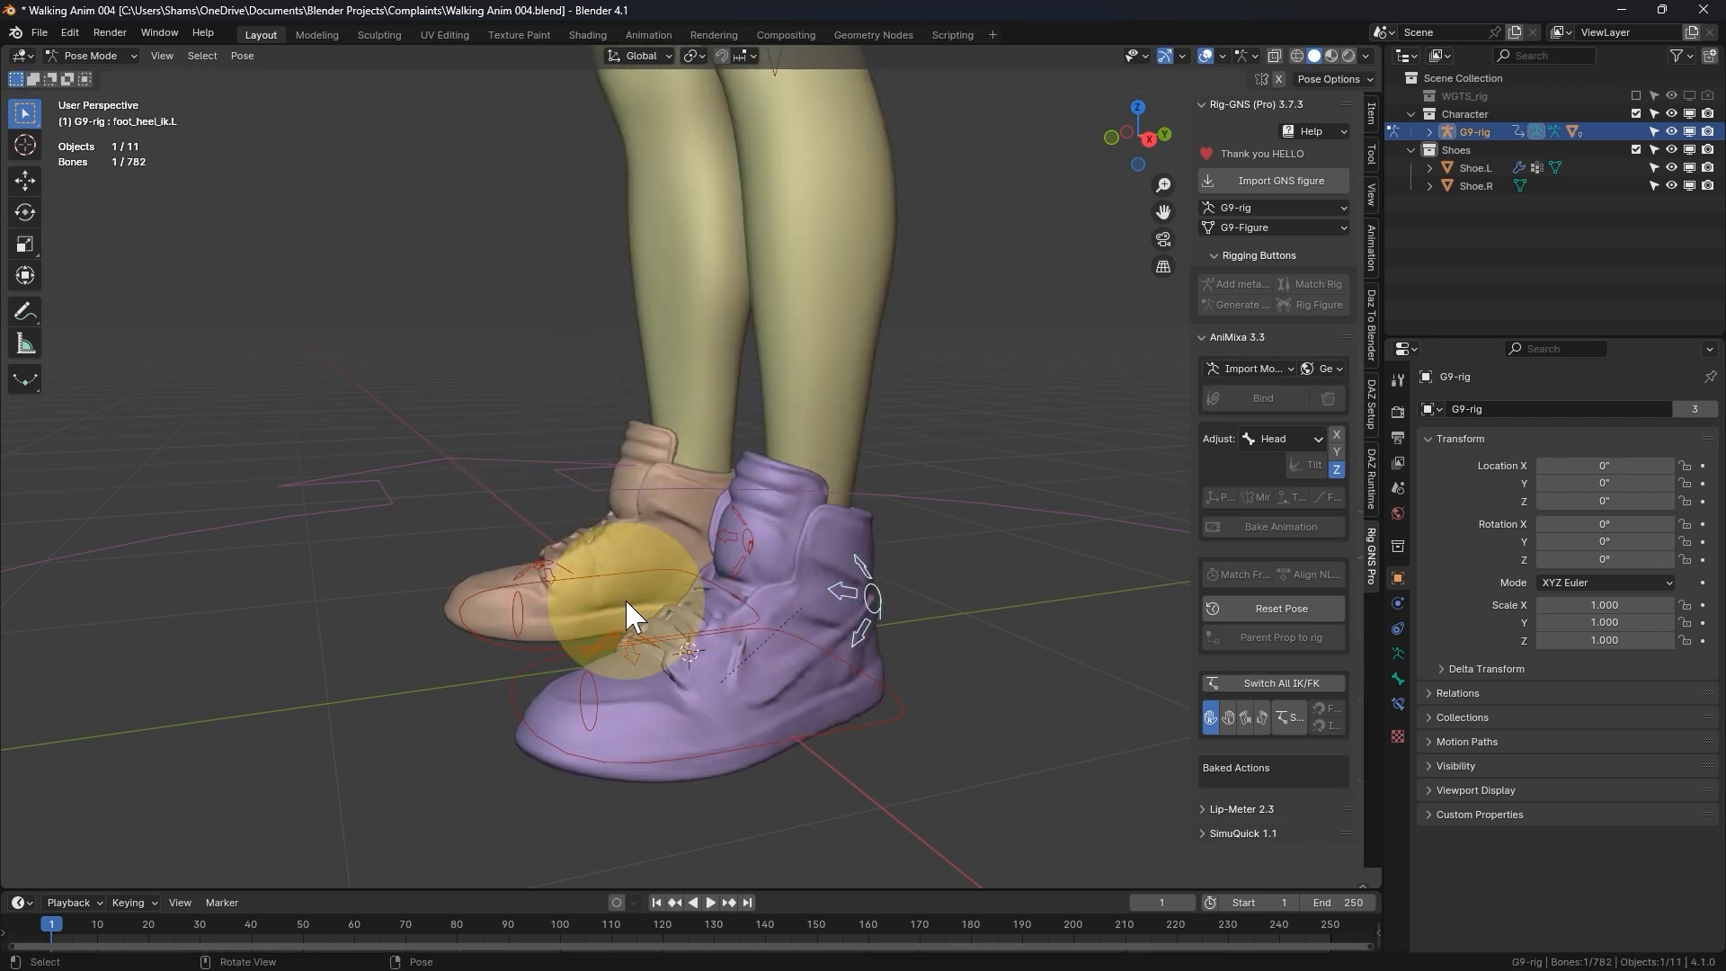
- Rotate foot_heel_ik.L with the Rotate tool to inspect Shoe.L's deformation from several angles, then reset the rig's pose
{"action": "left_click", "coordinate": [34, 214]}
{"action": "mouse_move", "coordinate": [773, 553]}
{"action": "left_mouse_down"}
{"action": "mouse_move", "coordinate": [746, 591]}
{"action": "mouse_move", "coordinate": [759, 568]}
{"action": "left_mouse_up"}
{"action": "middle_click_drag", "start_coordinate": [759, 568], "coordinate": [508, 687]}
{"action": "middle_click_drag", "start_coordinate": [456, 689], "coordinate": [545, 659]}
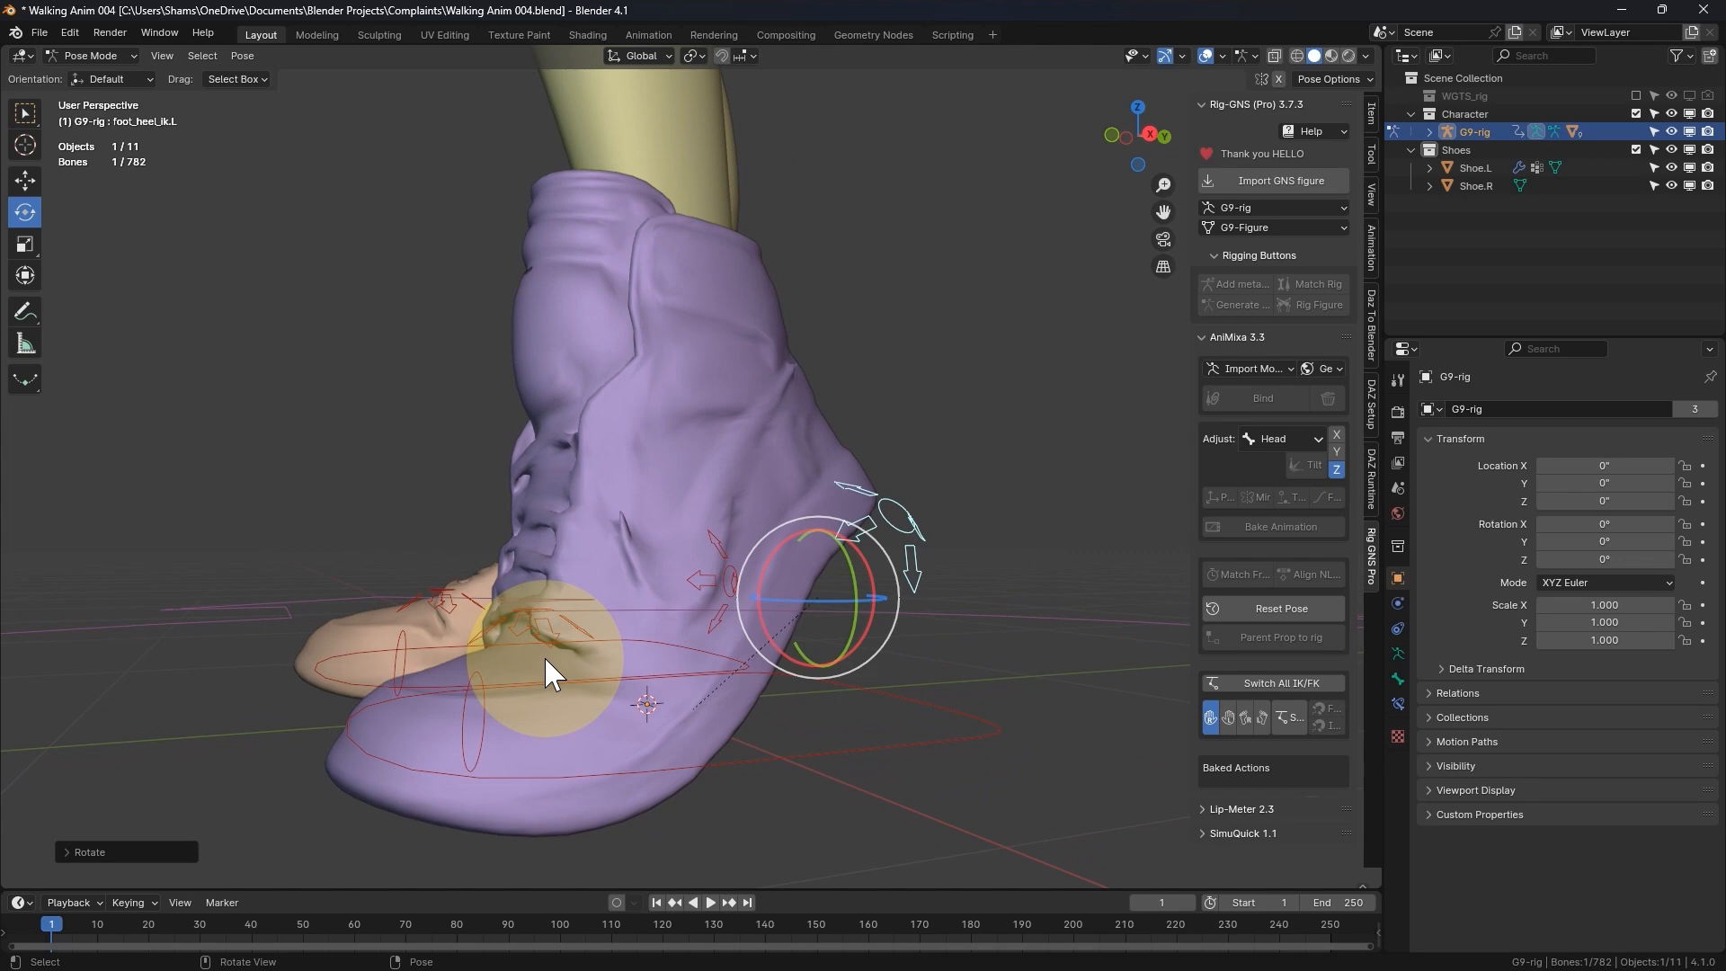
{"action": "scroll", "coordinate": [530, 656], "scroll_direction": "down", "scroll_amount": 3}
{"action": "middle_click_drag", "start_coordinate": [607, 500], "coordinate": [731, 525]}
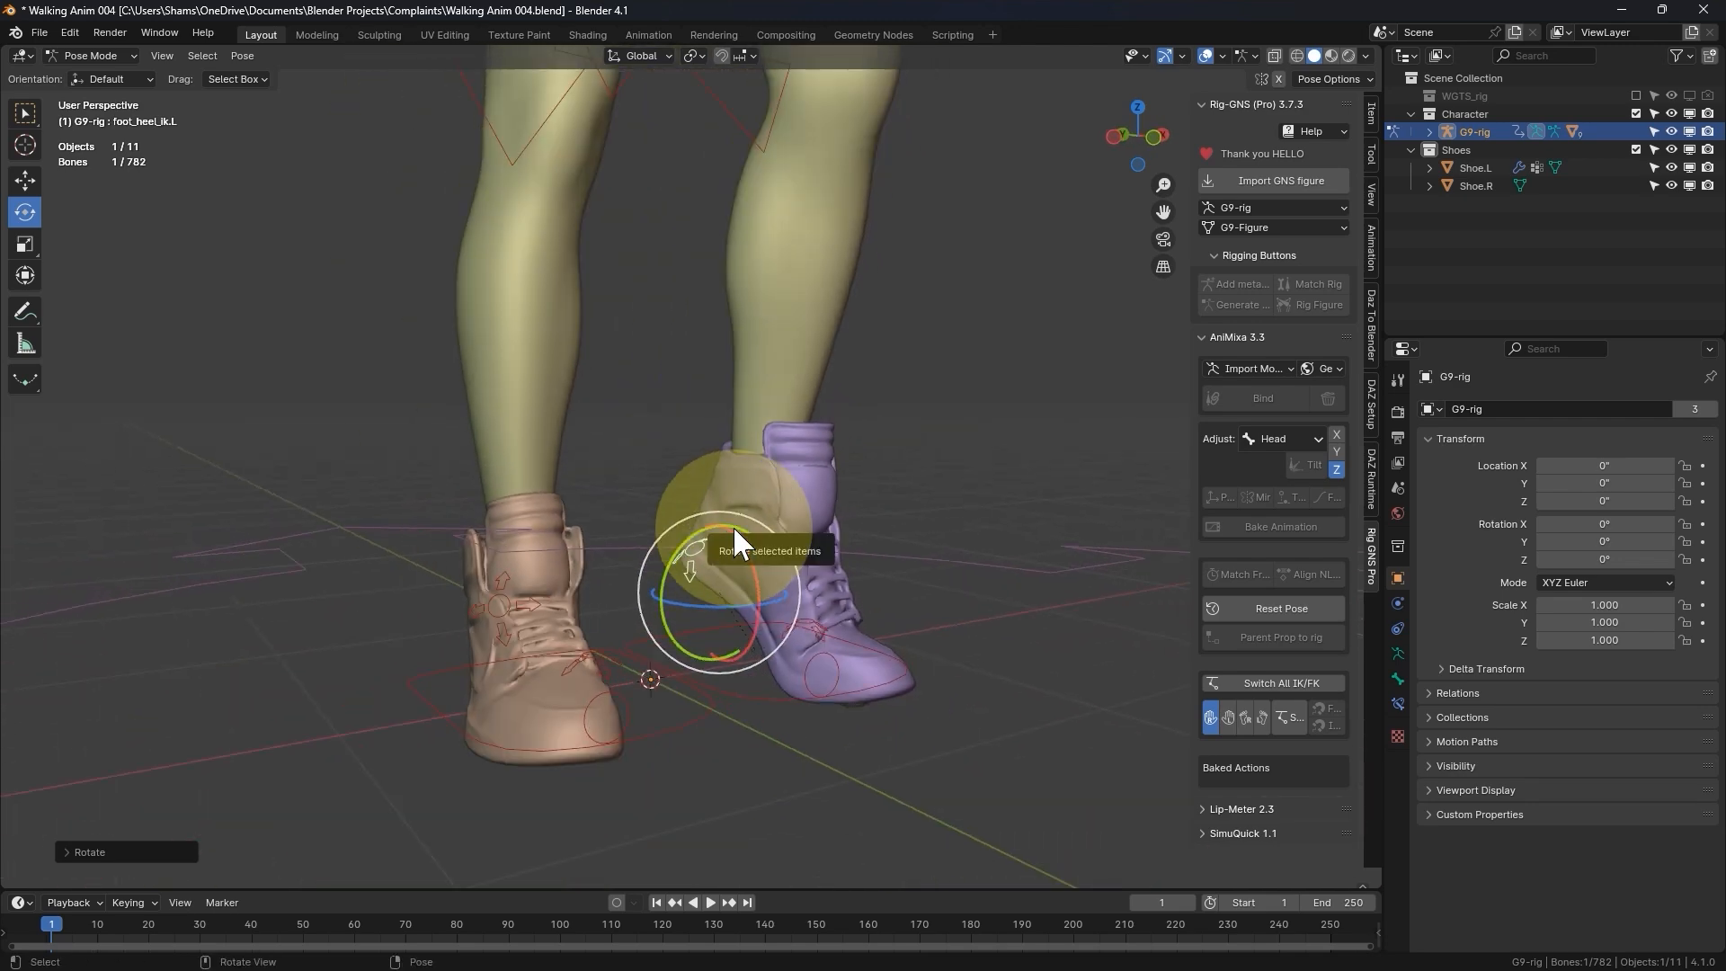
{"action": "left_click_drag", "start_coordinate": [732, 525], "coordinate": [788, 441]}
{"action": "left_click", "coordinate": [790, 395]}
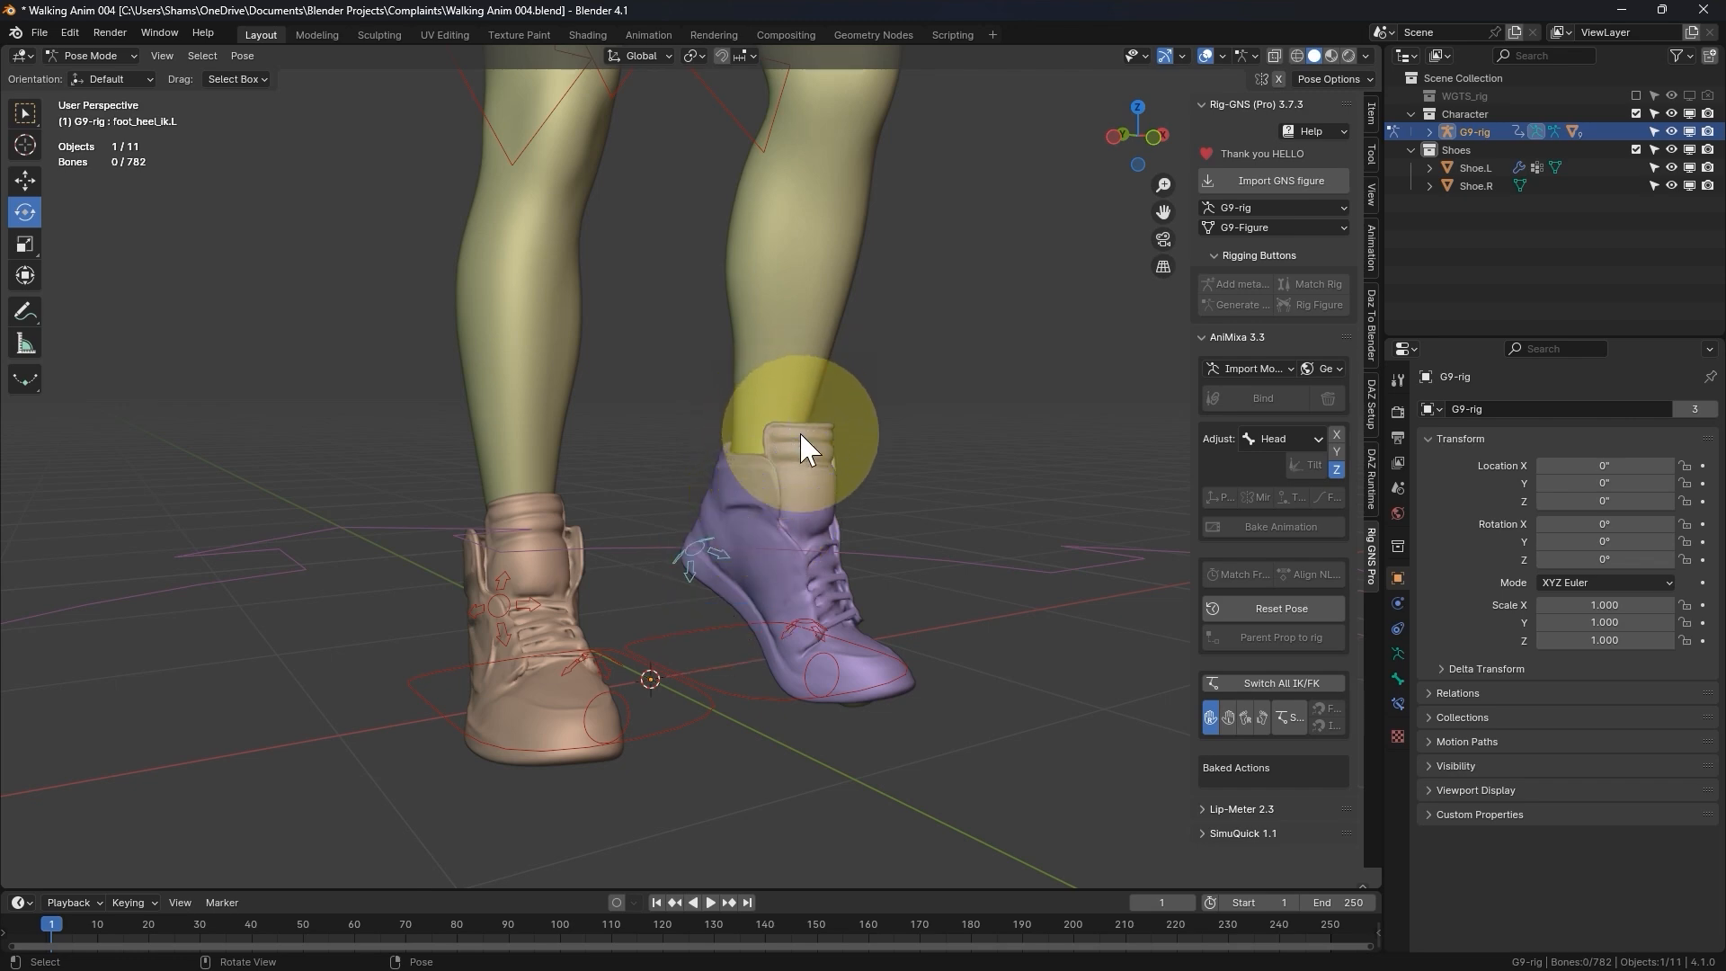
{"action": "left_click", "coordinate": [1240, 613]}
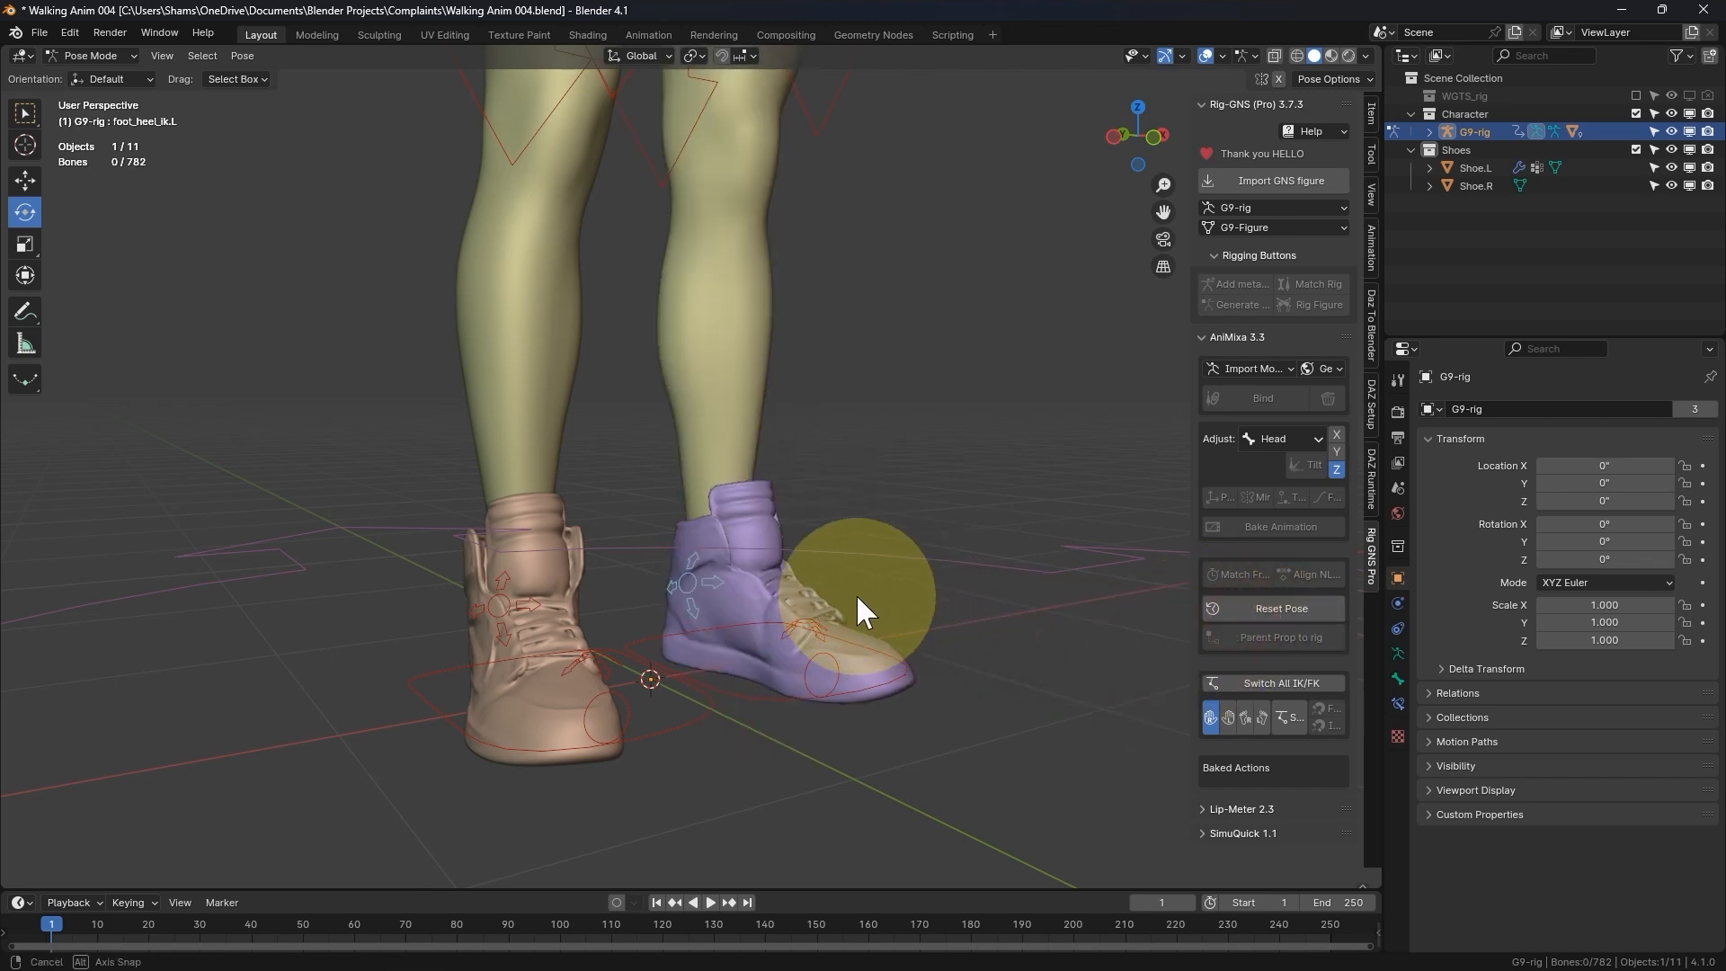
- Select G9-Figure in Right Orthographic view and enter Edit Mode with wireframe shading
{"action": "middle_click_drag", "start_coordinate": [856, 594], "coordinate": [732, 601]}
{"action": "key", "text": "KP_3"}
{"action": "left_click", "coordinate": [931, 532]}
{"action": "key", "text": "Tab"}
{"action": "left_click", "coordinate": [710, 532]}
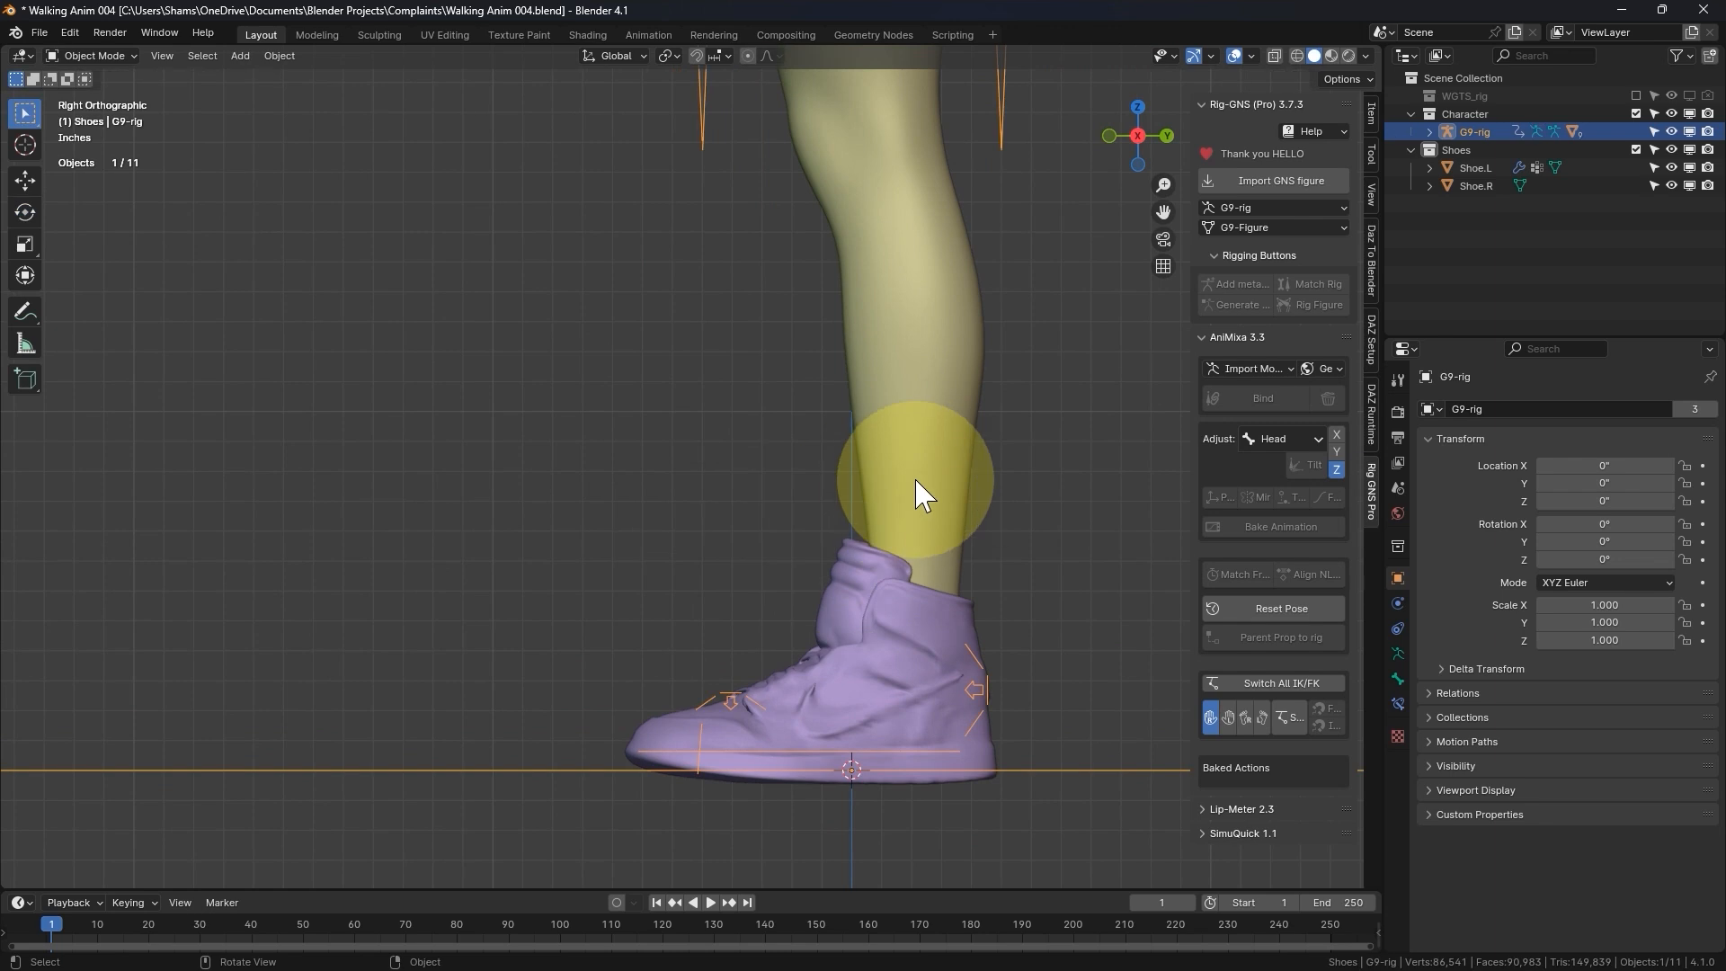
{"action": "left_click", "coordinate": [929, 457]}
{"action": "key", "text": "Tab"}
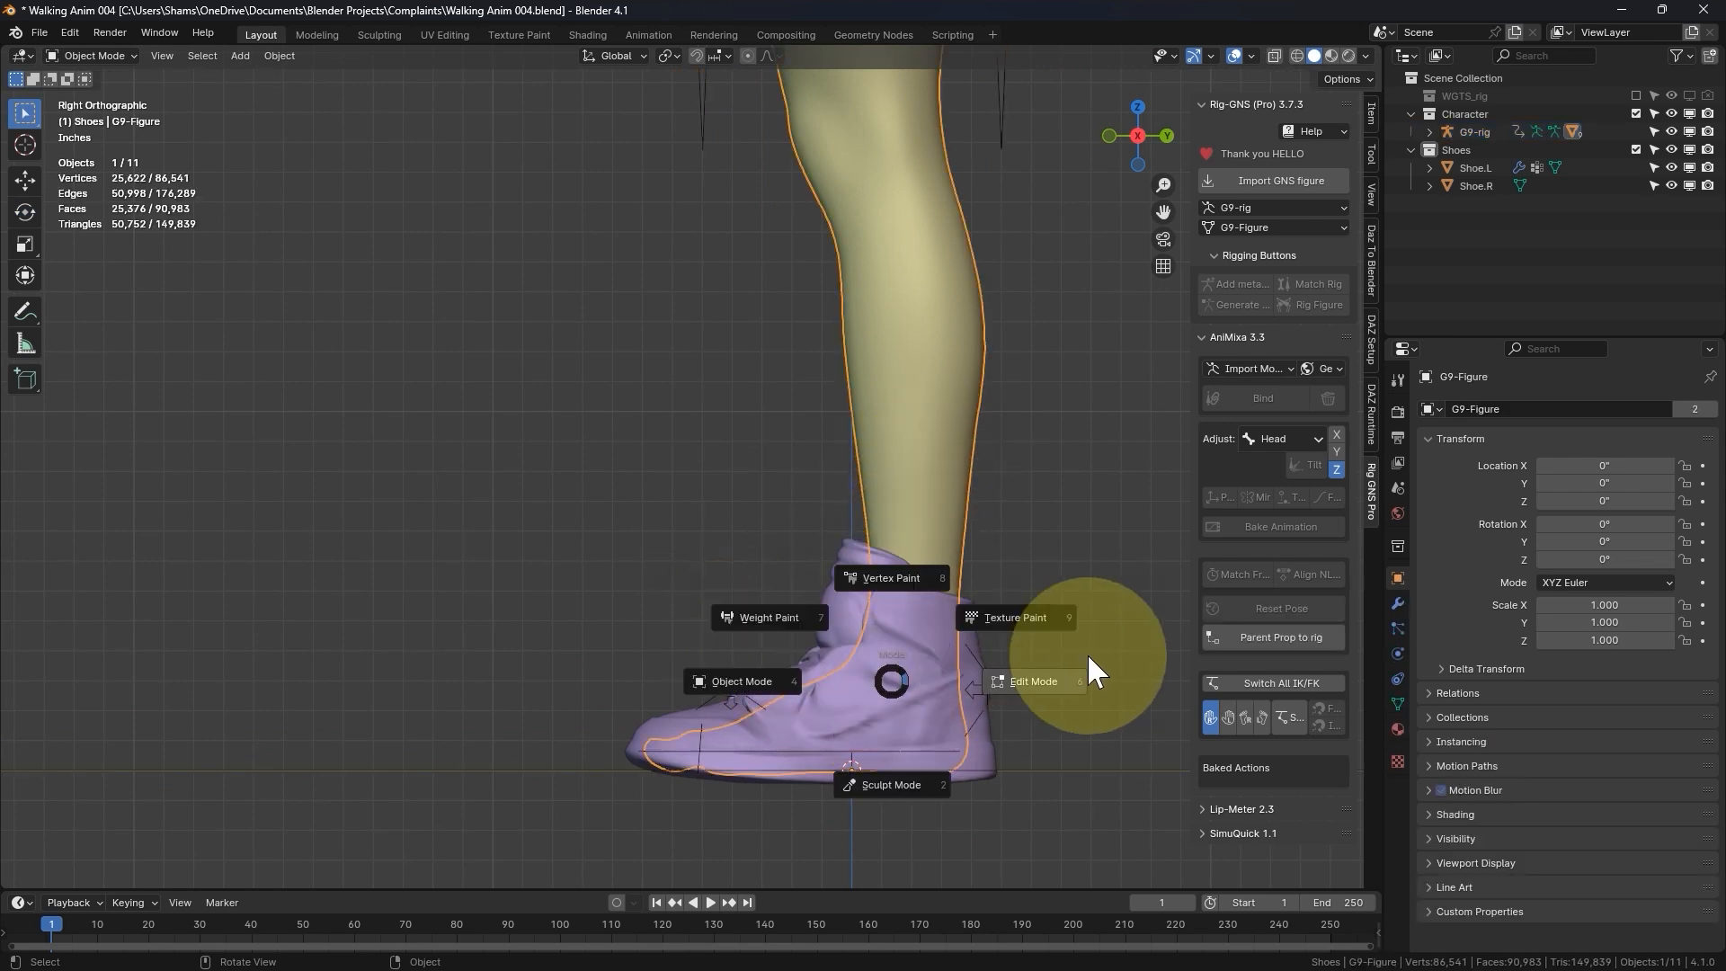
{"action": "left_click", "coordinate": [1087, 654]}
{"action": "key", "text": "shift+z"}
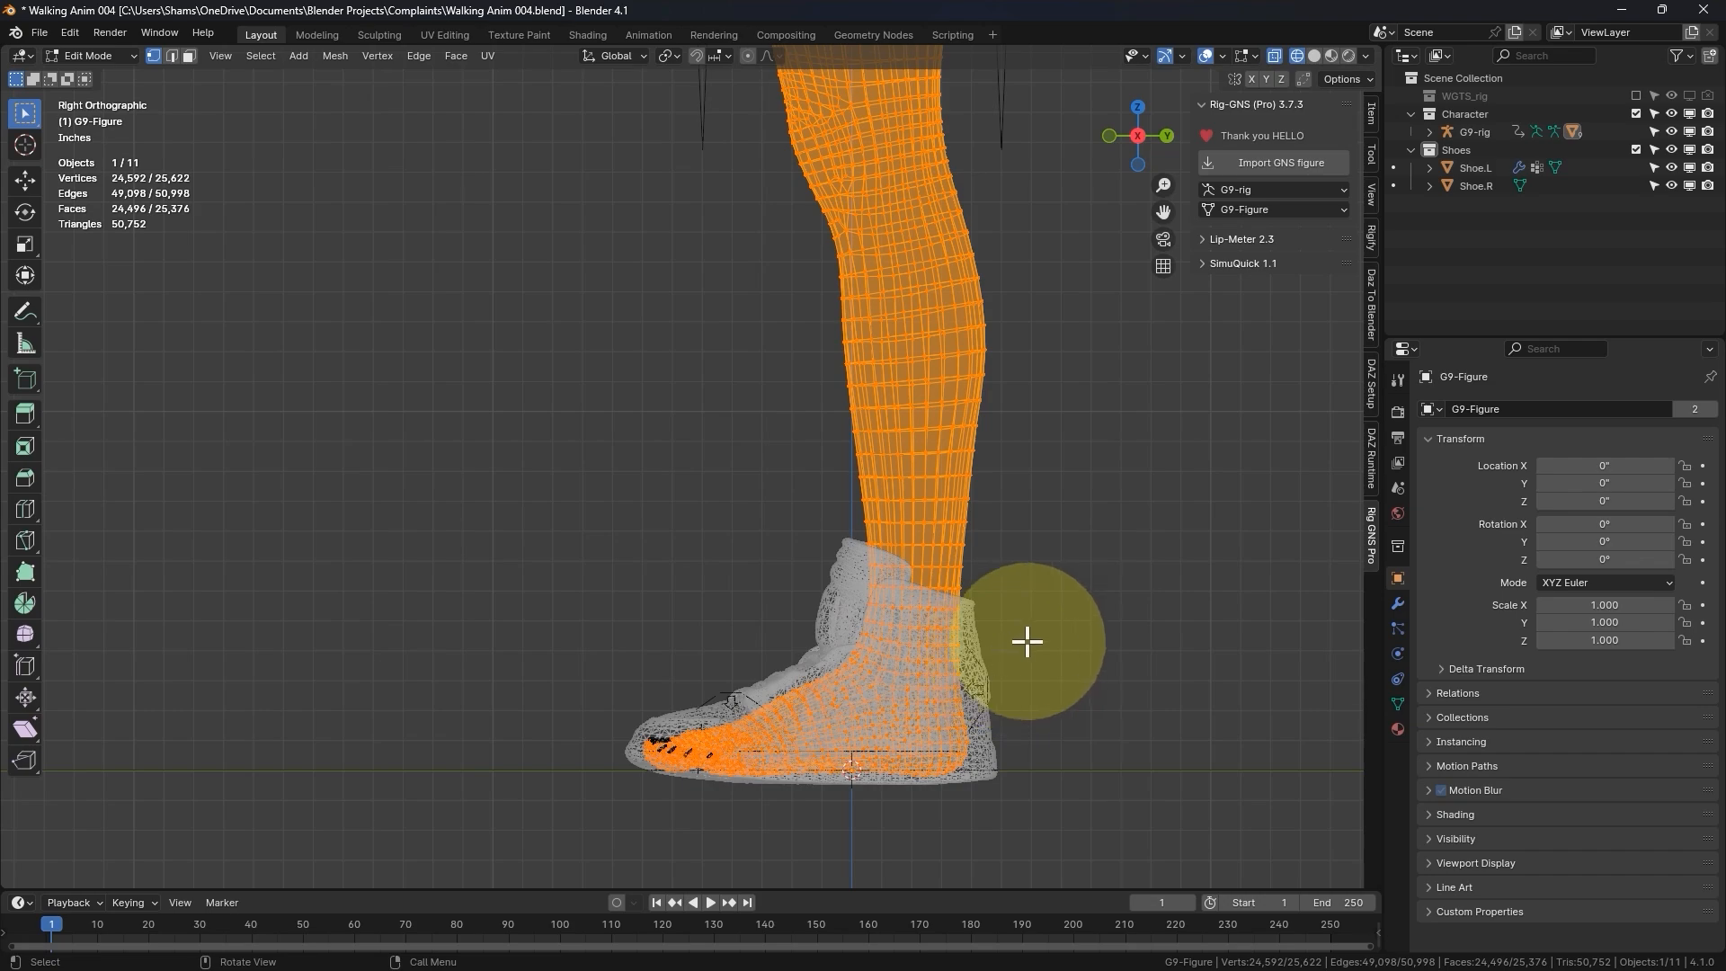
- Box-select the feet vertices up to the ankles, isolate G9-Figure in local view and return to solid shading
{"action": "left_click_drag", "start_coordinate": [1056, 621], "coordinate": [497, 935]}
{"action": "middle_click_drag", "start_coordinate": [624, 878], "coordinate": [1078, 703]}
{"action": "key", "text": "KP_Divide"}
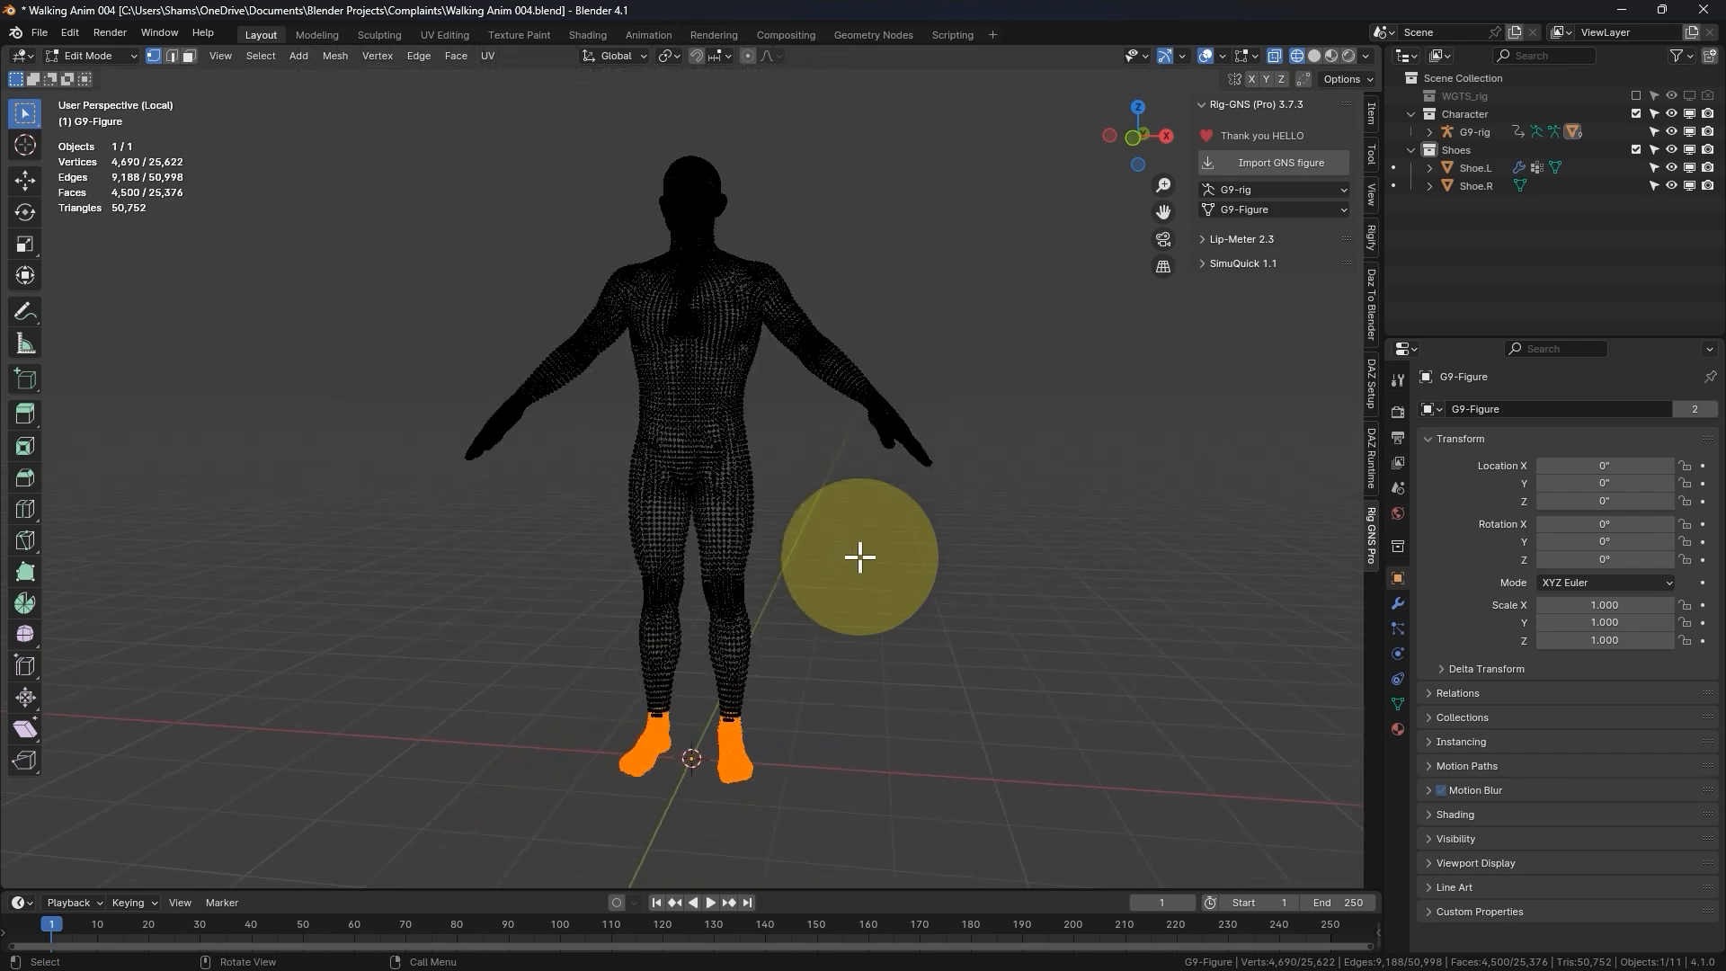
{"action": "scroll", "coordinate": [722, 716], "scroll_direction": "up", "scroll_amount": 4}
{"action": "scroll", "coordinate": [722, 715], "scroll_direction": "up", "scroll_amount": 4}
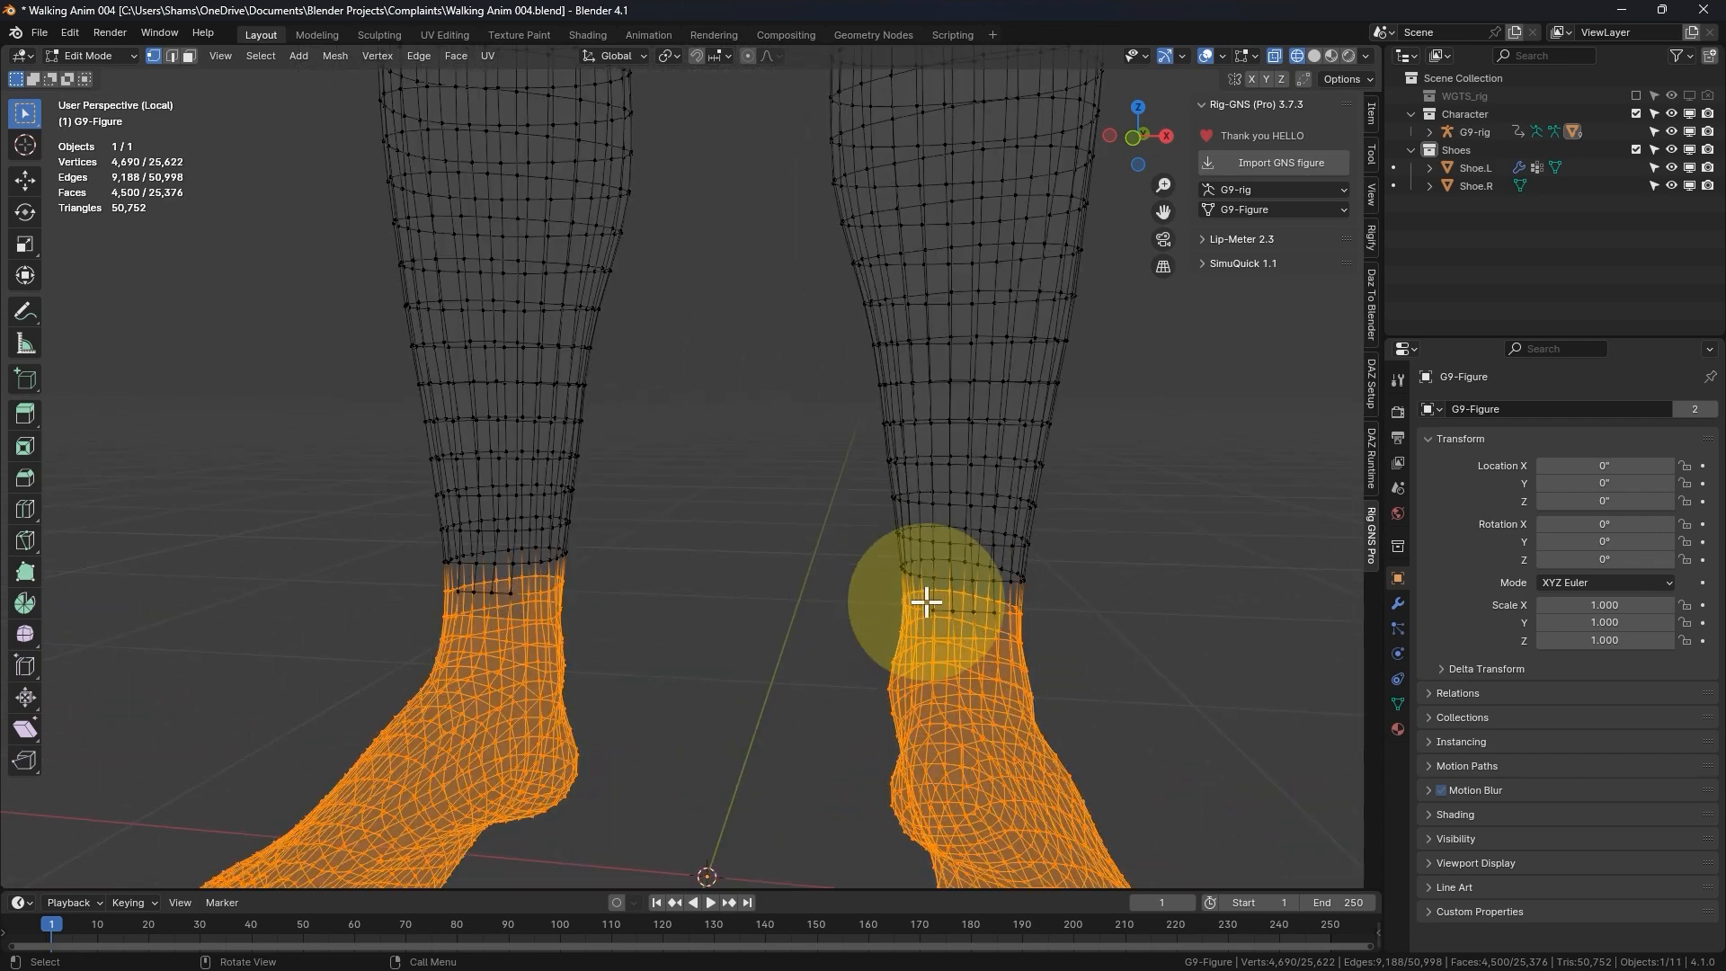
{"action": "key", "text": "shift+z"}
{"action": "scroll", "coordinate": [935, 608], "scroll_direction": "up", "scroll_amount": 3}
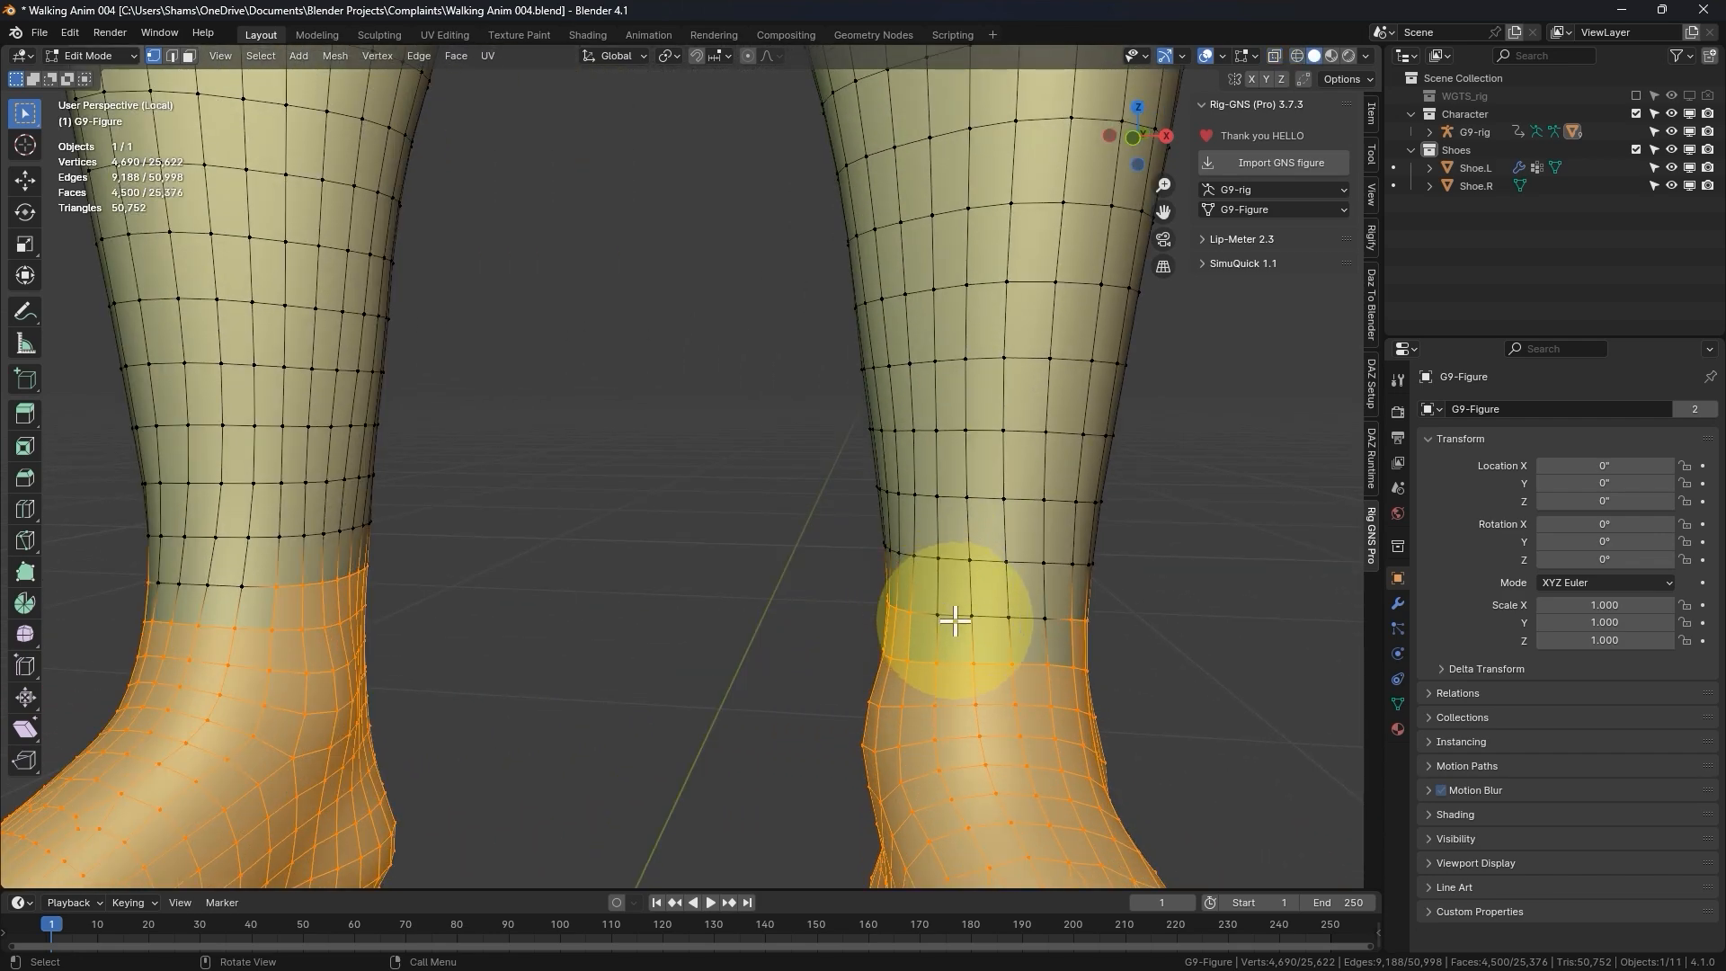
- Add the missing front ankle vertices on both legs to the selection, then shrink the selection twice with Select Less
{"action": "left_click", "coordinate": [944, 618], "text": "shift"}
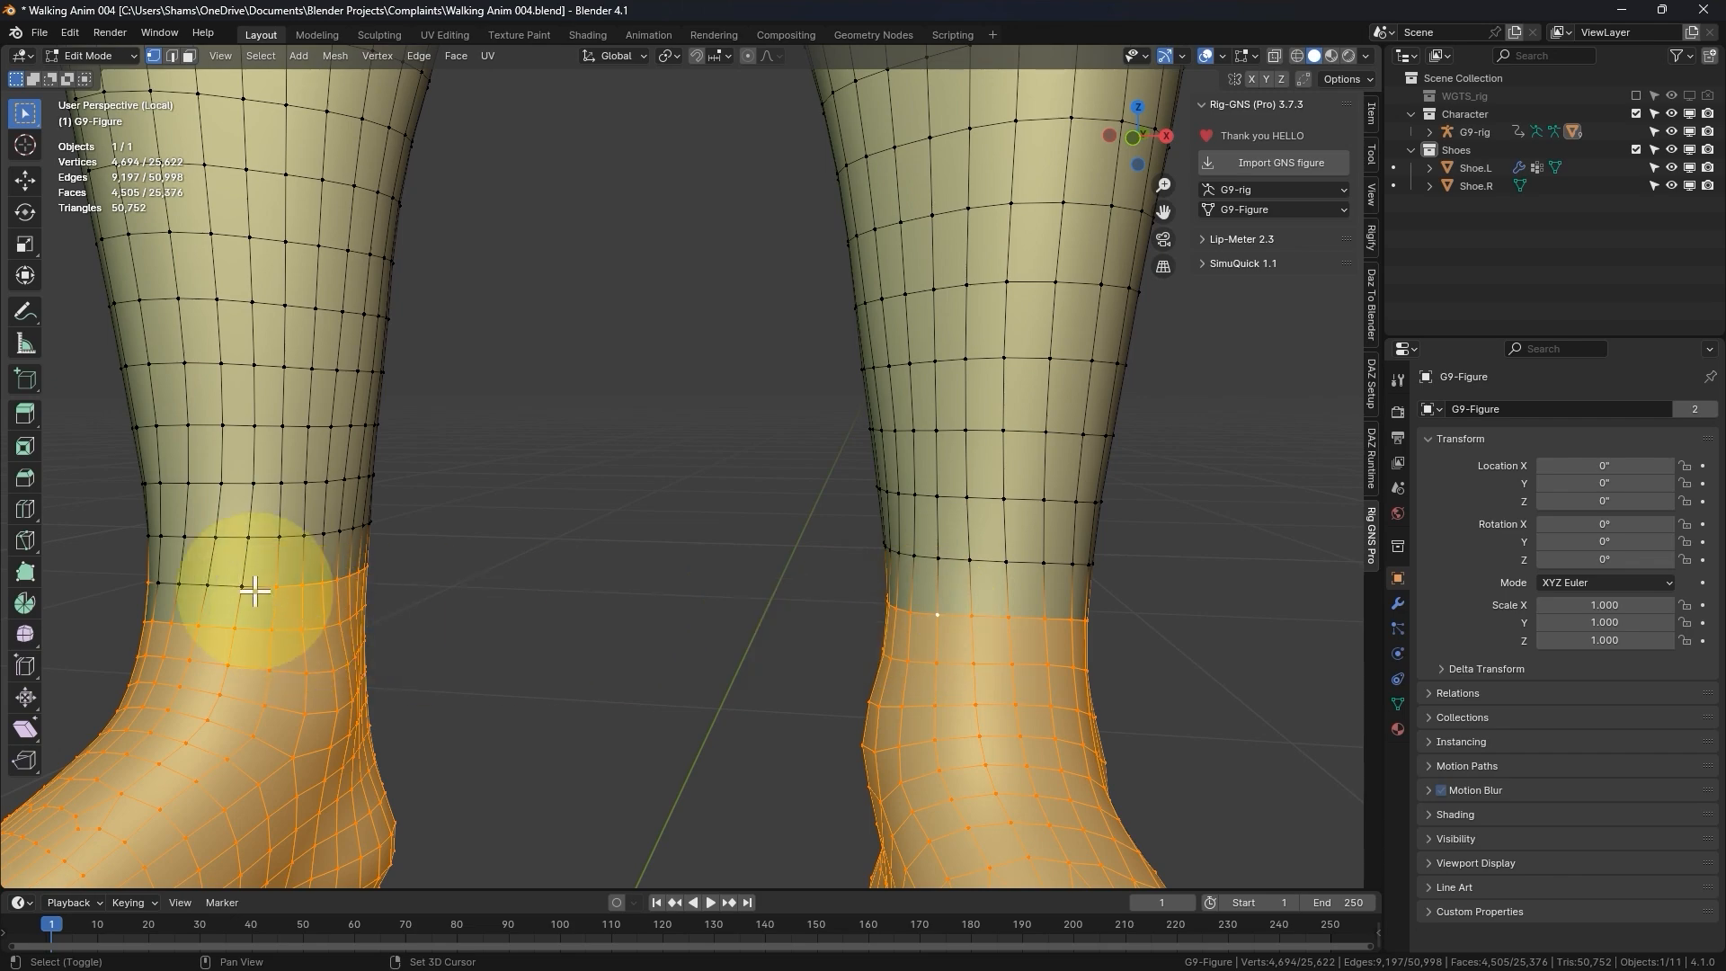
{"action": "left_click", "coordinate": [227, 586], "text": "shift"}
{"action": "middle_click_drag", "start_coordinate": [537, 588], "coordinate": [724, 600]}
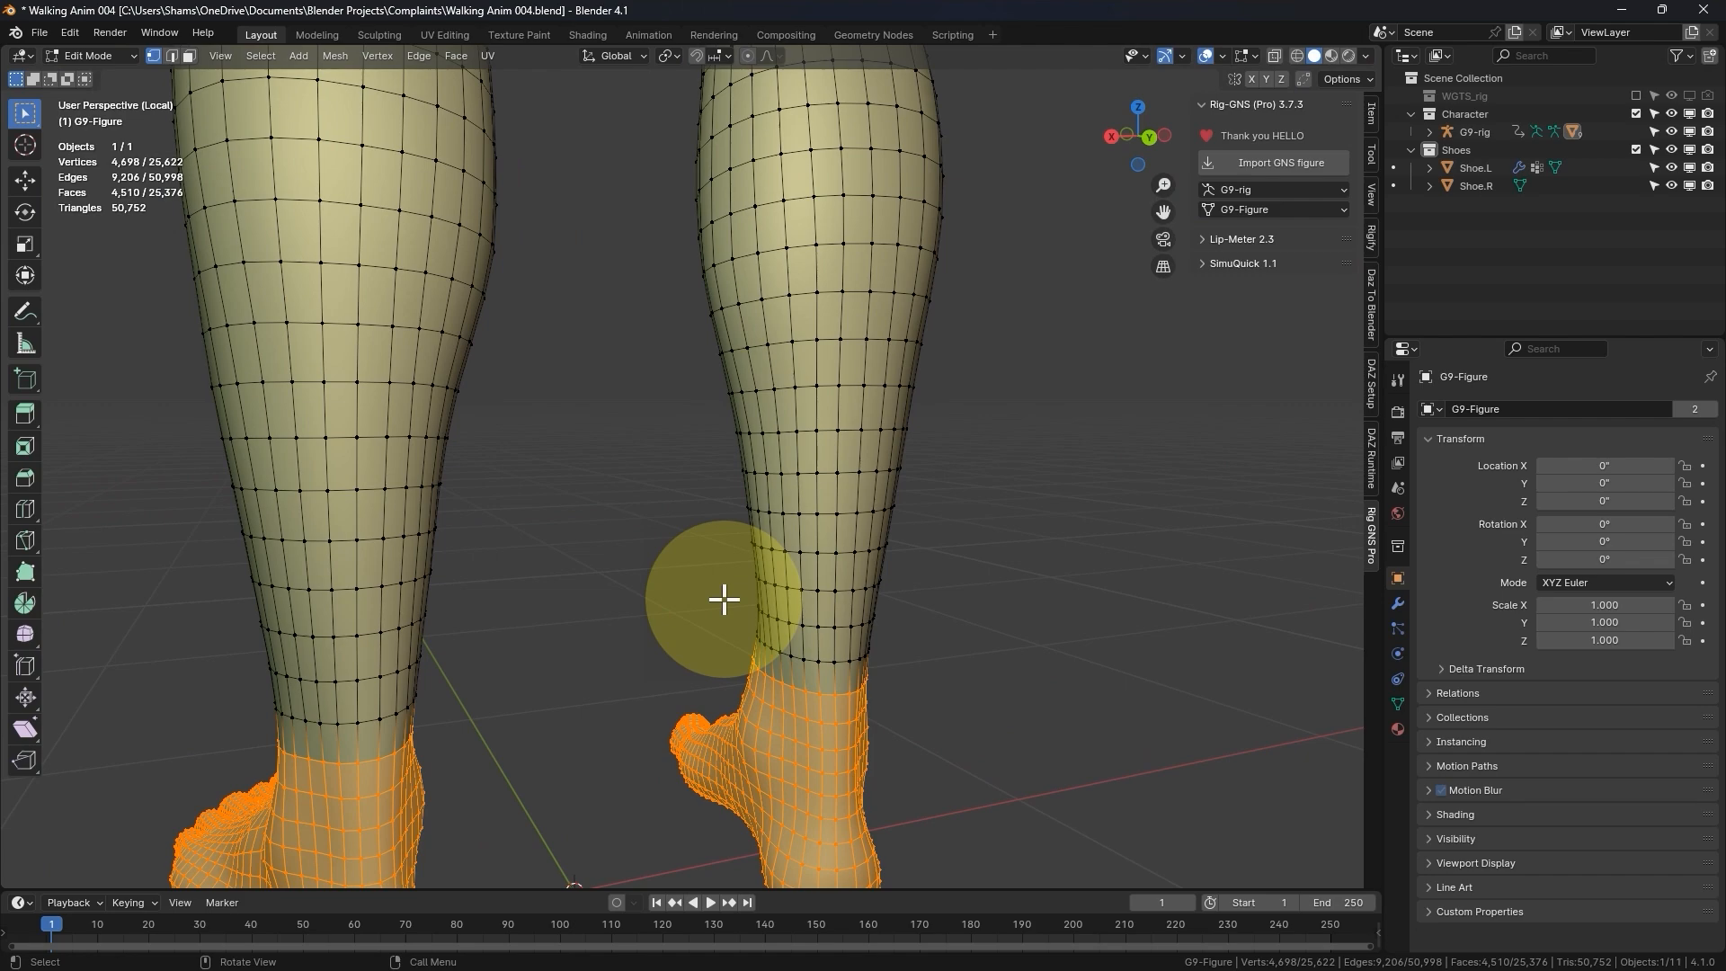
{"action": "key", "text": "ctrl+KP_Subtract"}
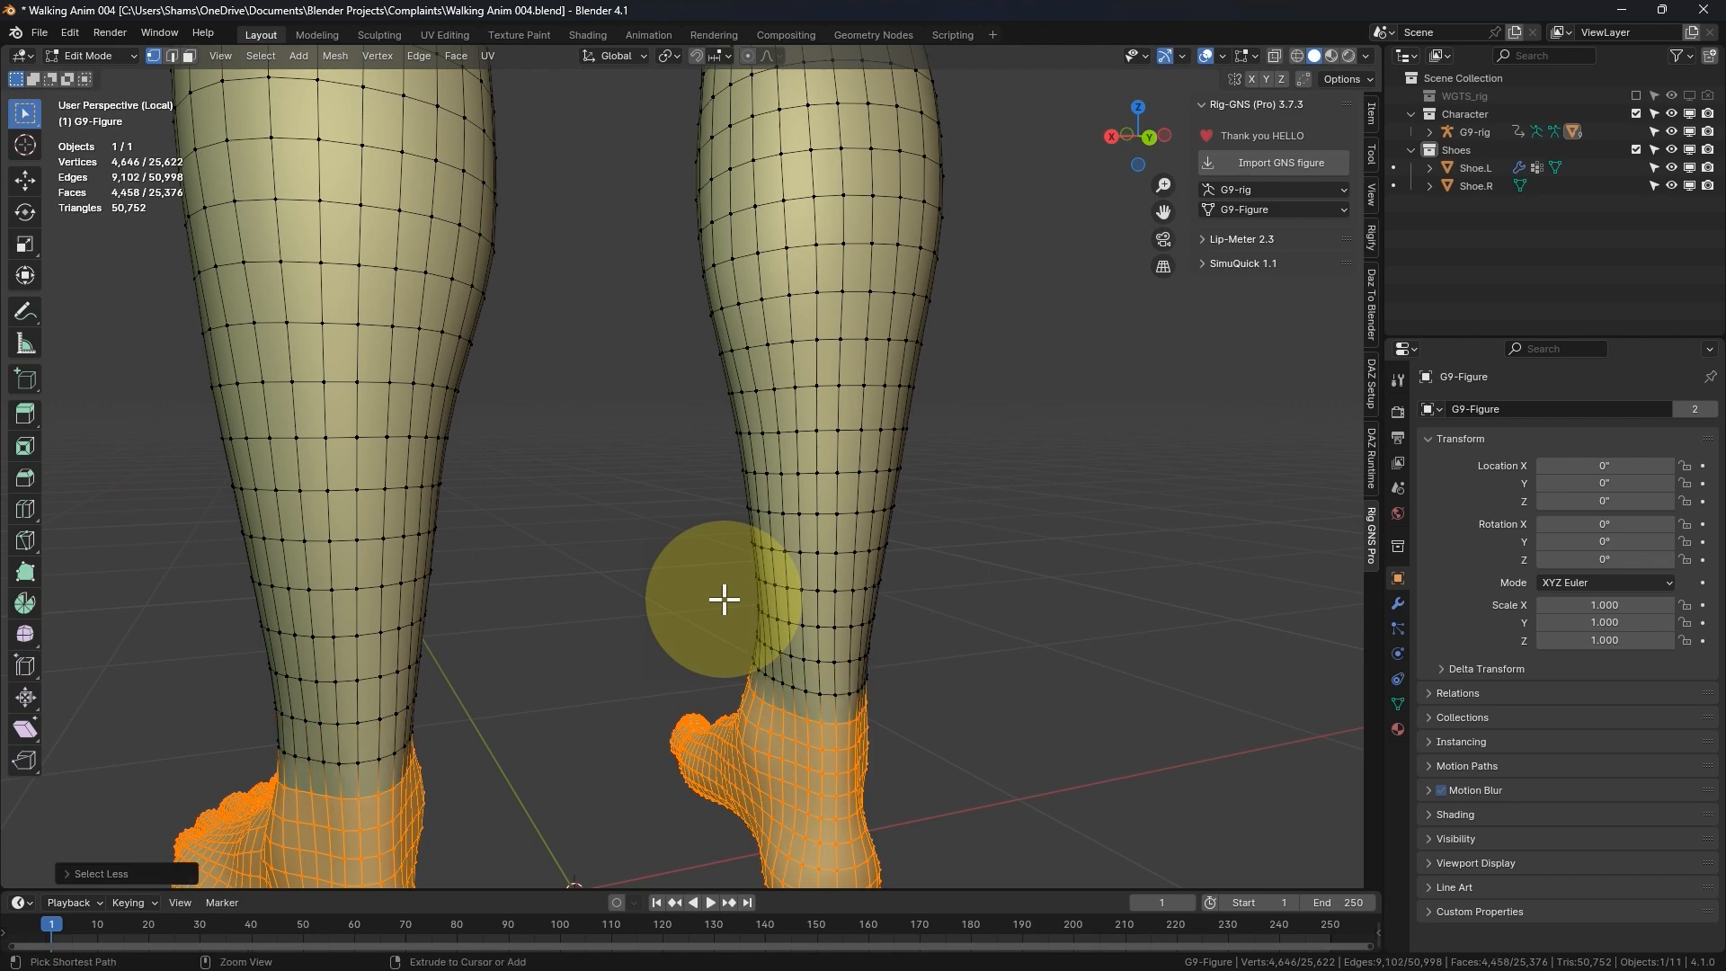
{"action": "middle_click_drag", "start_coordinate": [723, 600], "coordinate": [783, 617]}
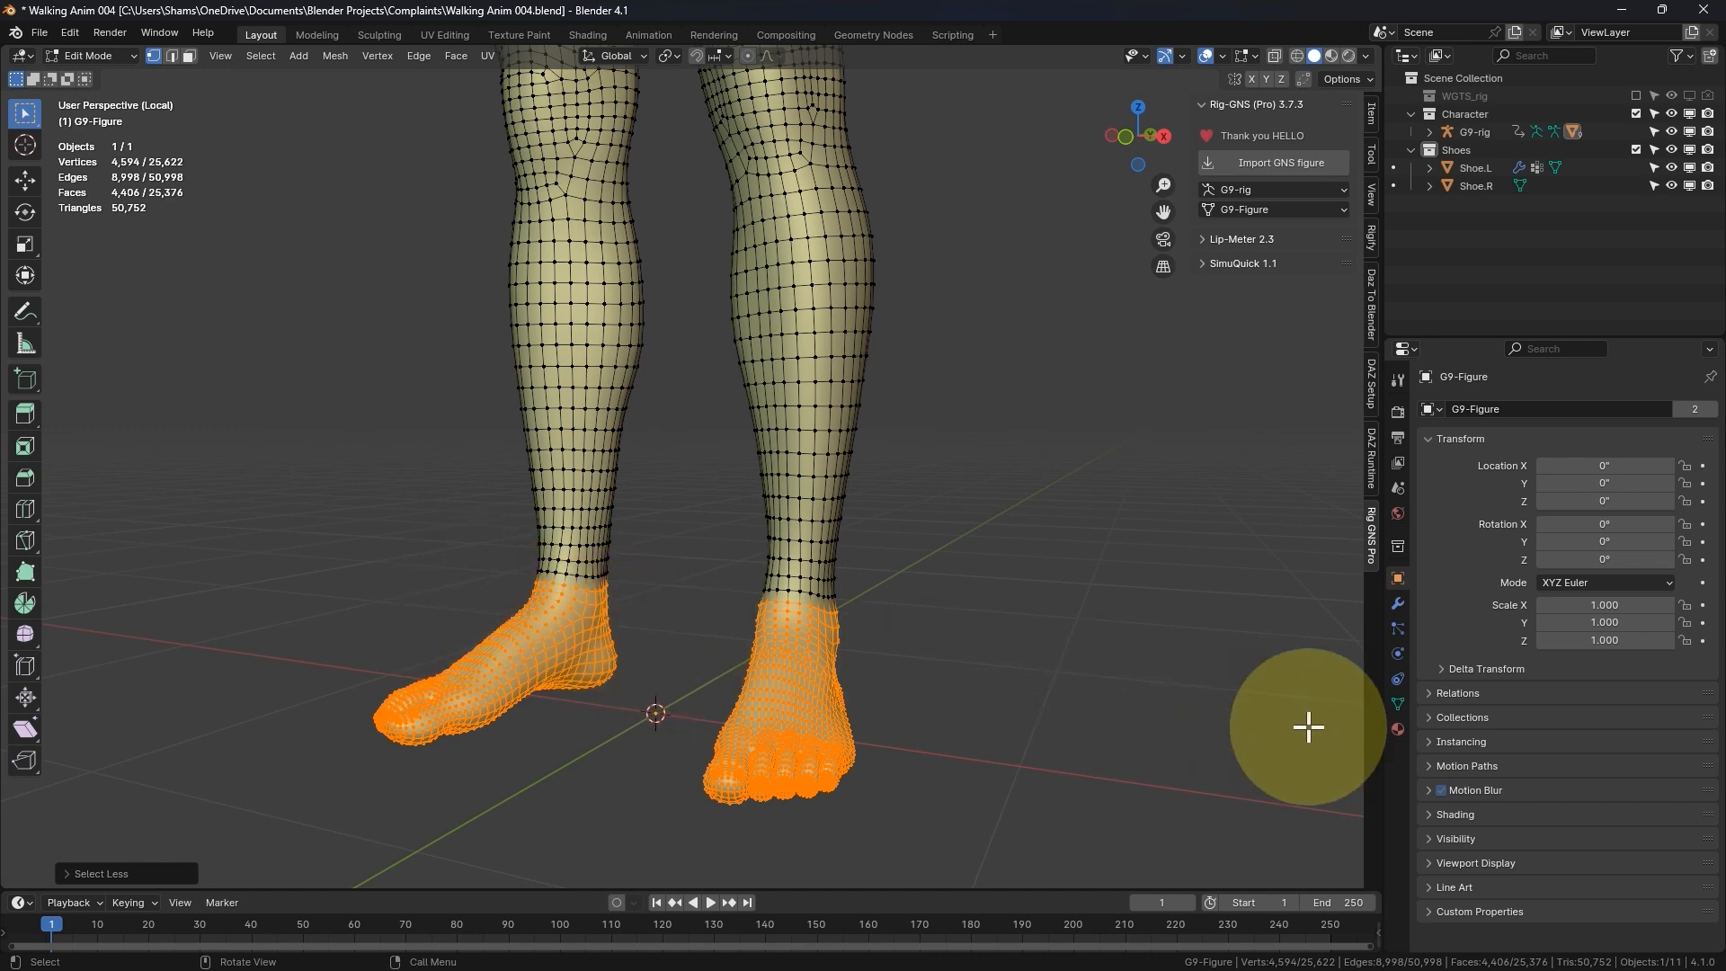
- Create a vertex group named Mask on G9-Figure from the selected feet vertices
{"action": "left_click", "coordinate": [1395, 603]}
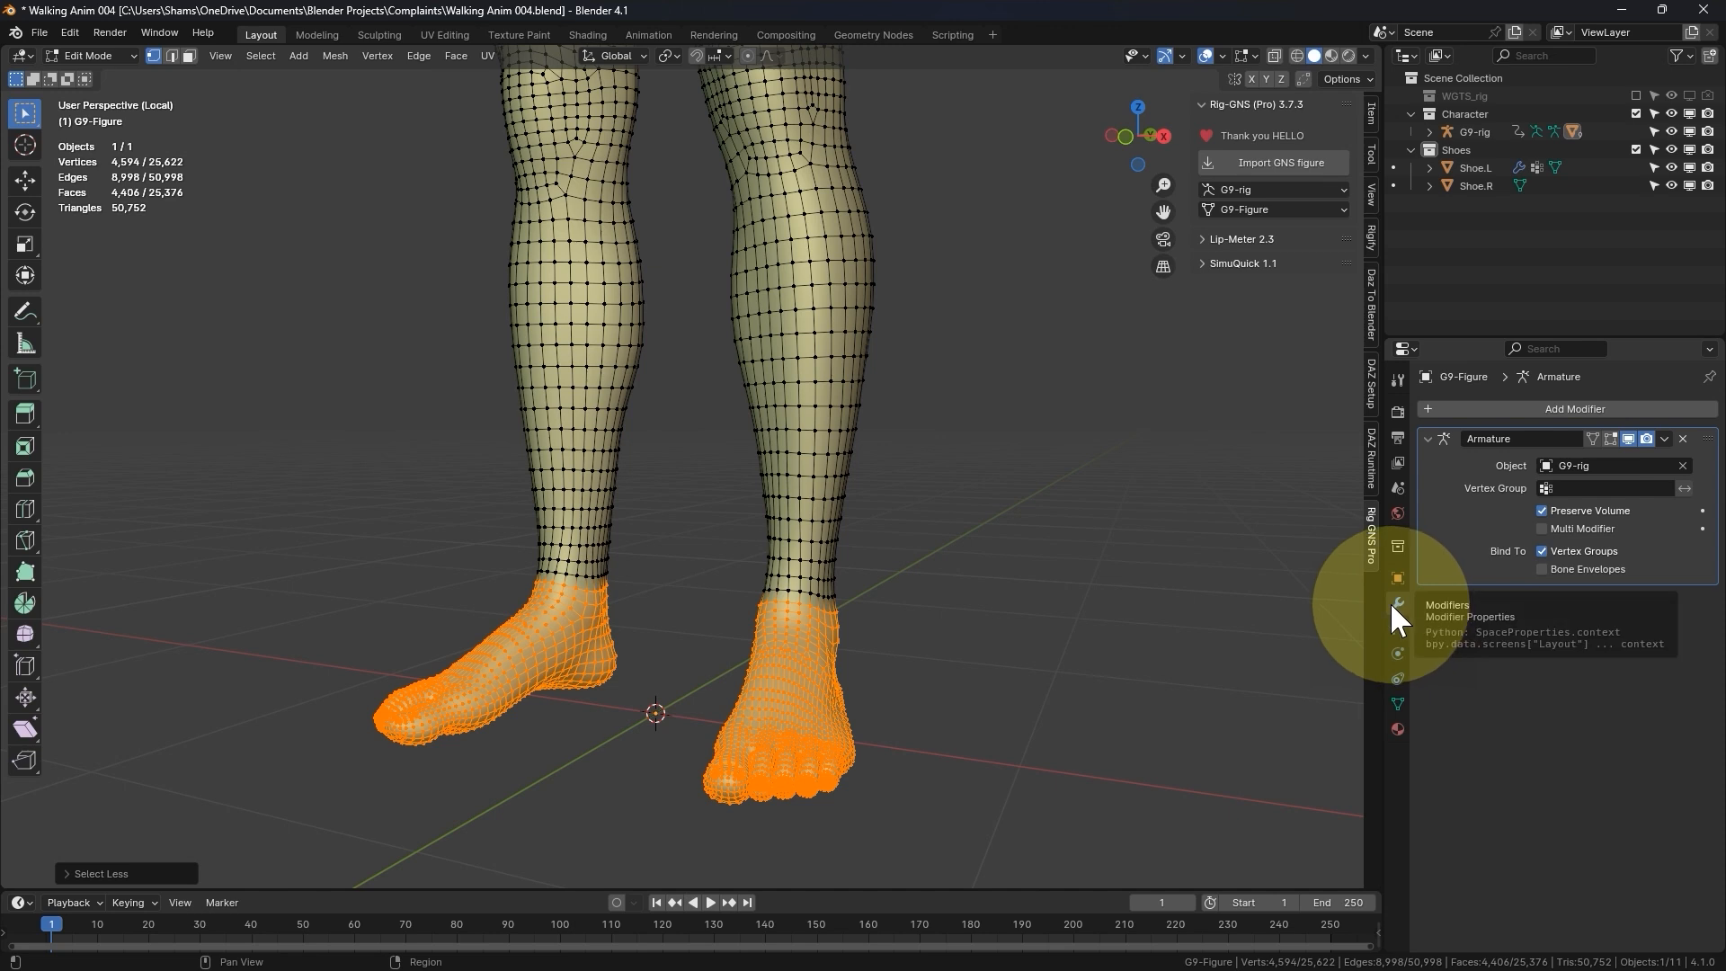
{"action": "left_click", "coordinate": [1397, 704]}
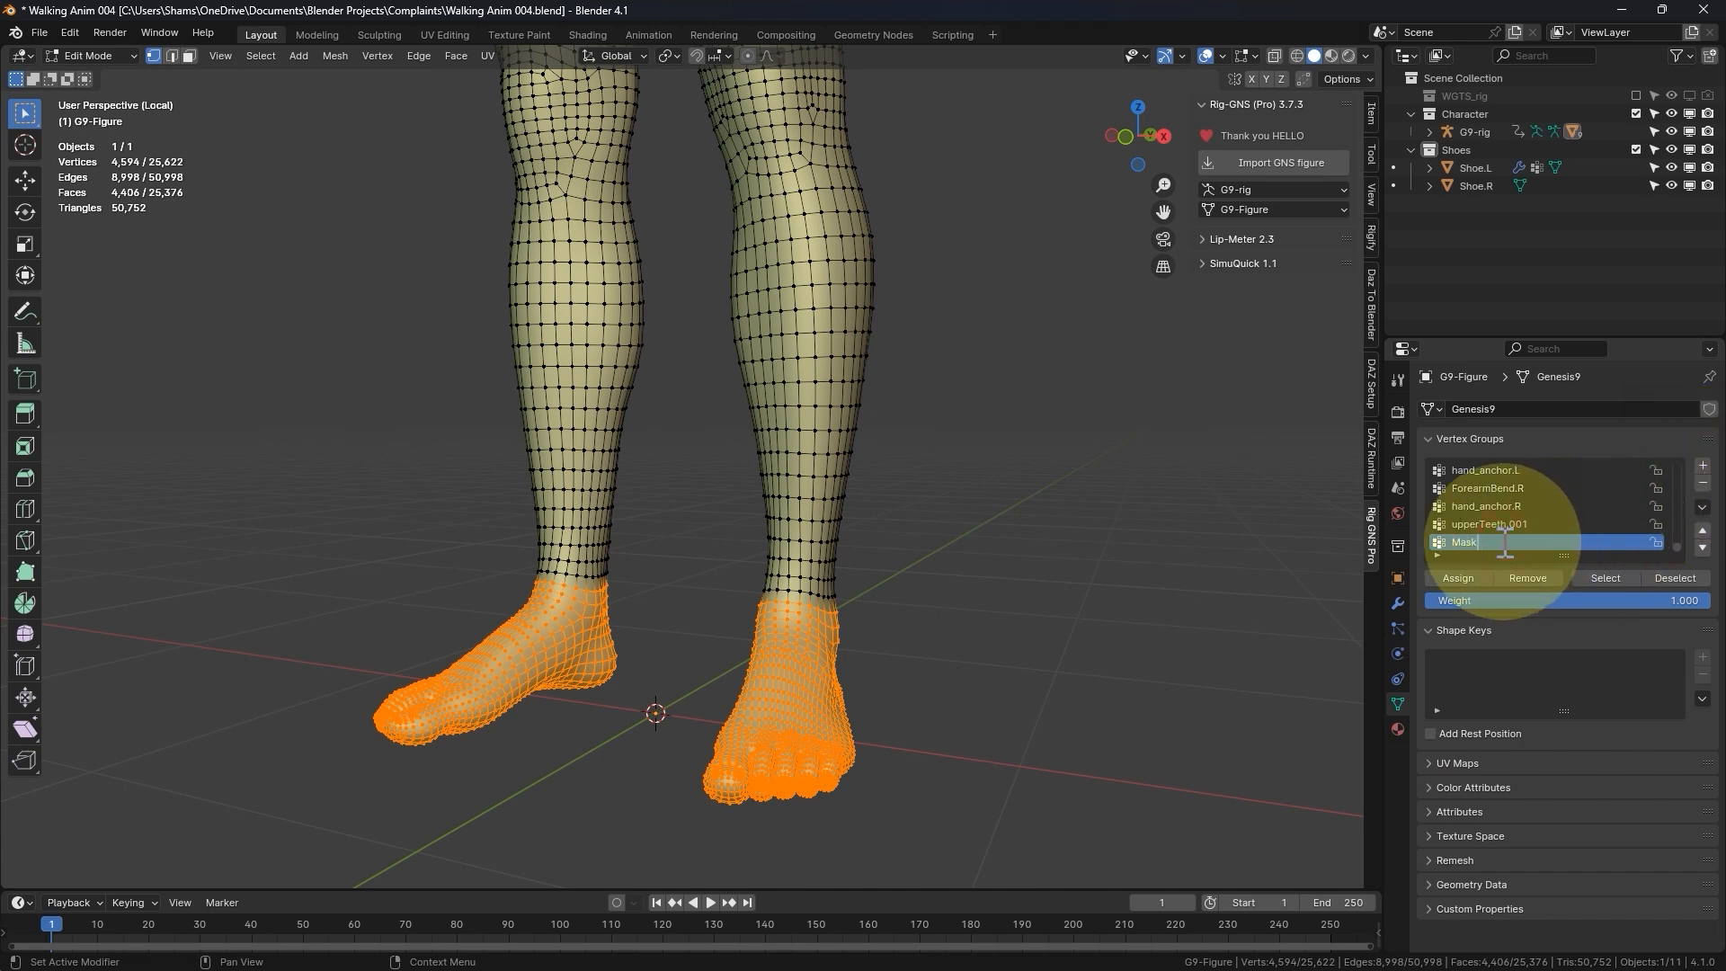
{"action": "key", "text": "Return"}
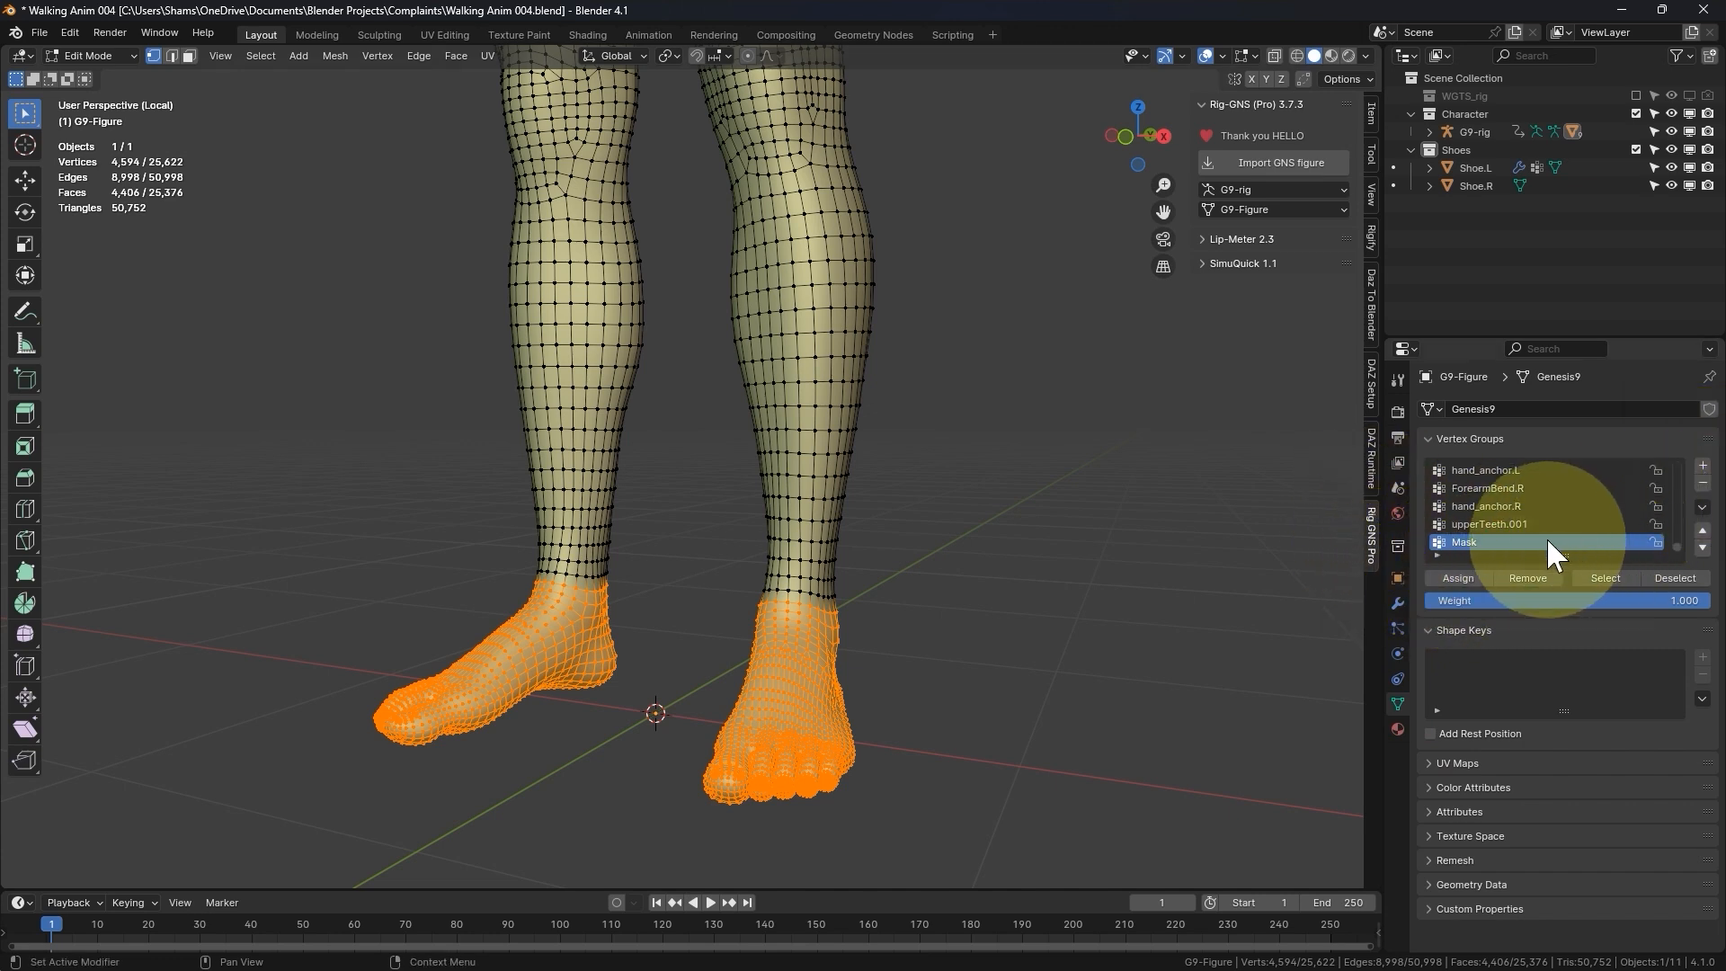
- Add a Mask modifier to G9-Figure and set its vertex group to Mask
{"action": "left_click", "coordinate": [1397, 603]}
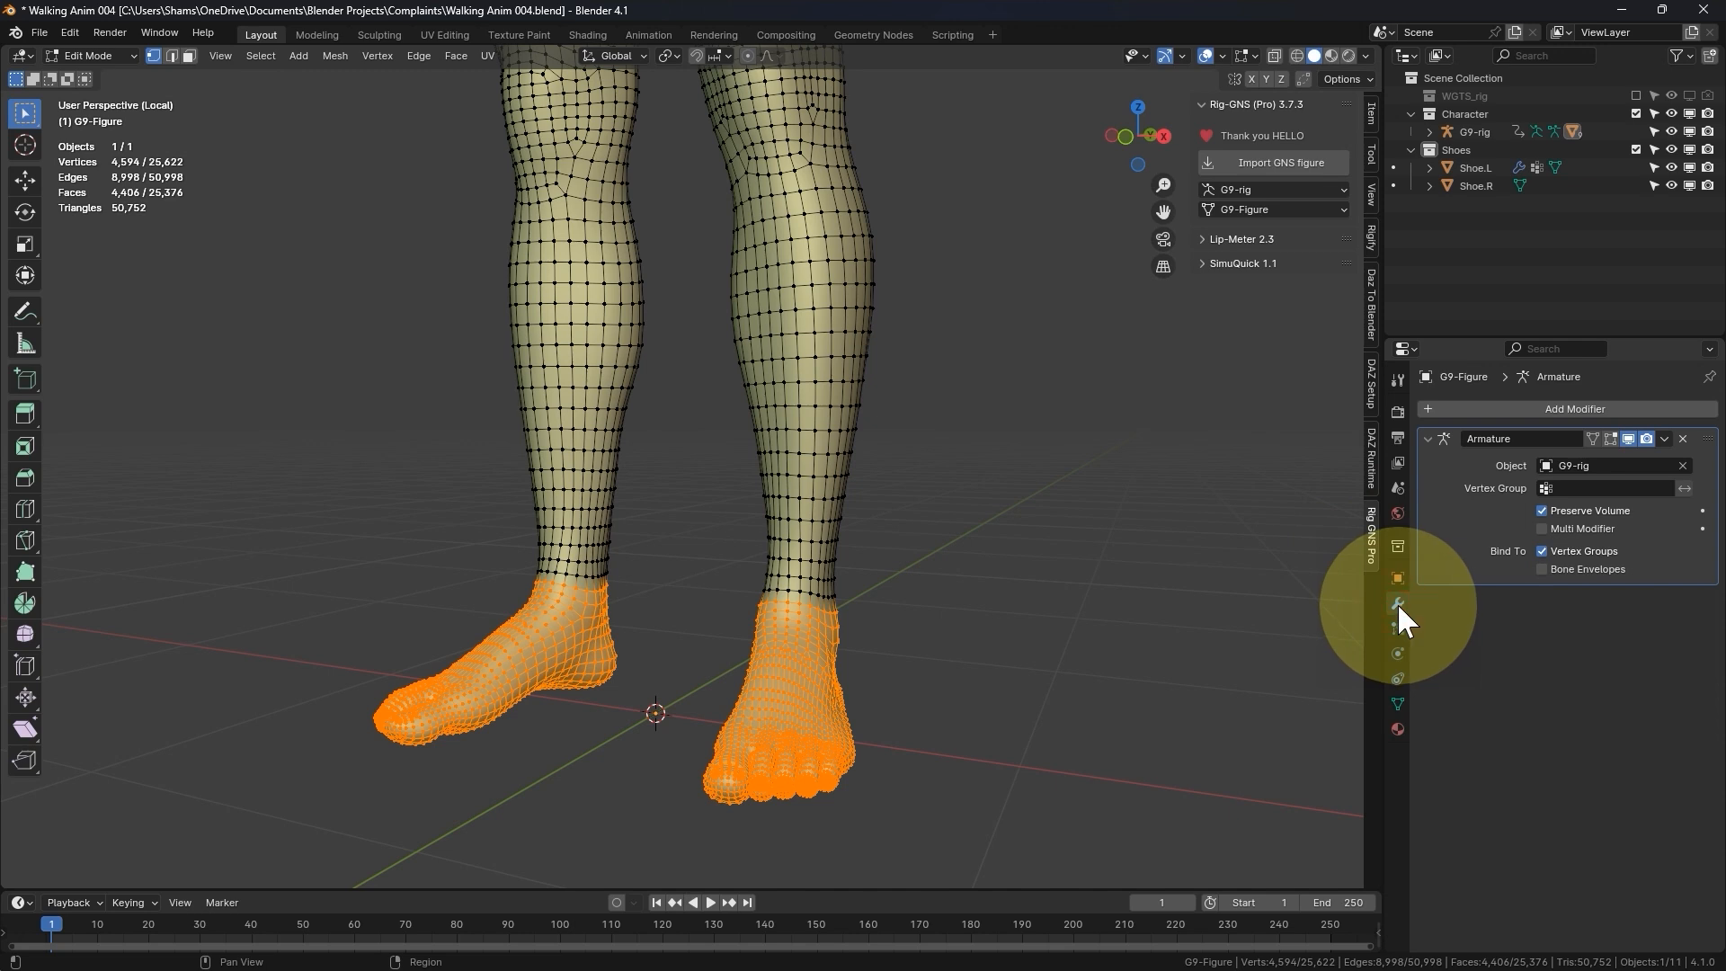
{"action": "left_click", "coordinate": [1514, 409]}
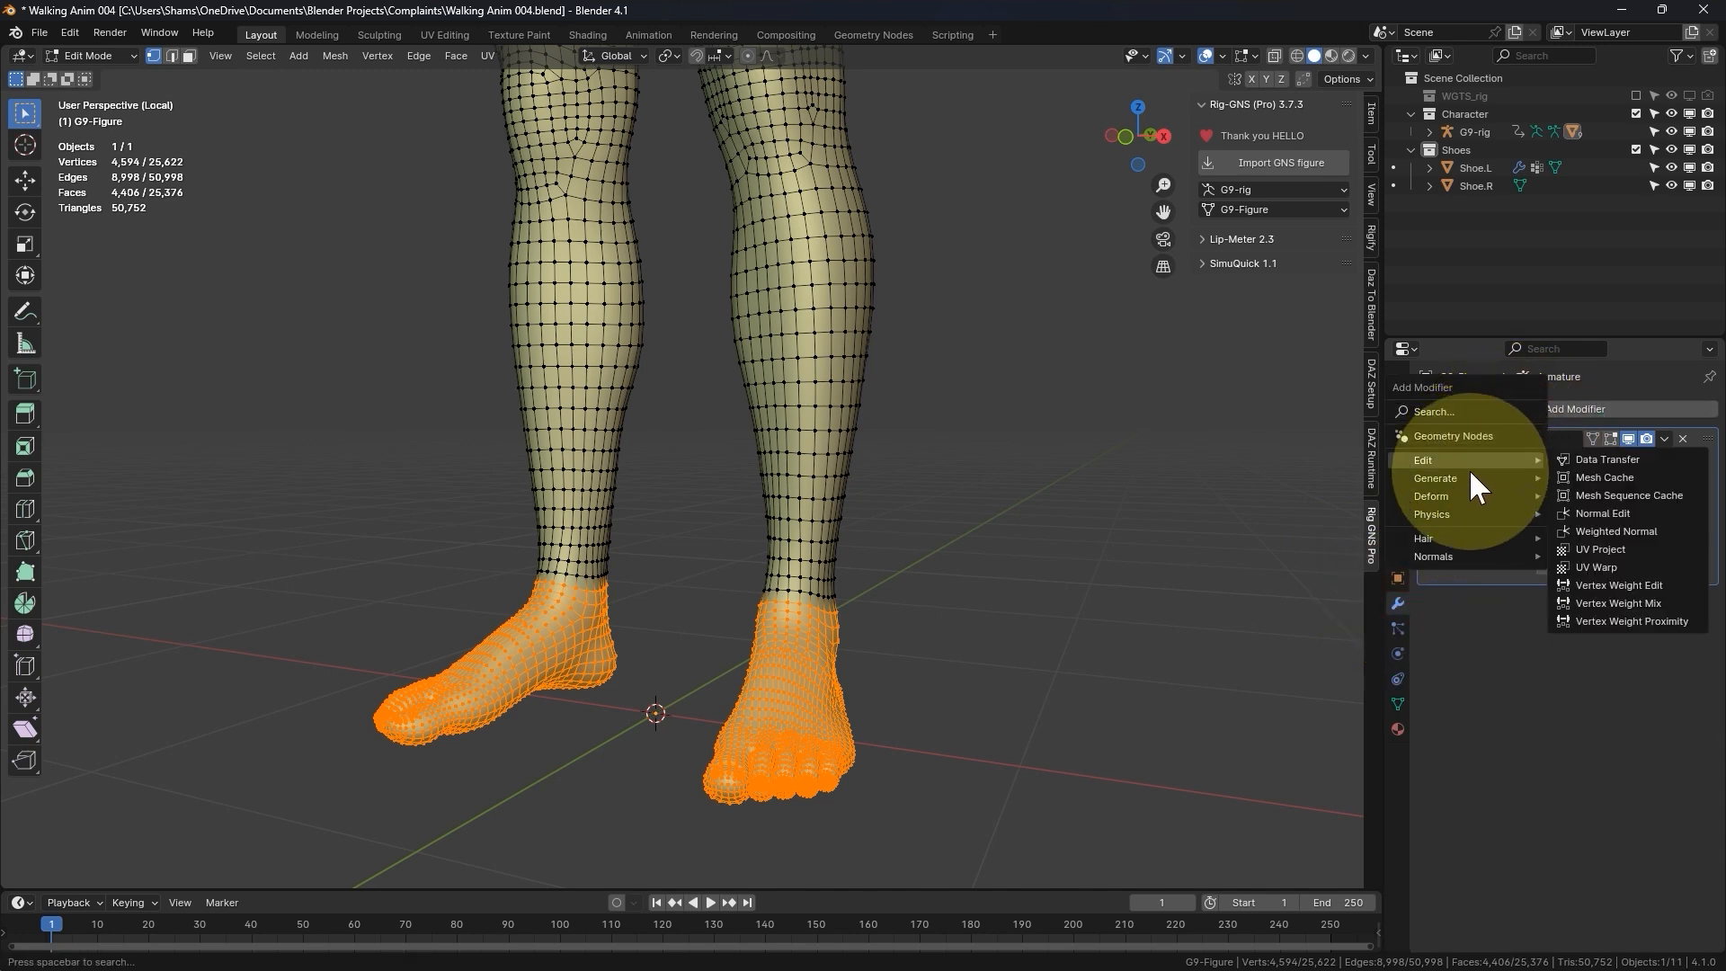
{"action": "mouse_move", "coordinate": [1467, 478]}
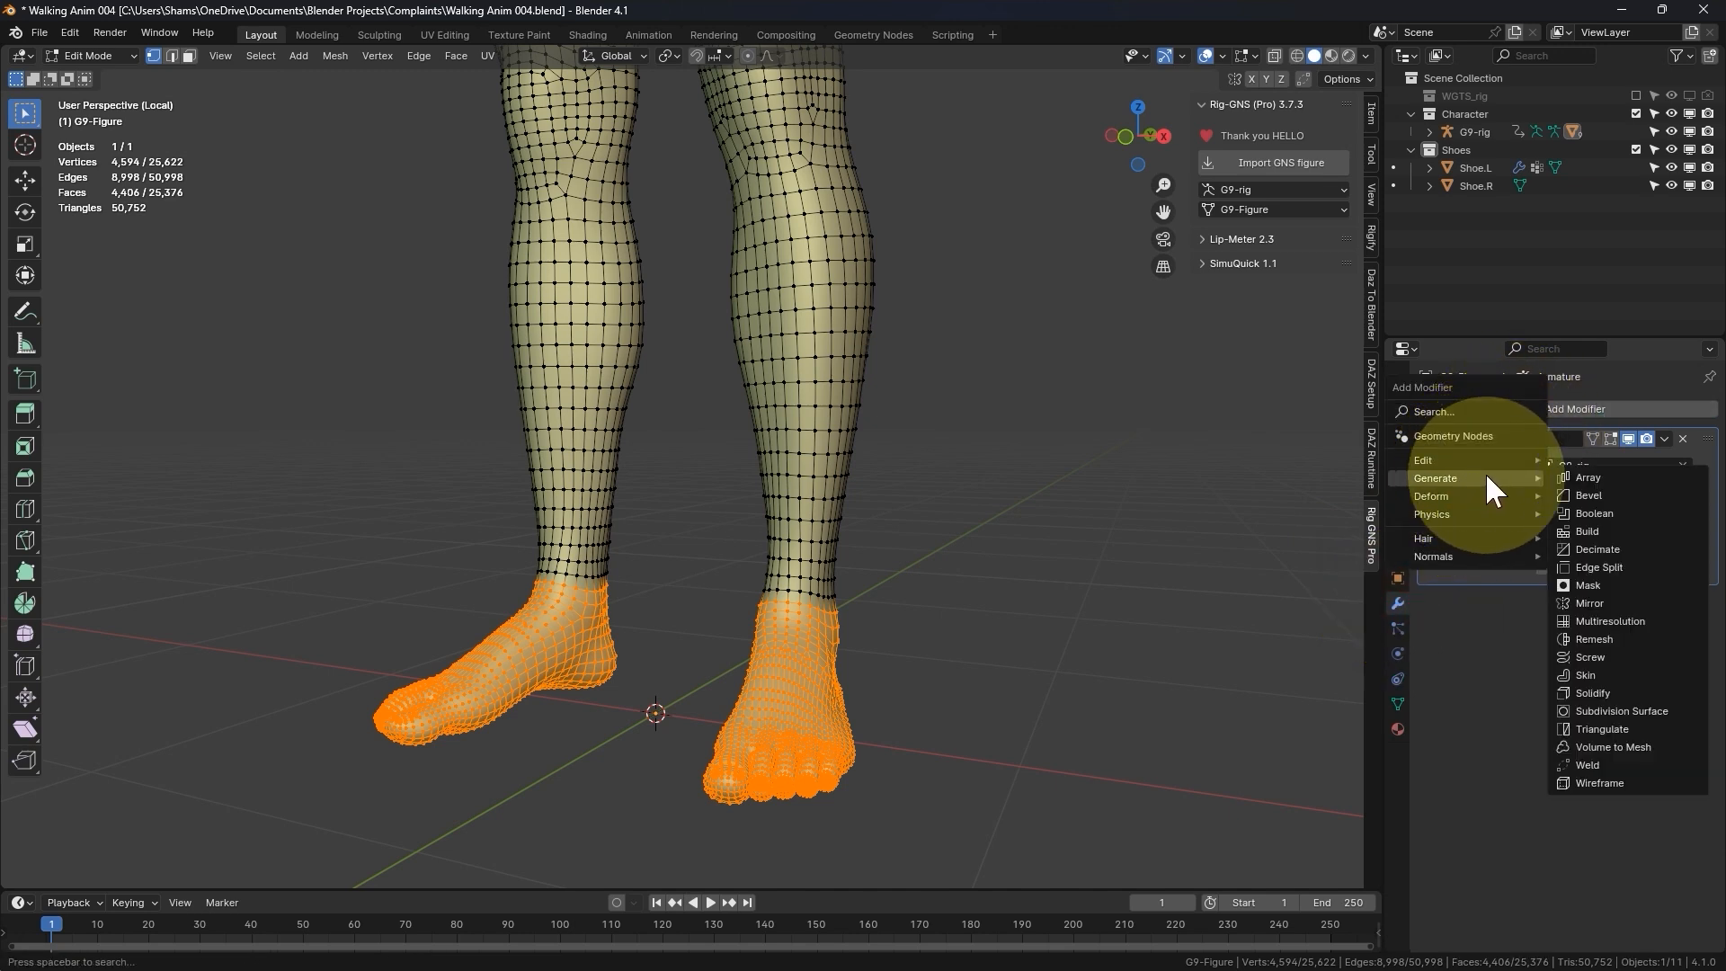
{"action": "left_click", "coordinate": [1593, 583]}
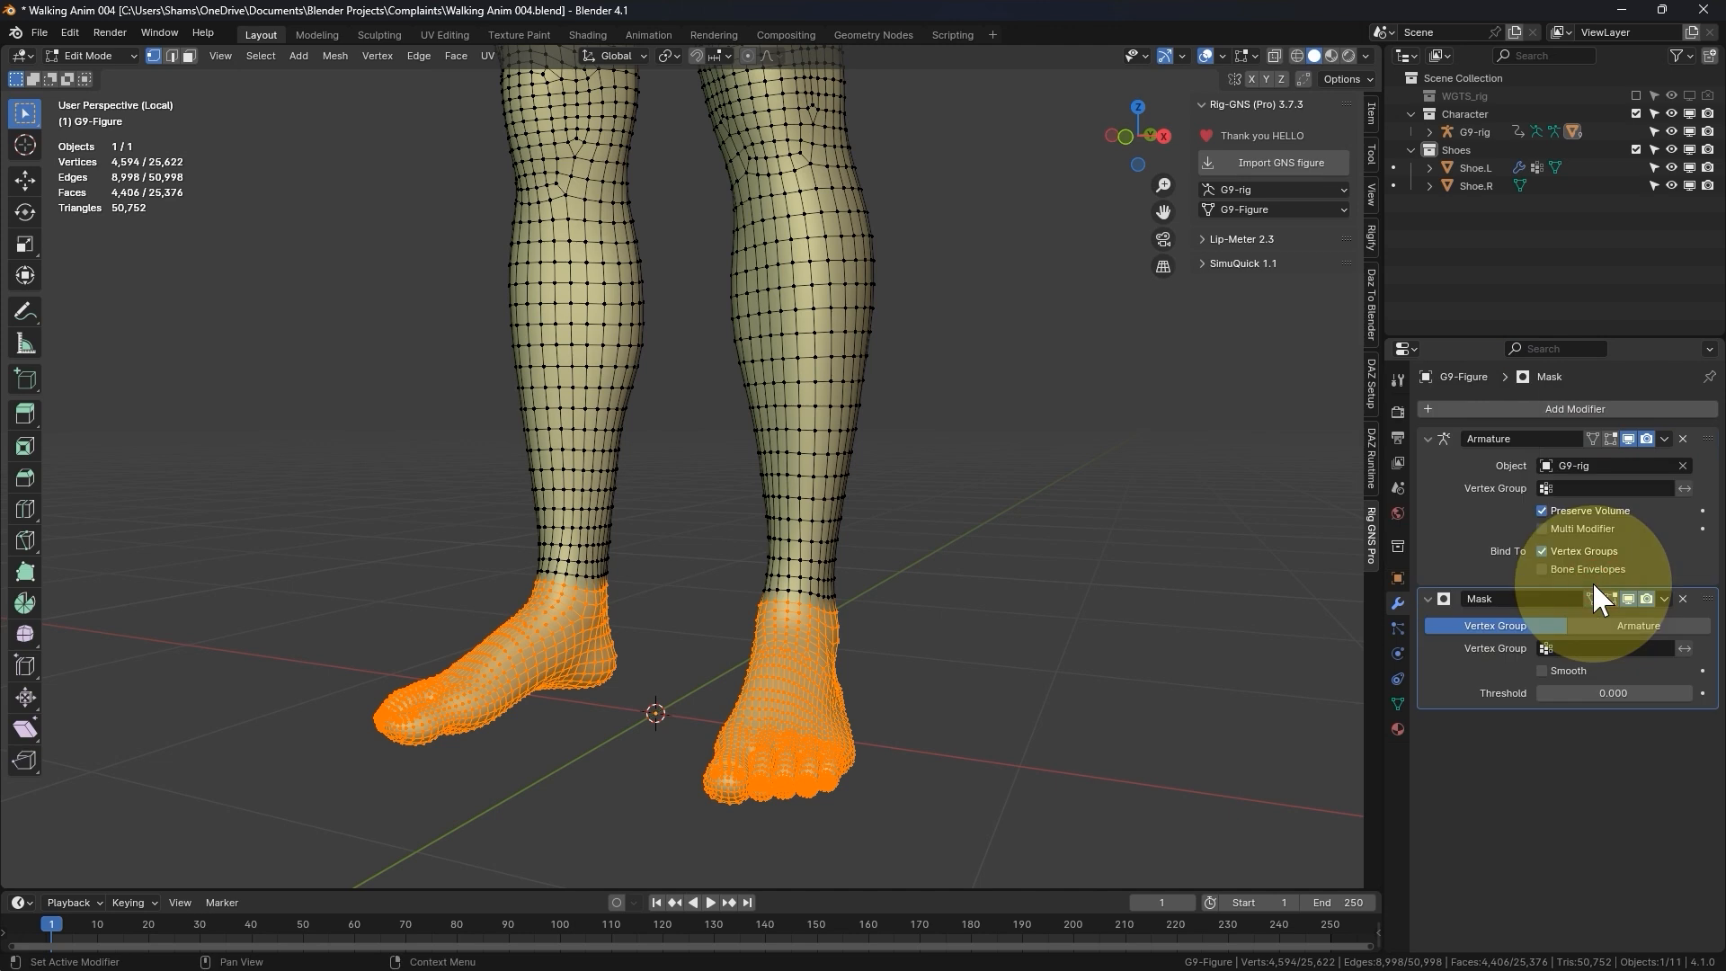
{"action": "left_click", "coordinate": [1618, 648]}
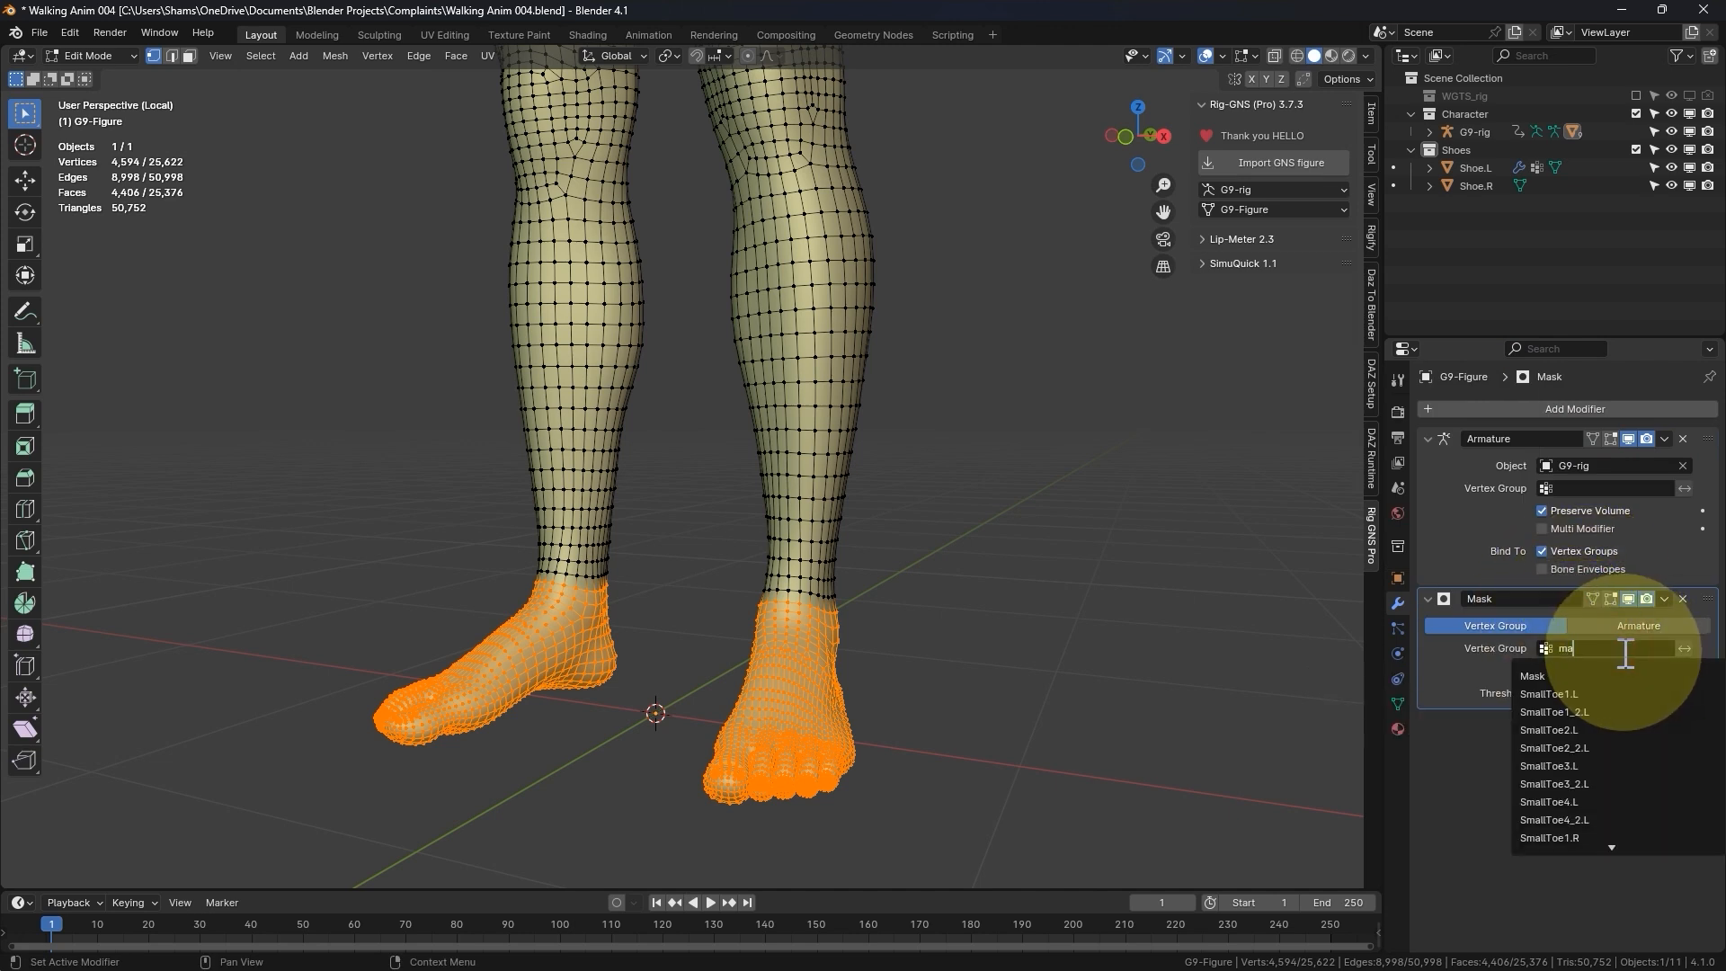
{"action": "type", "text": "ma"}
{"action": "left_click", "coordinate": [1575, 676]}
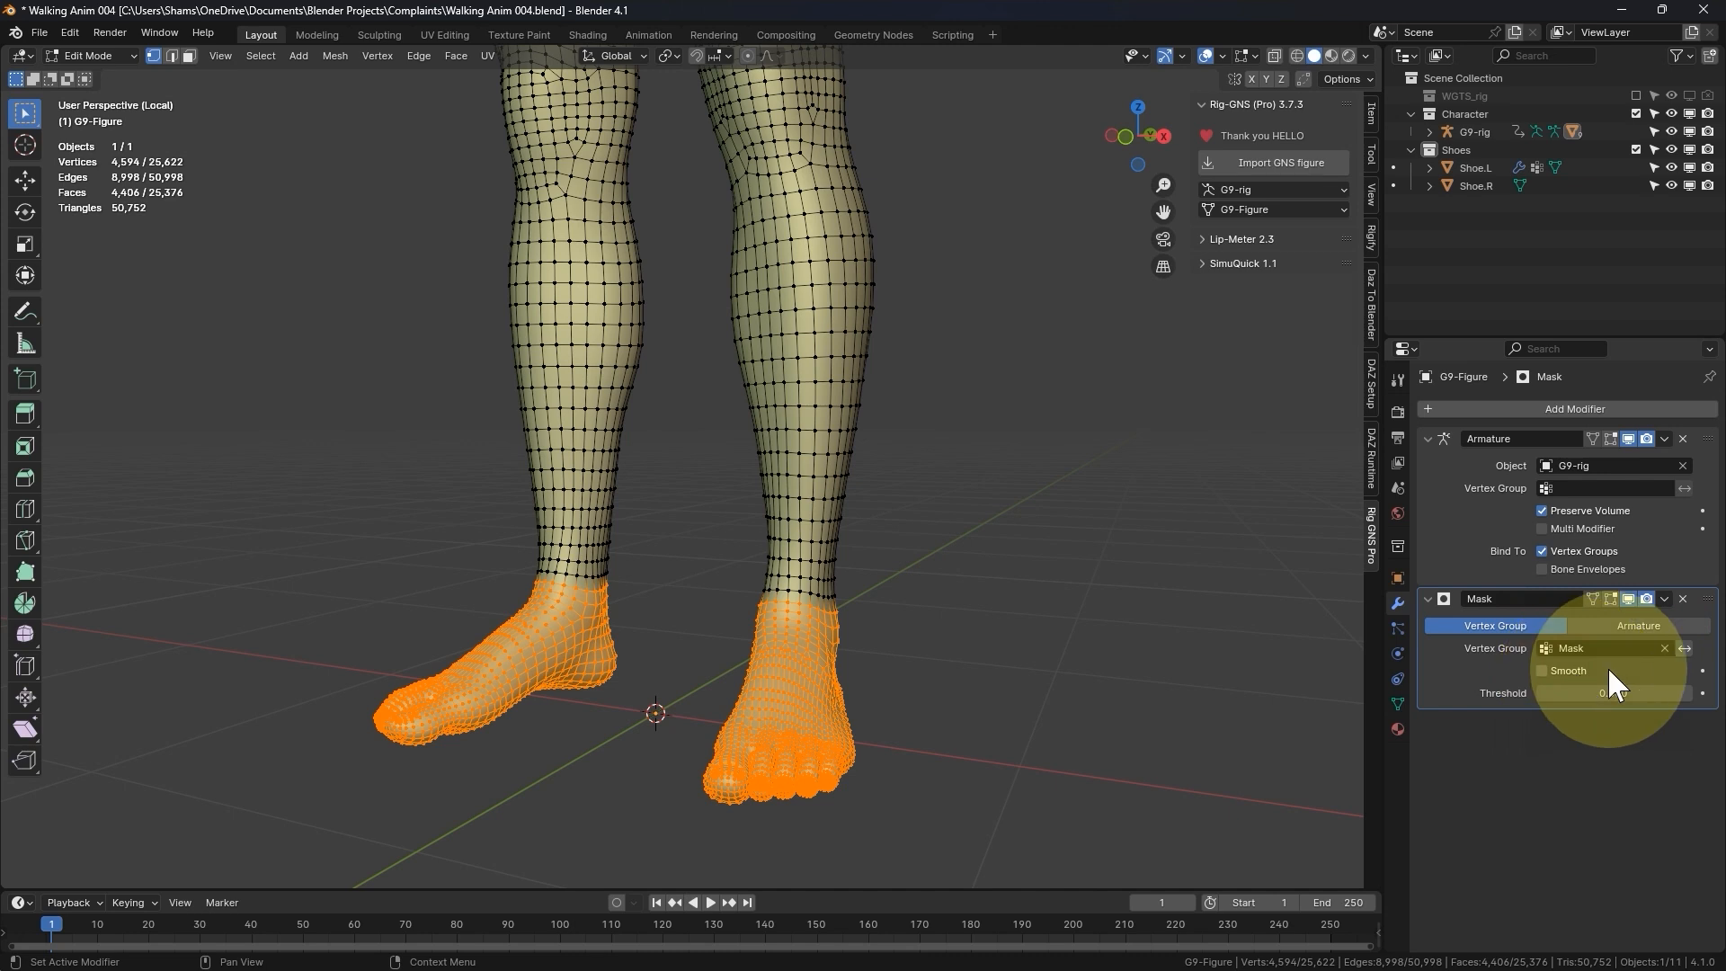
- Switch G9-Figure to Object Mode and invert the Mask modifier's vertex group to hide the feet, then leave local view
{"action": "key", "text": "ctrl+Tab"}
{"action": "left_click", "coordinate": [809, 657]}
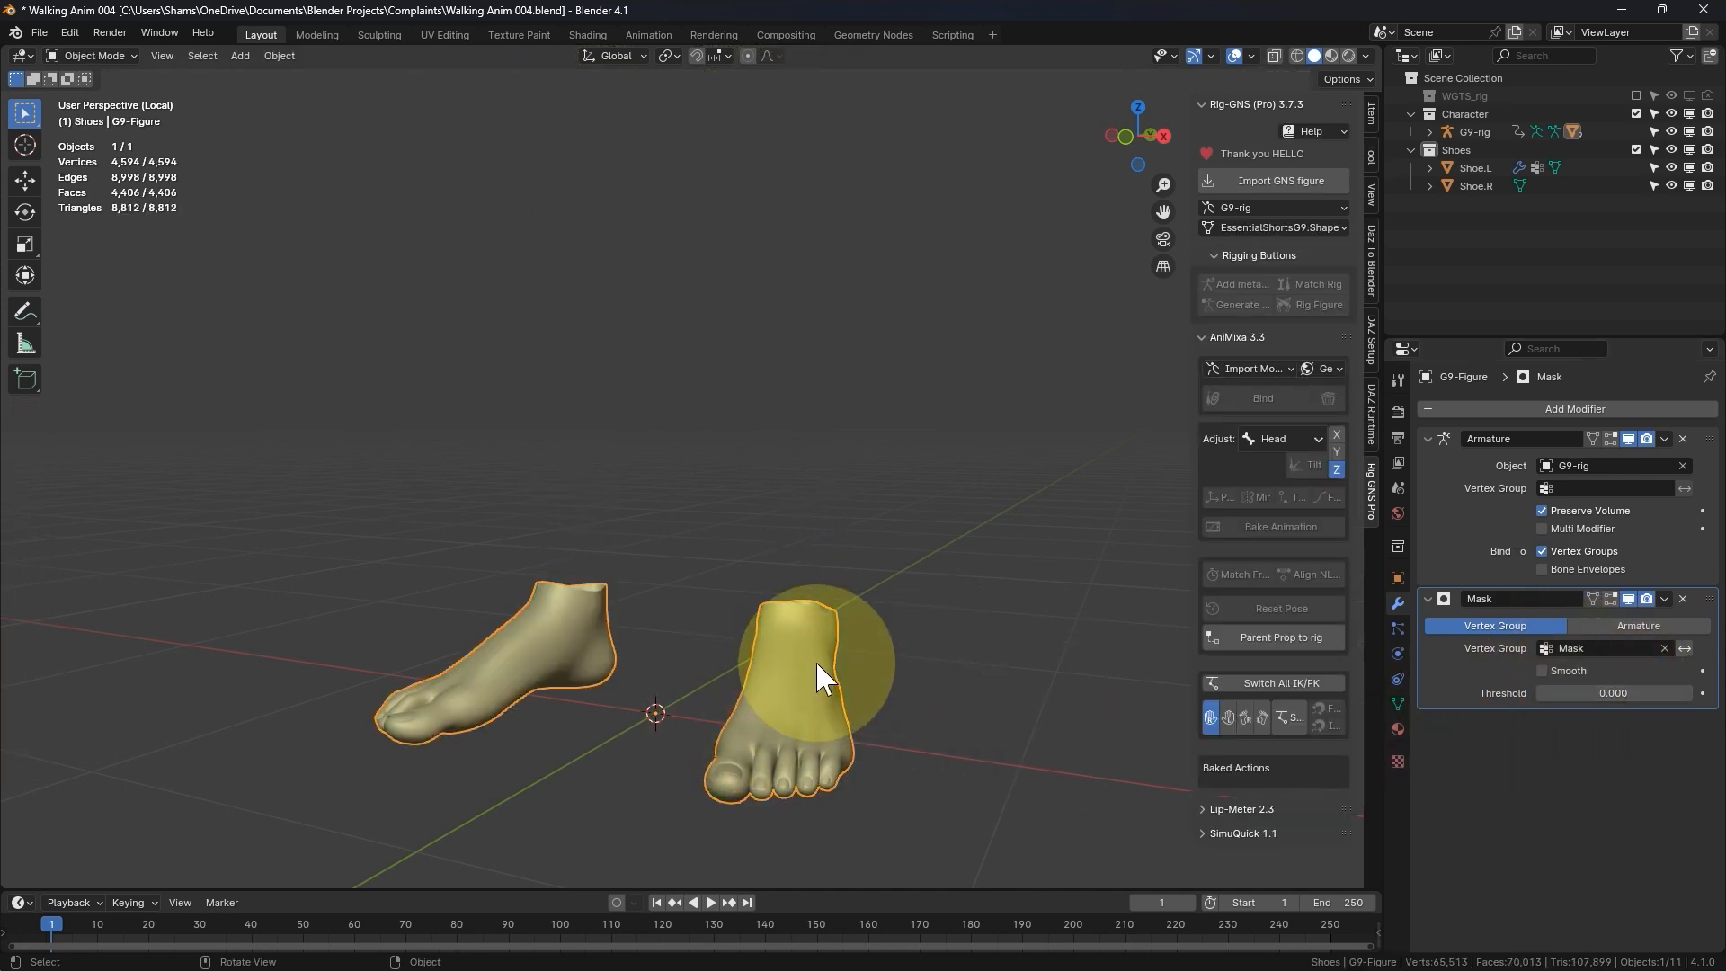
{"action": "middle_click_drag", "start_coordinate": [676, 635], "coordinate": [667, 645]}
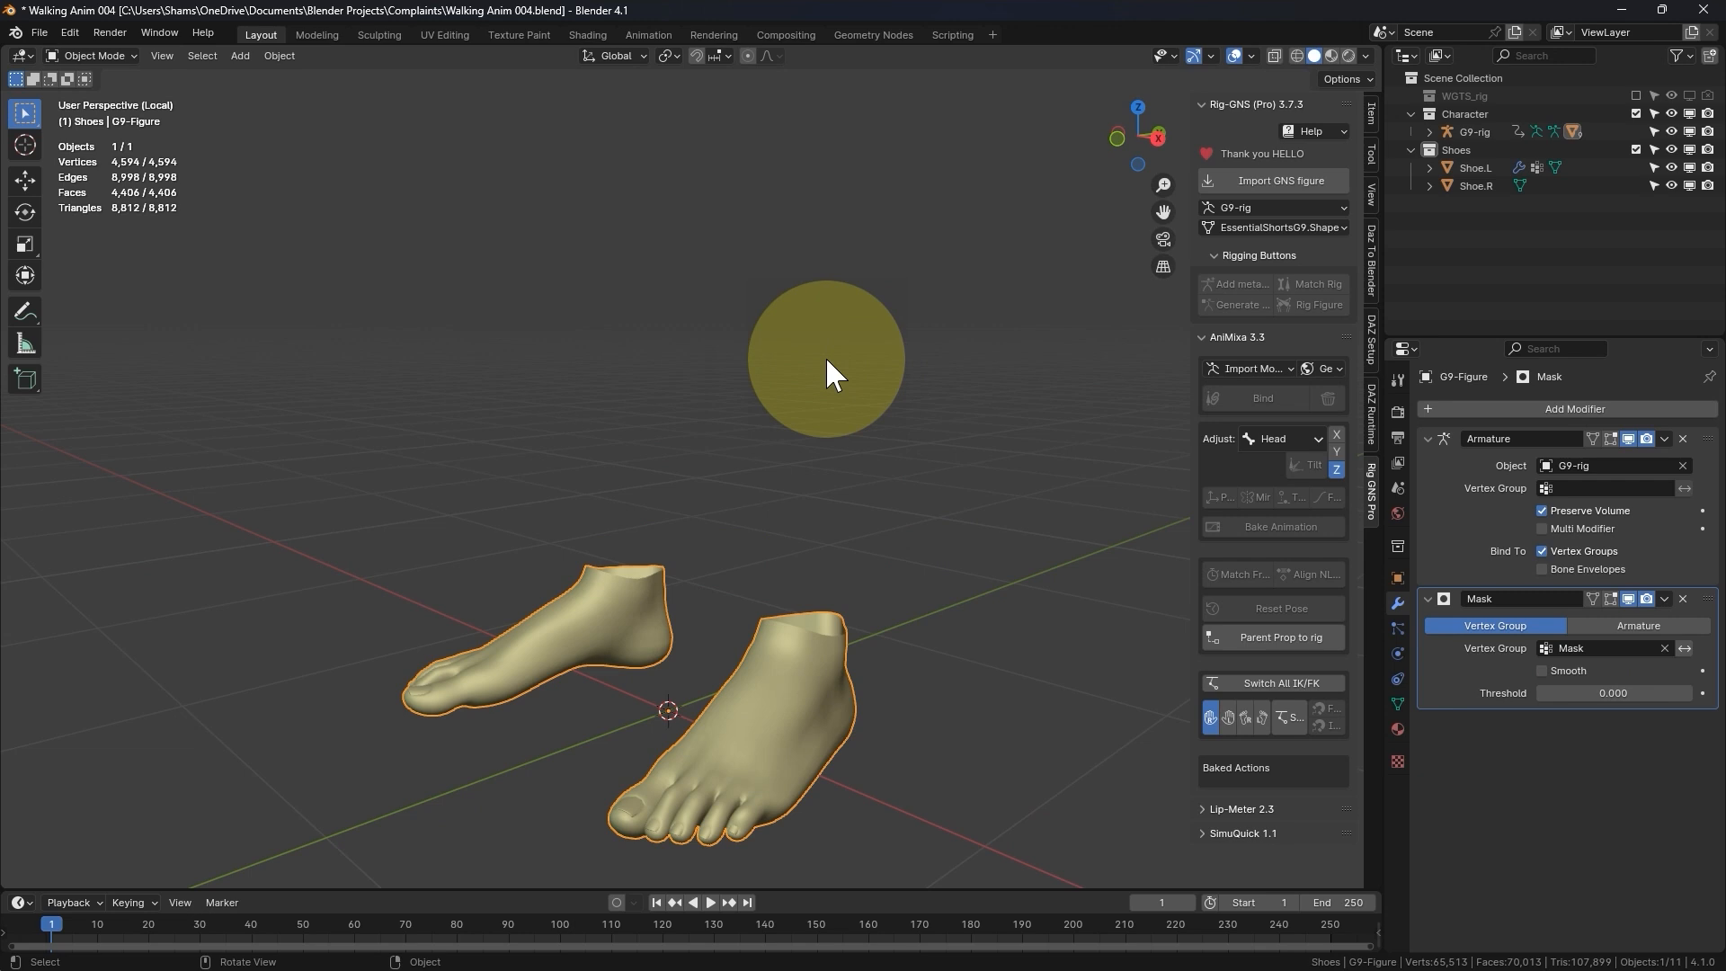
{"action": "left_click", "coordinate": [1684, 649]}
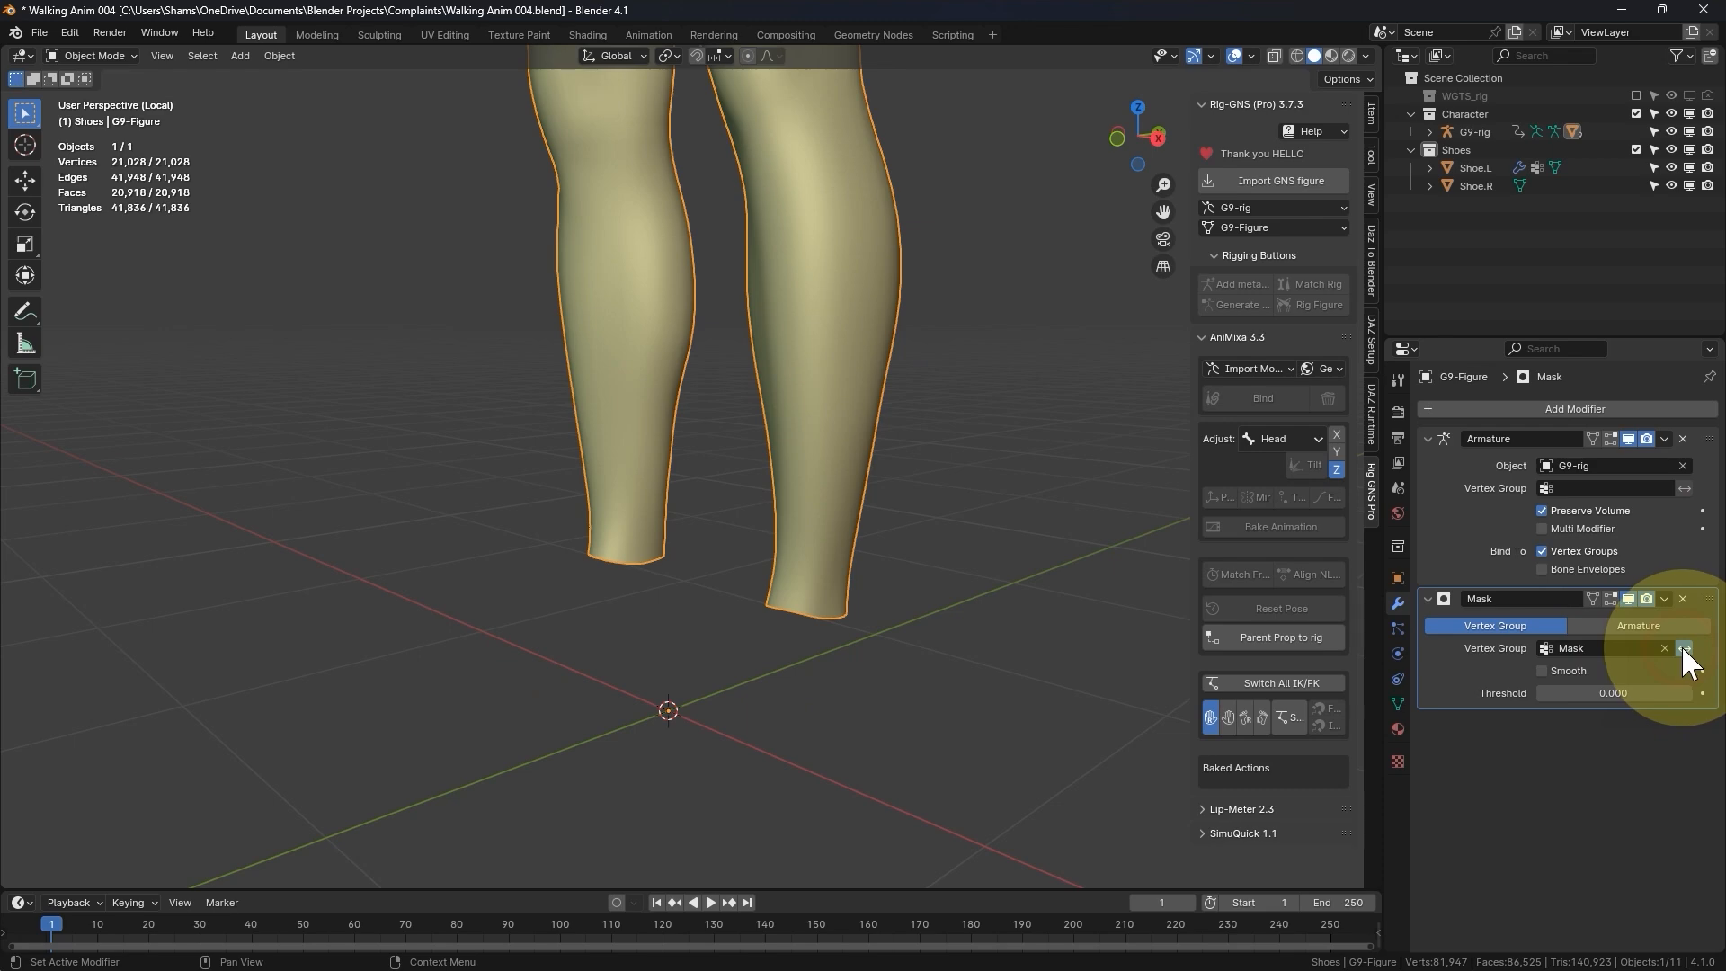
{"action": "scroll", "coordinate": [778, 629], "scroll_direction": "down", "scroll_amount": 4}
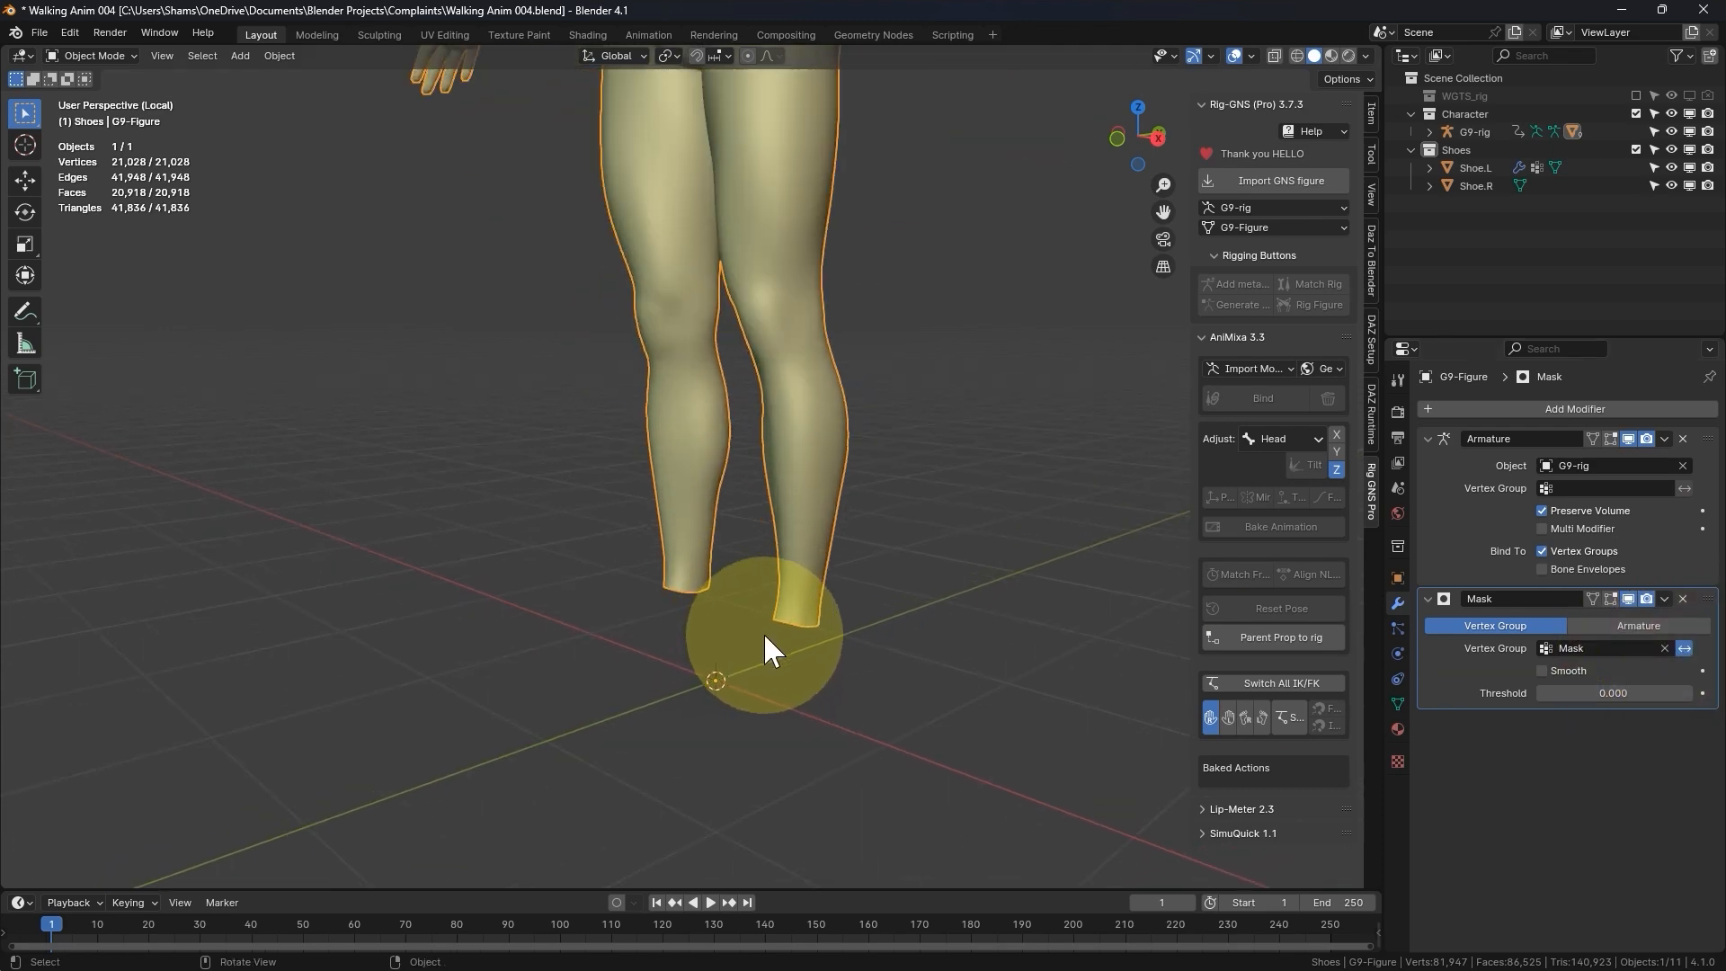
{"action": "key", "text": "KP_Divide"}
- Inspect the ankles inside the shoes, comparing the Mask modifier's viewport display off and on
{"action": "scroll", "coordinate": [764, 633], "scroll_direction": "down", "scroll_amount": 3}
{"action": "middle_click_drag", "start_coordinate": [785, 555], "coordinate": [730, 588]}
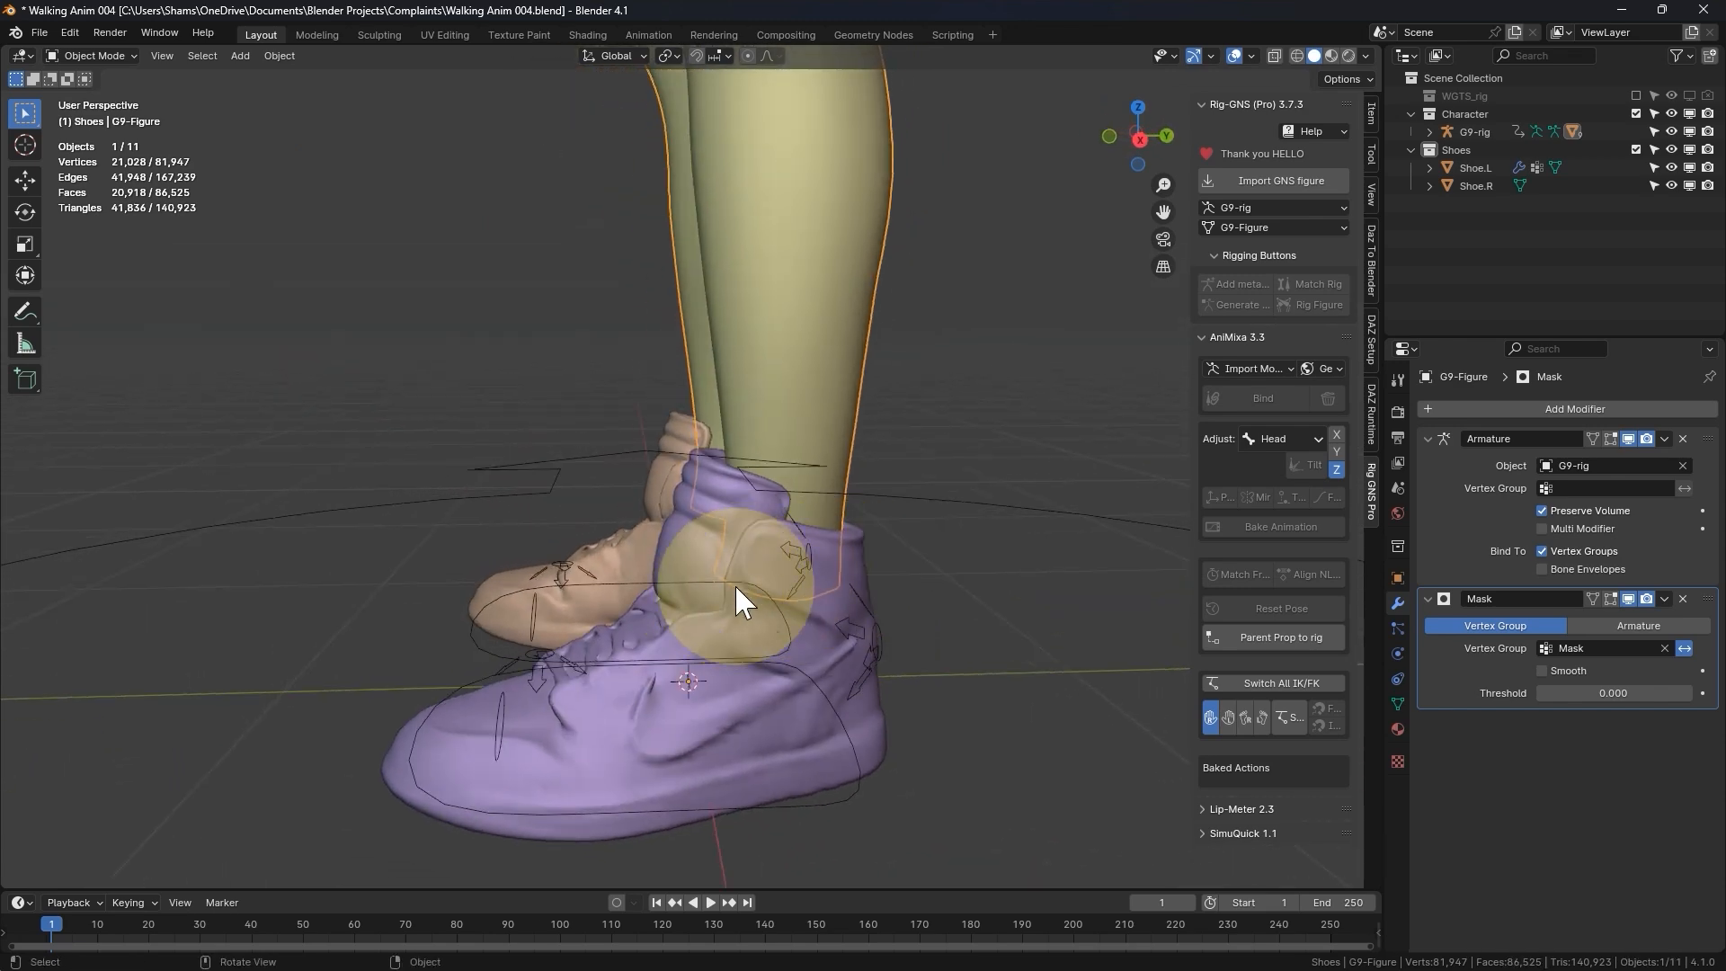
{"action": "scroll", "coordinate": [756, 611], "scroll_direction": "down", "scroll_amount": 4}
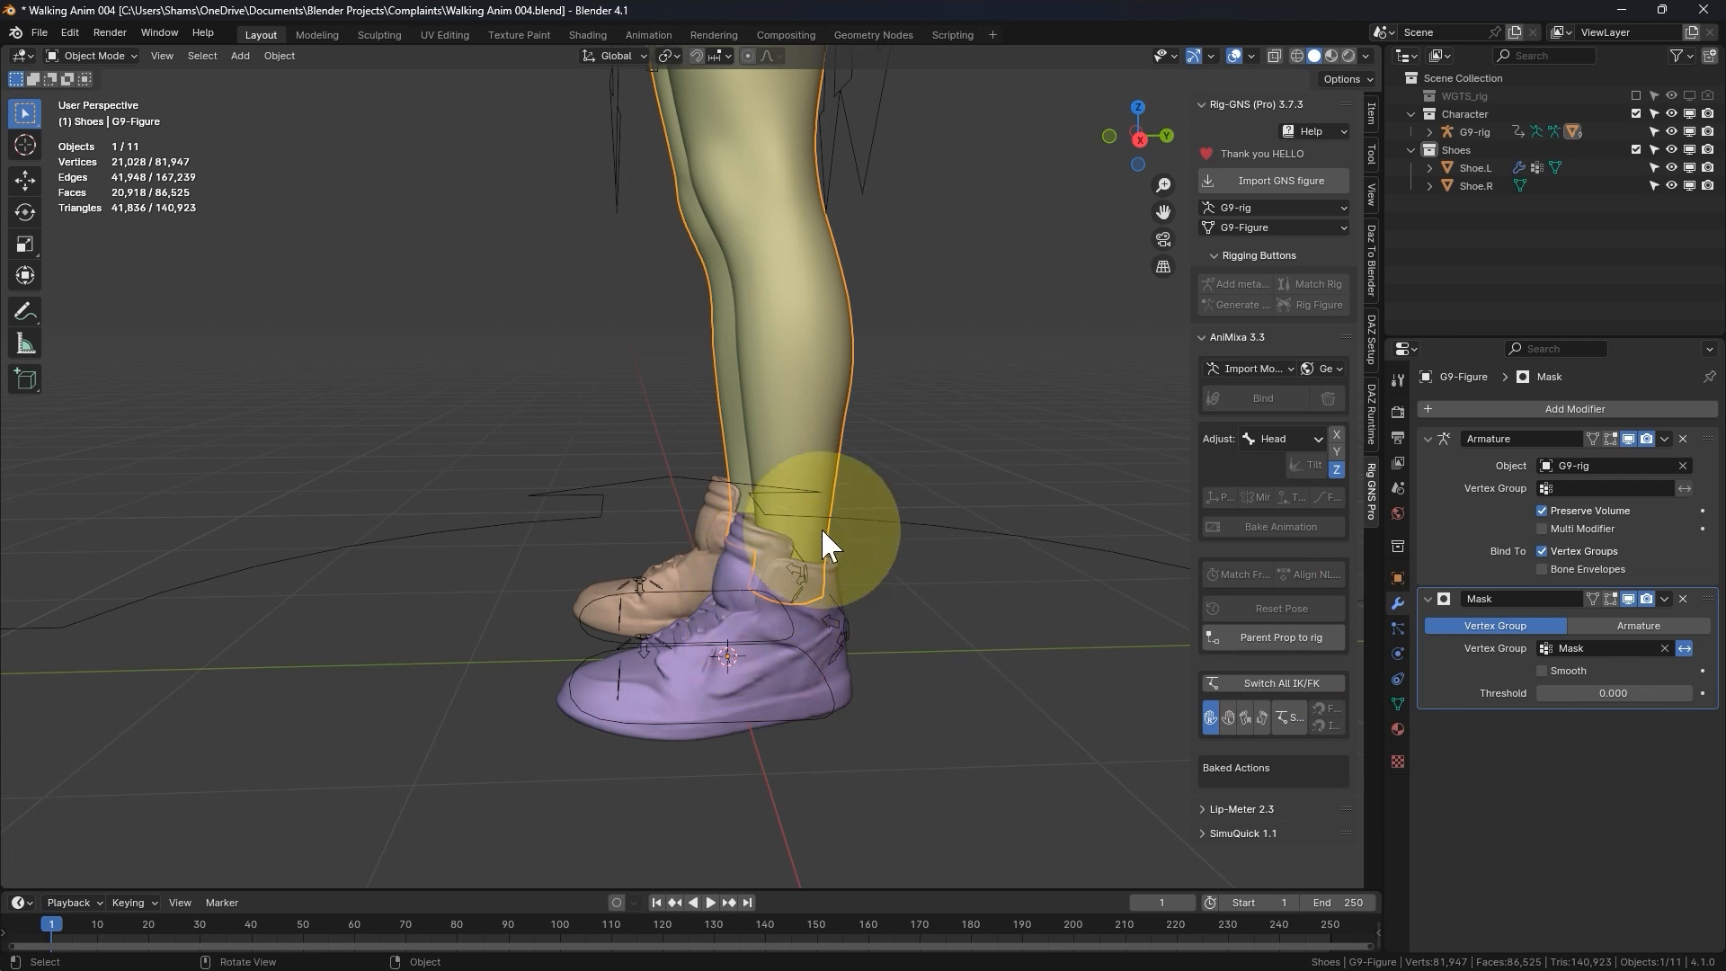
{"action": "left_click", "coordinate": [1628, 596]}
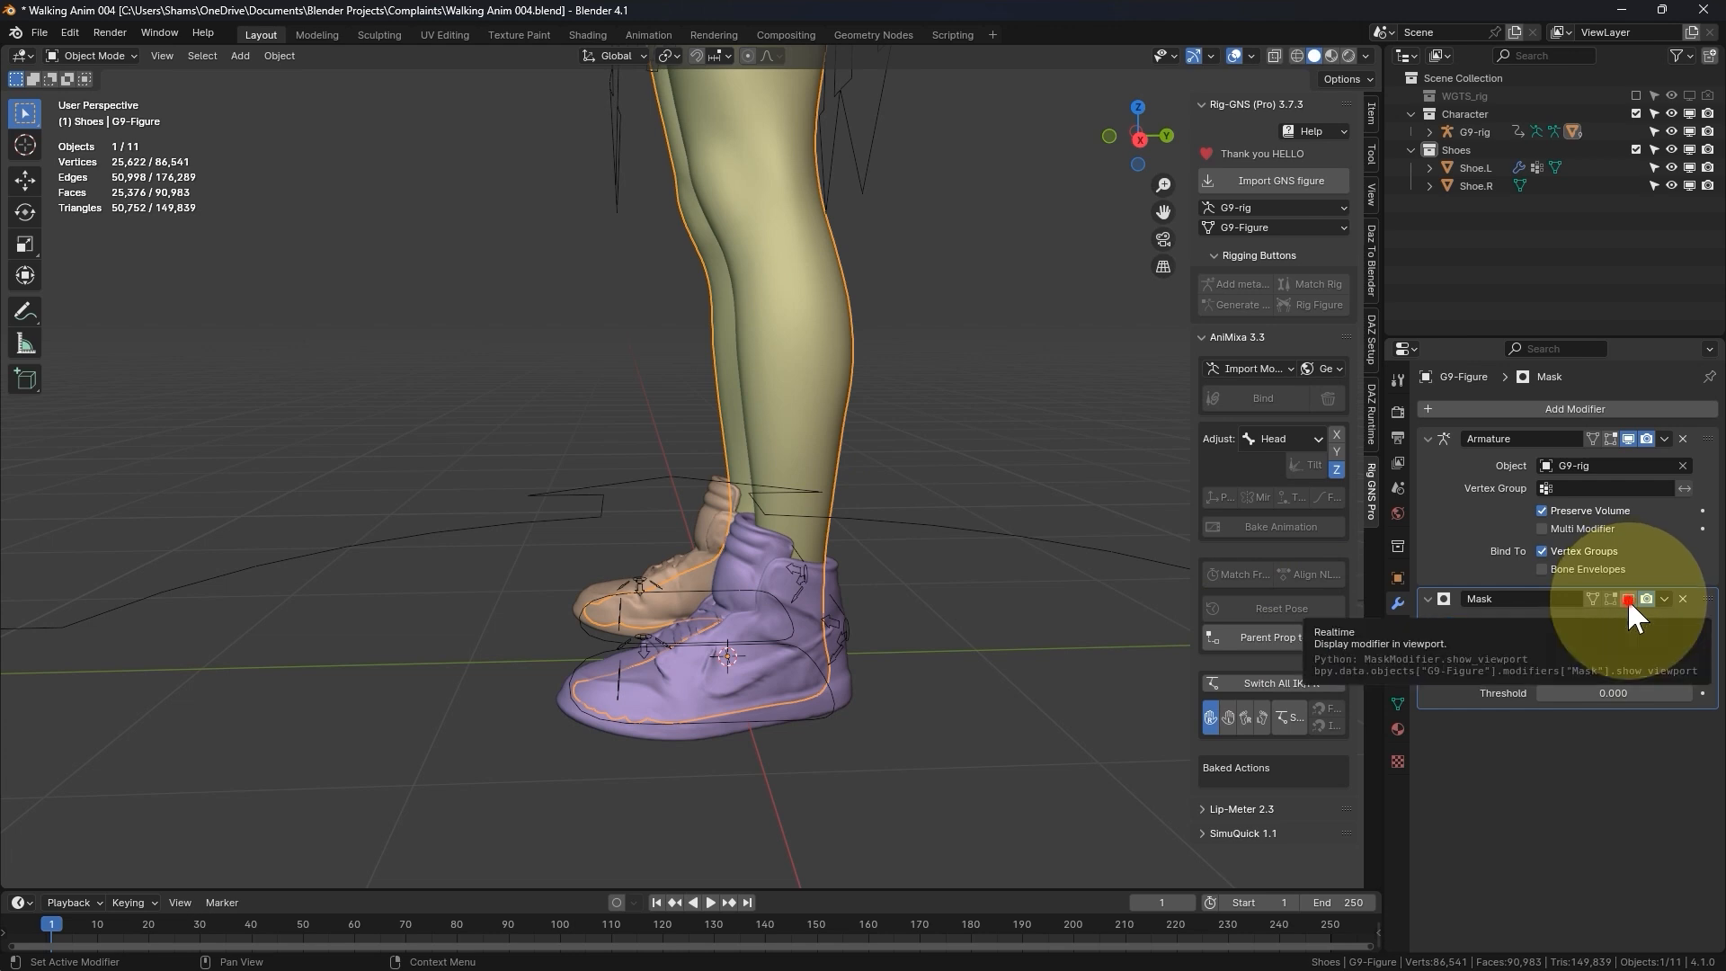
{"action": "left_click", "coordinate": [1627, 596]}
- Select G9-rig, enter Pose Mode and rotate foot_heel_ik.L to test Shoe.L with the feet masked
{"action": "left_click", "coordinate": [755, 721]}
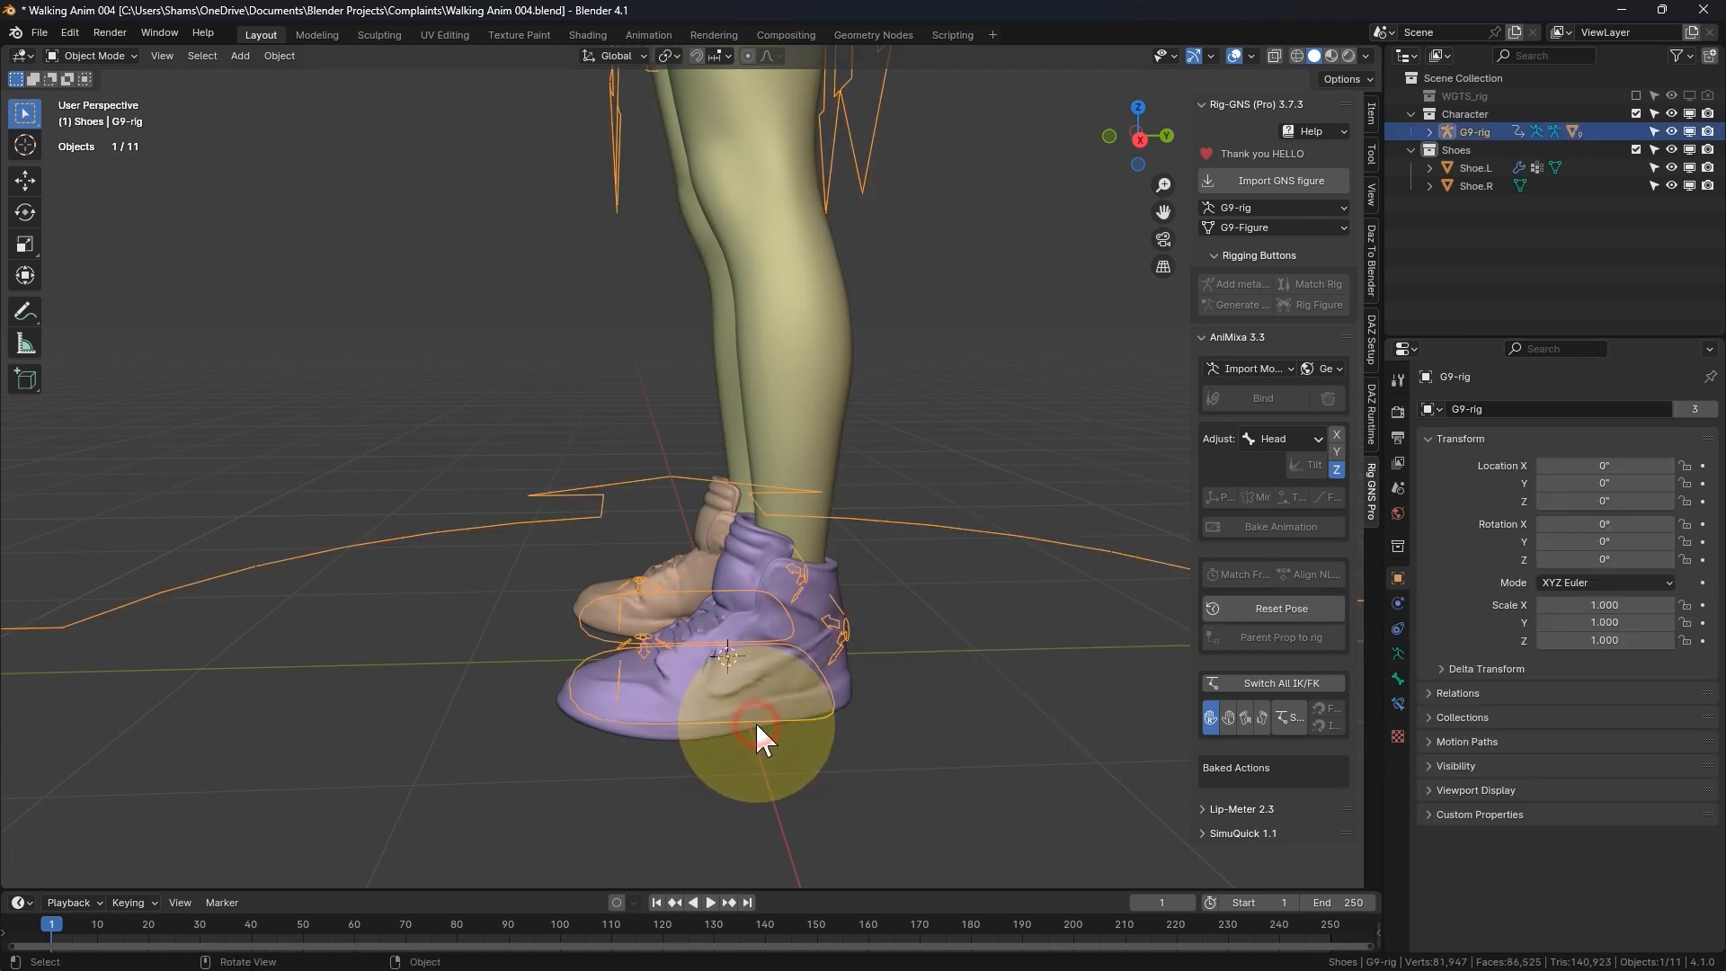
{"action": "key", "text": "ctrl+Tab"}
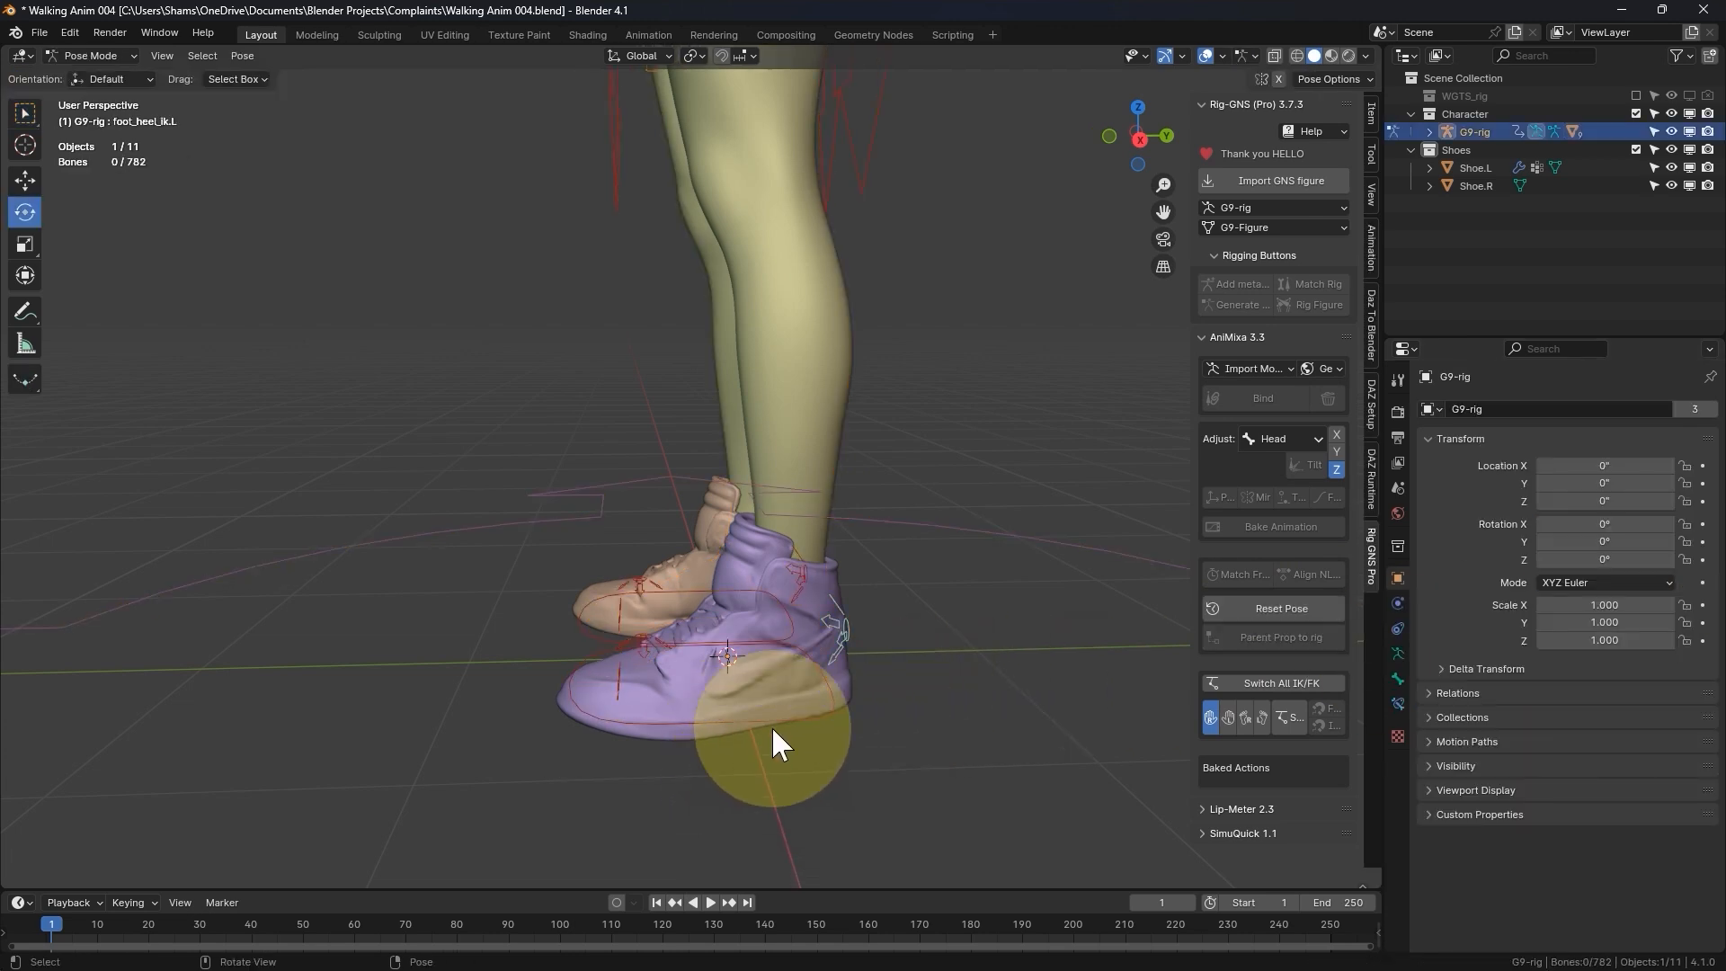
{"action": "left_click", "coordinate": [839, 628]}
{"action": "left_click_drag", "start_coordinate": [731, 580], "coordinate": [823, 634]}
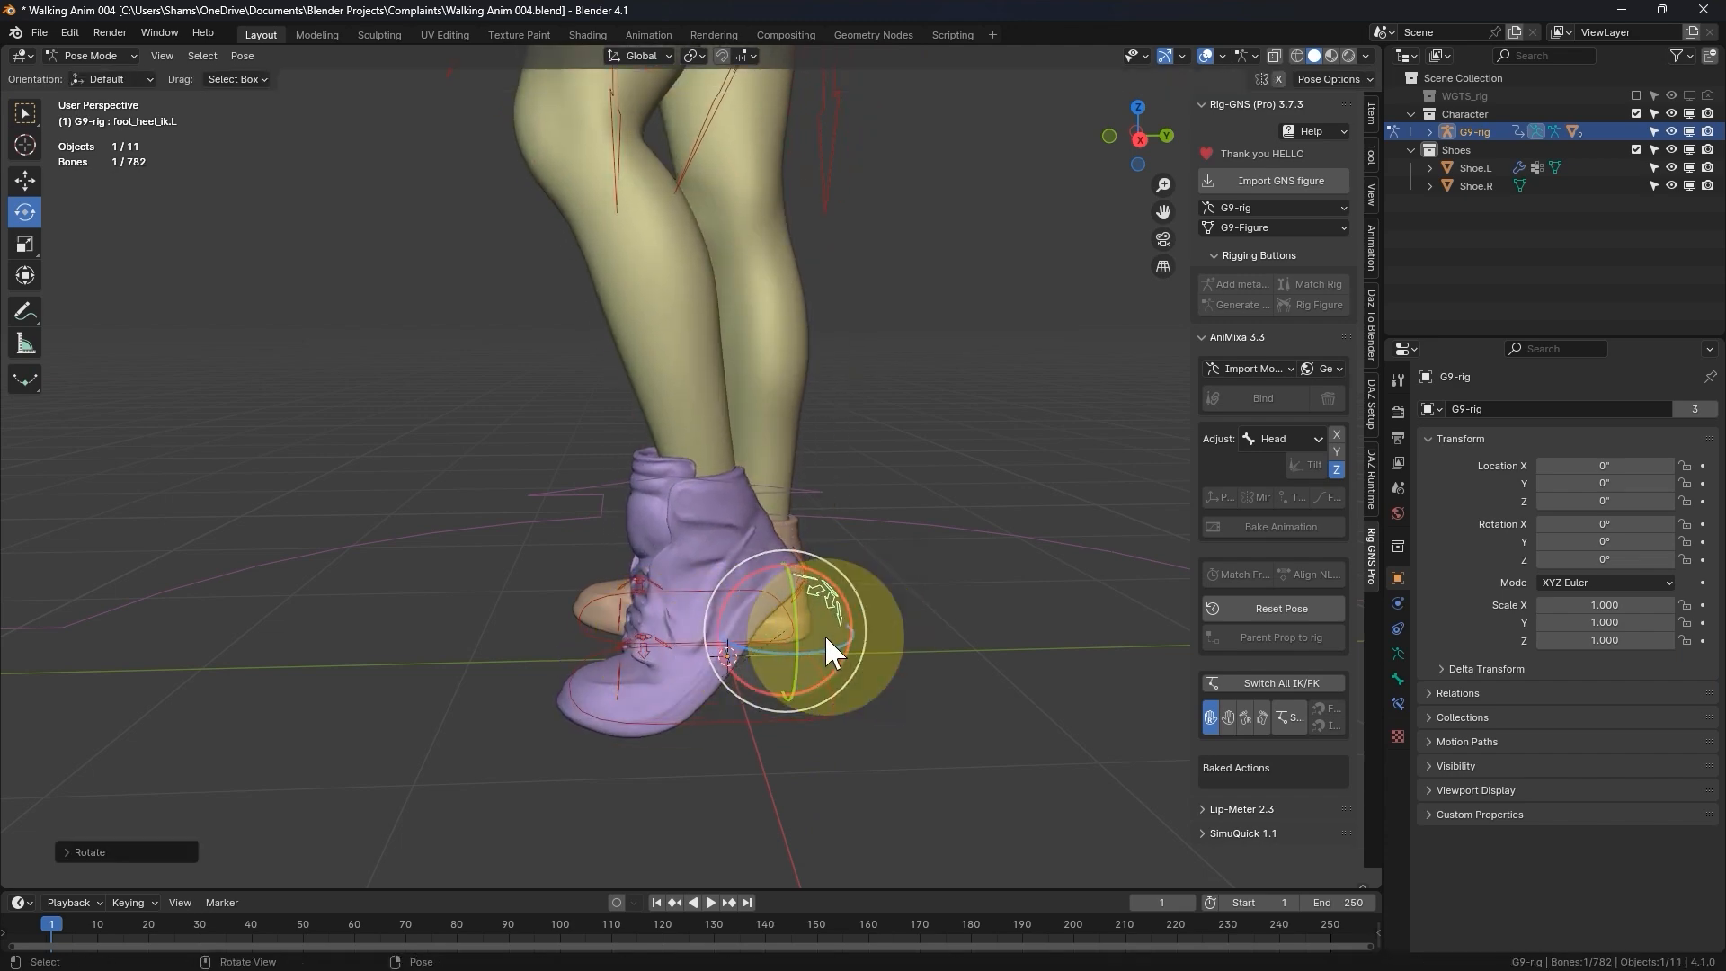
{"action": "middle_click_drag", "start_coordinate": [824, 633], "coordinate": [697, 725]}
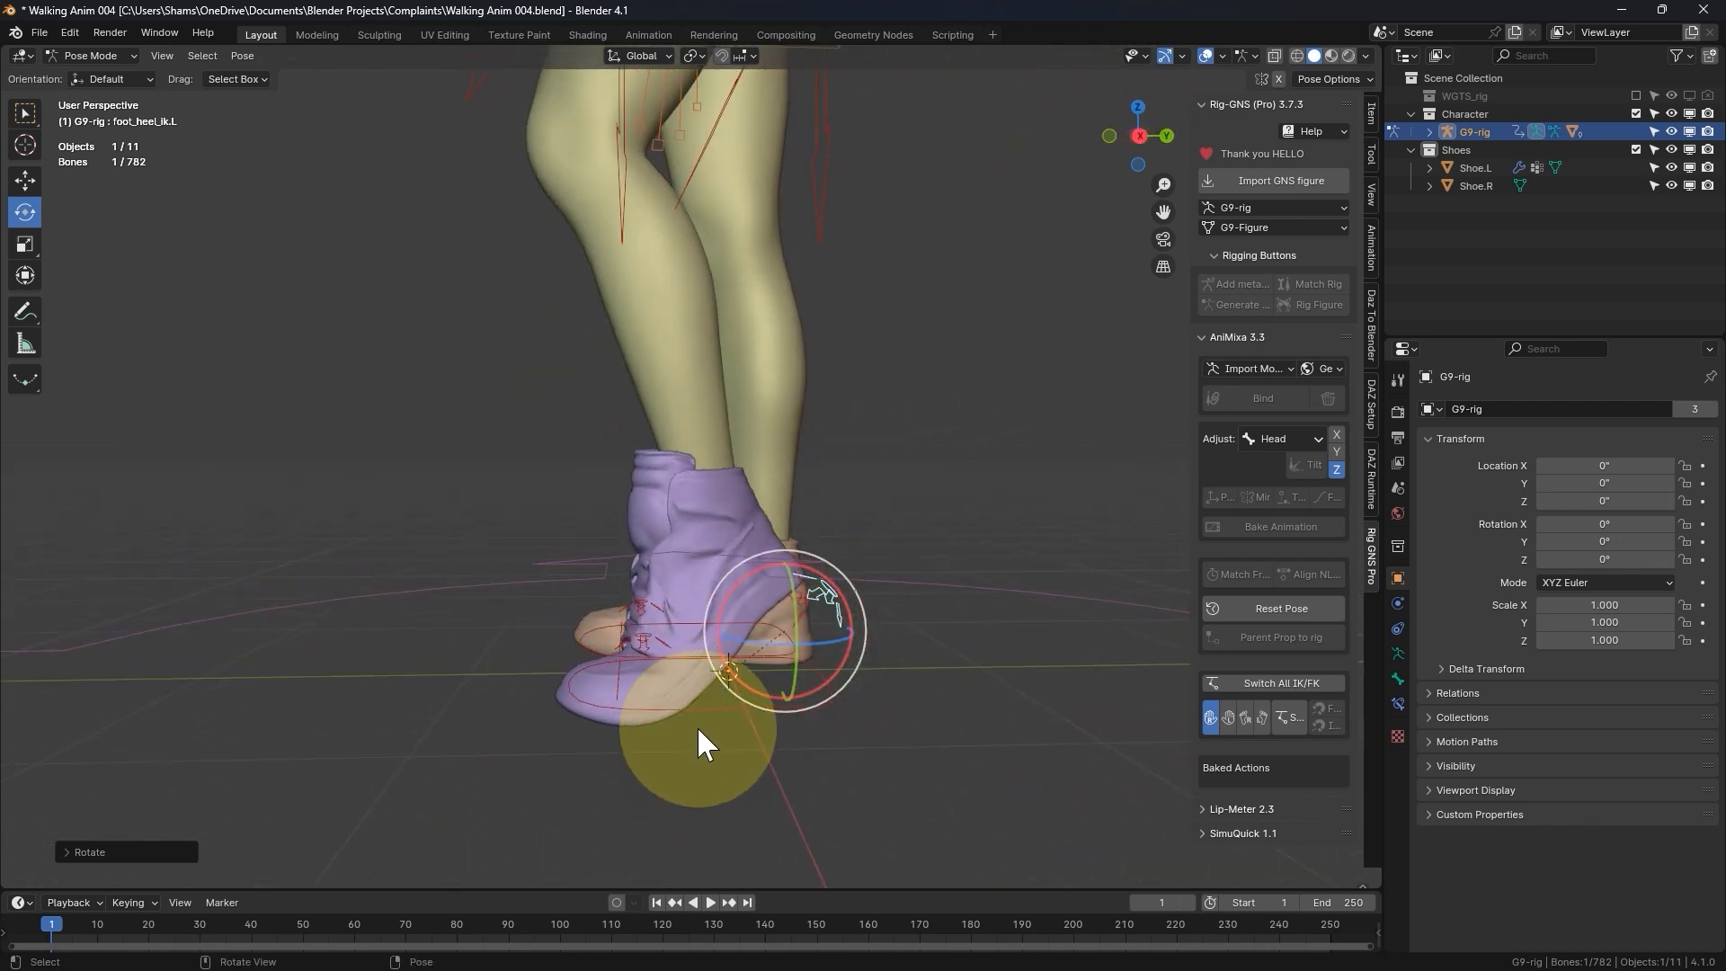
- Try moving foot_ik.L up and forward, cancel the move and reset the rig's pose
{"action": "left_click", "coordinate": [699, 713]}
{"action": "key", "text": "g"}
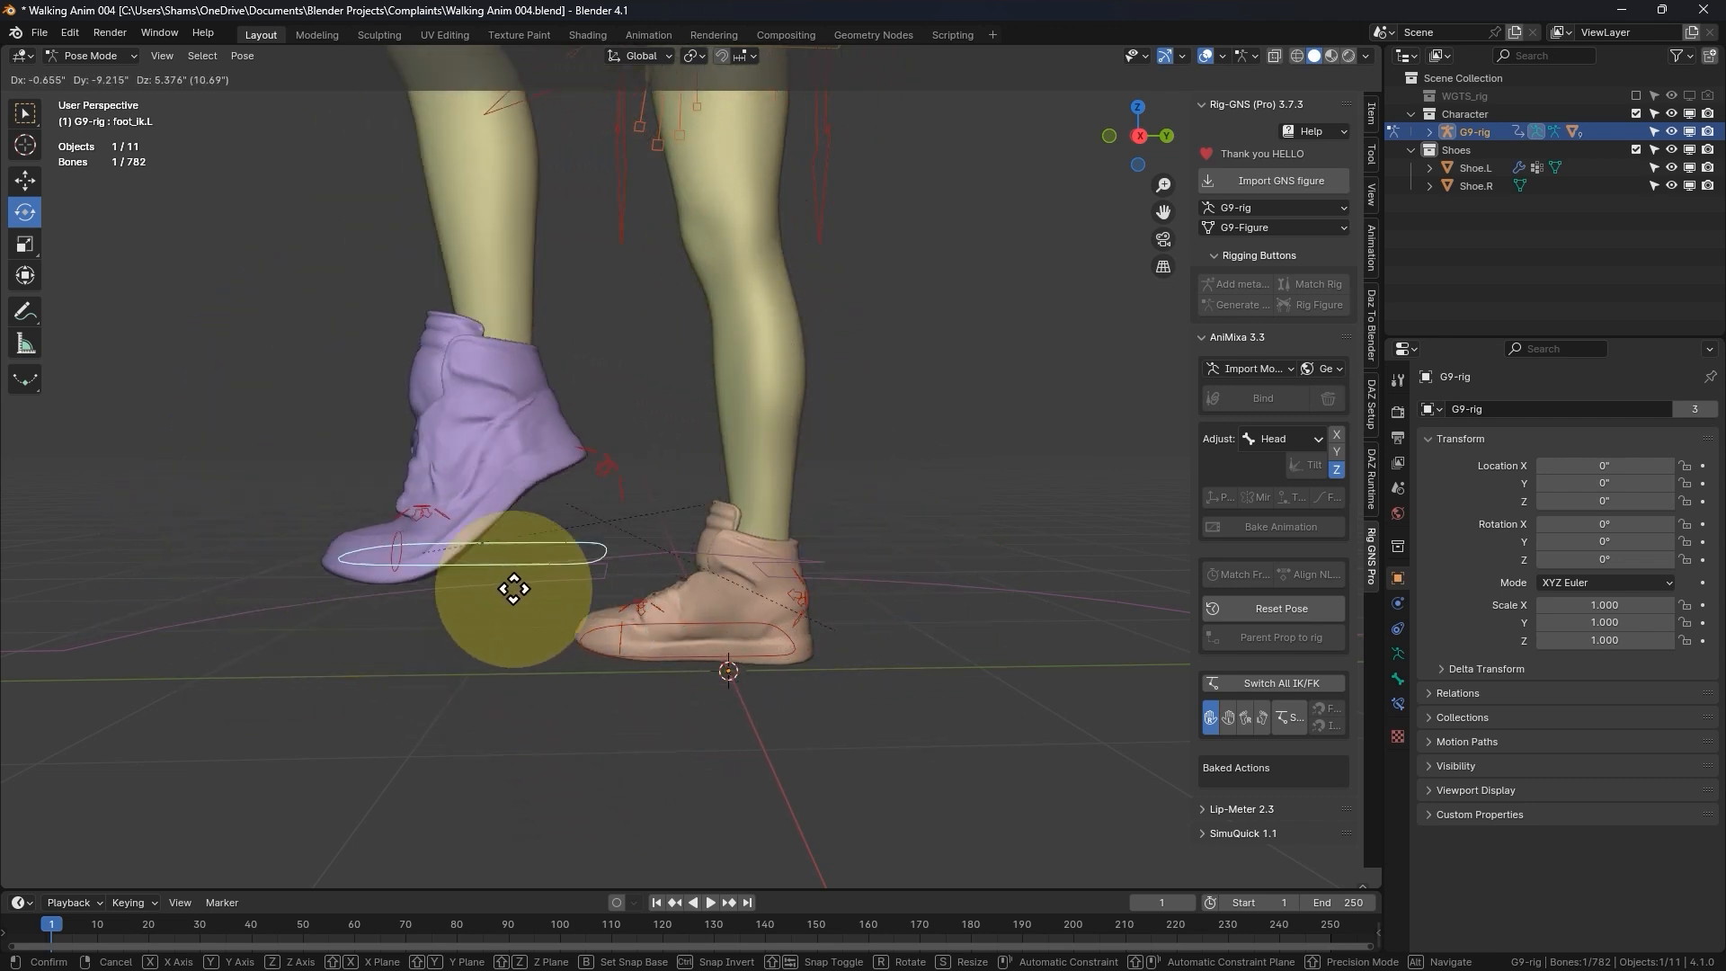
{"action": "right_click", "coordinate": [878, 630]}
{"action": "scroll", "coordinate": [575, 674], "scroll_direction": "down", "scroll_amount": 3}
{"action": "middle_click_drag", "start_coordinate": [719, 679], "coordinate": [926, 682]}
{"action": "left_click", "coordinate": [1264, 614]}
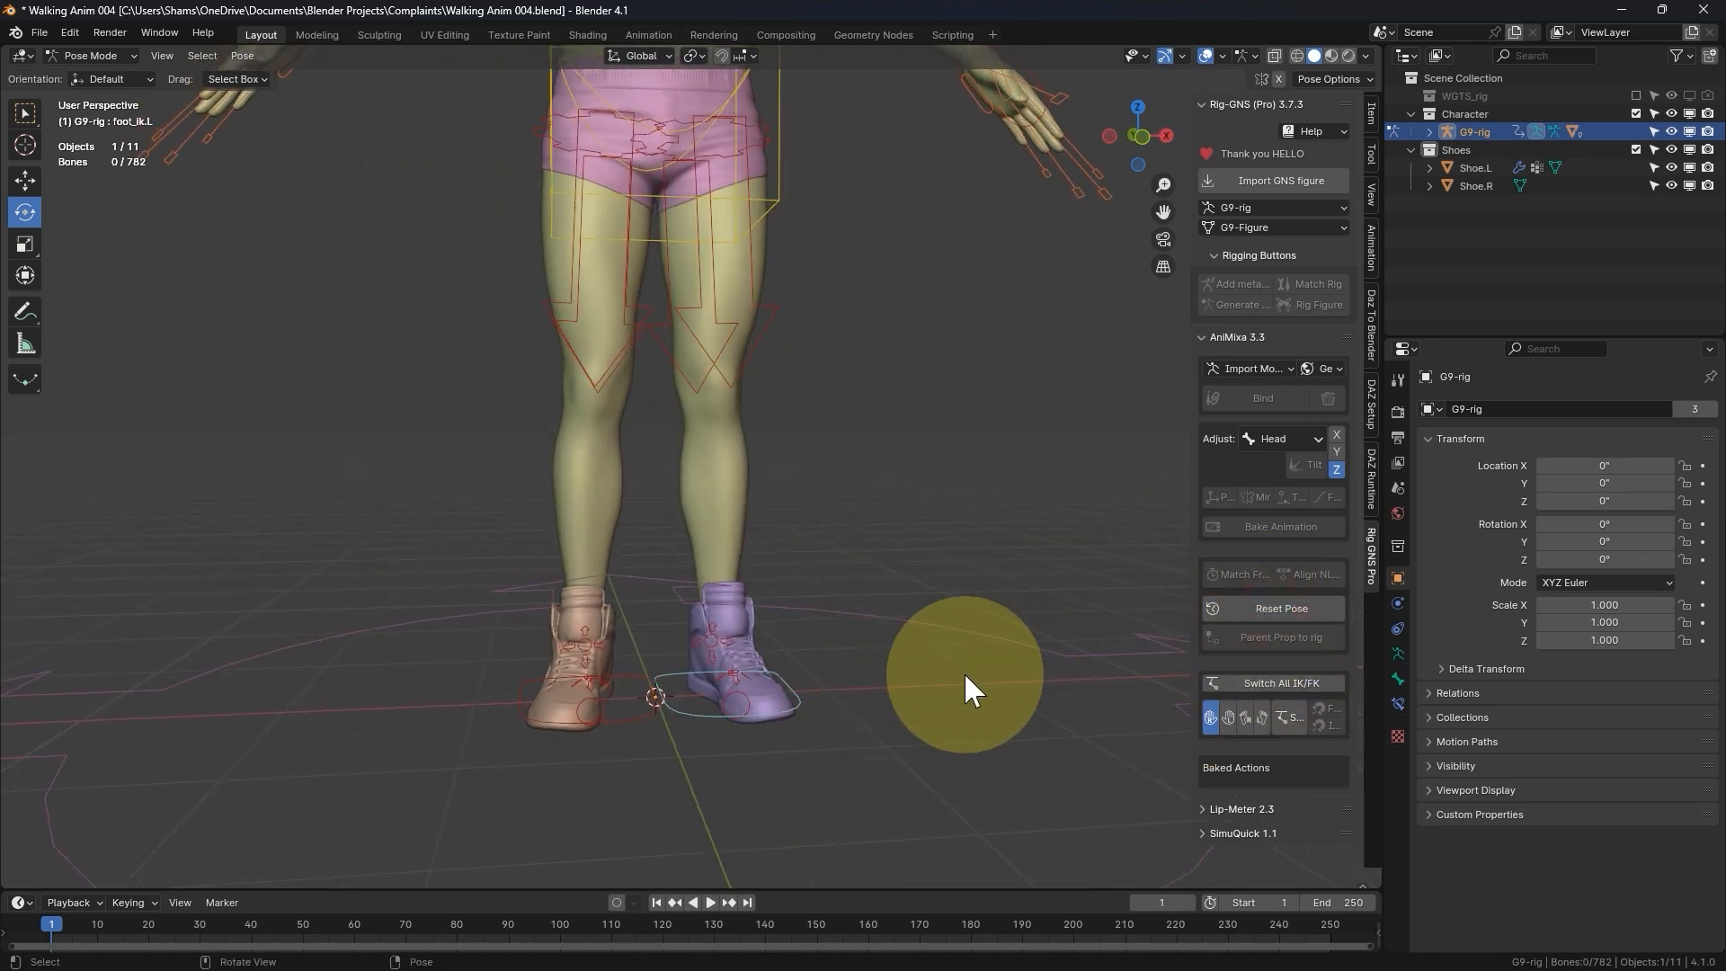